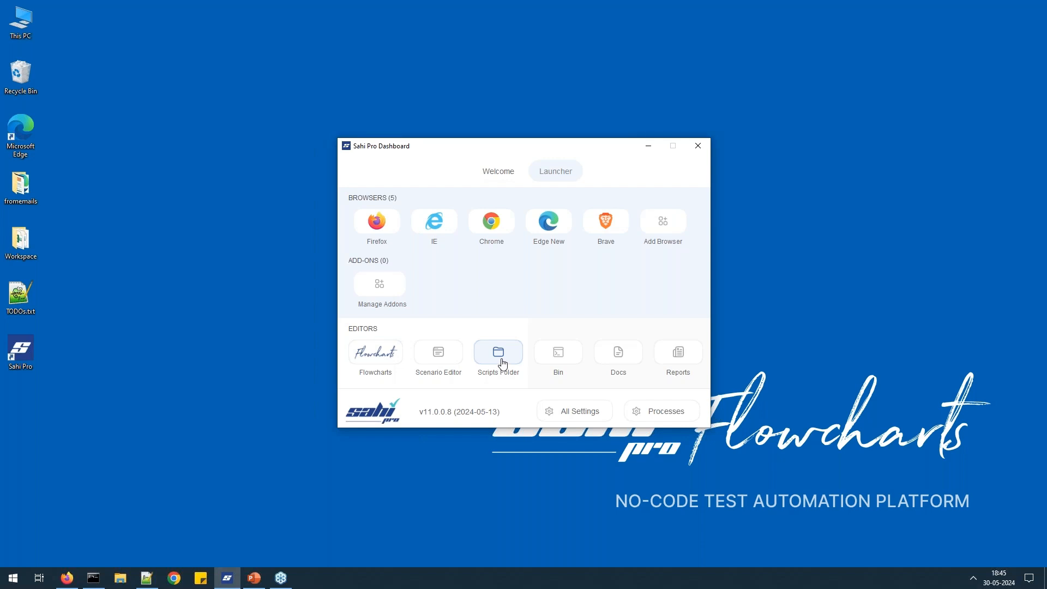
From the Sahi Pro Dashboard Welcome page, launch the Flowcharts editor to list its projects in Firefox.
{"action": "left_click", "coordinate": [598, 415]}
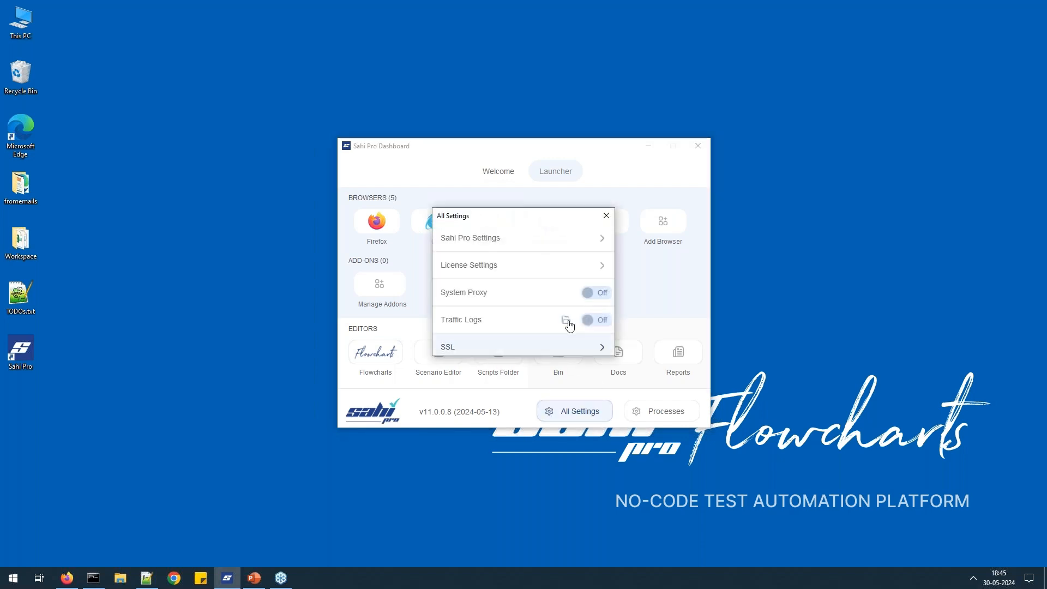
{"action": "left_click", "coordinate": [603, 219]}
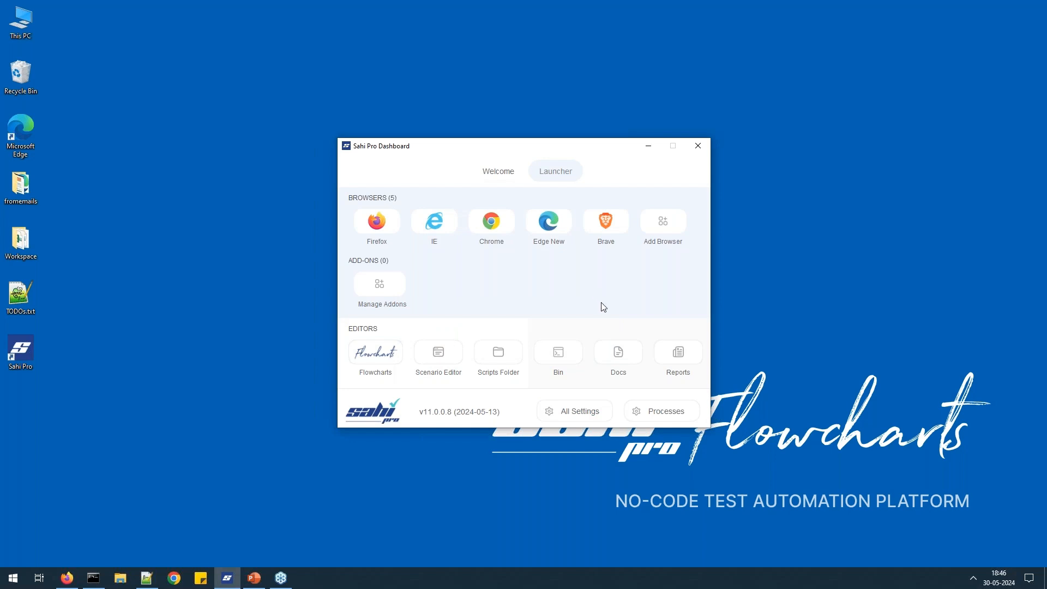
{"action": "left_click", "coordinate": [499, 171]}
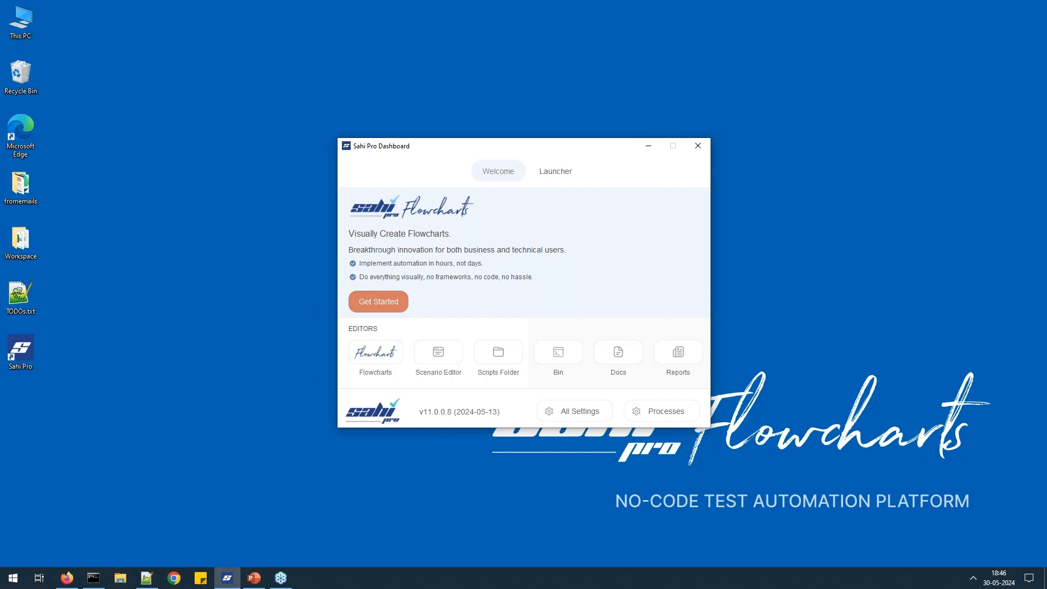
{"action": "left_click", "coordinate": [391, 356]}
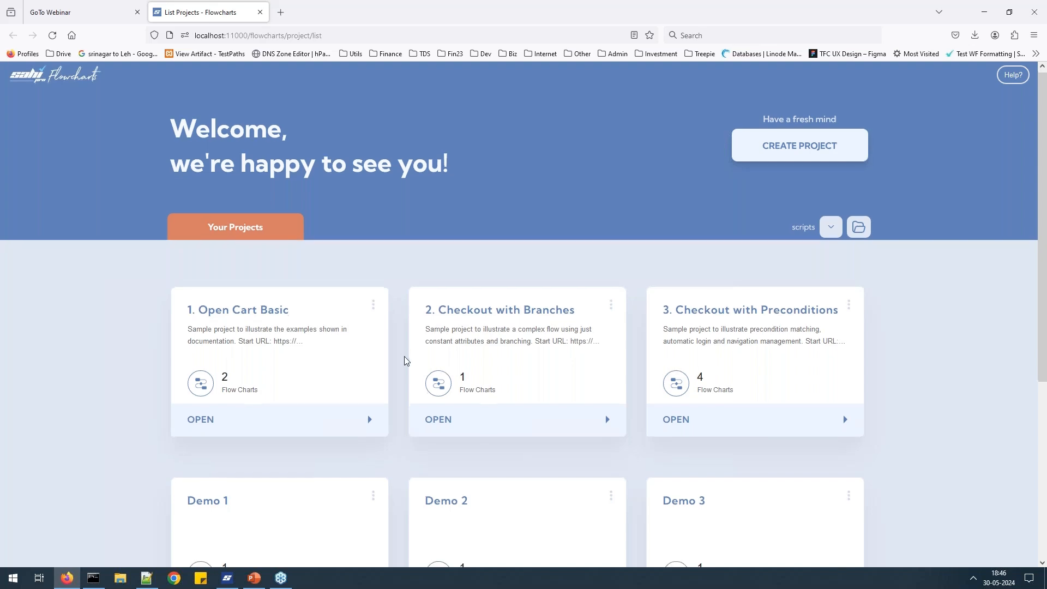
Create and save a new project named 'Webinar'.
{"action": "scroll", "coordinate": [404, 355], "scroll_direction": "down", "scroll_amount": 5}
{"action": "scroll", "coordinate": [580, 404], "scroll_direction": "up", "scroll_amount": 5}
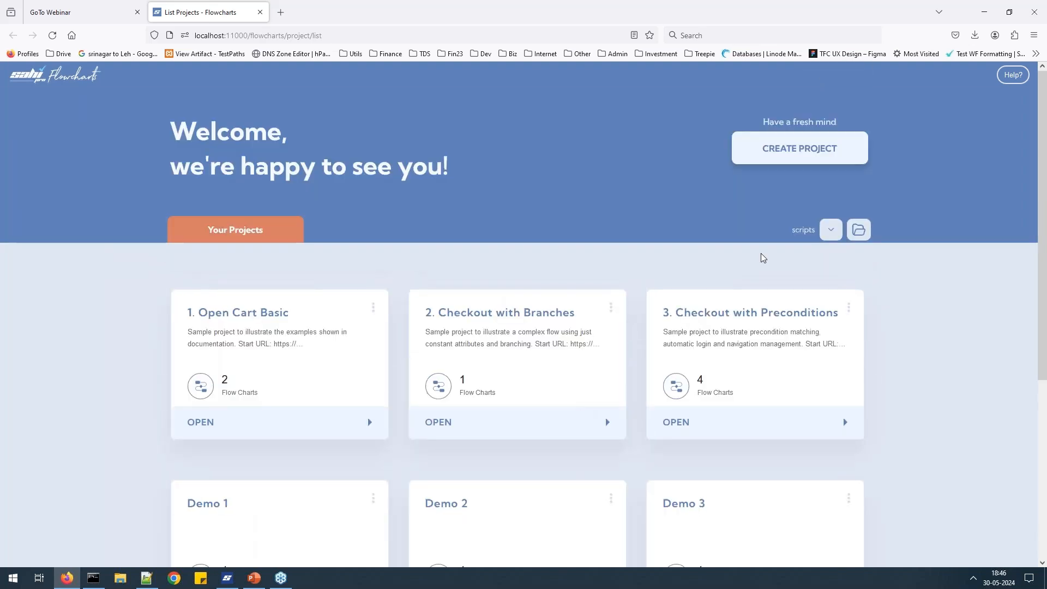
{"action": "left_click", "coordinate": [800, 158]}
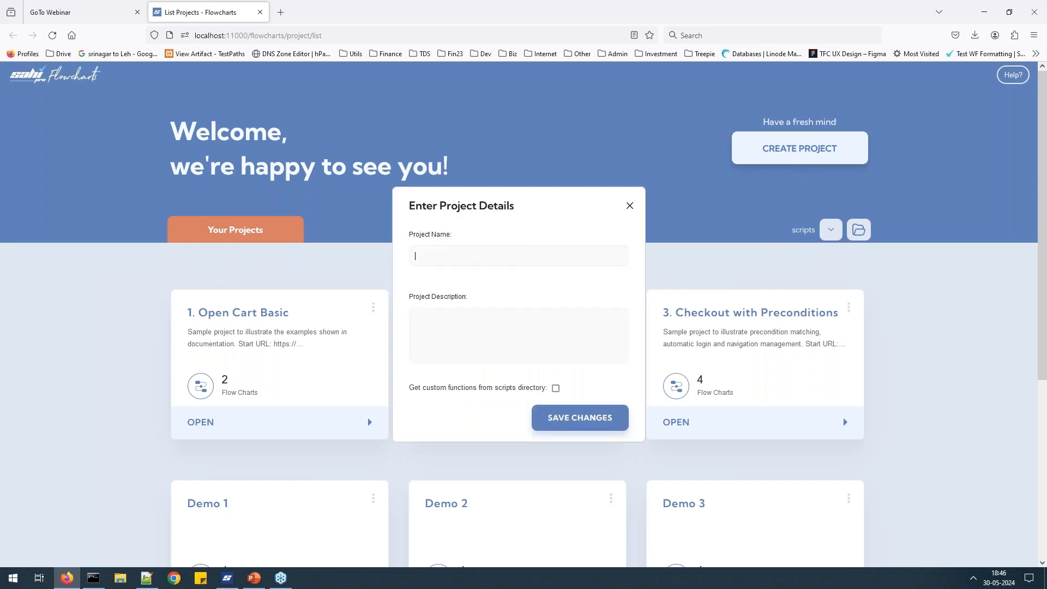
{"action": "type", "text": "Webinar"}
{"action": "left_click", "coordinate": [567, 418]}
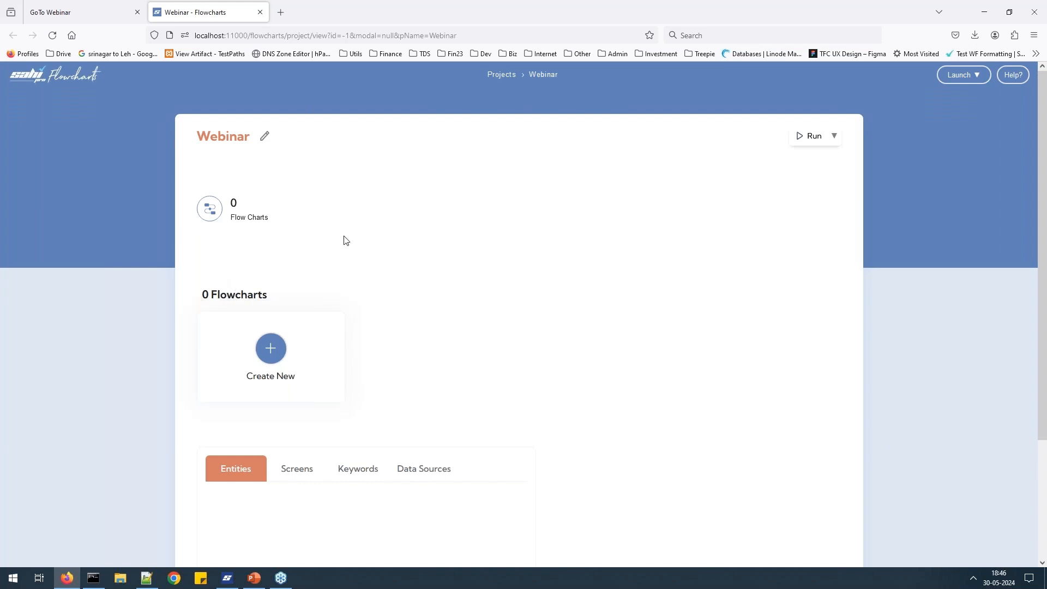
Create a new flowchart in Webinar and save it as 'User Registration'.
{"action": "left_click", "coordinate": [271, 354]}
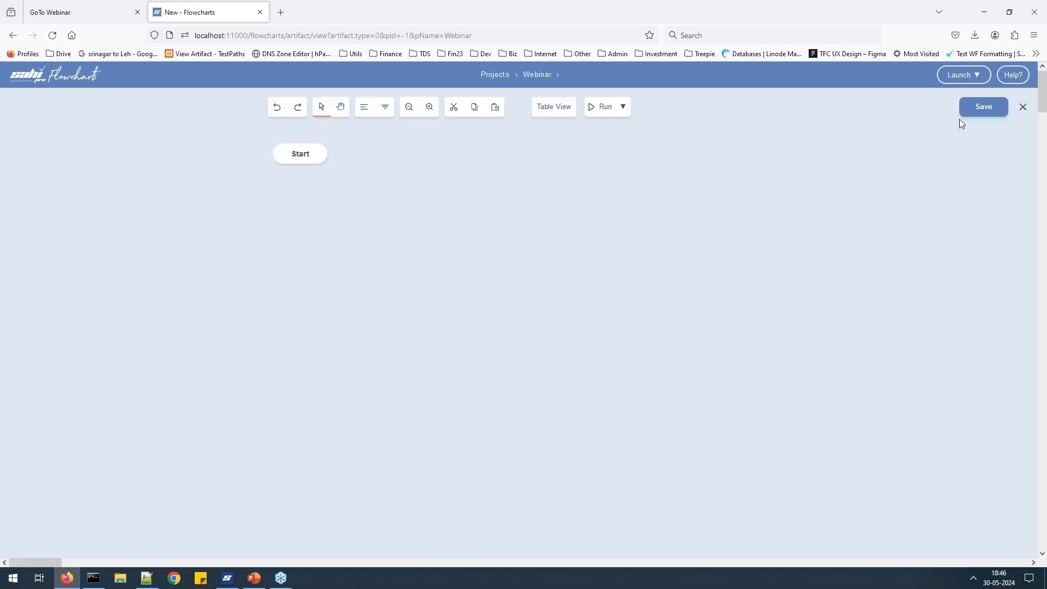
{"action": "left_click", "coordinate": [979, 113]}
{"action": "type", "text": "U"}
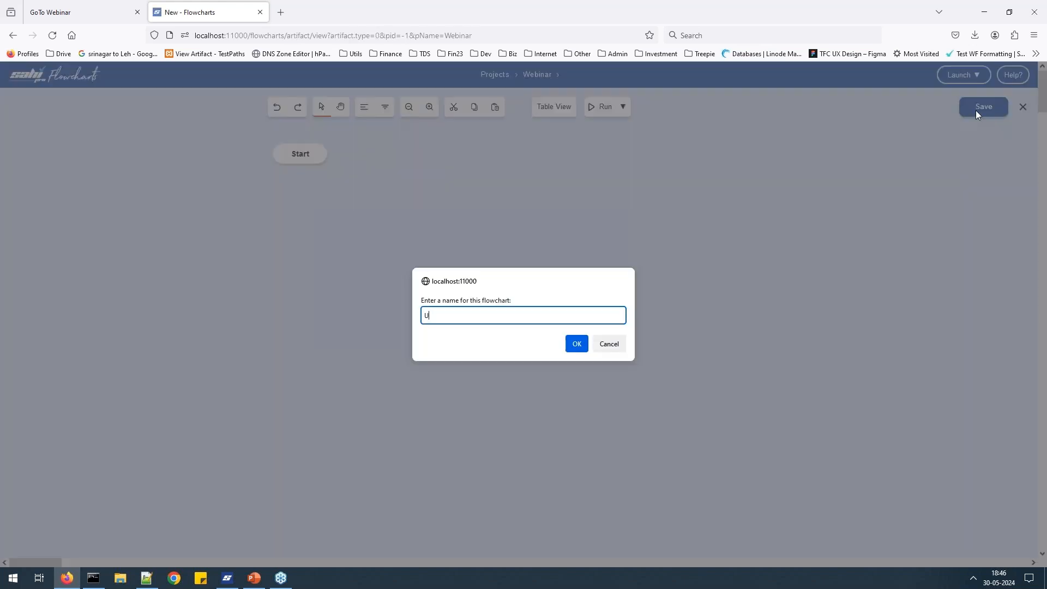
{"action": "type", "text": "ser Registration"}
{"action": "key", "text": "Return"}
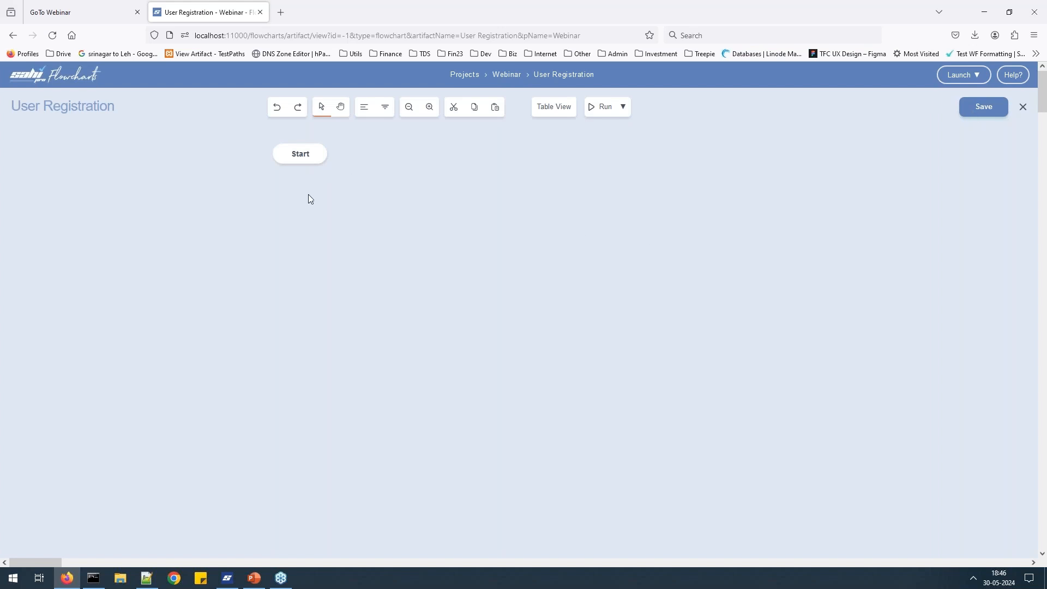
Add a label node 'User Registration' below Start.
{"action": "right_click", "coordinate": [316, 154]}
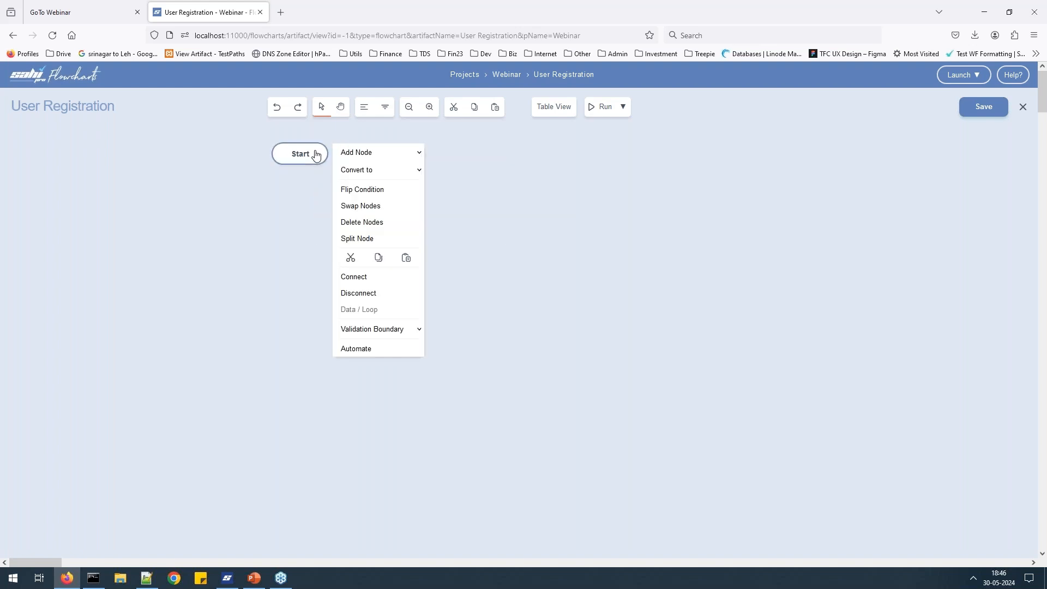
{"action": "left_click", "coordinate": [380, 157]}
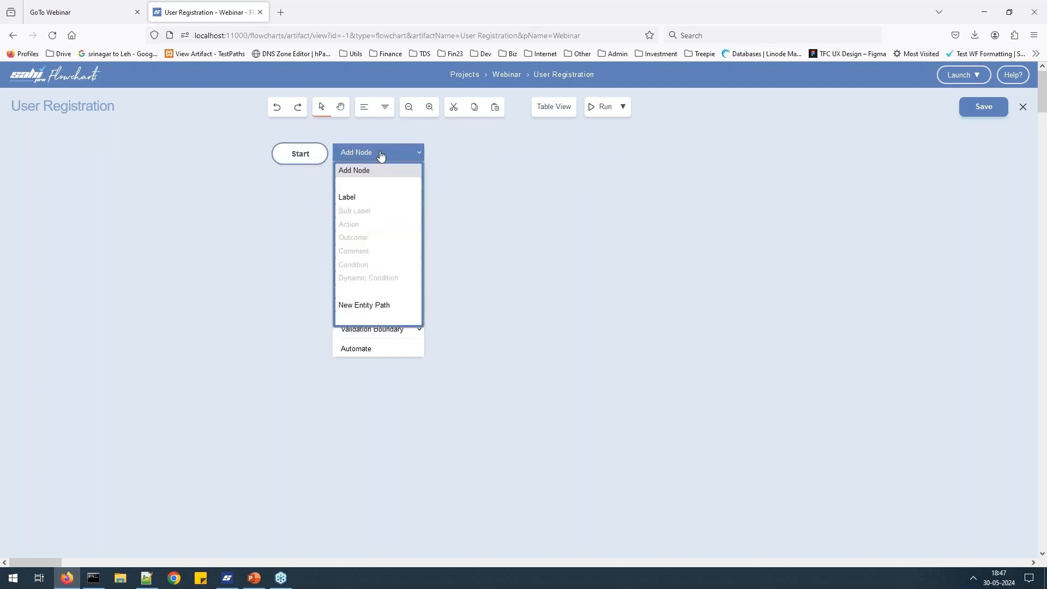
{"action": "left_click", "coordinate": [370, 195]}
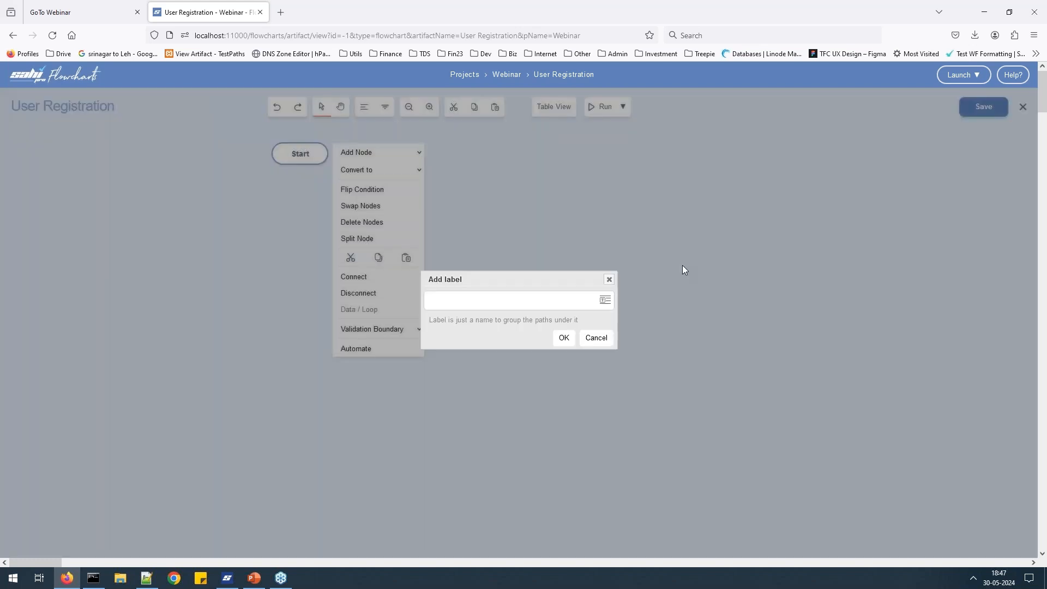
{"action": "type", "text": "User Registration"}
{"action": "key", "text": "Return"}
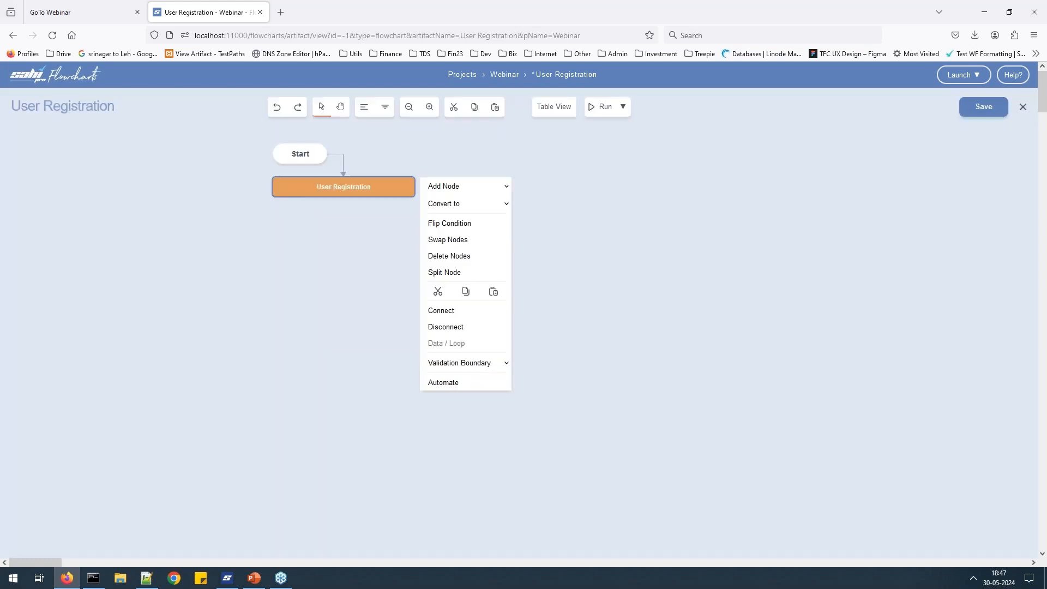
Add an action node 'Go to Registration page' after the label.
{"action": "left_click", "coordinate": [487, 188]}
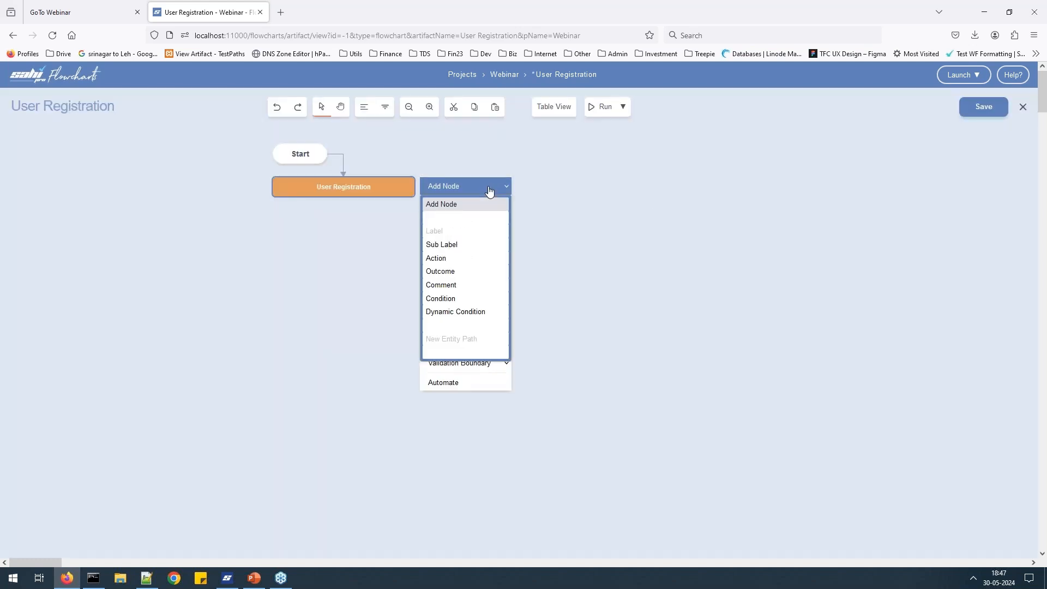
{"action": "left_click", "coordinate": [472, 257]}
{"action": "type", "text": "G"}
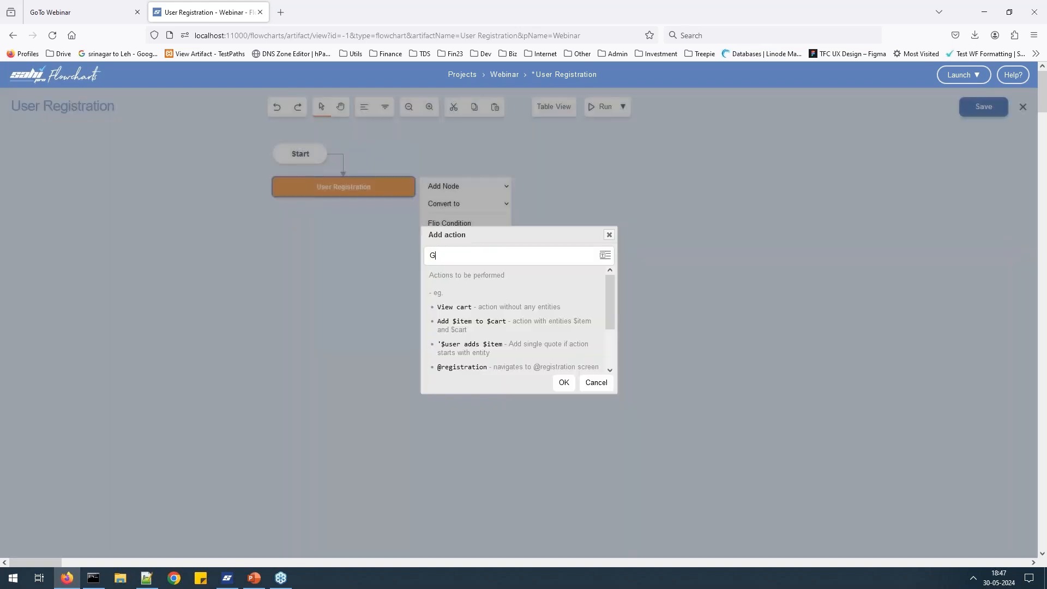
{"action": "type", "text": "o to Registration page"}
{"action": "key", "text": "Return"}
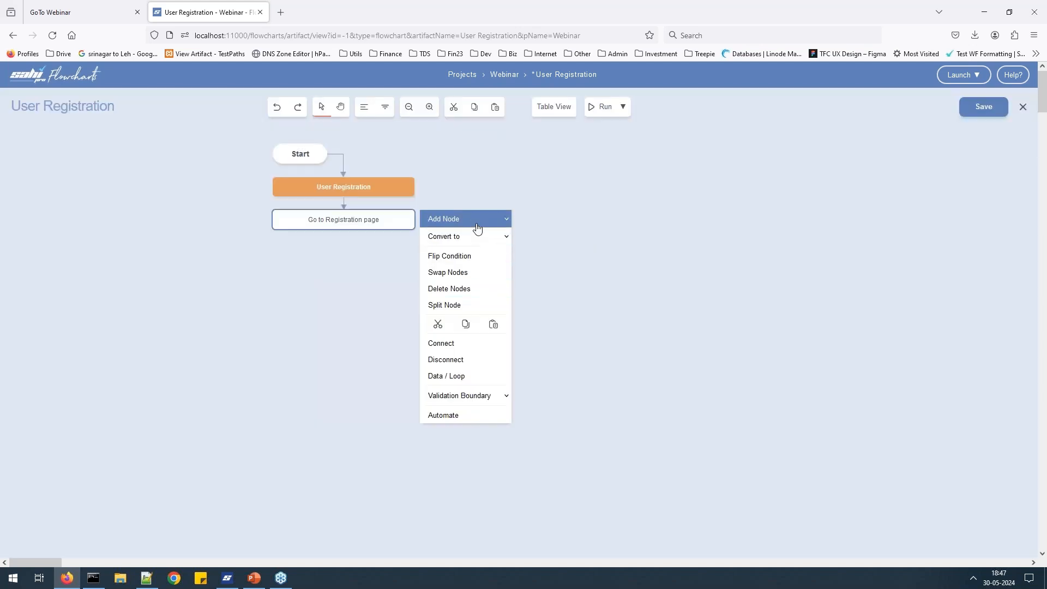
Add an action node 'Enter $user details' after Go to Registration page.
{"action": "left_click", "coordinate": [477, 224]}
{"action": "left_click", "coordinate": [460, 293]}
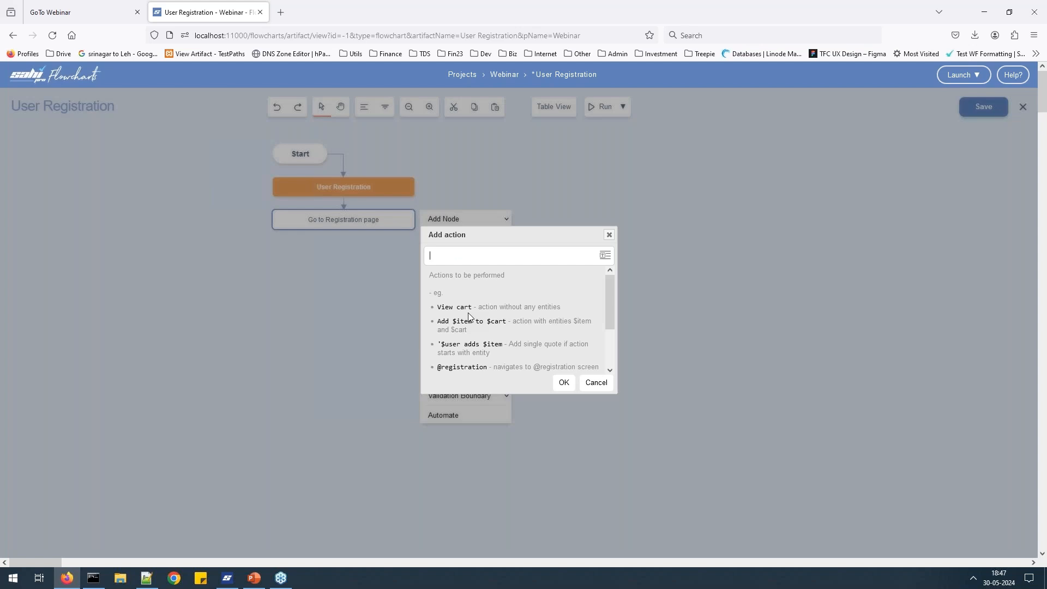
{"action": "type", "text": "Enter $userd detail"}
{"action": "type", "text": "s"}
{"action": "left_click", "coordinate": [563, 382]}
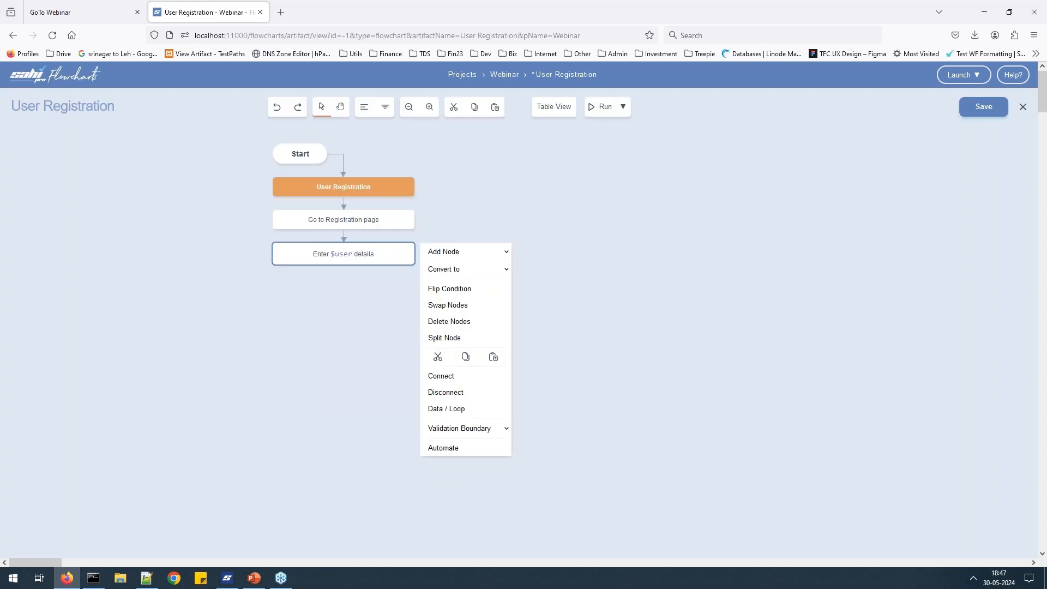
Add an outcome node 'Verify $user created' after Enter $user details.
{"action": "left_click", "coordinate": [503, 255]}
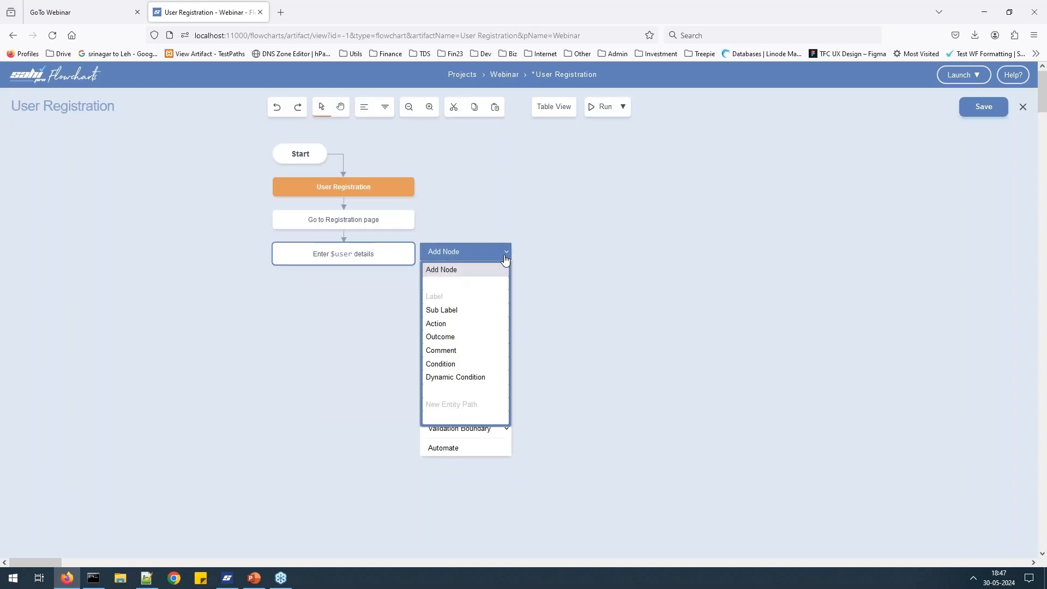
{"action": "left_click", "coordinate": [460, 342]}
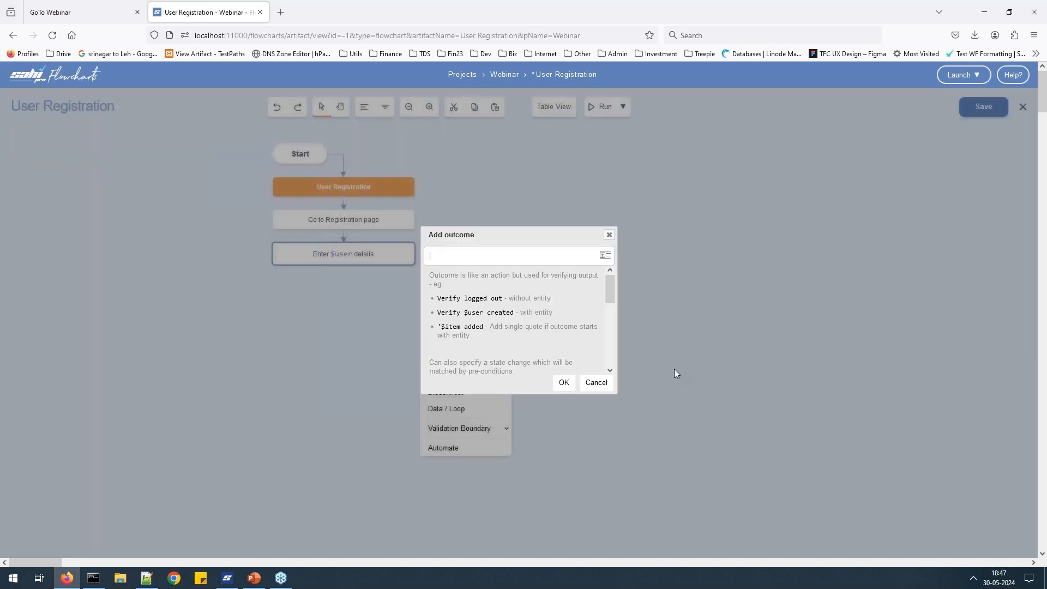
{"action": "type", "text": "Verify $user dea"}
{"action": "key", "text": "BackSpace"}
{"action": "key", "text": "BackSpace"}
{"action": "type", "text": "reated"}
{"action": "left_click", "coordinate": [564, 383]}
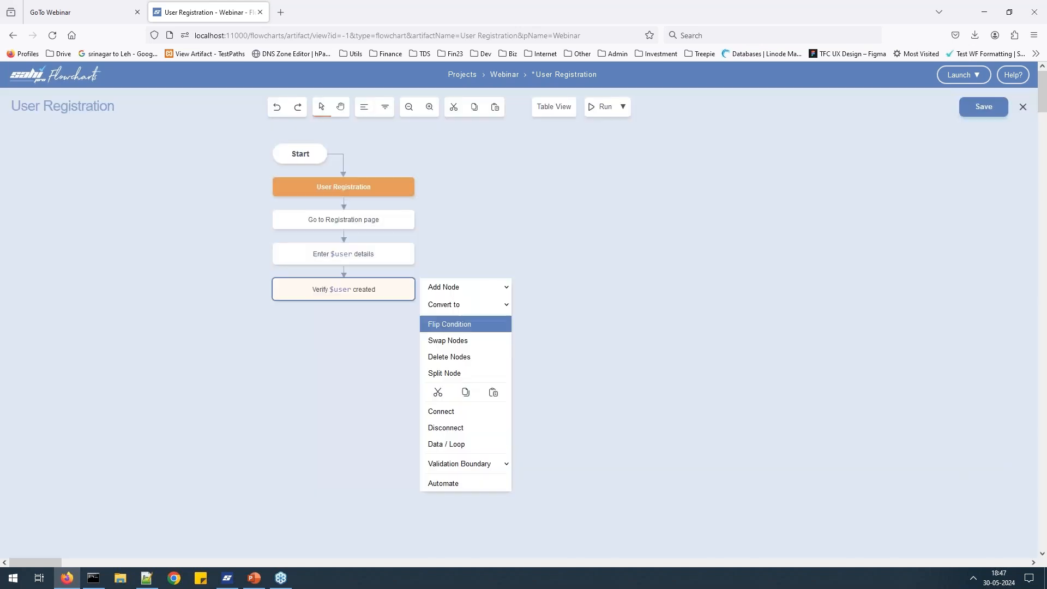
Add a final 'Logout' action node and save the flowchart.
{"action": "left_click", "coordinate": [479, 289]}
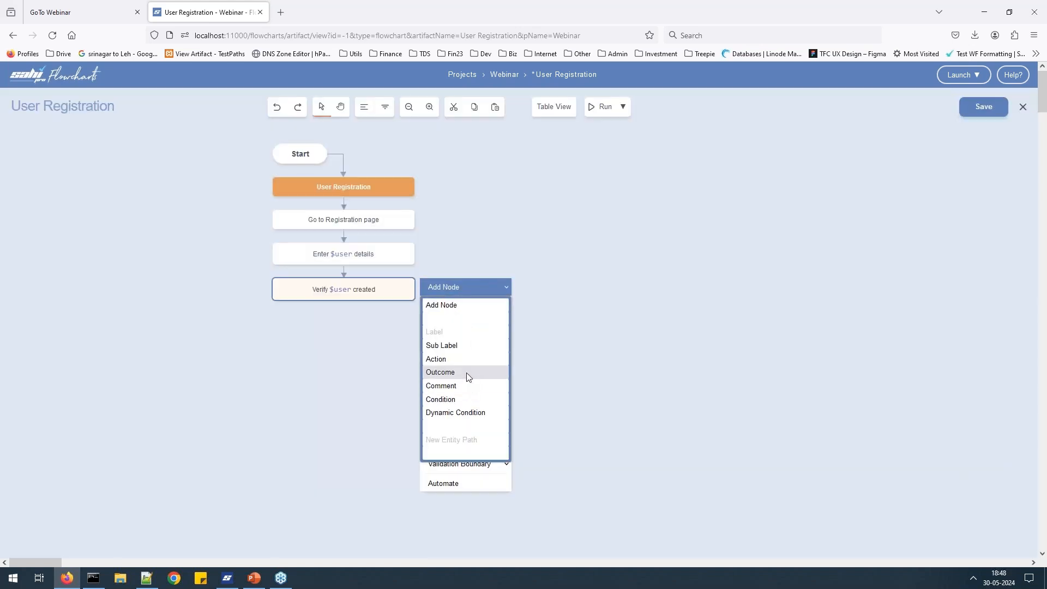
{"action": "left_click", "coordinate": [469, 359]}
{"action": "type", "text": "Logout"}
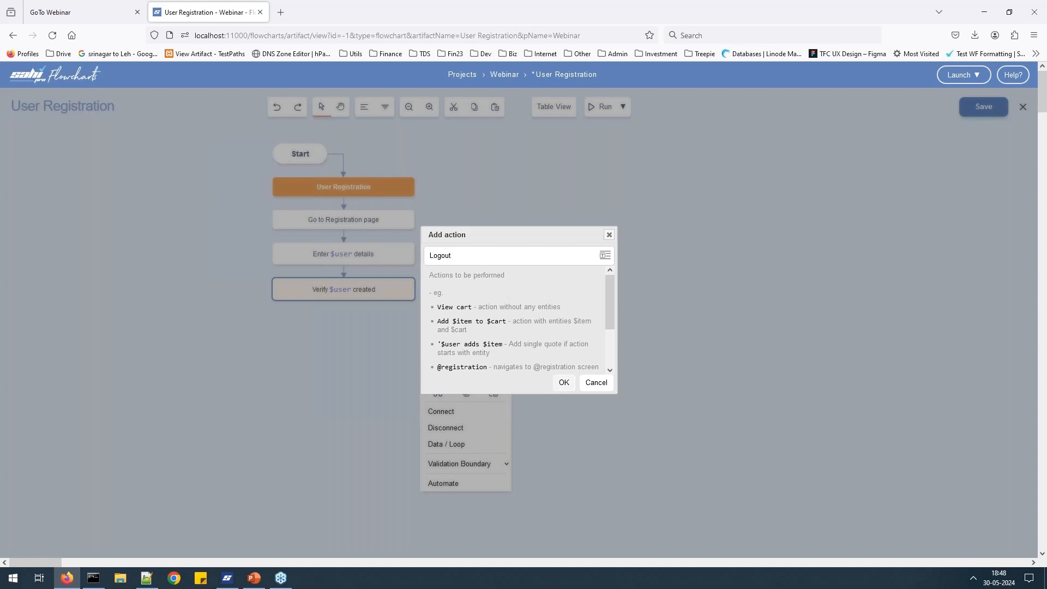
{"action": "left_click", "coordinate": [563, 382]}
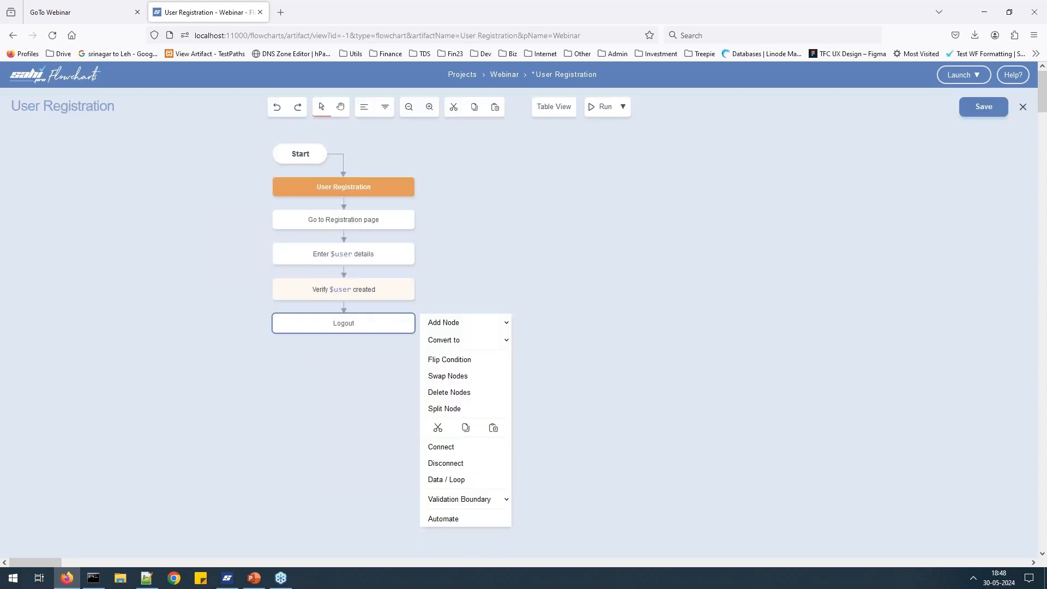
{"action": "left_click", "coordinate": [976, 116]}
{"action": "left_click", "coordinate": [963, 75]}
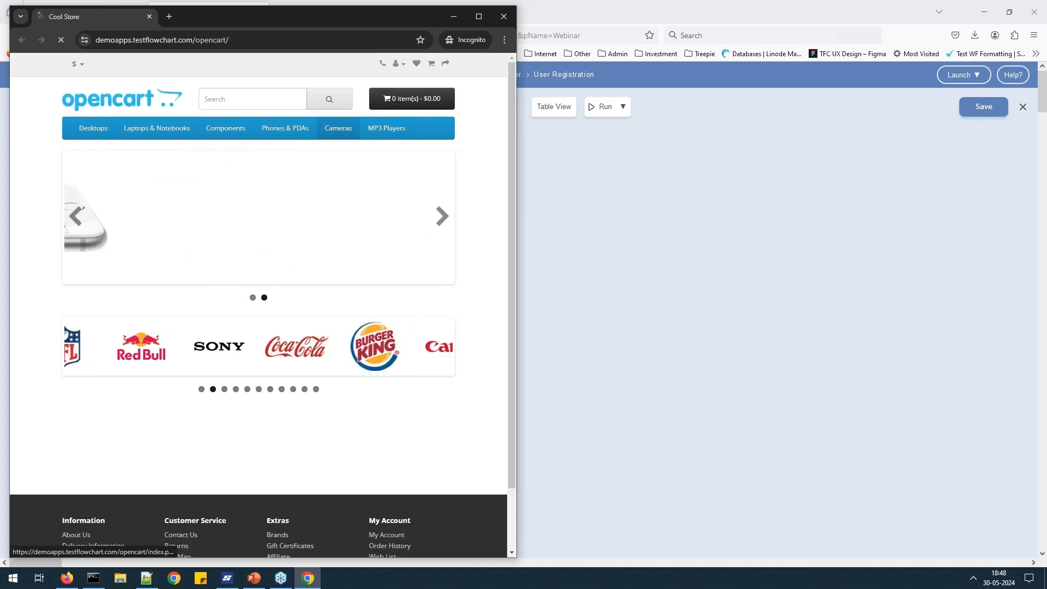
{"action": "left_click", "coordinate": [397, 63]}
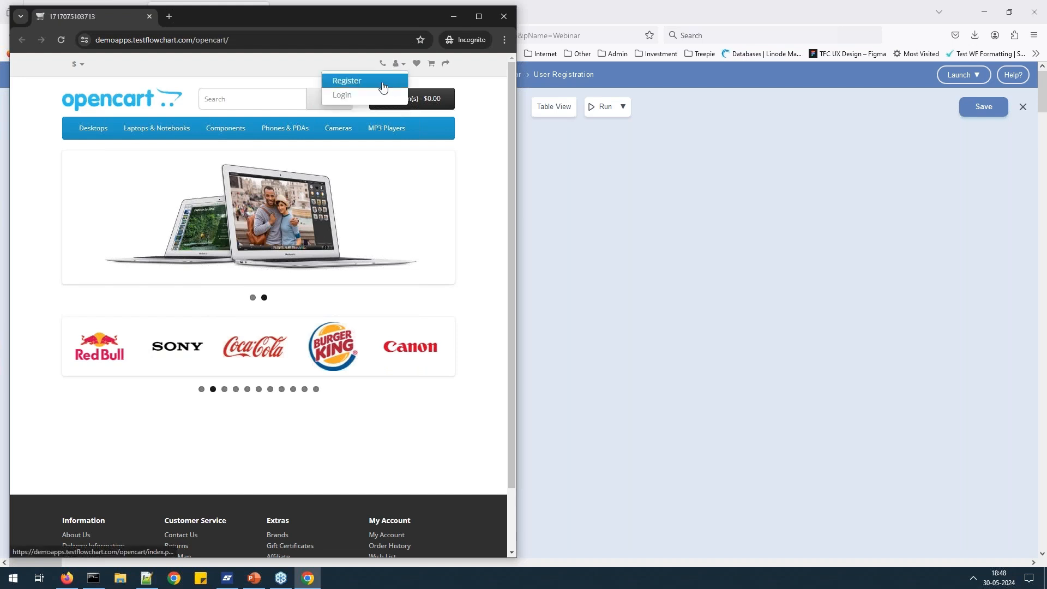
{"action": "left_click", "coordinate": [383, 84]}
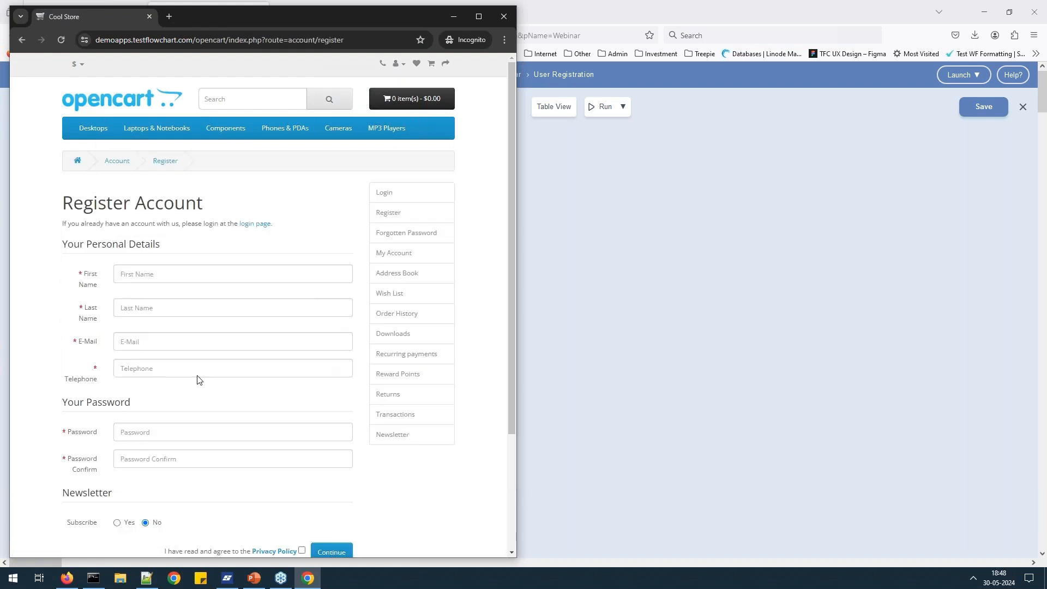
{"action": "scroll", "coordinate": [390, 297], "scroll_direction": "down", "scroll_amount": 4}
{"action": "scroll", "coordinate": [388, 289], "scroll_direction": "up", "scroll_amount": 4}
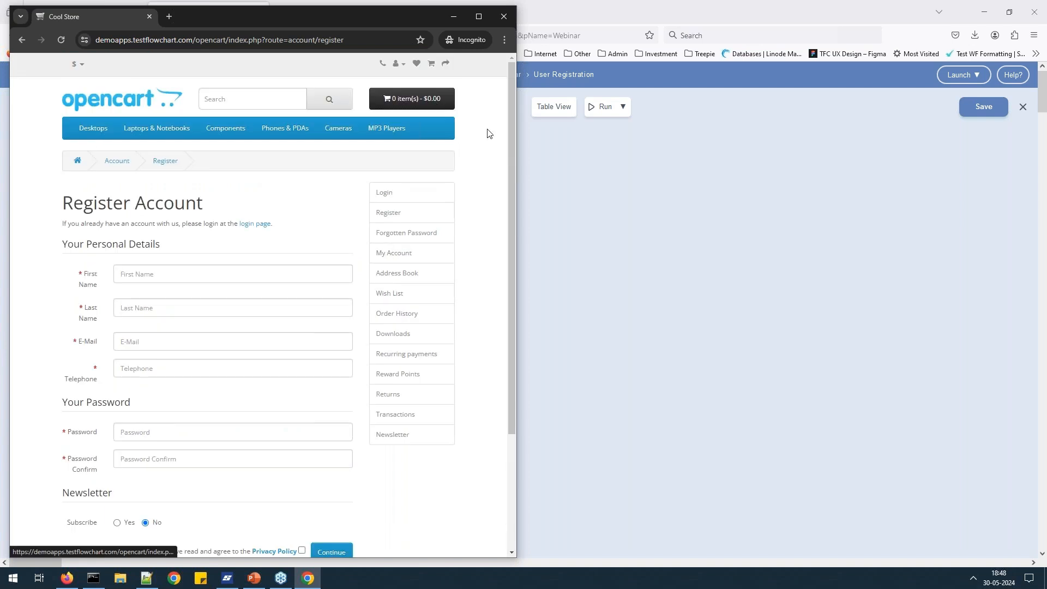
{"action": "left_click", "coordinate": [511, 22]}
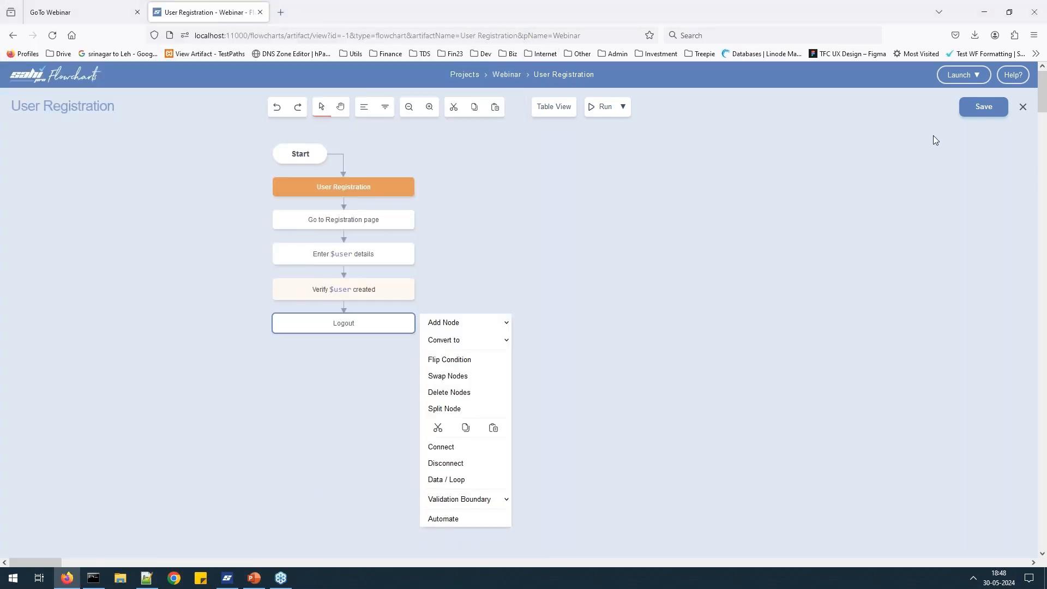
Confirm the launcher Start URL is the OpenCart demo, then open Automate from the Logout node.
{"action": "left_click", "coordinate": [978, 79]}
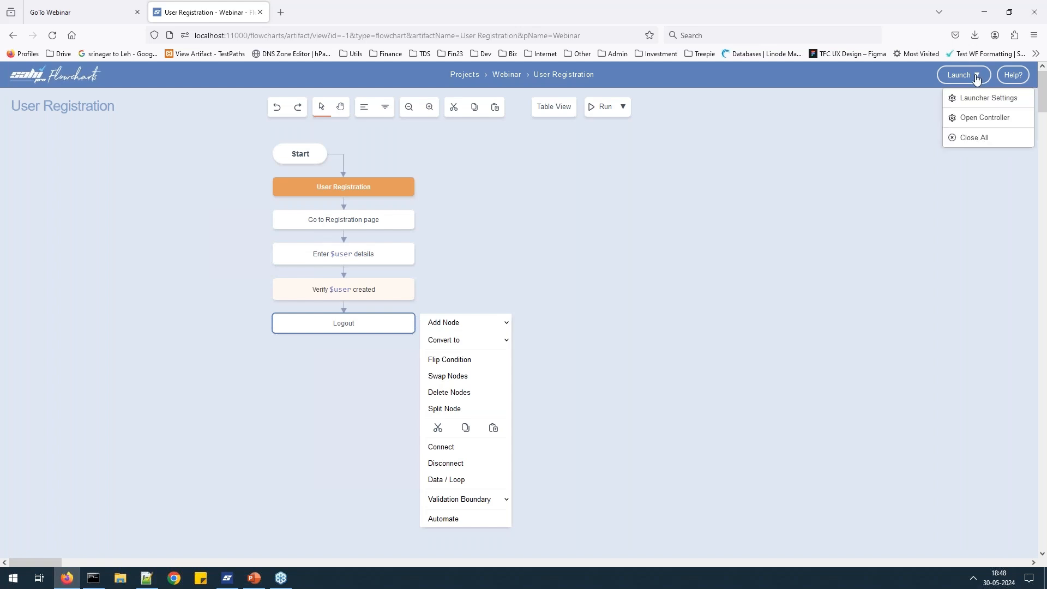
{"action": "left_click", "coordinate": [975, 101]}
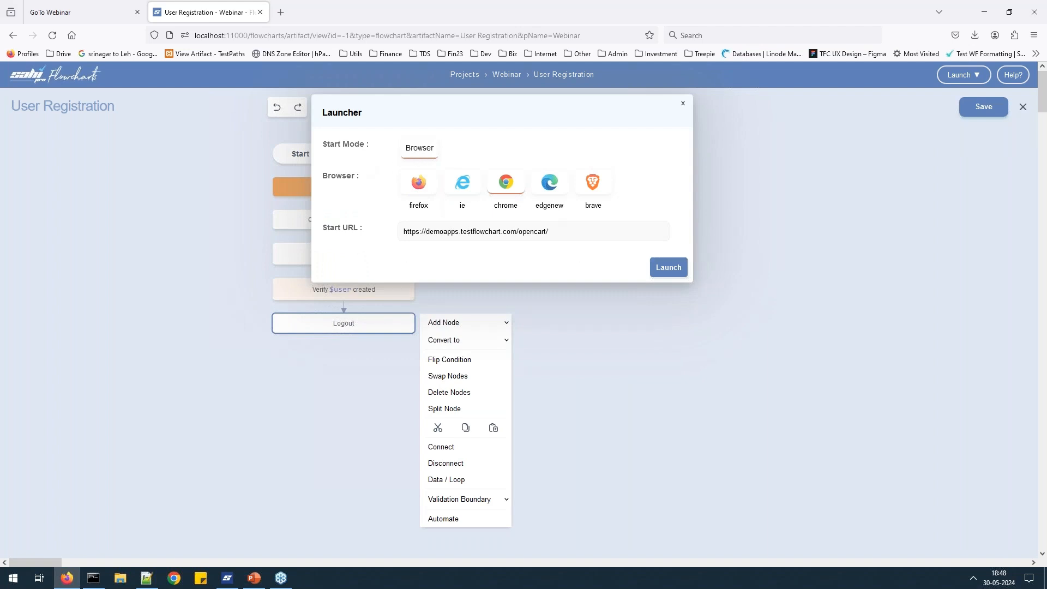
{"action": "double_click", "coordinate": [540, 232]}
{"action": "left_click", "coordinate": [683, 103]}
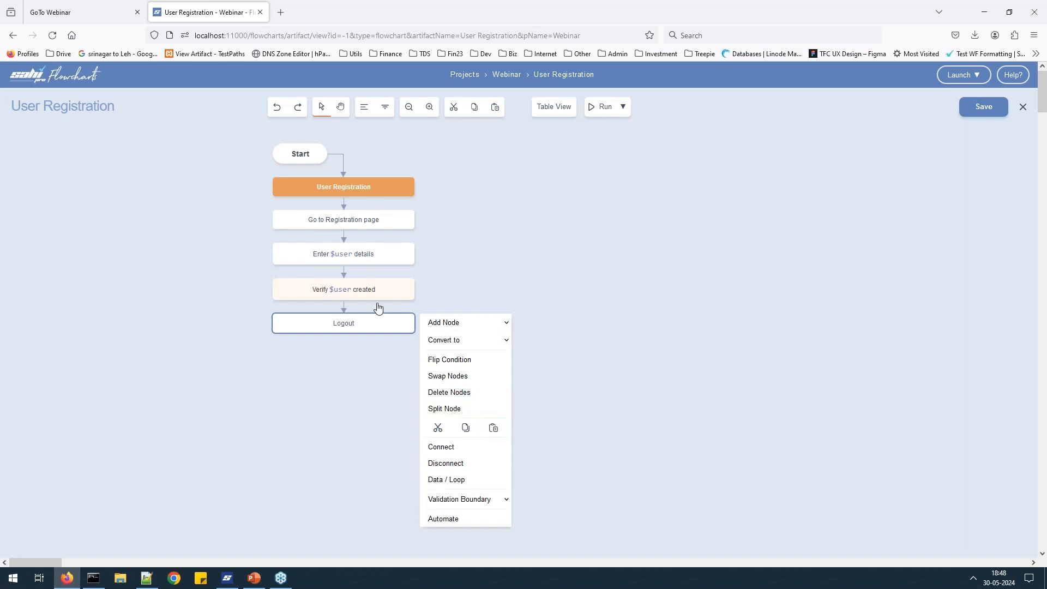
{"action": "left_click", "coordinate": [464, 520]}
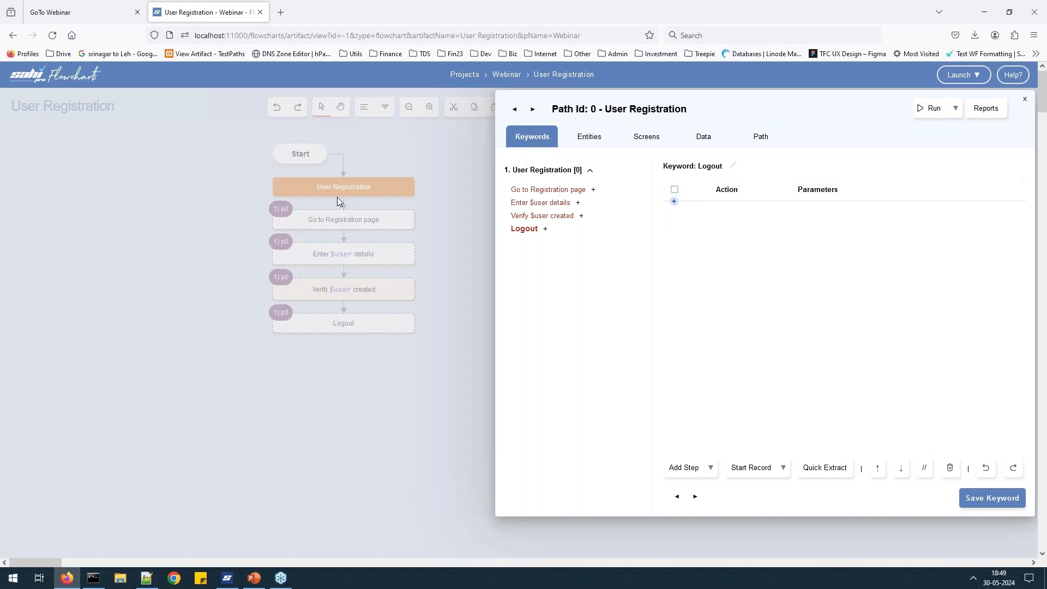
Review the four path keywords and select 'Go to Registration page'.
{"action": "left_click", "coordinate": [534, 192]}
{"action": "left_click", "coordinate": [543, 202]}
{"action": "left_click", "coordinate": [539, 216]}
{"action": "left_click", "coordinate": [528, 235]}
{"action": "left_click", "coordinate": [544, 189]}
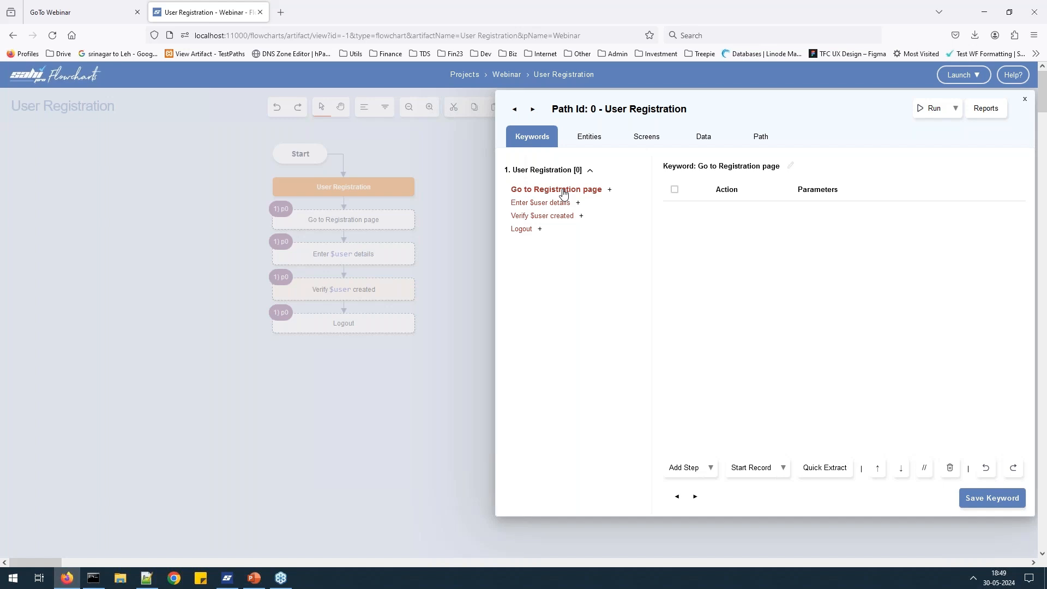
Record clicks on My Account and Register in the OpenCart store.
{"action": "left_click", "coordinate": [756, 469]}
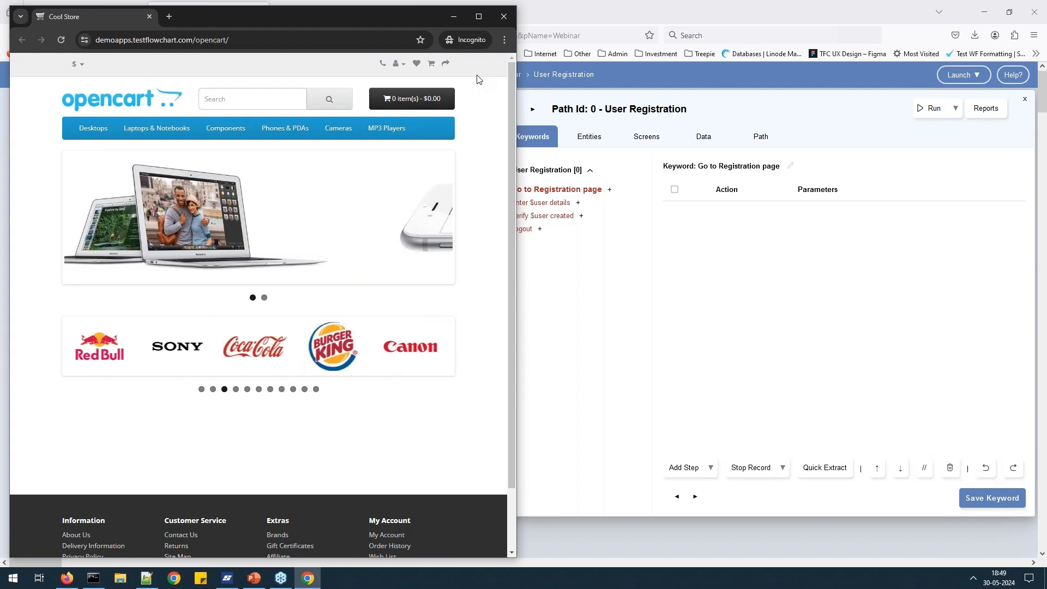
{"action": "left_click", "coordinate": [397, 65]}
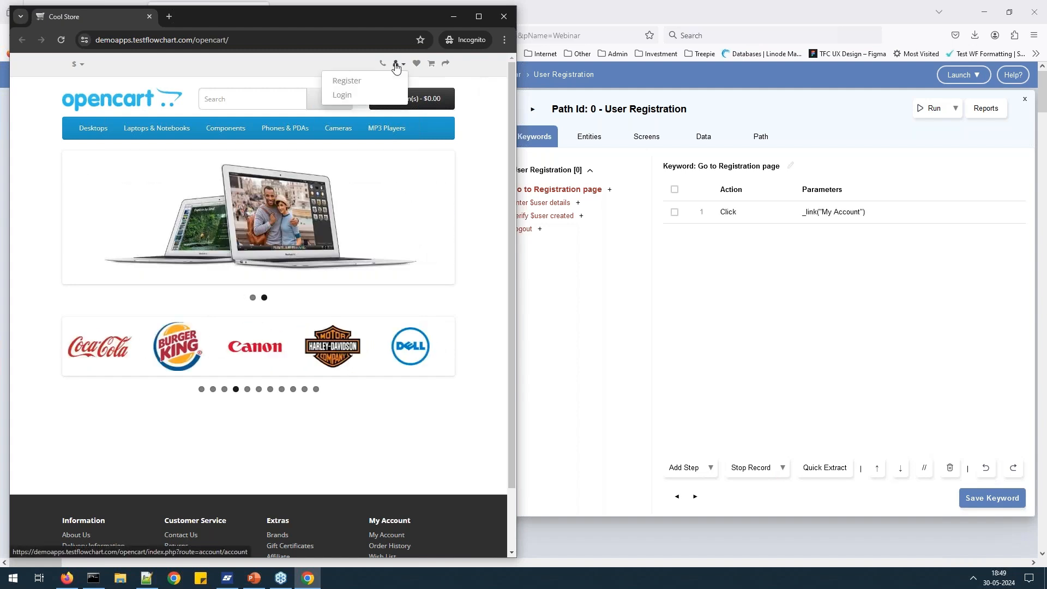
{"action": "left_click", "coordinate": [352, 82]}
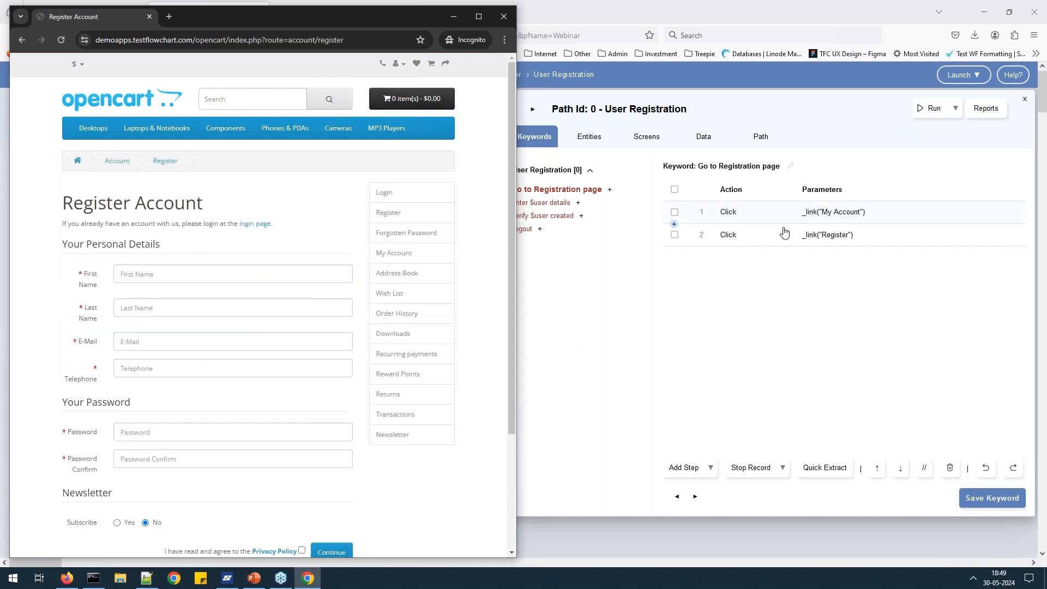
{"action": "left_click", "coordinate": [835, 222]}
Save the Go to Registration page keyword and move on to Enter $user details.
{"action": "left_click", "coordinate": [1001, 502]}
{"action": "left_click", "coordinate": [694, 496]}
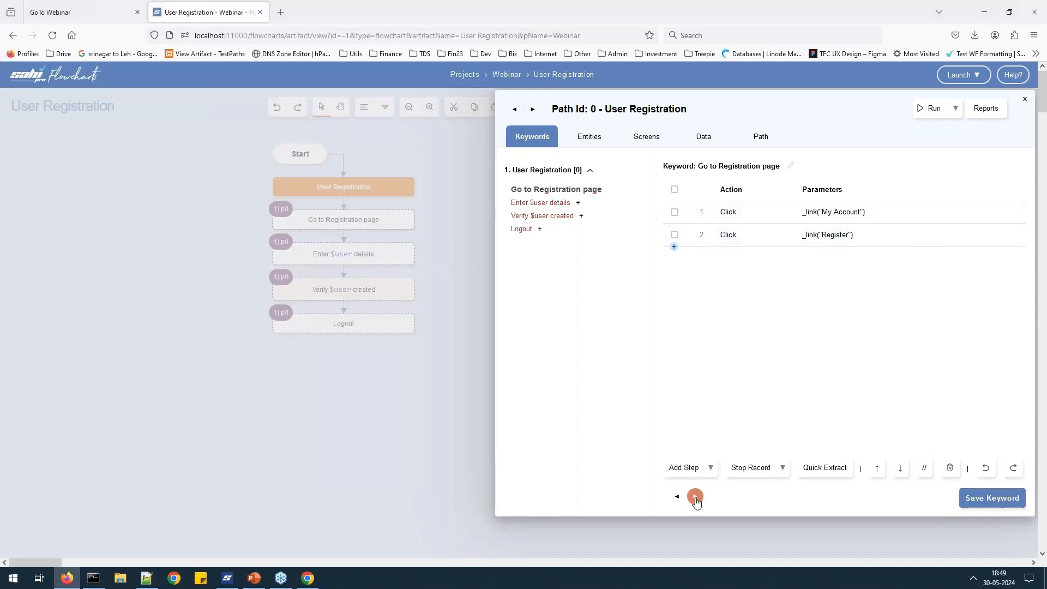
{"action": "left_click", "coordinate": [563, 203]}
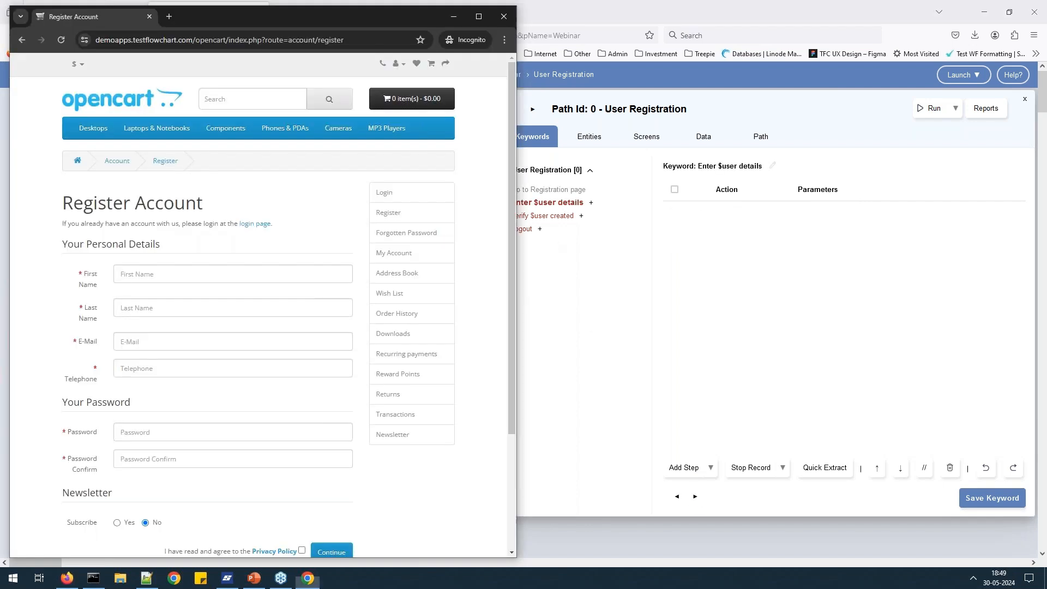
Record filling the registration form's name, e-mail address and telephone fields.
{"action": "left_click", "coordinate": [201, 271]}
{"action": "type", "text": "Mahi"}
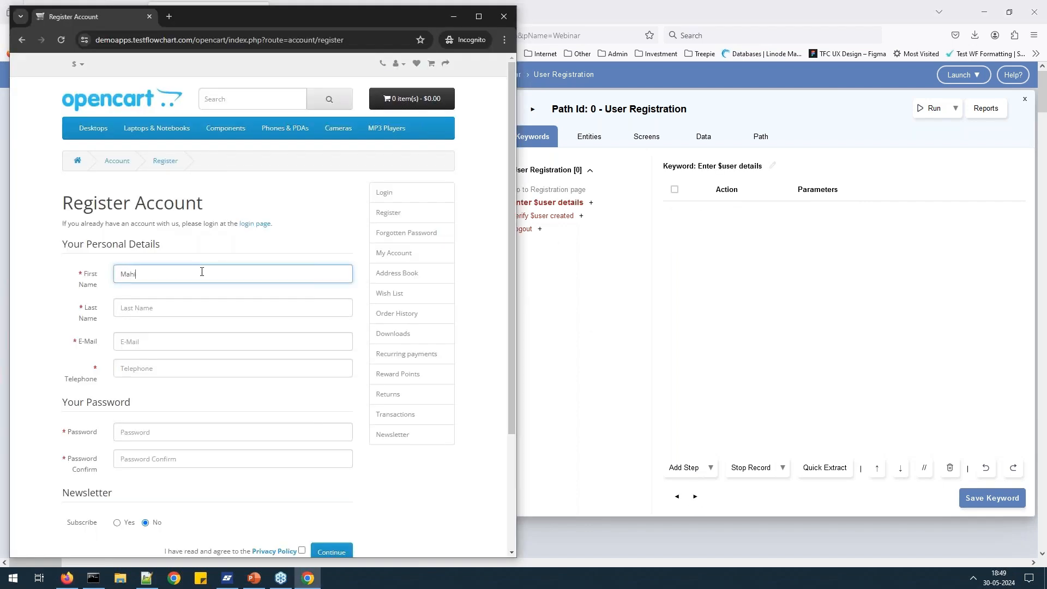
{"action": "type", "text": "Dhoni"}
{"action": "key", "text": "Tab"}
{"action": "type", "text": "mahi.d"}
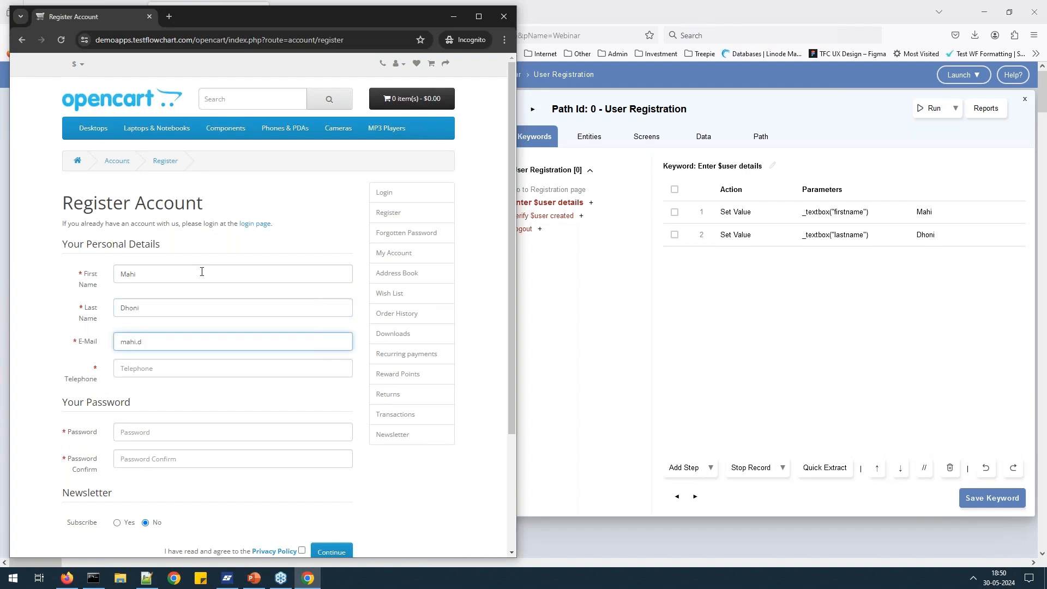
{"action": "type", "text": "22@example.com"}
{"action": "left_click", "coordinate": [145, 342]}
{"action": "key", "text": "BackSpace"}
{"action": "key", "text": "BackSpace"}
{"action": "type", "text": "30052024"}
{"action": "key", "text": "Tab"}
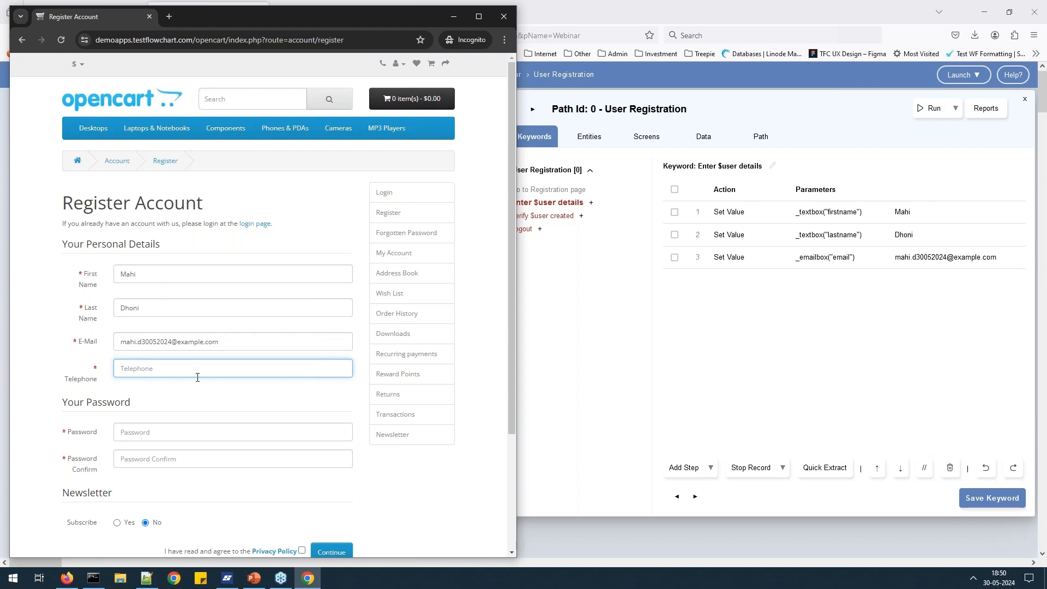
{"action": "type", "text": "9876556789"}
Record the password fields, Newsletter No, Privacy Policy and Continue, then save the keyword.
{"action": "key", "text": "Tab"}
{"action": "scroll", "coordinate": [262, 305], "scroll_direction": "down", "scroll_amount": 2}
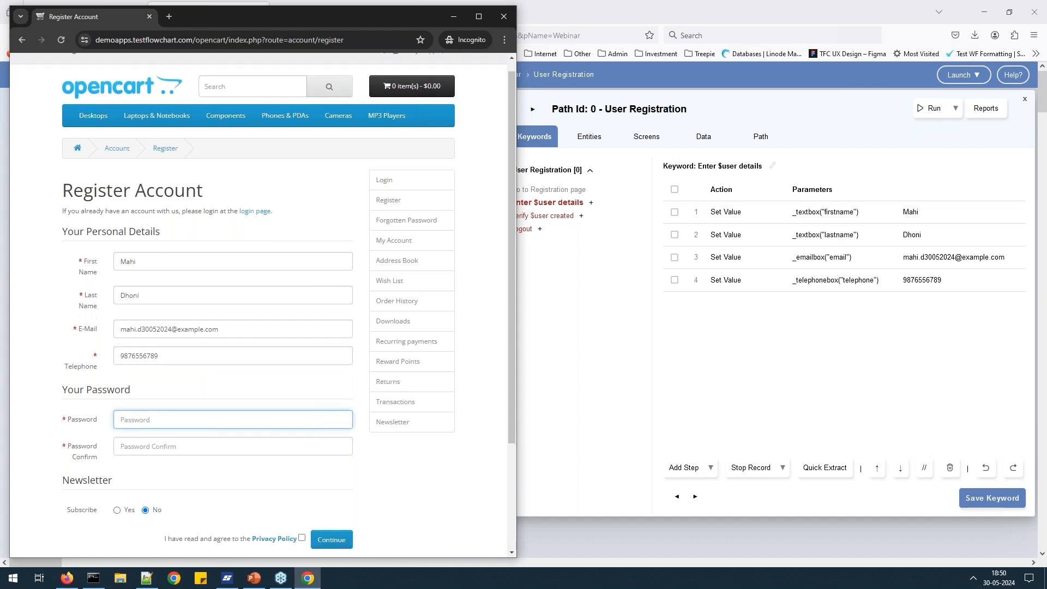
{"action": "type", "text": "123456"}
{"action": "key", "text": "Tab"}
{"action": "type", "text": "123456"}
{"action": "left_click", "coordinate": [145, 413]}
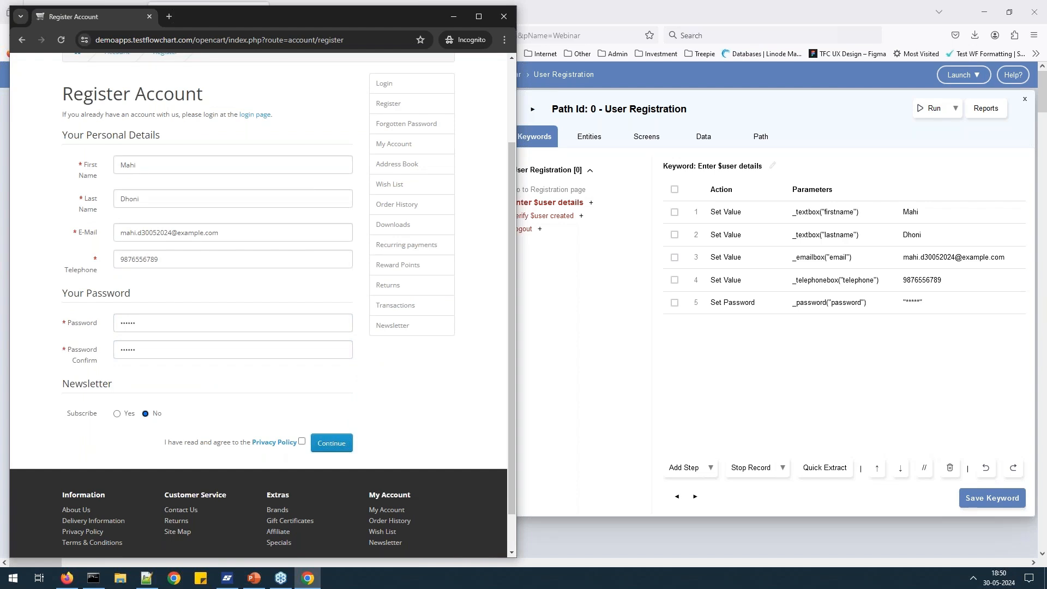
{"action": "left_click", "coordinate": [301, 441]}
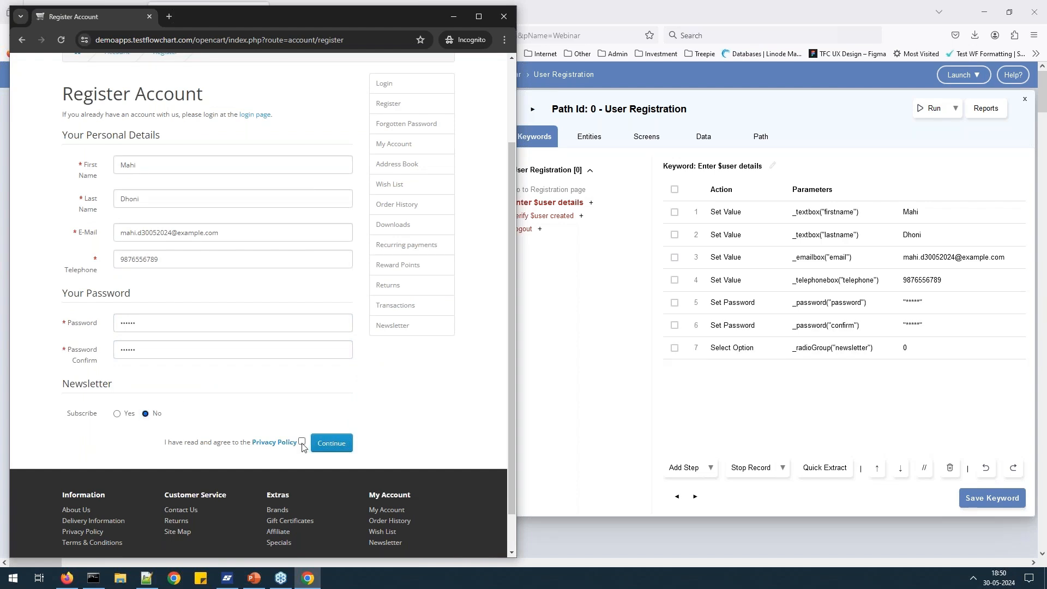
{"action": "left_click", "coordinate": [342, 445]}
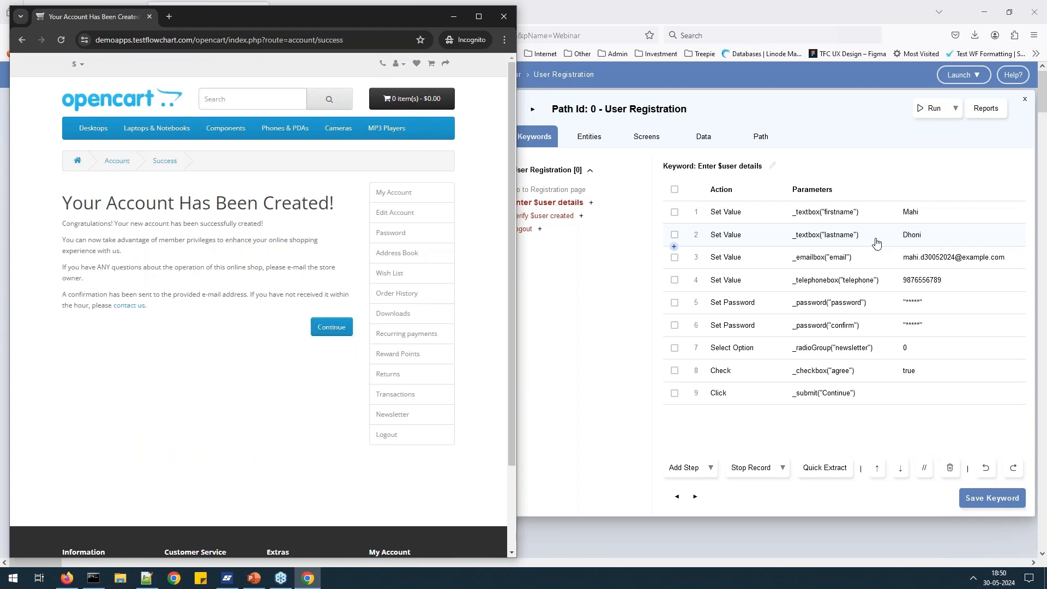
{"action": "left_click", "coordinate": [1012, 500]}
{"action": "left_click", "coordinate": [695, 496]}
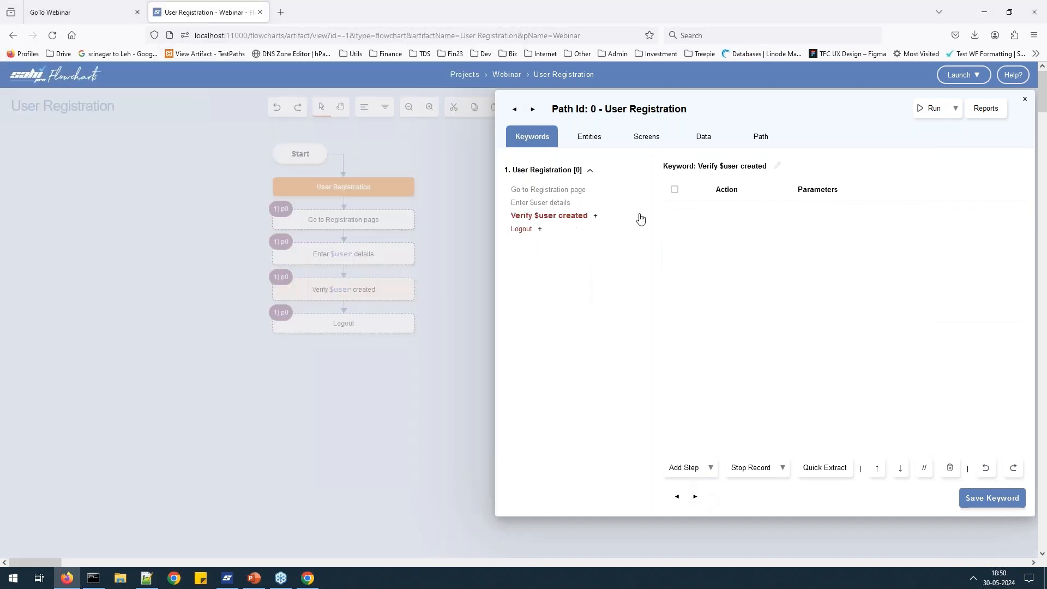
Open the Flowcharts Controller over the account-created page as a separate window.
{"action": "key", "text": "alt+Tab"}
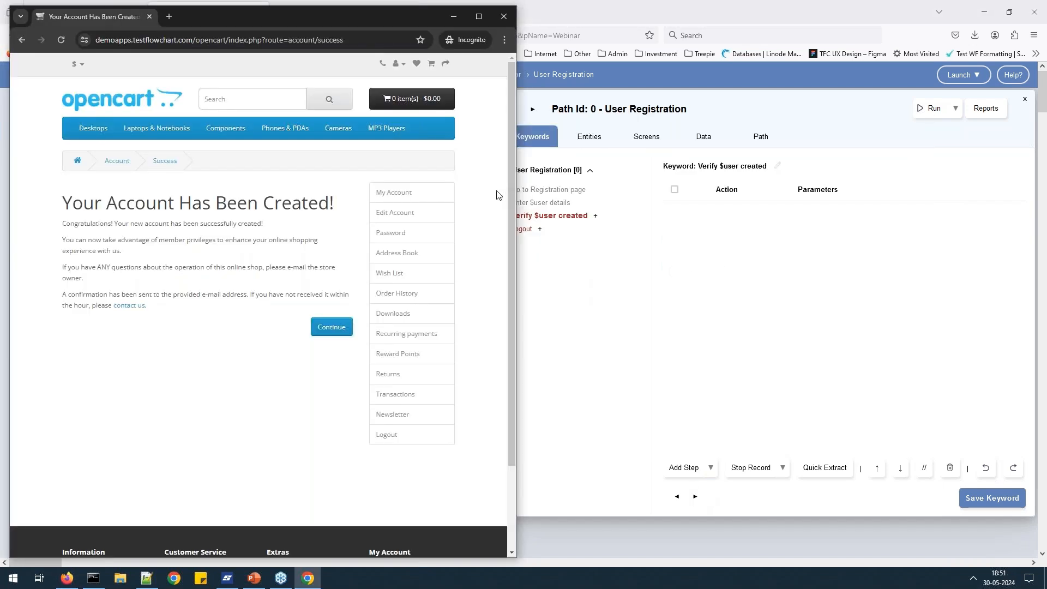
{"action": "double_click", "coordinate": [497, 196], "text": "alt"}
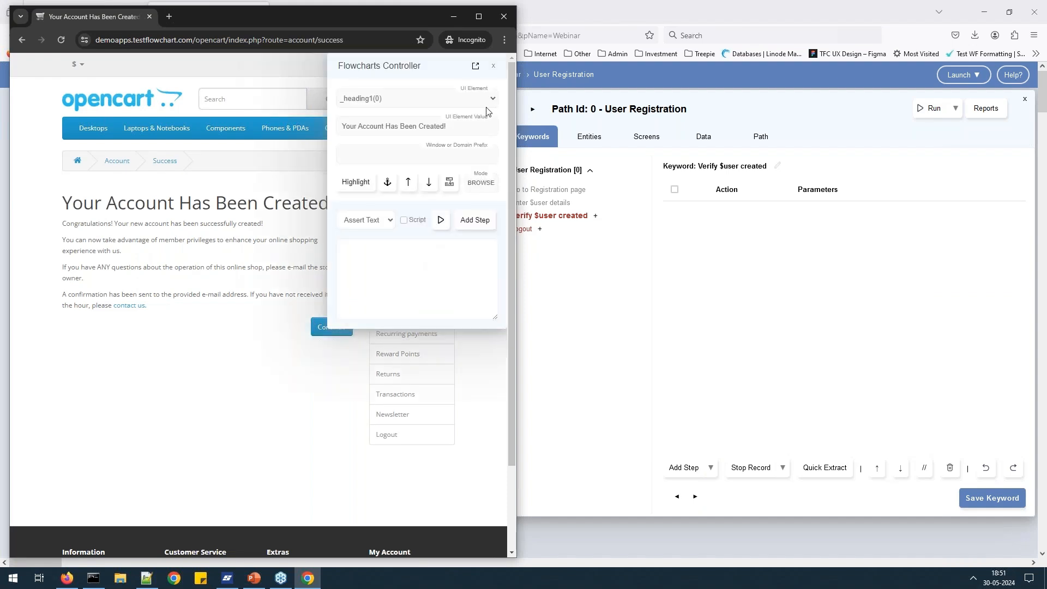
{"action": "left_click", "coordinate": [493, 66]}
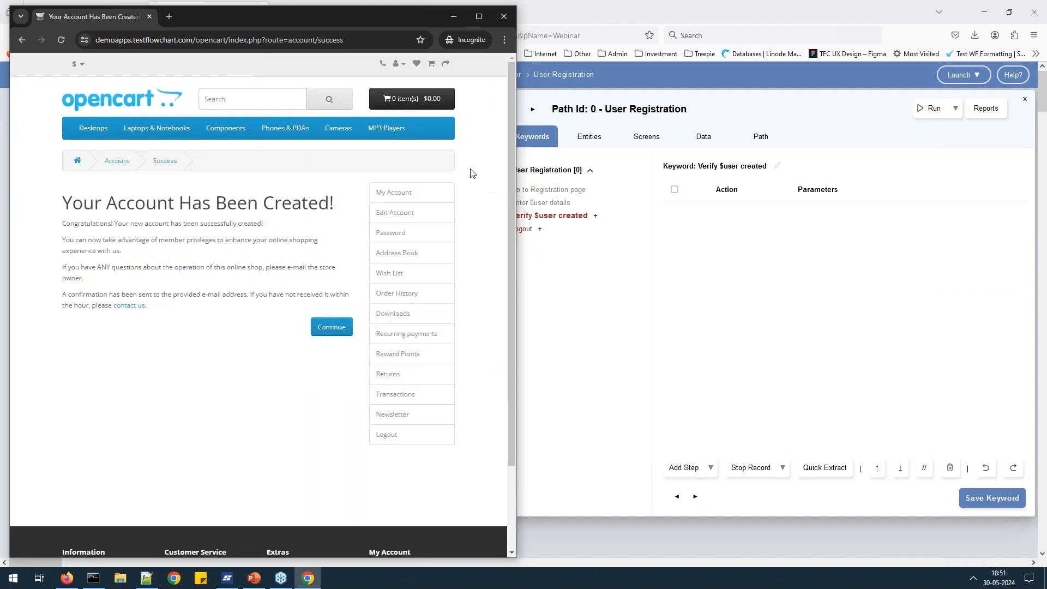
{"action": "double_click", "coordinate": [485, 221], "text": "alt"}
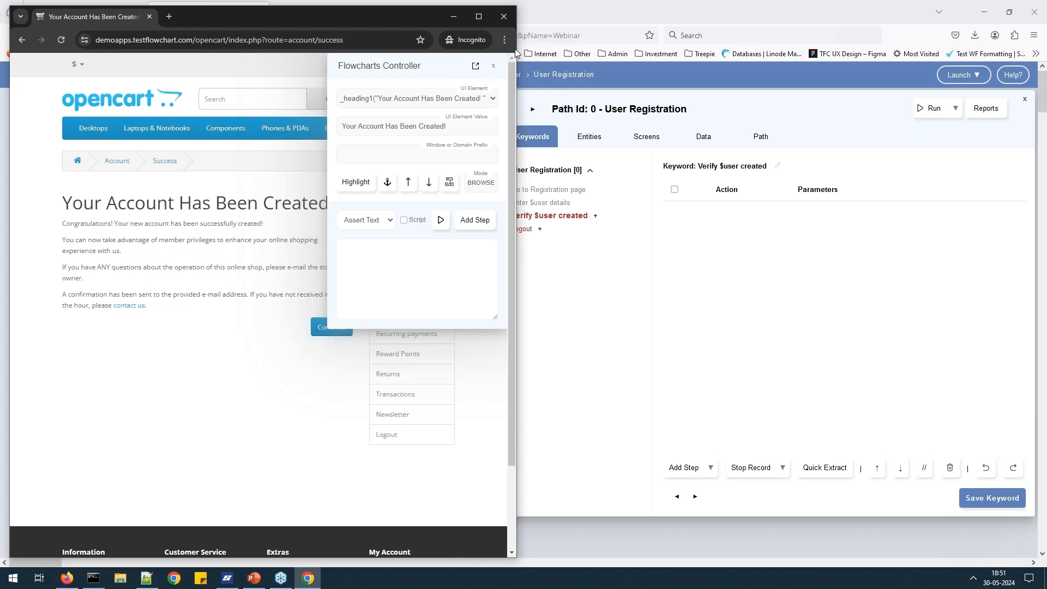
{"action": "left_click", "coordinate": [476, 66]}
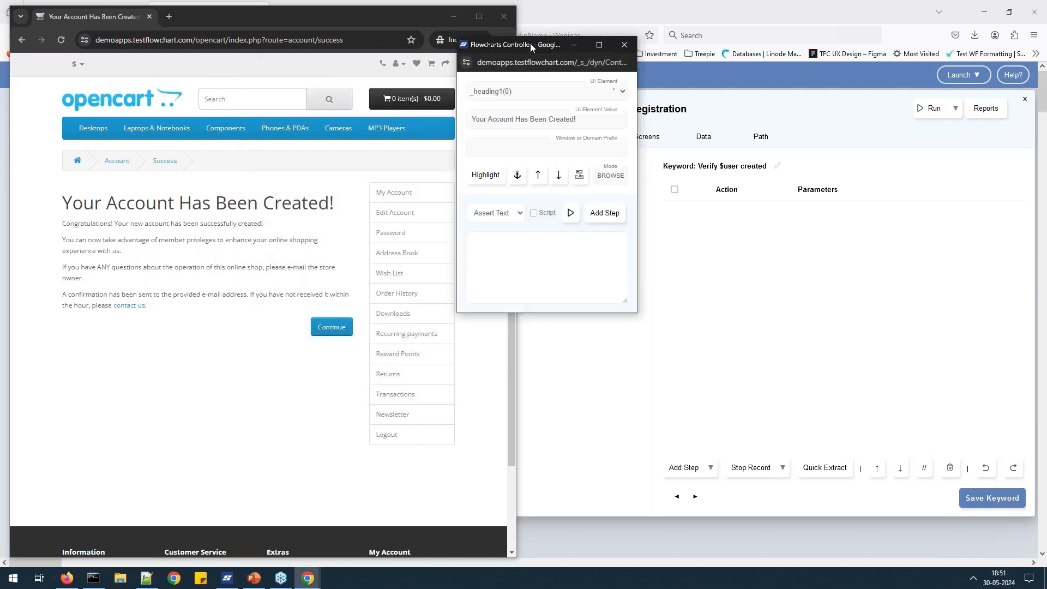
{"action": "left_click_drag", "start_coordinate": [522, 44], "coordinate": [580, 43]}
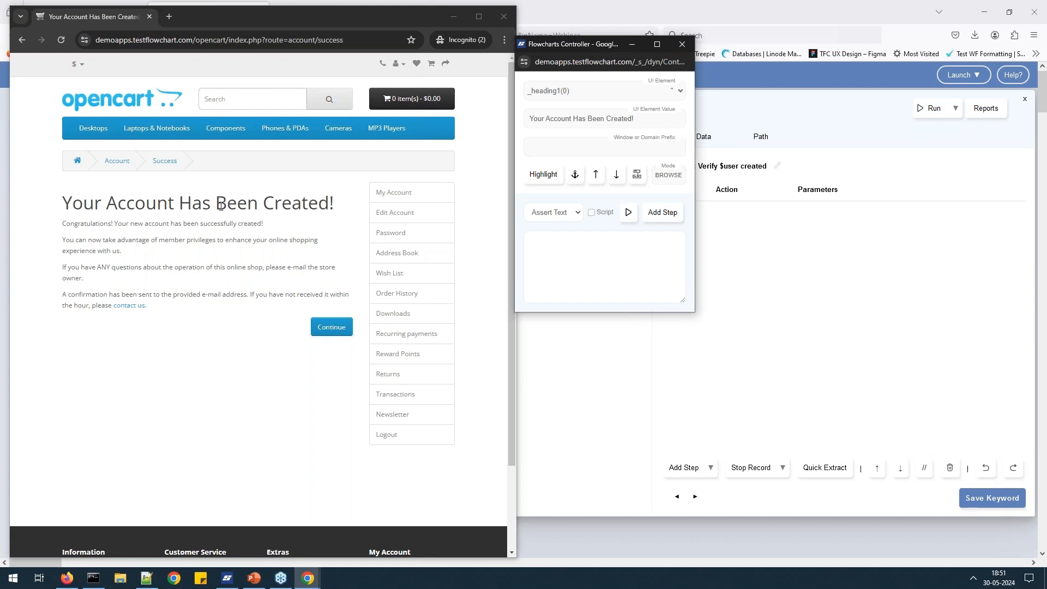
Add an Assert Text step on _heading1(0) for 'Your Account Has Been Created!', then click Continue.
{"action": "mouse_move", "coordinate": [164, 205]}
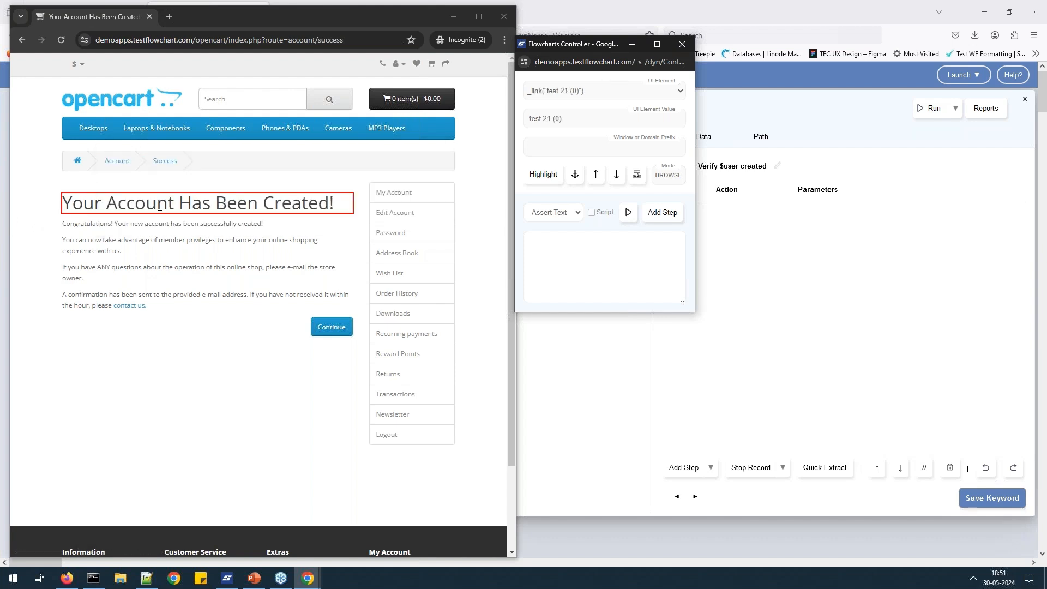
{"action": "left_click", "coordinate": [681, 91]}
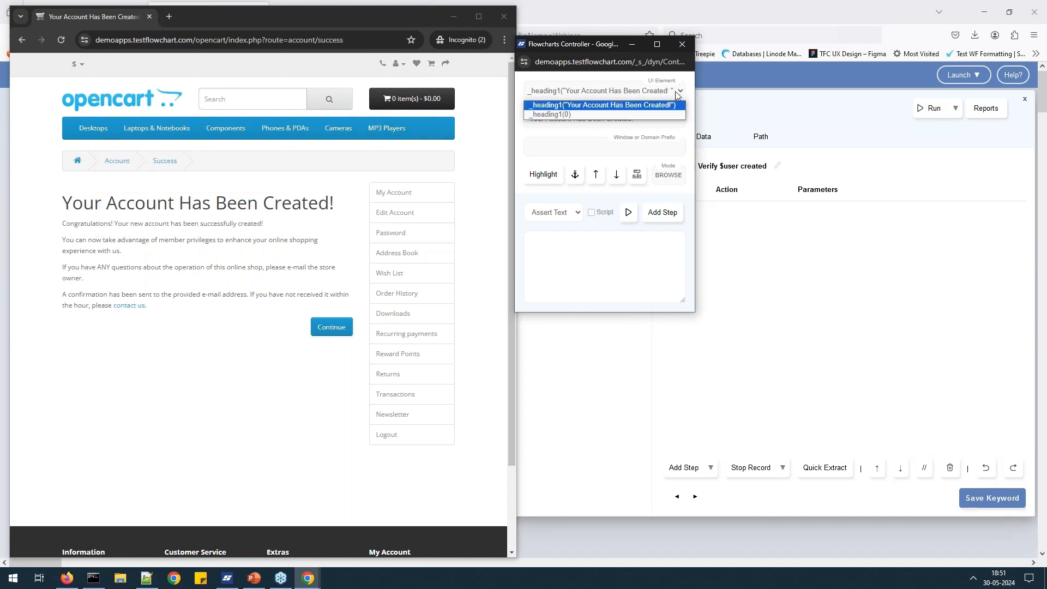
{"action": "left_click", "coordinate": [602, 113]}
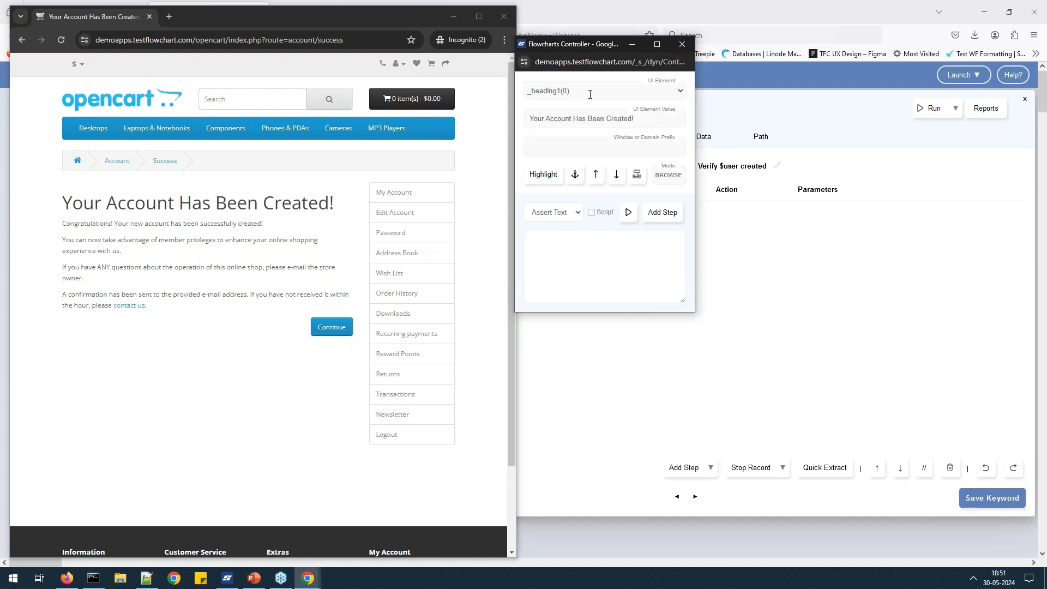
{"action": "left_click", "coordinate": [571, 217]}
{"action": "left_click", "coordinate": [571, 217]}
{"action": "left_click", "coordinate": [559, 218]}
{"action": "left_click", "coordinate": [559, 218]}
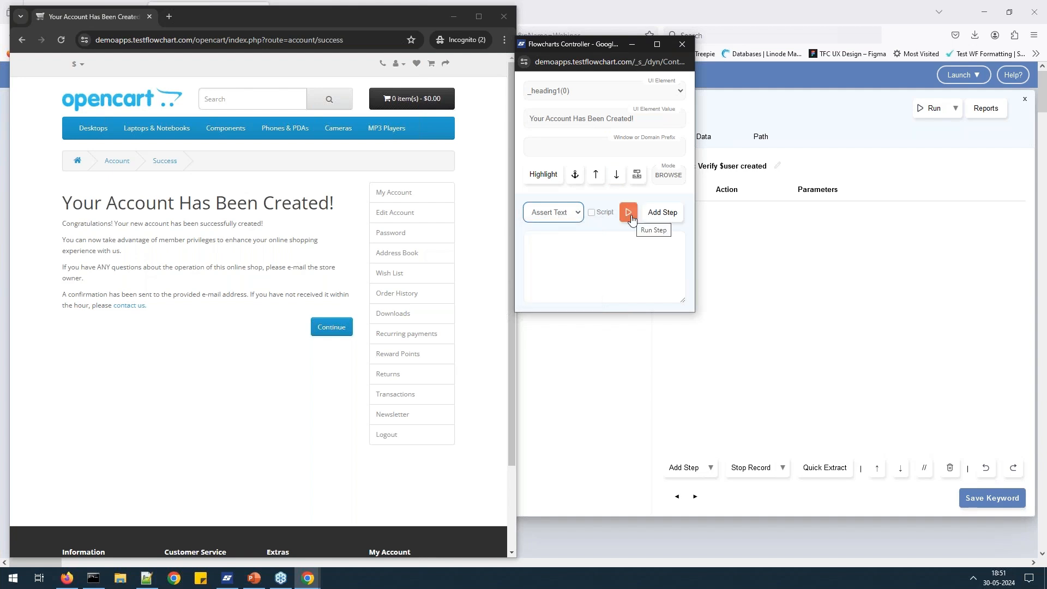
{"action": "left_click", "coordinate": [629, 214]}
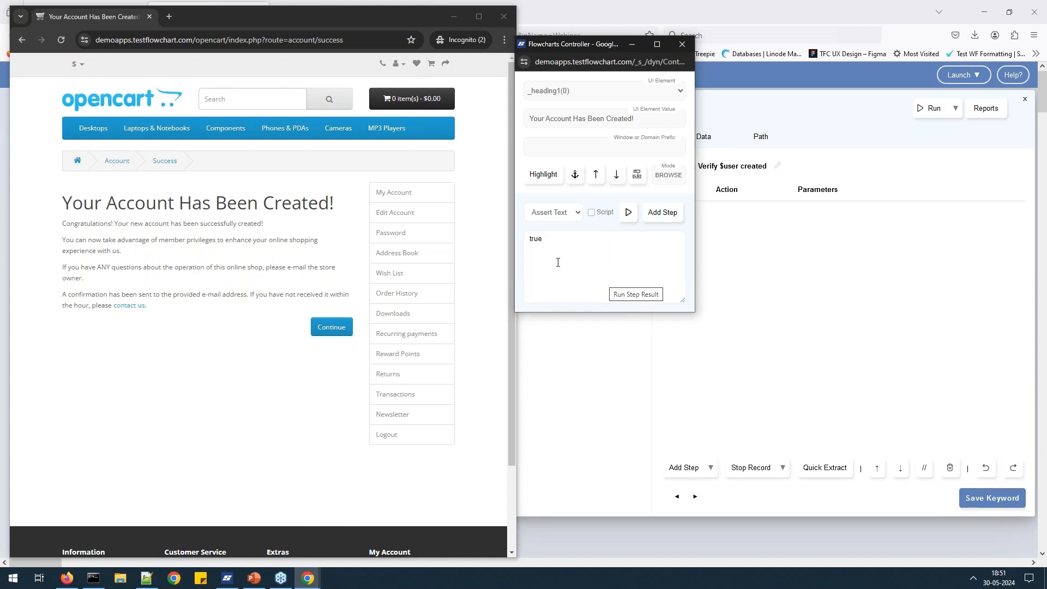
{"action": "left_click", "coordinate": [664, 211]}
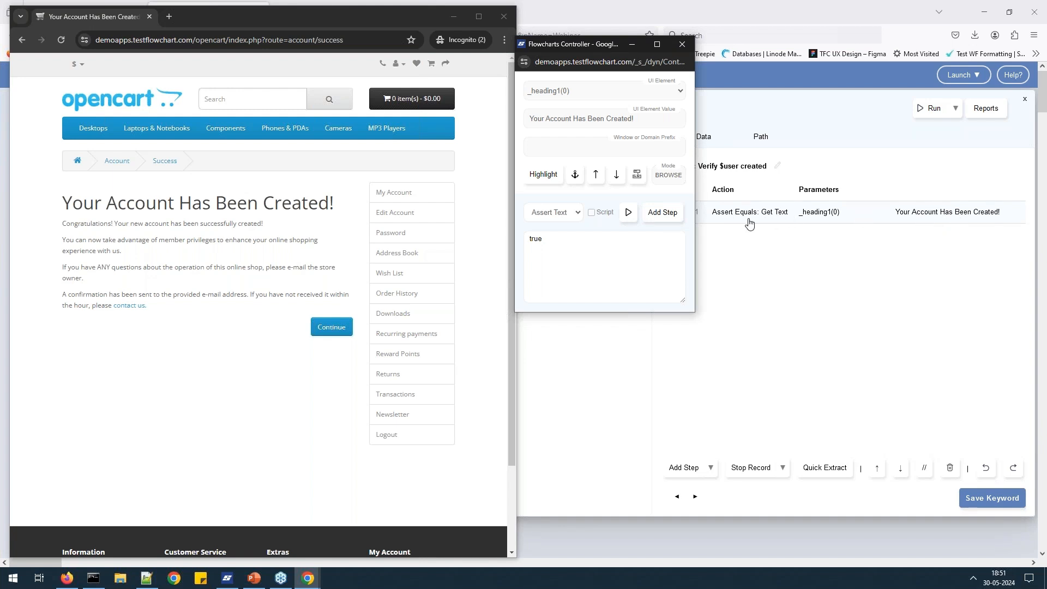
{"action": "left_click", "coordinate": [686, 50]}
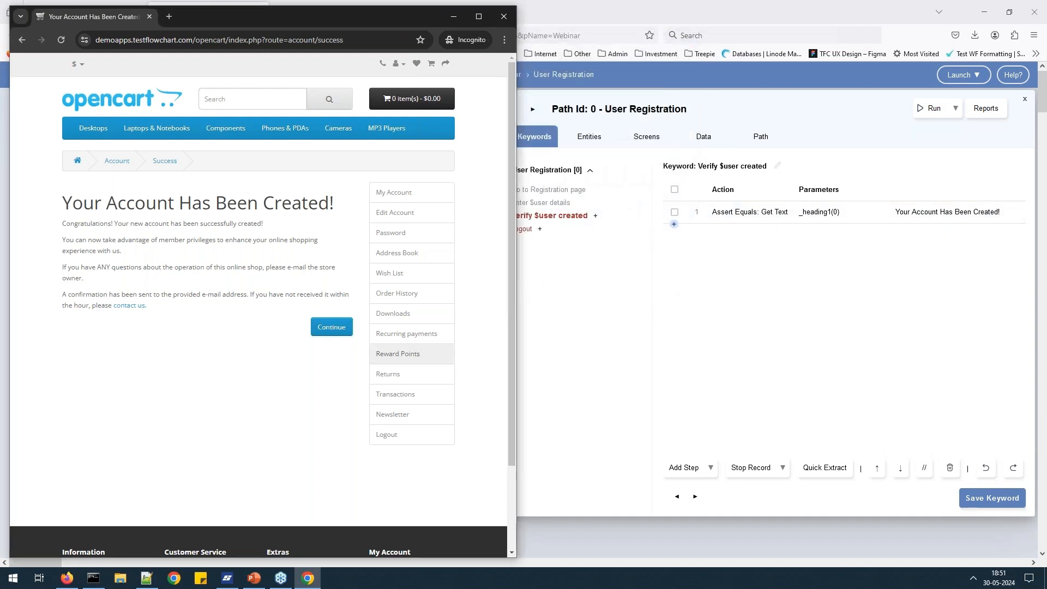
{"action": "left_click", "coordinate": [331, 327]}
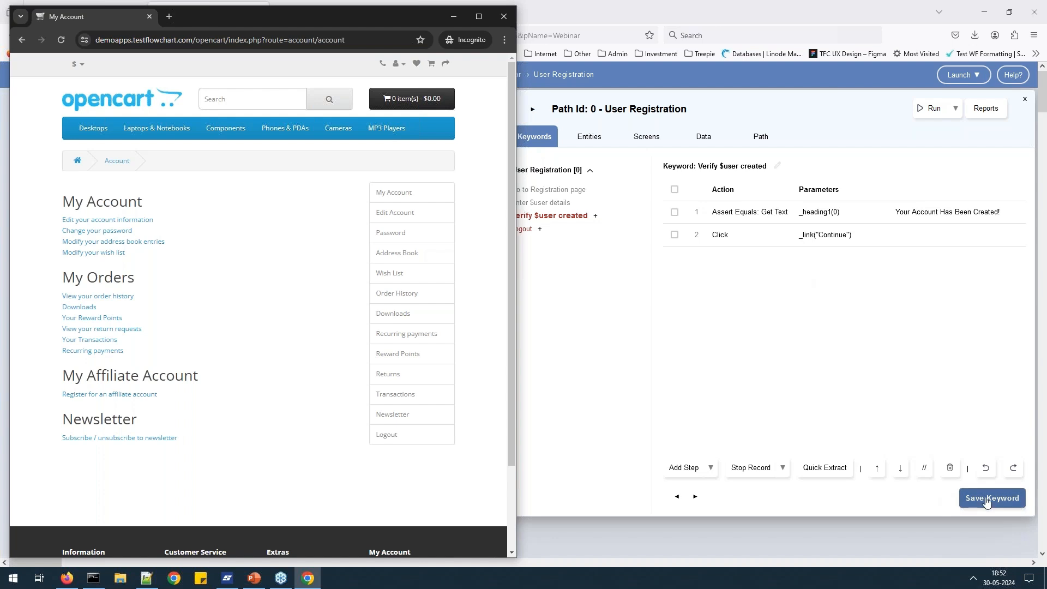
Record Logout and Continue clicks in the store and save them to the Logout keyword.
{"action": "left_click", "coordinate": [913, 496]}
{"action": "left_click", "coordinate": [695, 497]}
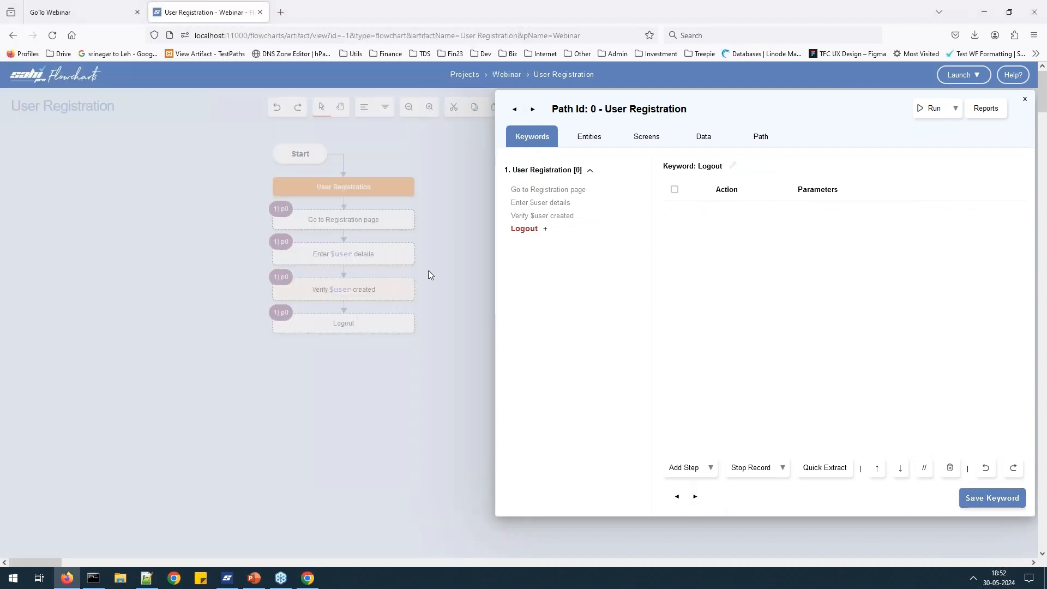
{"action": "key", "text": "alt+Tab"}
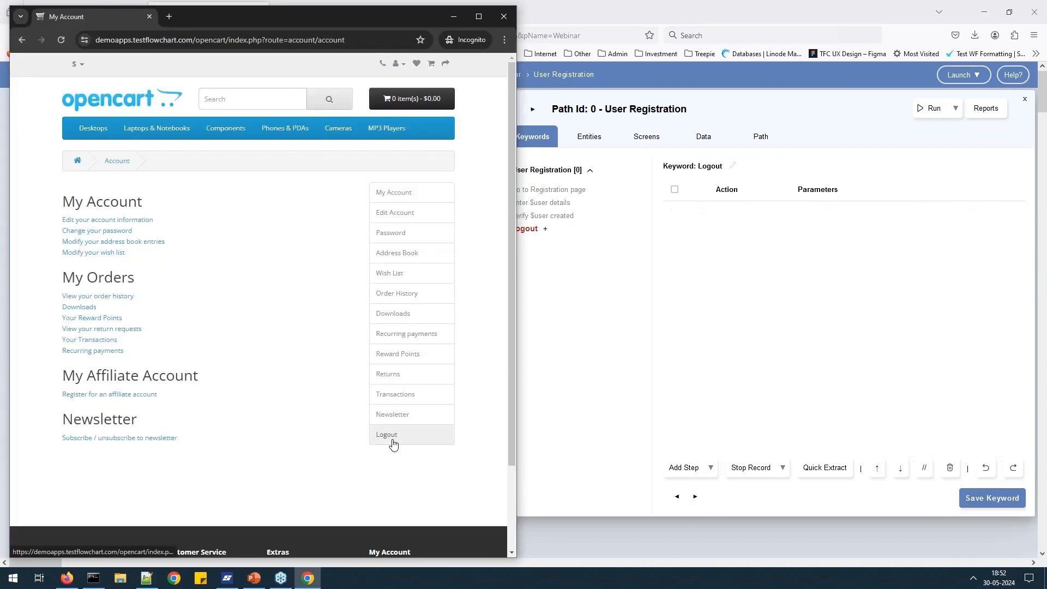
{"action": "left_click", "coordinate": [391, 440]}
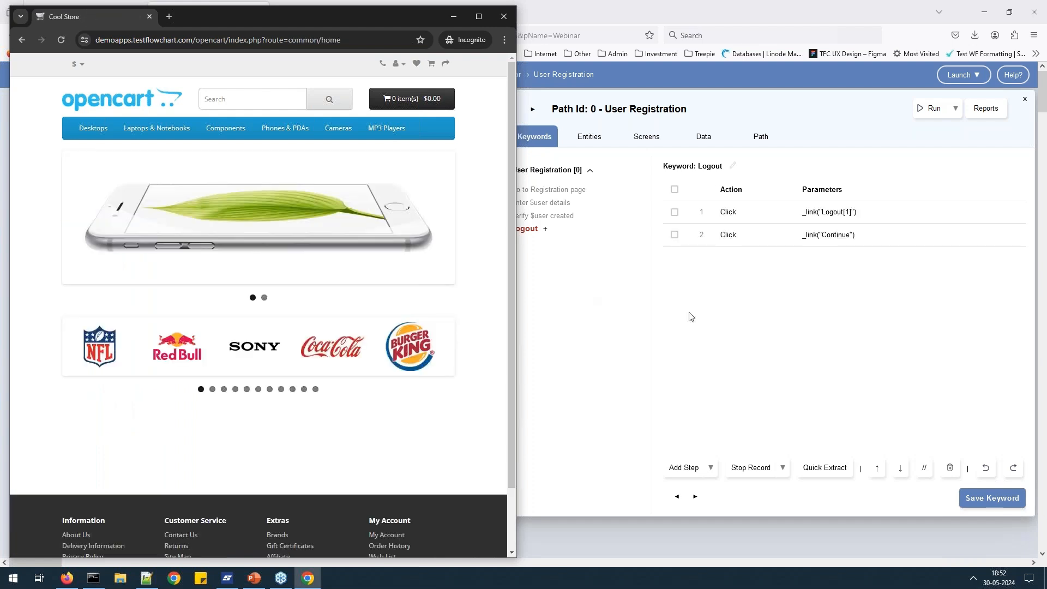
{"action": "left_click", "coordinate": [993, 501]}
{"action": "left_click", "coordinate": [992, 501]}
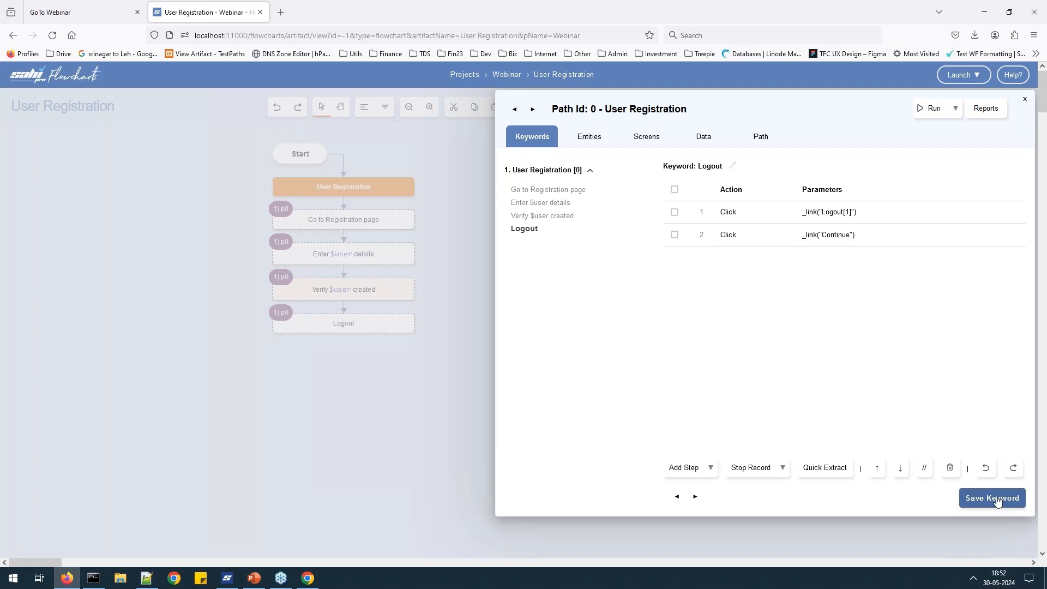
Open the Enter $user details keyword via Go to Registration page and launch Quick Extract All.
{"action": "left_click", "coordinate": [554, 191]}
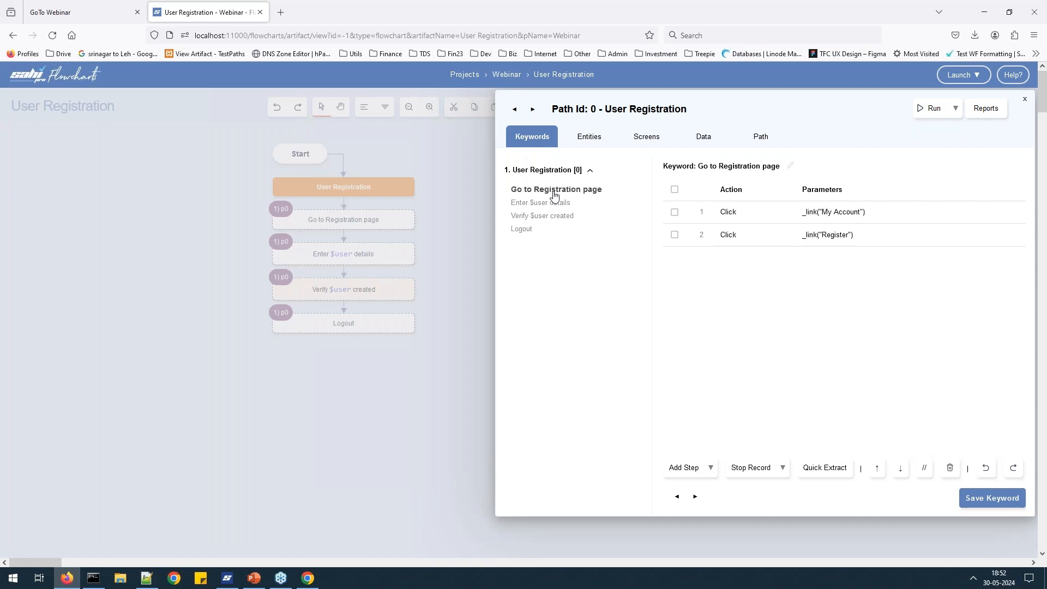
{"action": "left_click", "coordinate": [554, 203]}
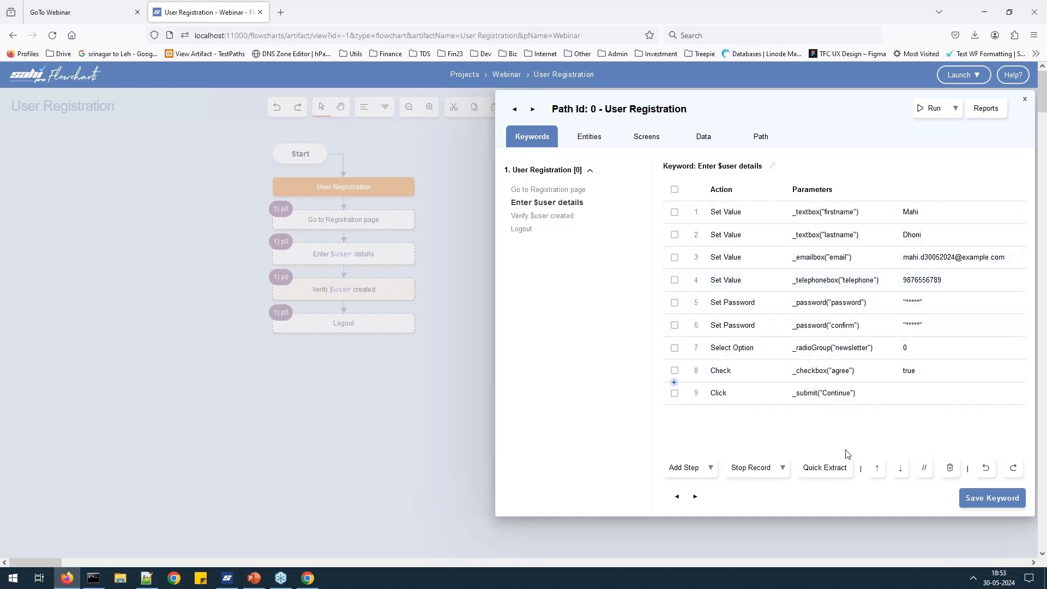
{"action": "left_click", "coordinate": [836, 477]}
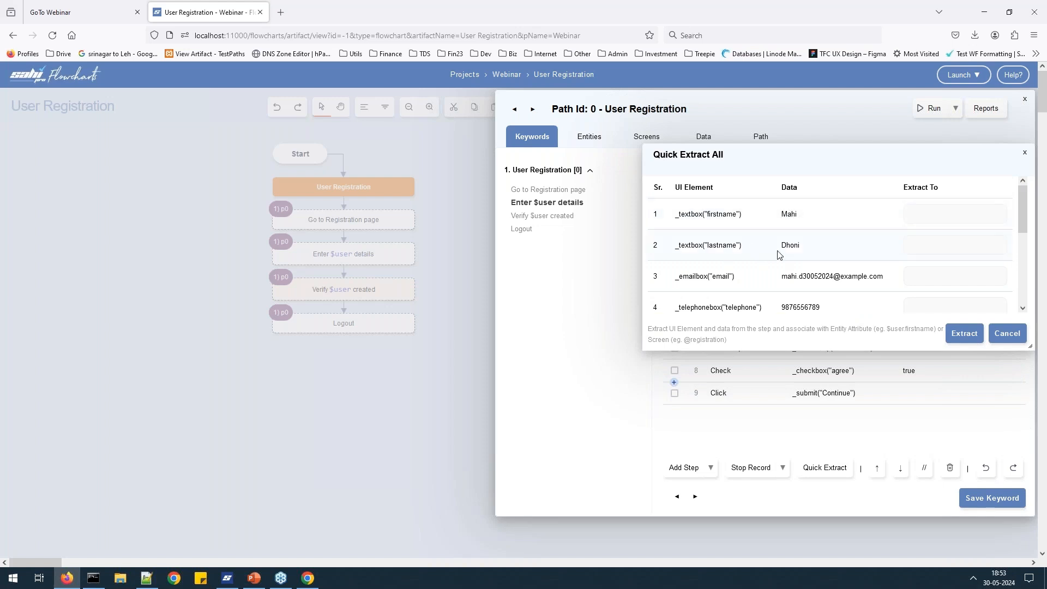
Set the first three extraction targets to $user.firstname, $user.lastname and $user.email.
{"action": "left_click", "coordinate": [959, 216]}
{"action": "type", "text": "$user."}
{"action": "type", "text": "fis"}
{"action": "type", "text": "stname"}
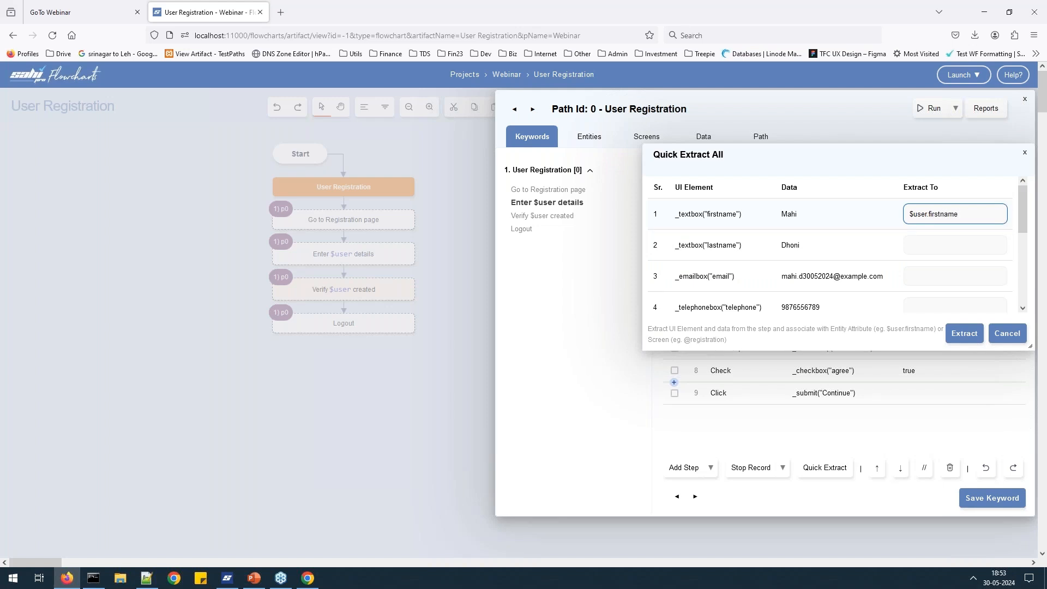
{"action": "key", "text": "ctrl+shift+Left"}
{"action": "key", "text": "shift+Left"}
{"action": "key", "text": "ctrl+c"}
{"action": "left_click", "coordinate": [971, 244]}
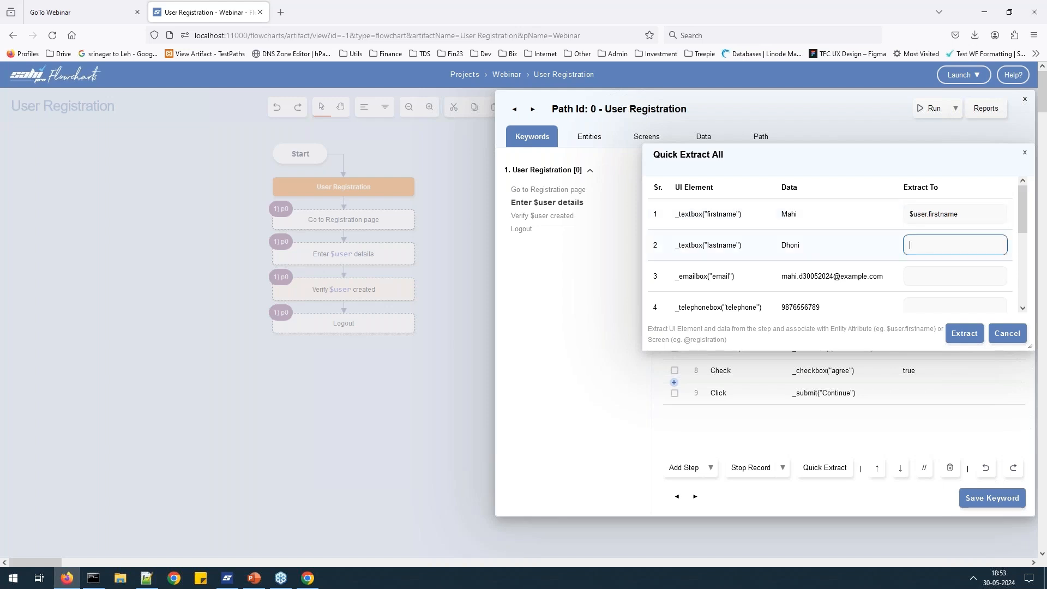
{"action": "key", "text": "ctrl+v"}
{"action": "type", "text": "lastname"}
{"action": "key", "text": "Tab"}
{"action": "key", "text": "ctrl+v"}
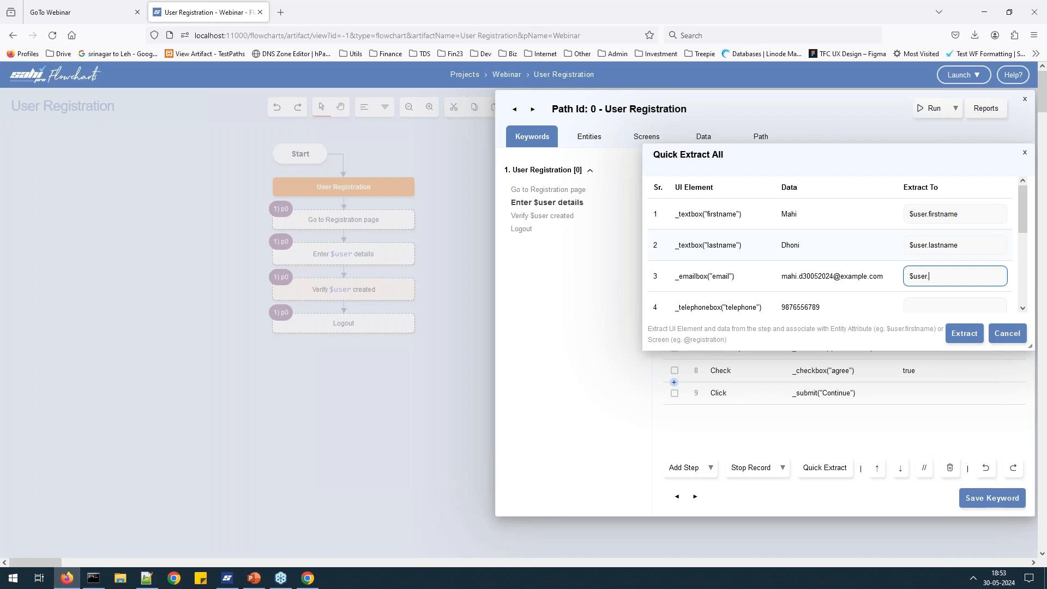
{"action": "type", "text": "email"}
Target the phone, password and confirm rows to $user.phone and $user.password, then extract.
{"action": "key", "text": "Tab"}
{"action": "key", "text": "ctrl+v"}
{"action": "type", "text": "phone"}
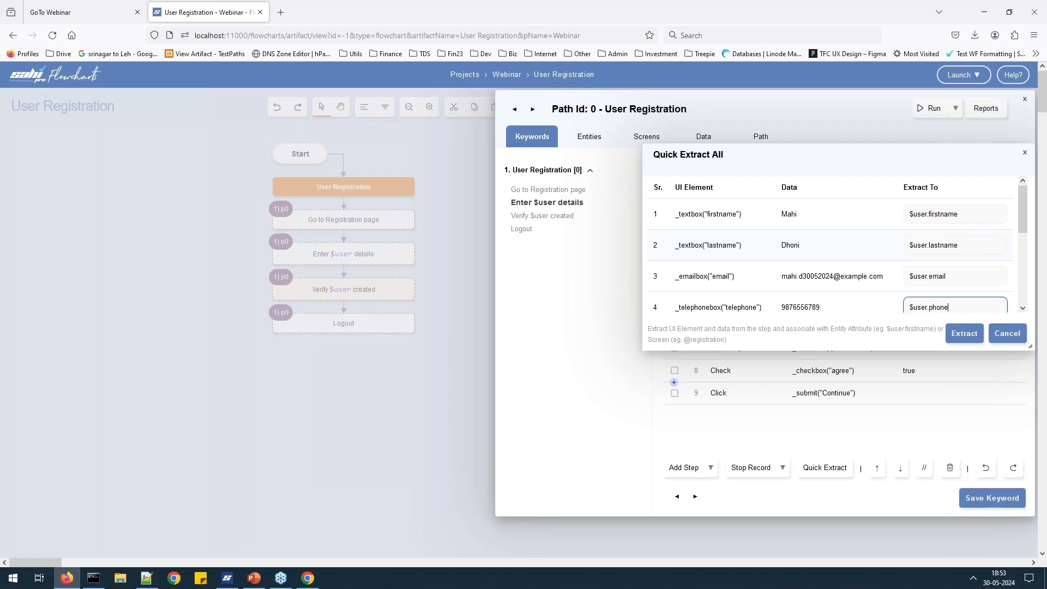
{"action": "key", "text": "Tab"}
{"action": "key", "text": "ctrl+v"}
{"action": "type", "text": "password"}
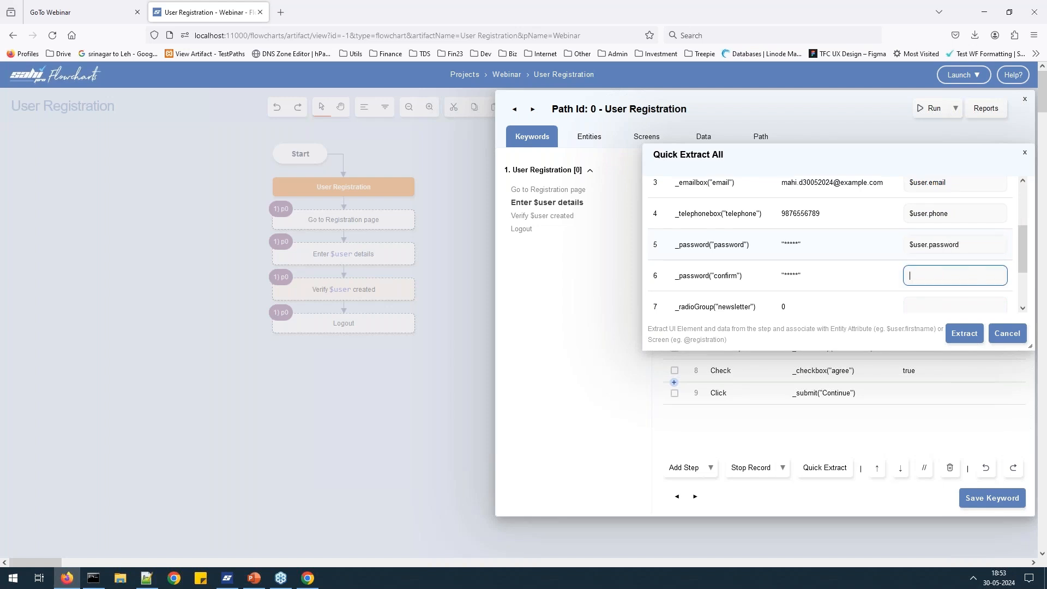
{"action": "key", "text": "Tab"}
{"action": "key", "text": "ctrl+v"}
{"action": "type", "text": "password"}
{"action": "scroll", "coordinate": [1001, 283], "scroll_direction": "down", "scroll_amount": 3}
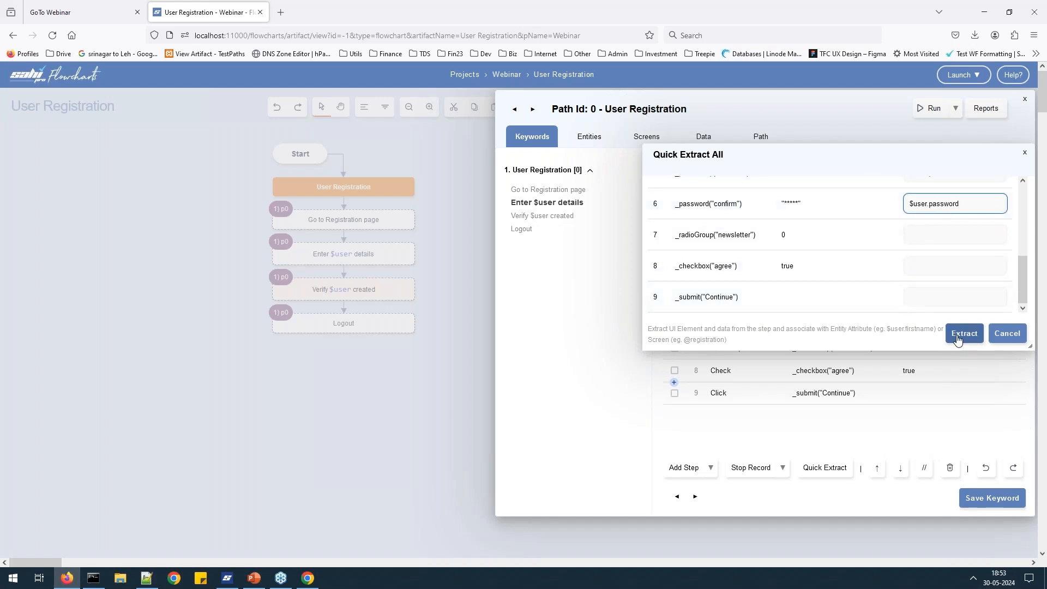
{"action": "left_click", "coordinate": [963, 333]}
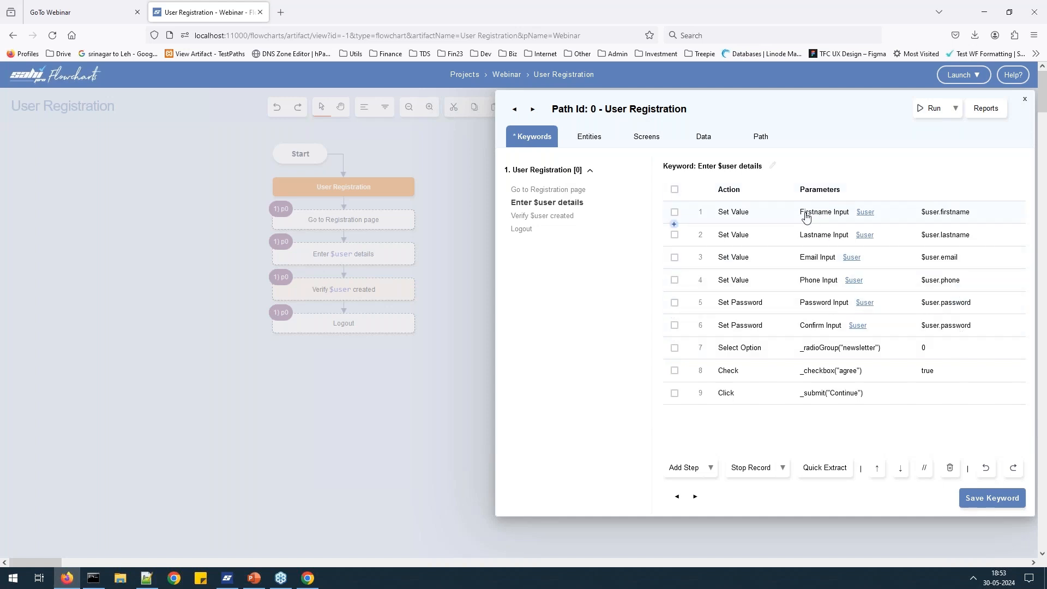
Save the Enter $user details keyword and open the $user entity from step 1.
{"action": "left_click", "coordinate": [991, 497]}
{"action": "left_click", "coordinate": [865, 212]}
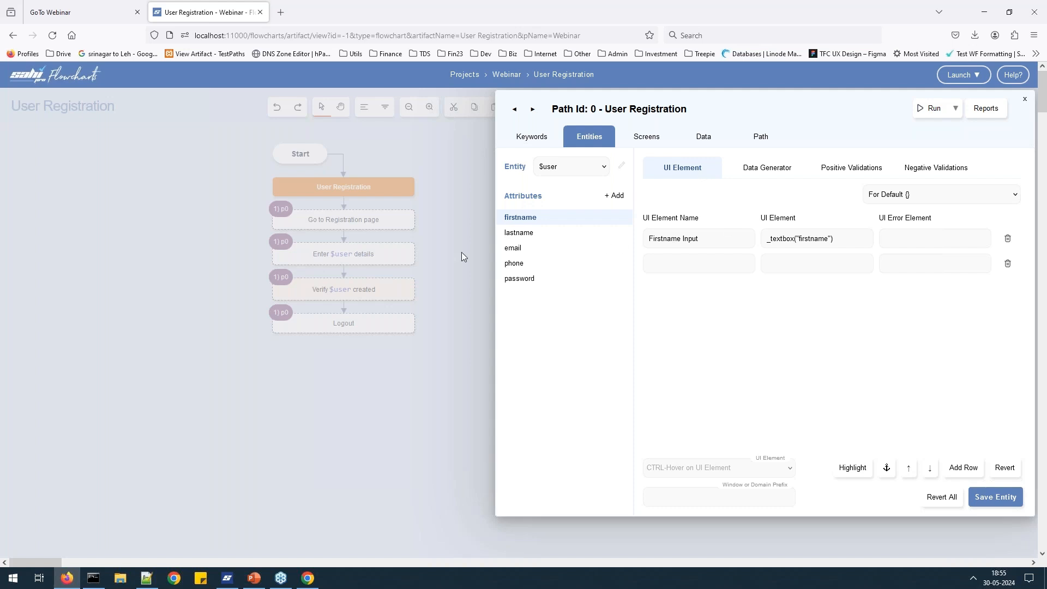
Review element mappings for firstname, lastname, email, phone and password, ending on email's Email Input.
{"action": "left_click", "coordinate": [554, 239]}
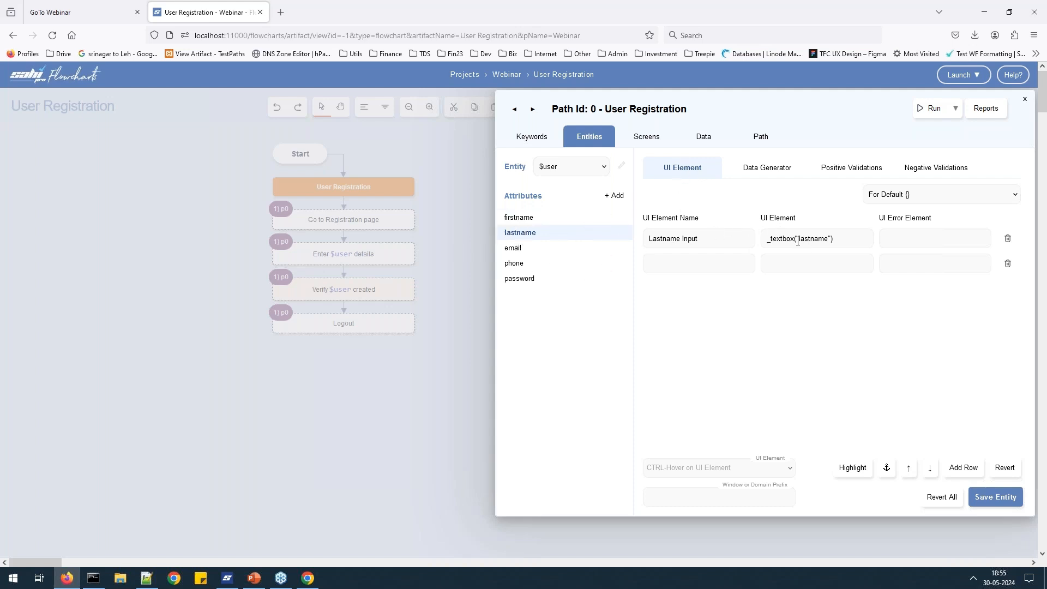
{"action": "left_click", "coordinate": [517, 254]}
{"action": "left_click", "coordinate": [510, 262]}
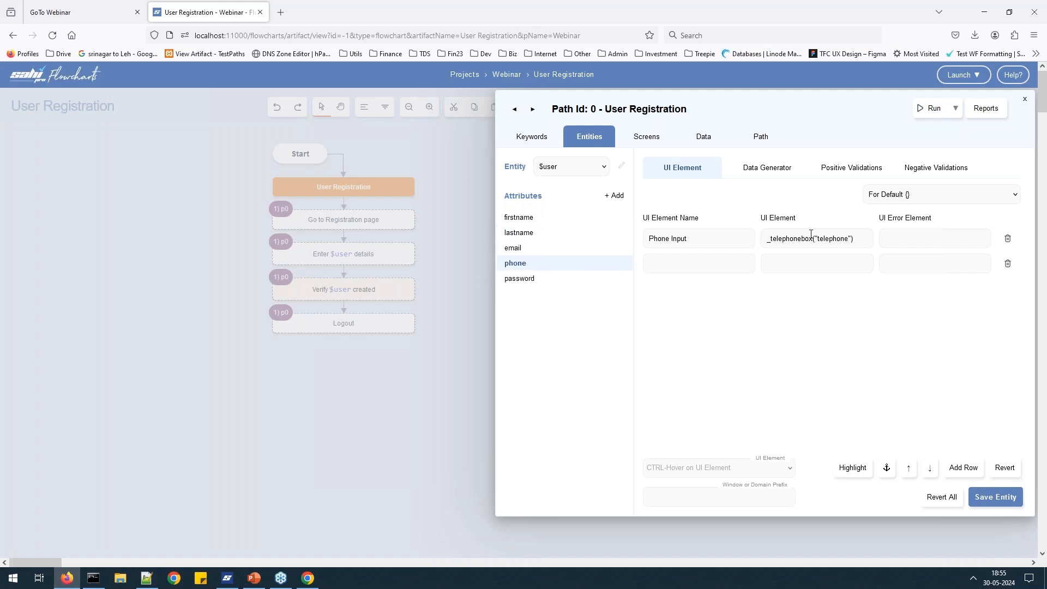
{"action": "left_click", "coordinate": [526, 278]}
{"action": "left_click", "coordinate": [514, 221]}
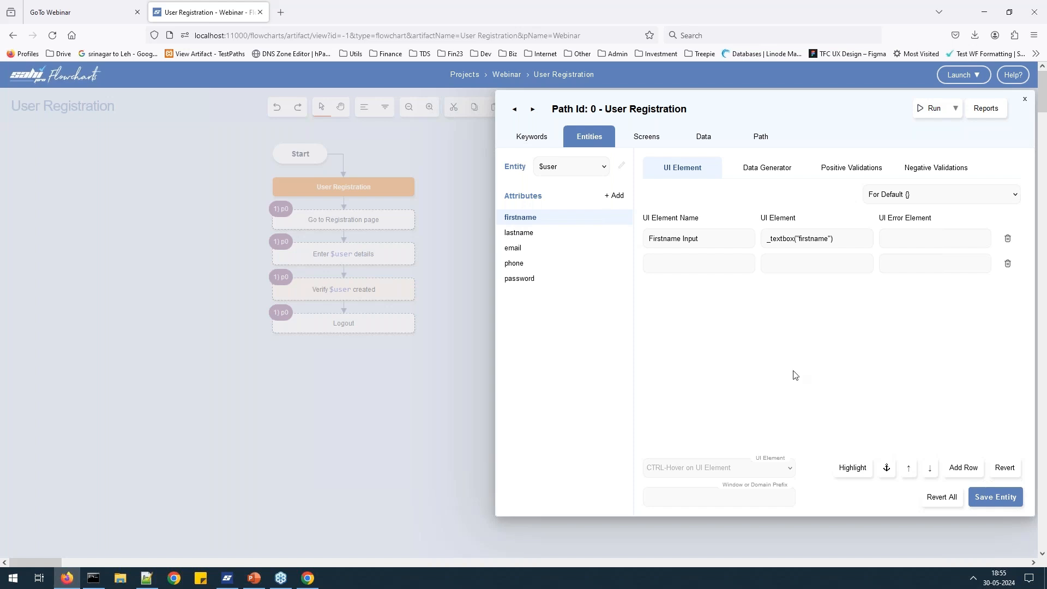
{"action": "left_click", "coordinate": [520, 278]}
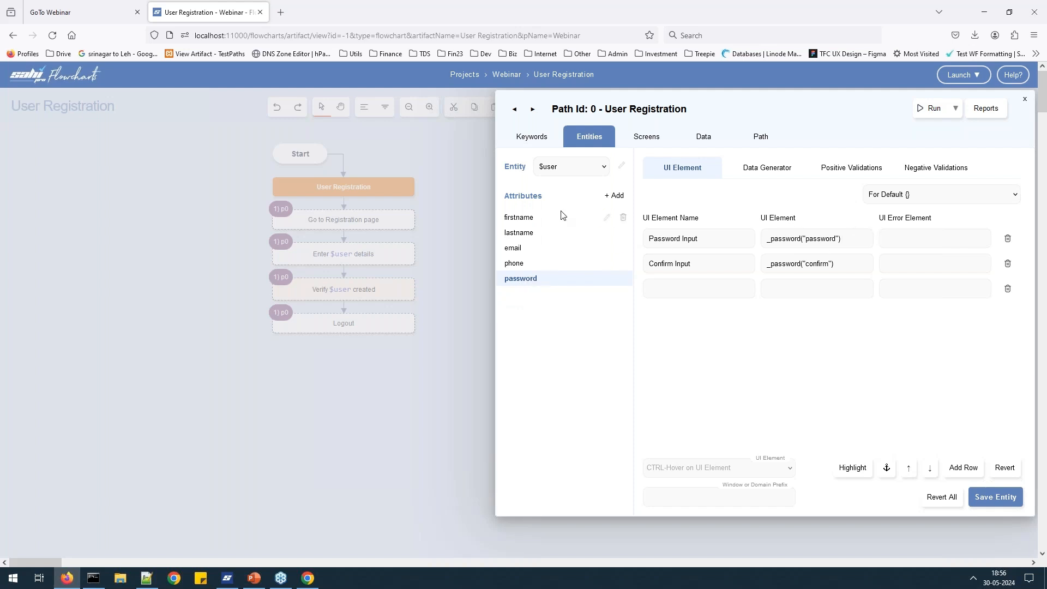
{"action": "left_click", "coordinate": [515, 250]}
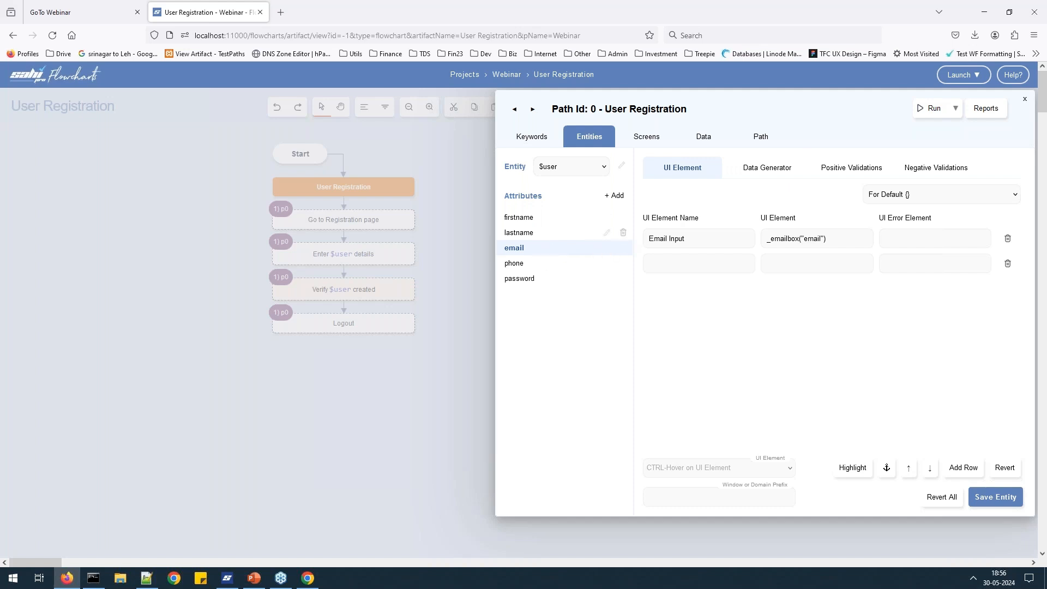
{"action": "left_click", "coordinate": [513, 218]}
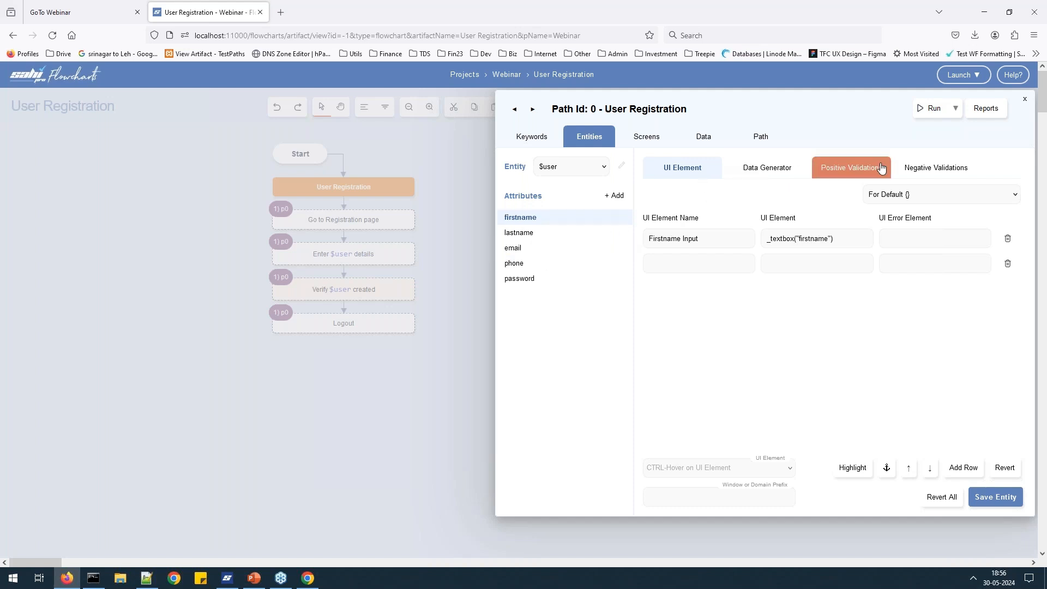
{"action": "left_click", "coordinate": [525, 251]}
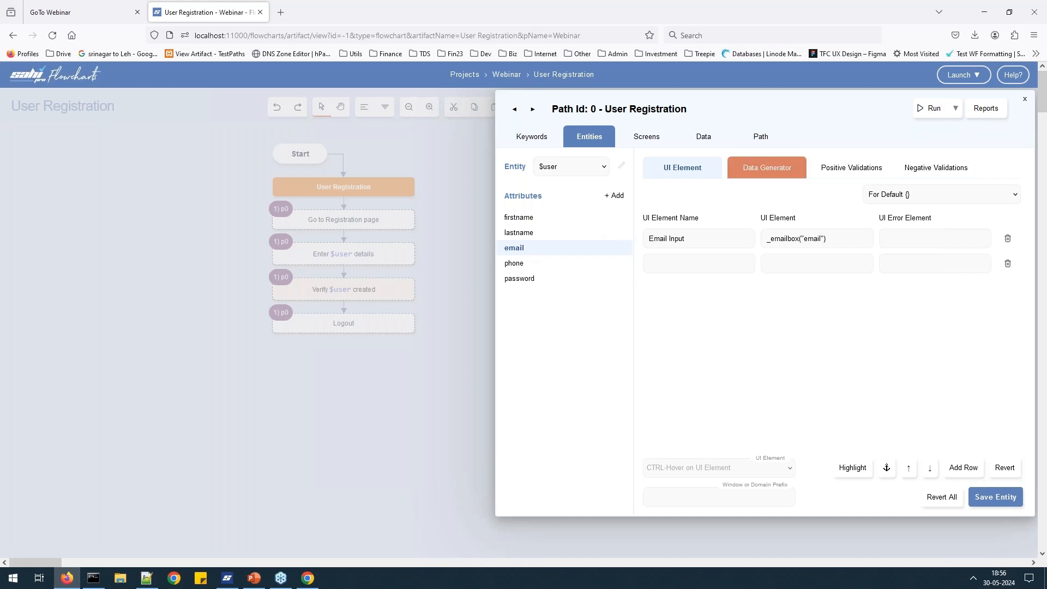
Change the email generator's name part to 'dhoni' and set add-timestamp to true.
{"action": "left_click", "coordinate": [766, 167]}
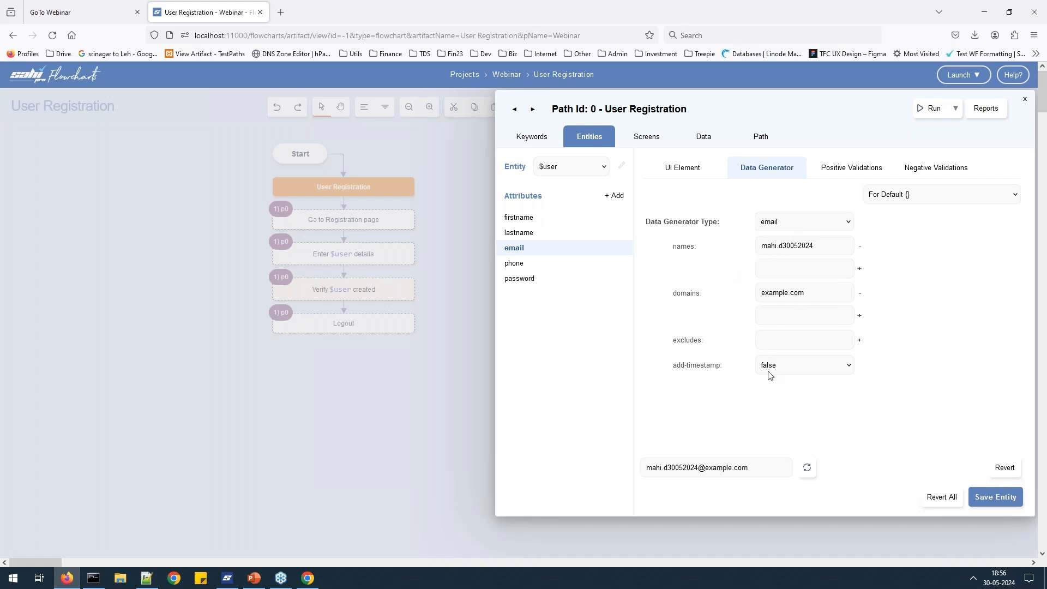
{"action": "double_click", "coordinate": [802, 243]}
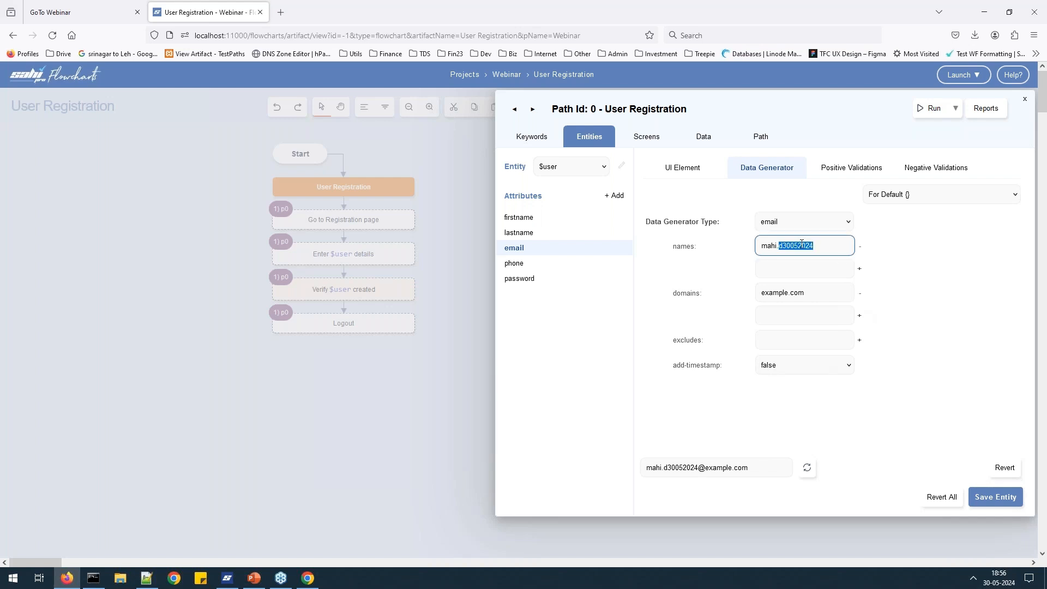
{"action": "type", "text": "dhoni"}
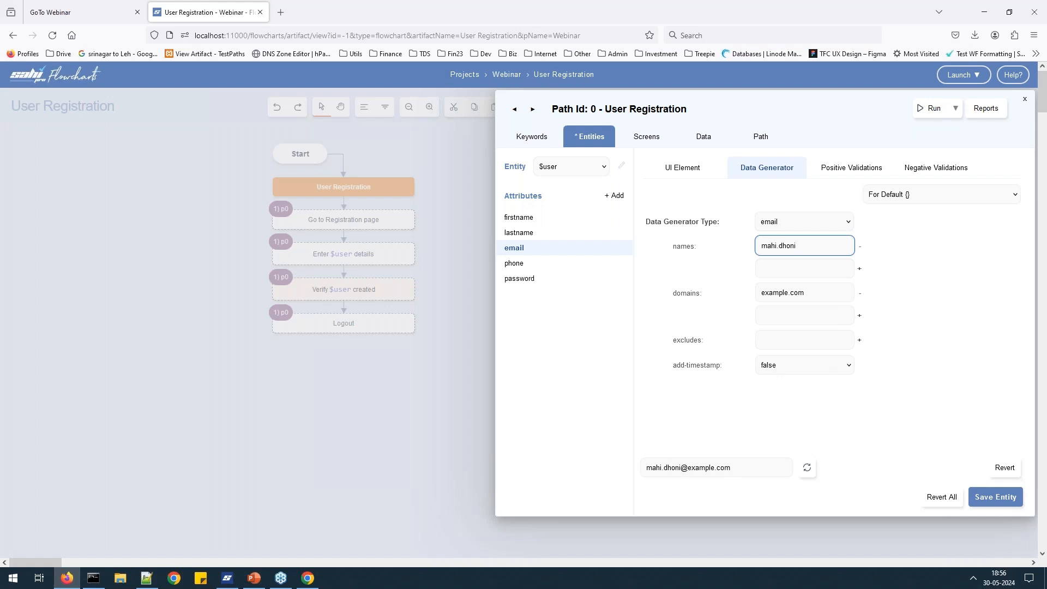
{"action": "left_click", "coordinate": [825, 367]}
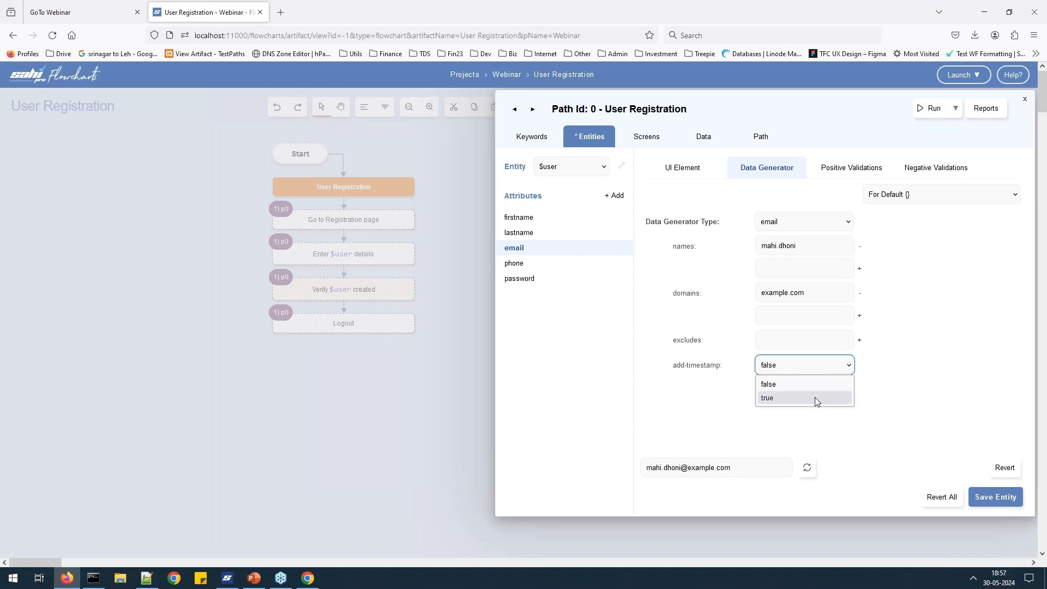
{"action": "left_click", "coordinate": [815, 397]}
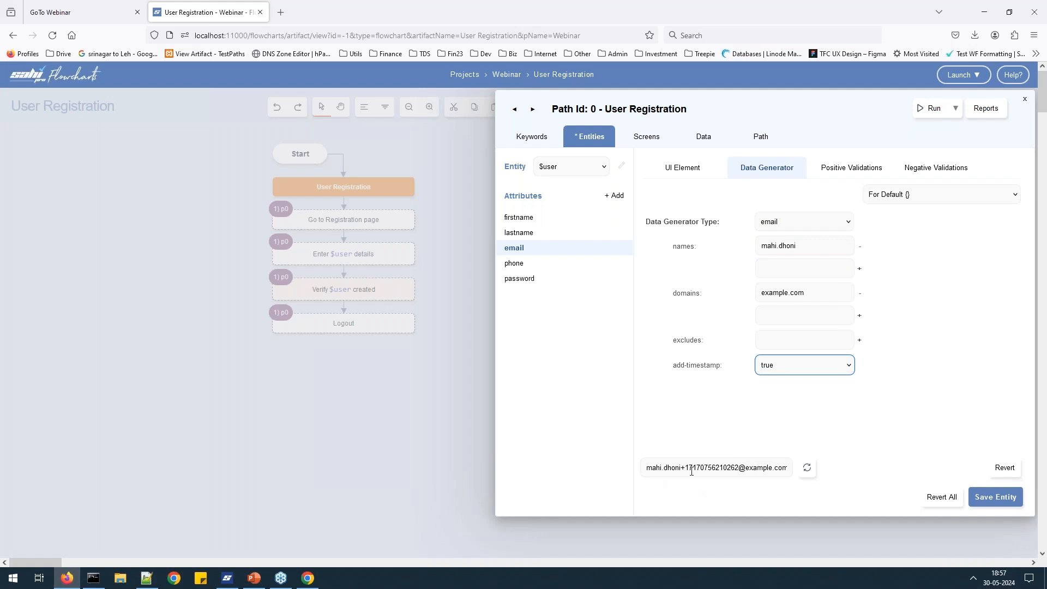
{"action": "left_click", "coordinate": [816, 371]}
{"action": "left_click", "coordinate": [797, 381]}
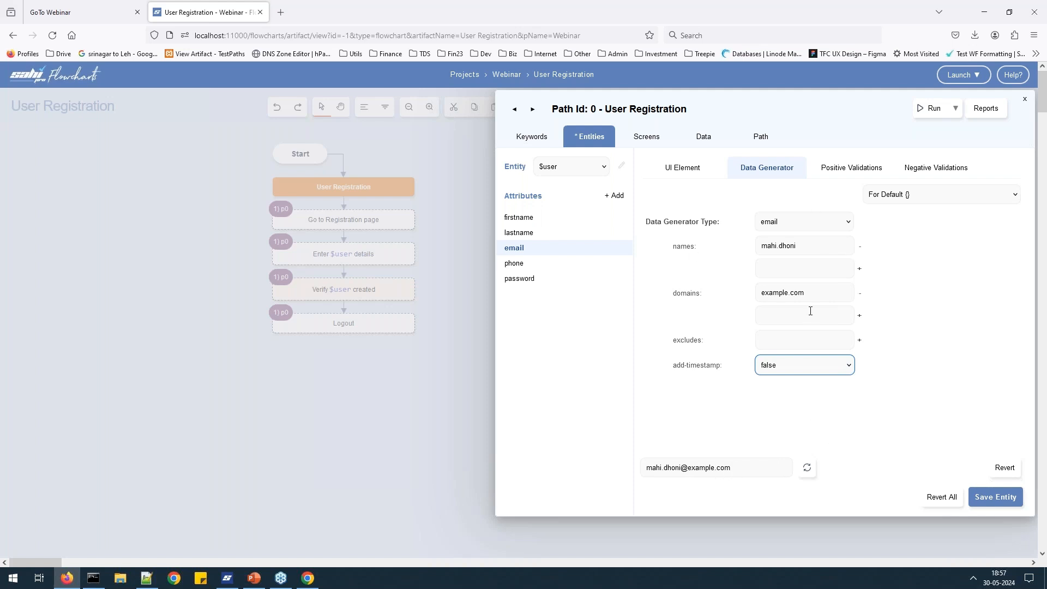
{"action": "left_click", "coordinate": [795, 372]}
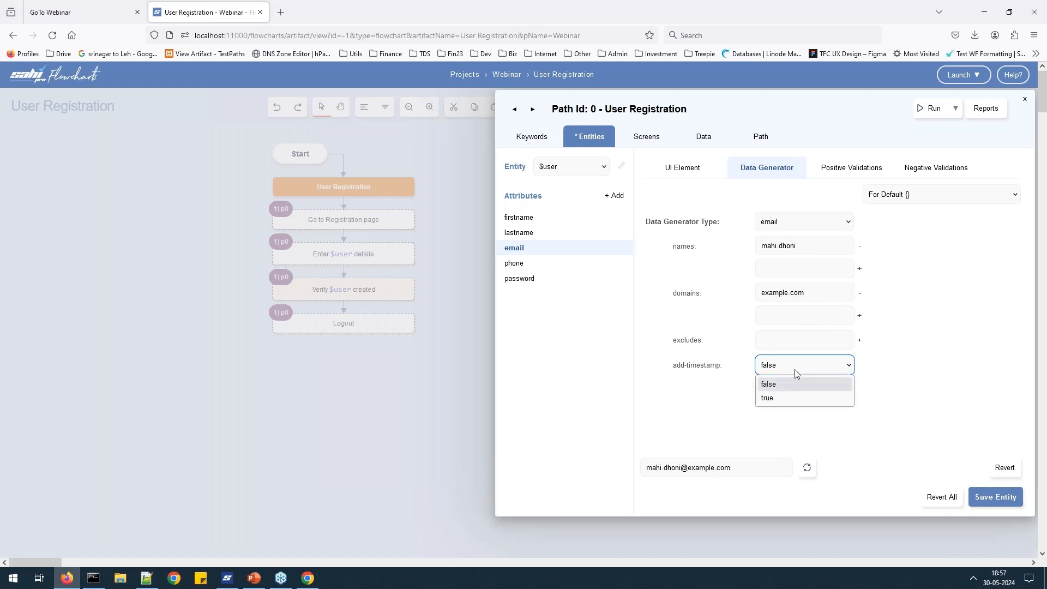
{"action": "left_click", "coordinate": [792, 400]}
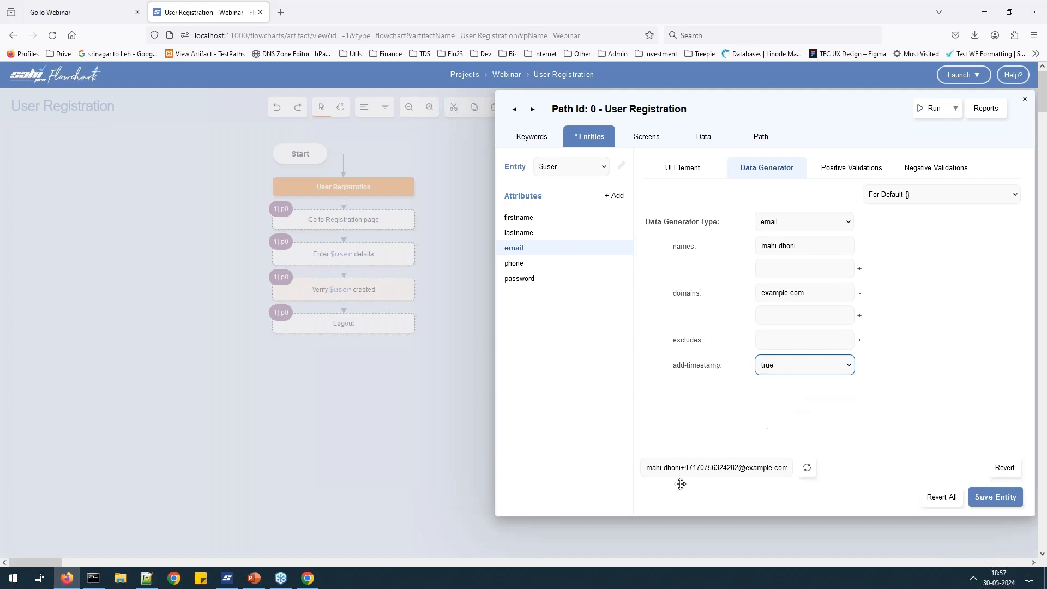
Regenerate the sample email twice to confirm timestamped addresses, then save the $user entity.
{"action": "left_click_drag", "start_coordinate": [681, 467], "coordinate": [739, 467]}
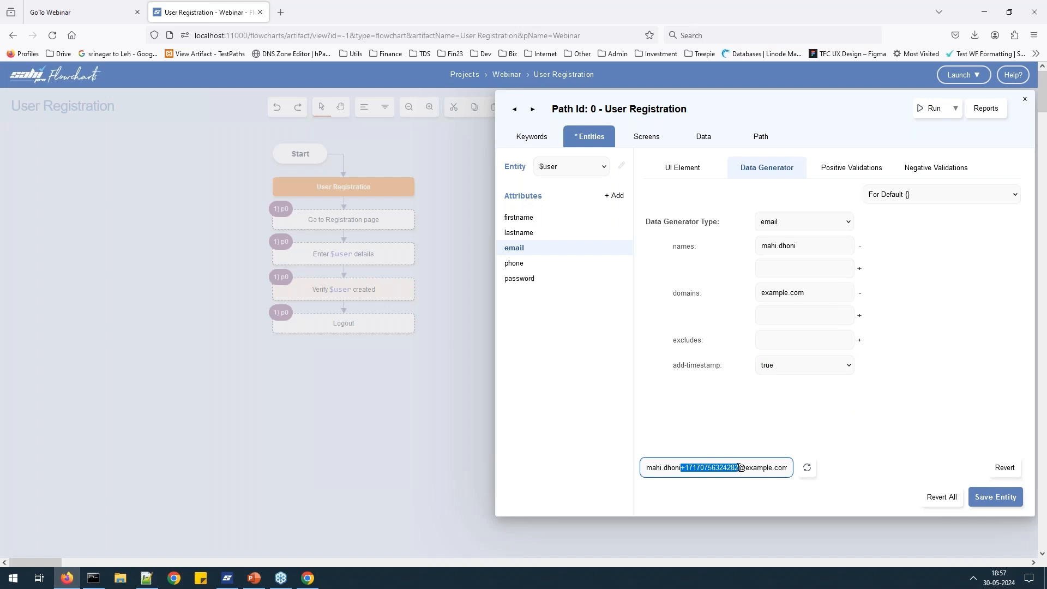
{"action": "left_click", "coordinate": [806, 468]}
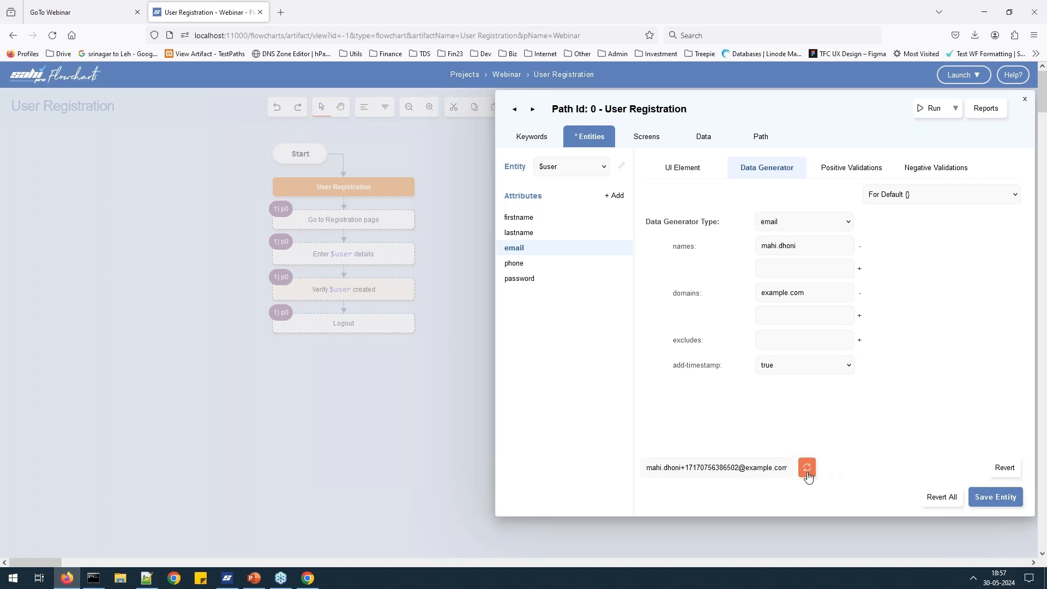
{"action": "left_click", "coordinate": [808, 475]}
{"action": "left_click", "coordinate": [995, 497]}
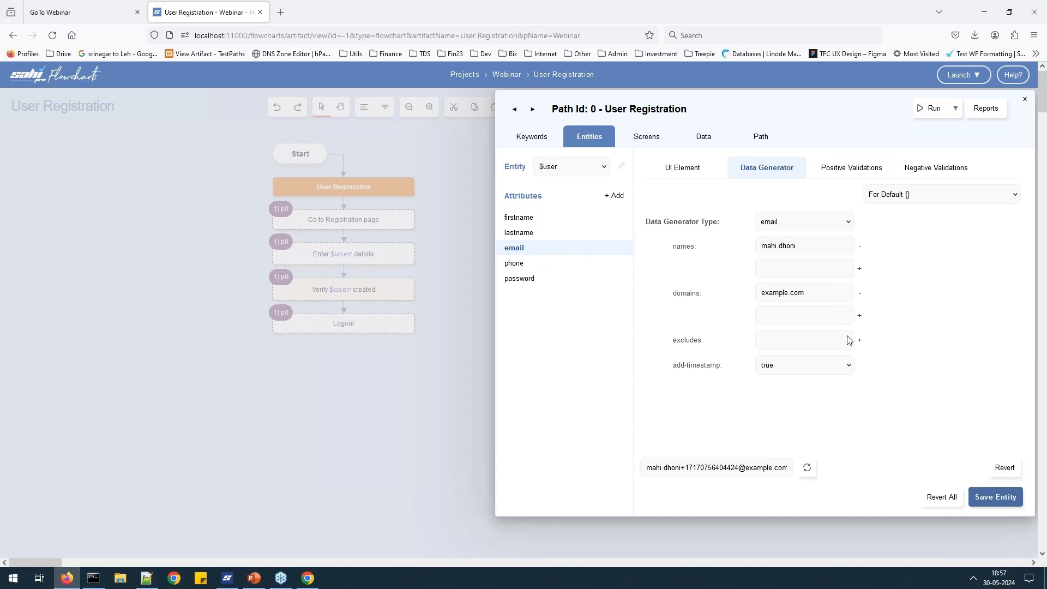
Run the User Registration path against the OpenCart demo and open the Reports.
{"action": "left_click", "coordinate": [931, 119]}
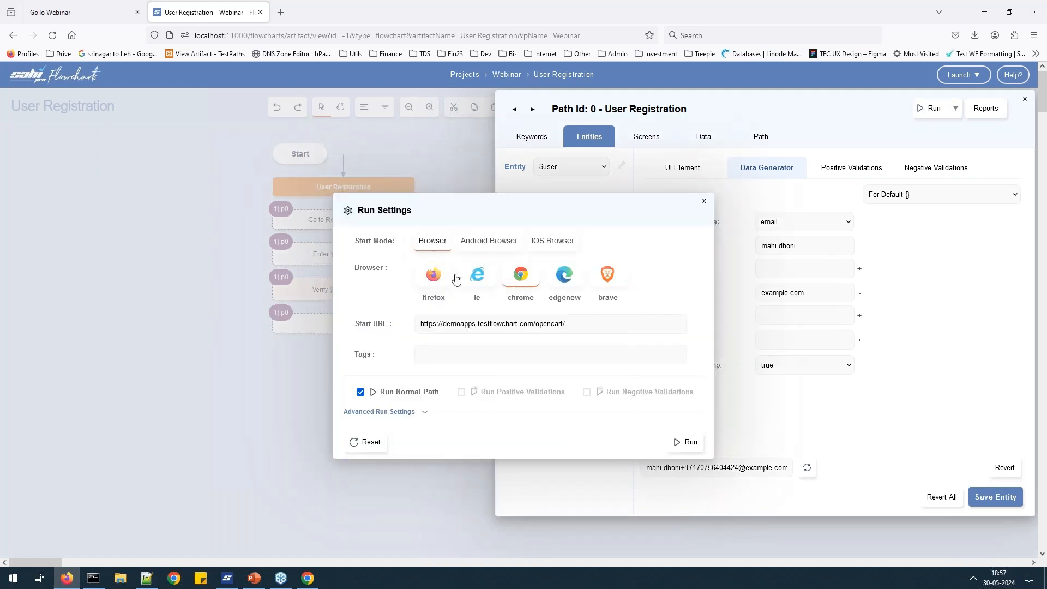
{"action": "left_click", "coordinate": [688, 443]}
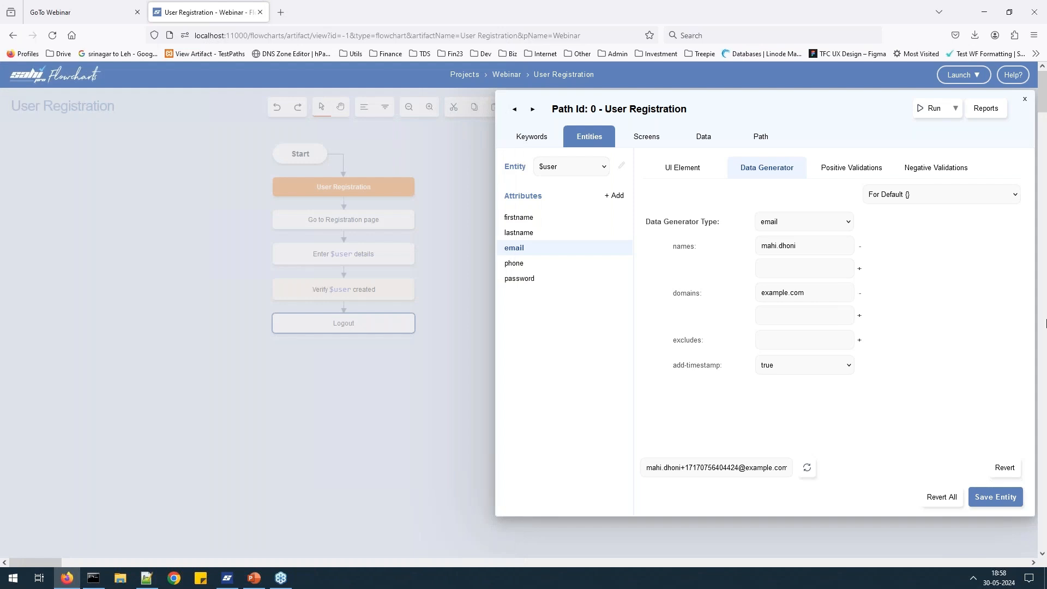
{"action": "left_click", "coordinate": [991, 111]}
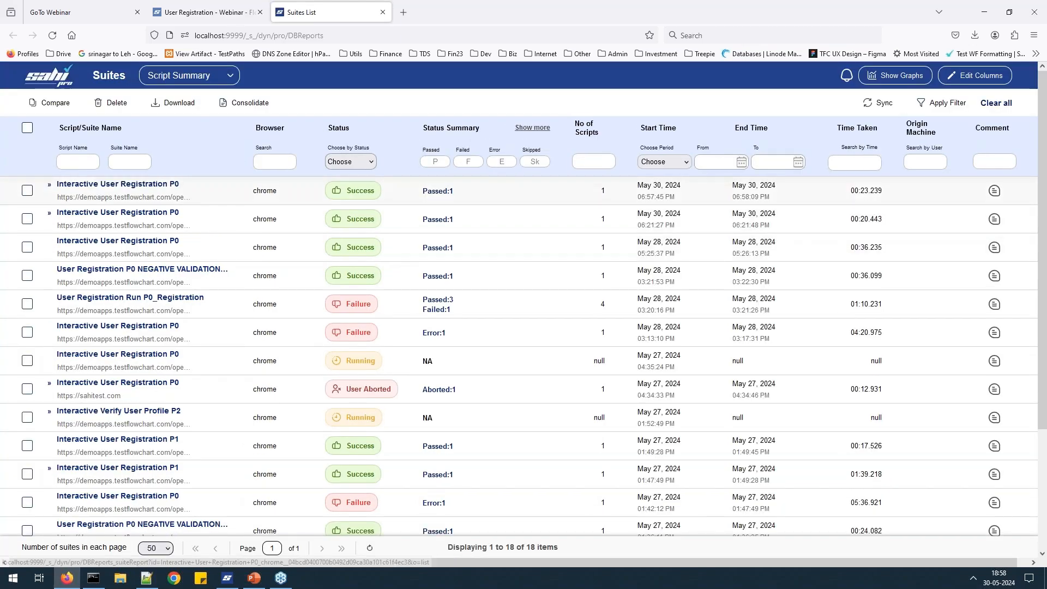
Open the latest User Registration script report and inspect the Enter $user details email step.
{"action": "left_click", "coordinate": [146, 186]}
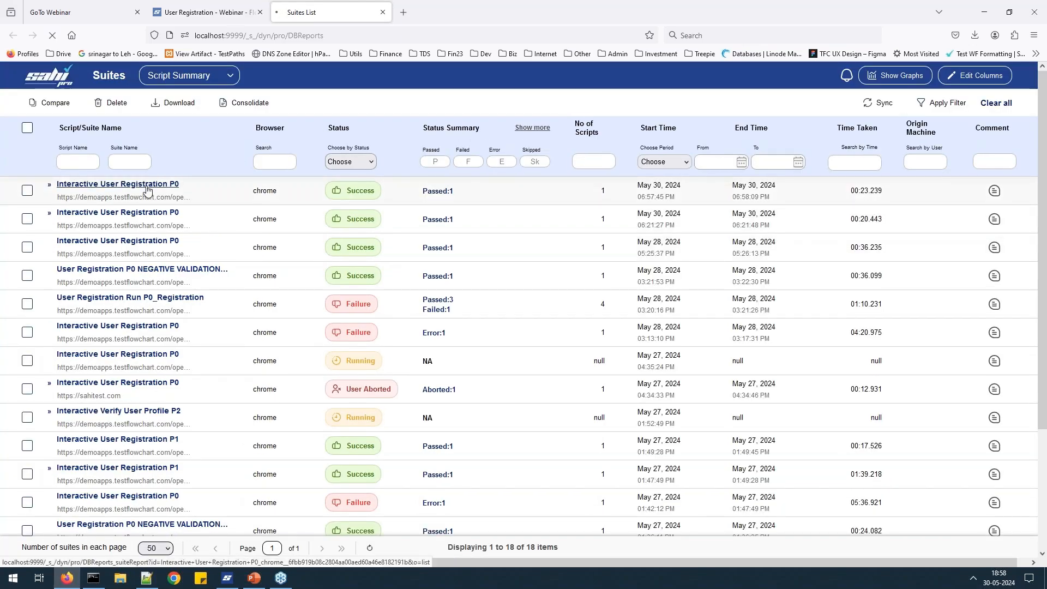
{"action": "scroll", "coordinate": [122, 378], "scroll_direction": "down", "scroll_amount": 3}
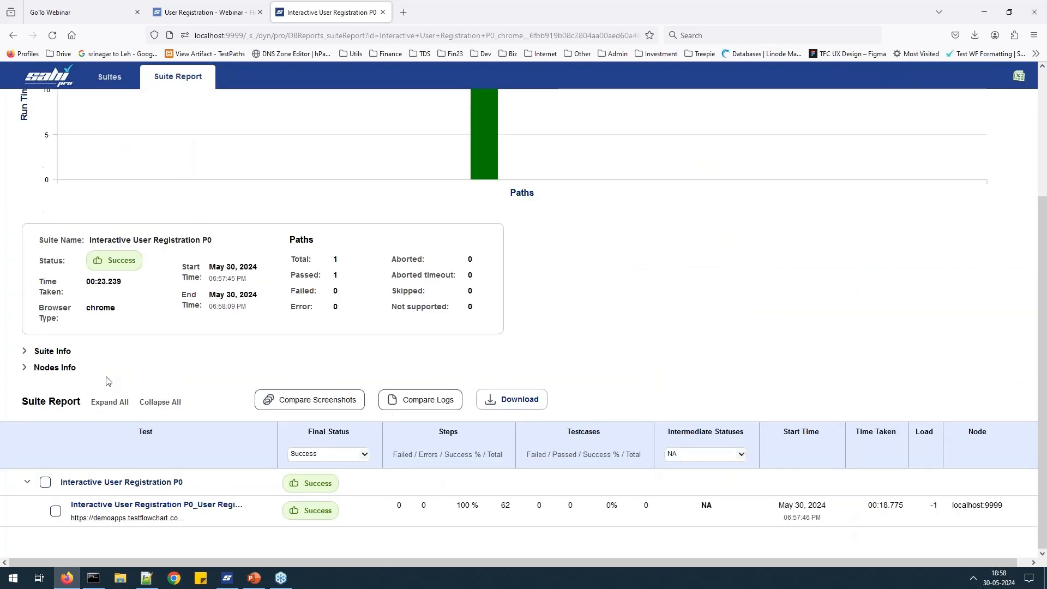
{"action": "left_click", "coordinate": [157, 506]}
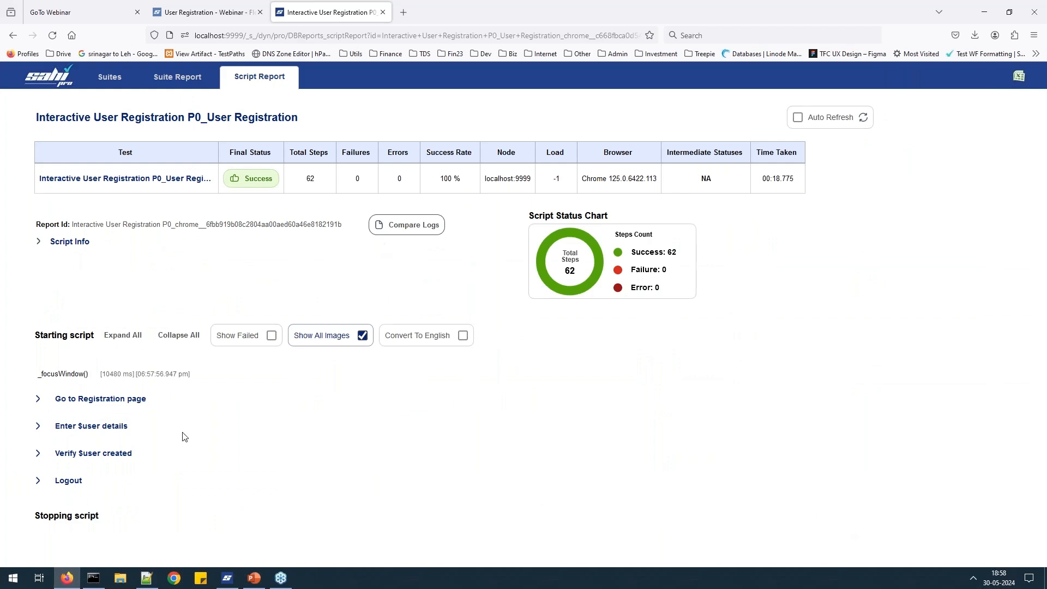
{"action": "left_click", "coordinate": [38, 432]}
{"action": "scroll", "coordinate": [266, 352], "scroll_direction": "down", "scroll_amount": 3}
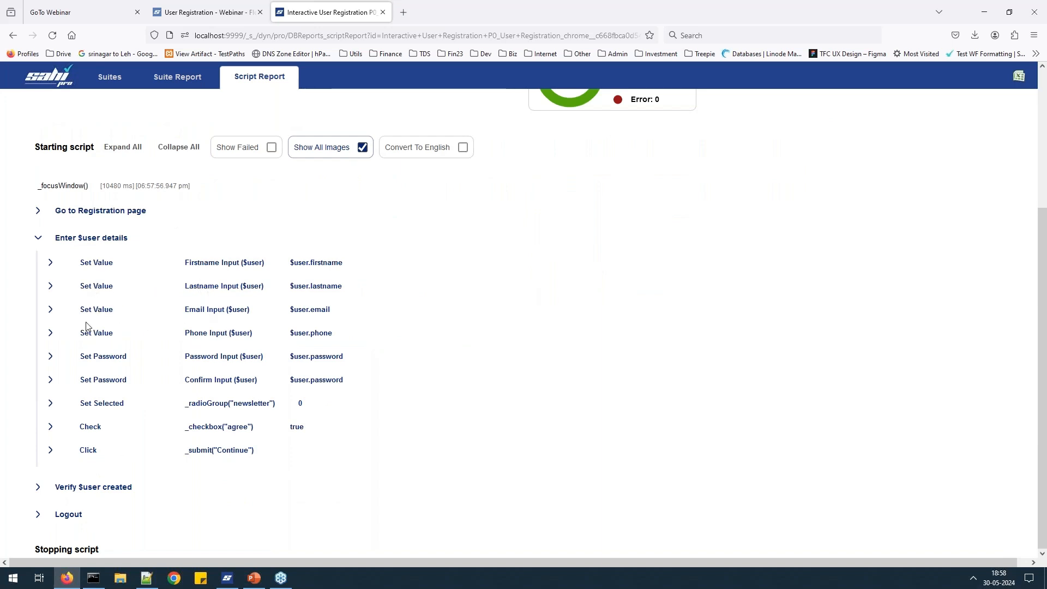
{"action": "left_click", "coordinate": [50, 309]}
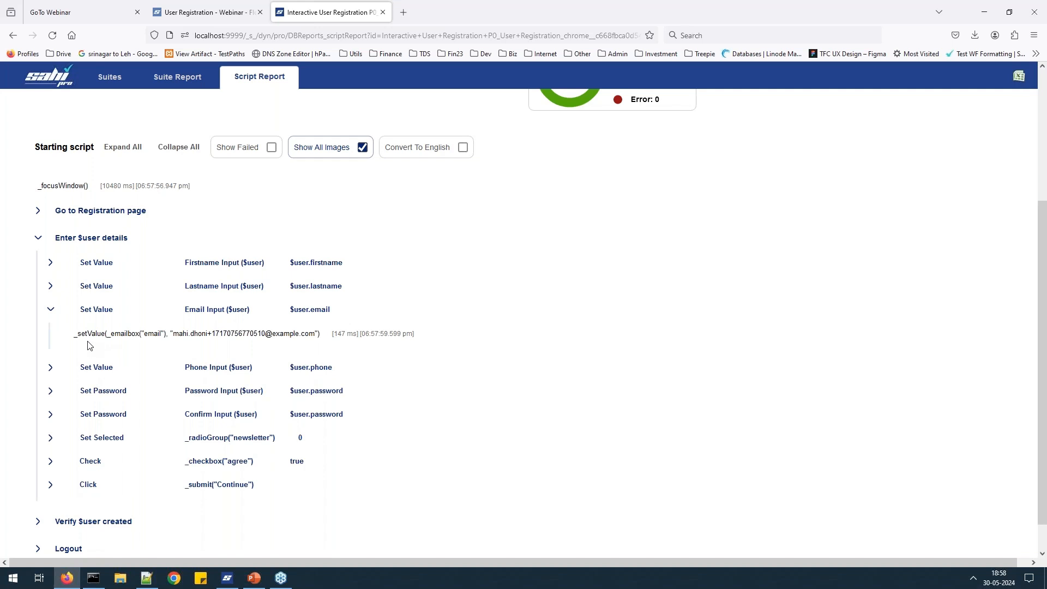
{"action": "left_click", "coordinate": [52, 310]}
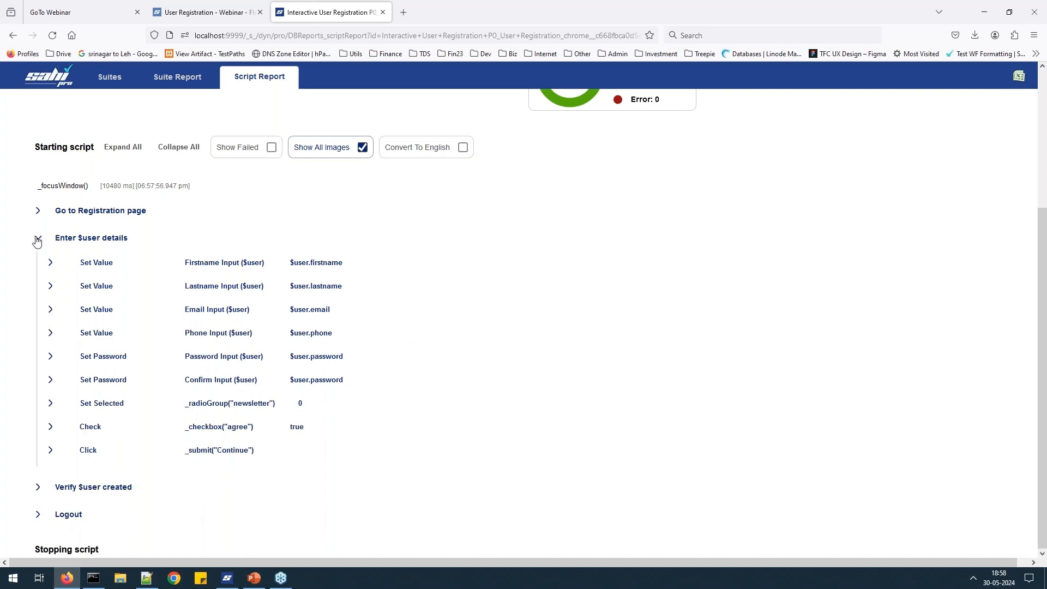
{"action": "left_click", "coordinate": [36, 240]}
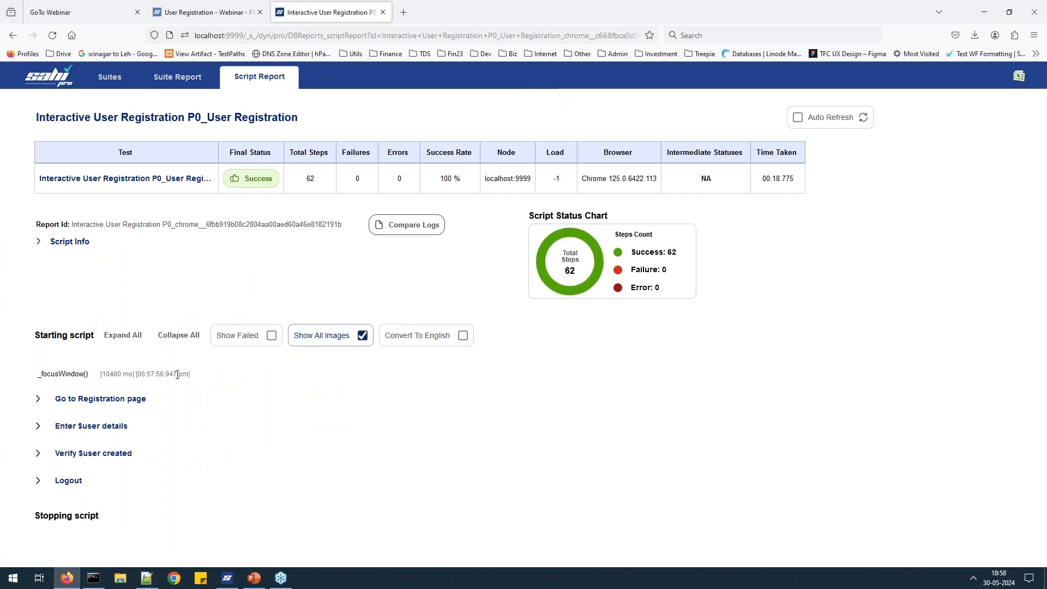
Close the report, shift the Path panel left, and show email's Negative Validations table.
{"action": "left_click", "coordinate": [383, 12]}
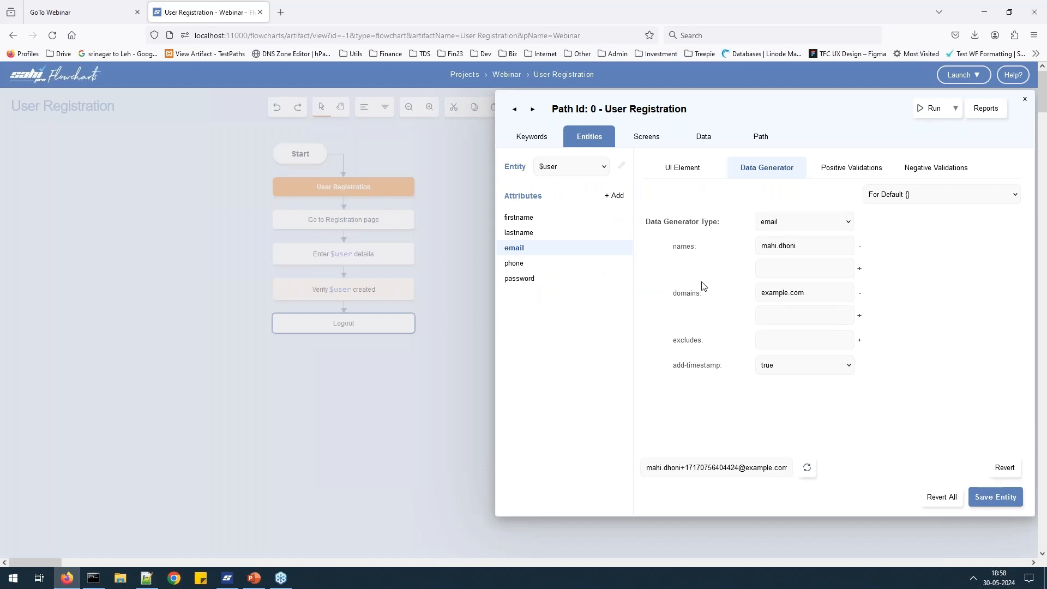
{"action": "left_click_drag", "start_coordinate": [854, 103], "coordinate": [812, 109]}
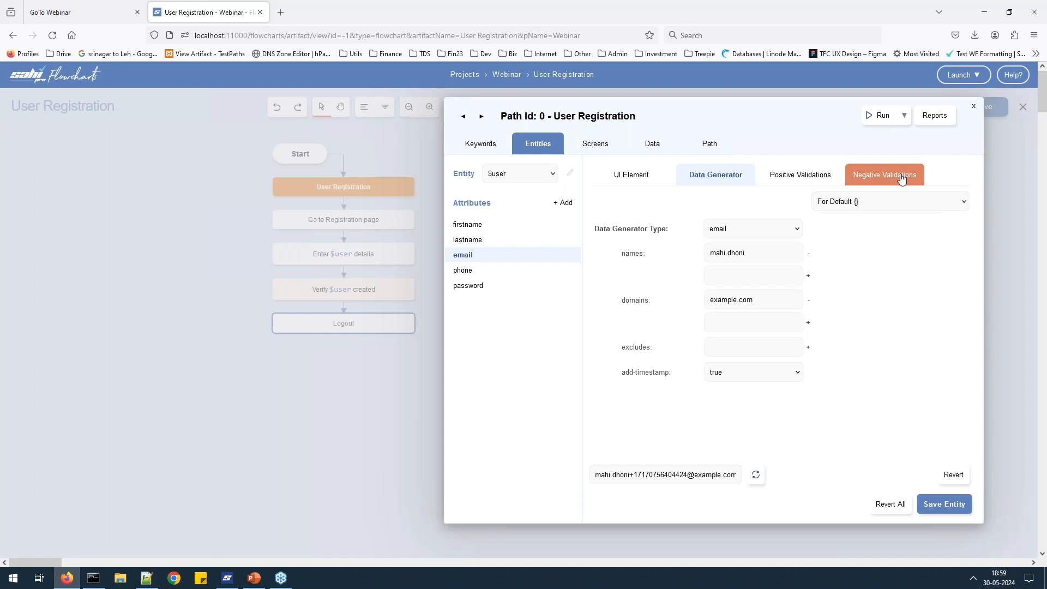
{"action": "left_click", "coordinate": [901, 179]}
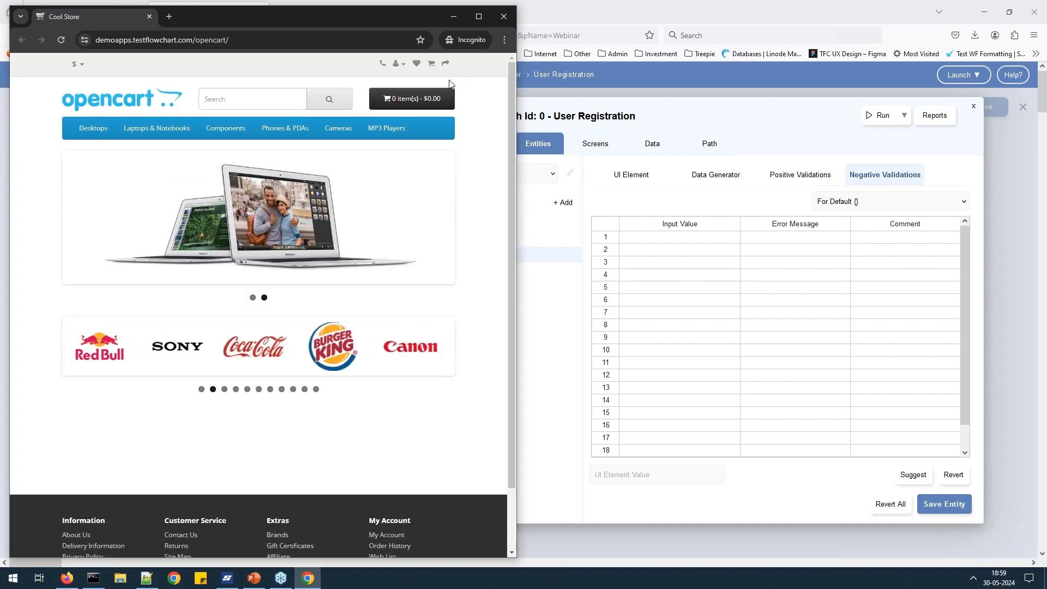
Submit the empty OpenCart Account > Register form to reveal the field errors.
{"action": "left_click", "coordinate": [397, 64]}
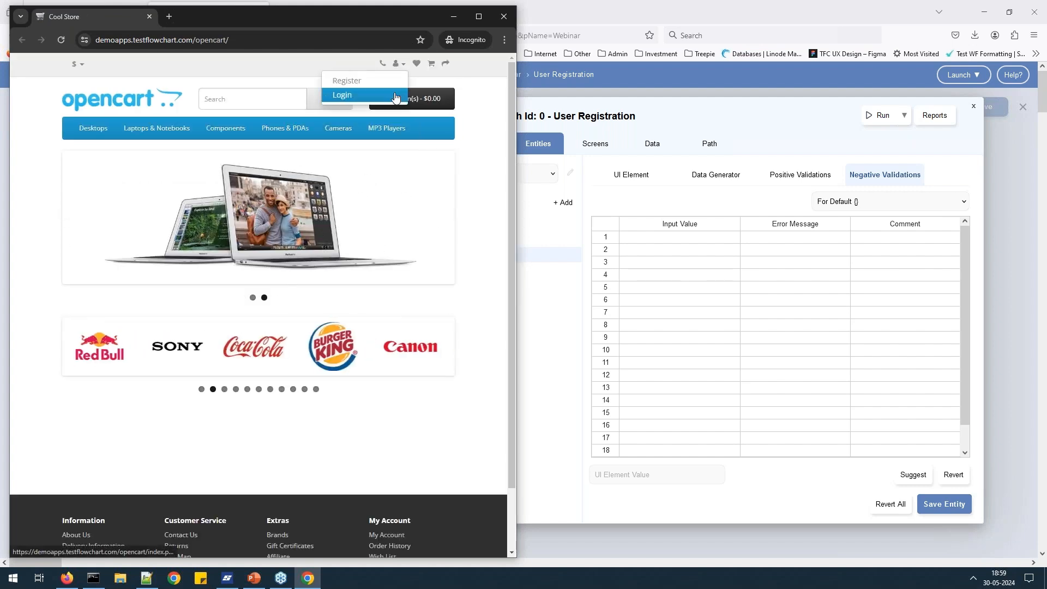
{"action": "left_click", "coordinate": [345, 79]}
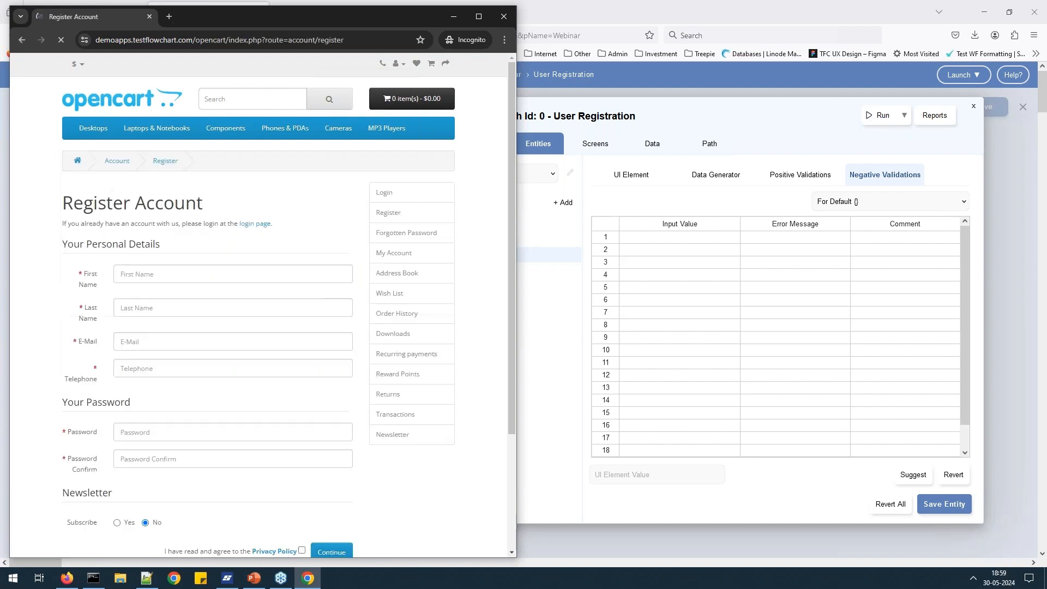
{"action": "scroll", "coordinate": [312, 192], "scroll_direction": "down", "scroll_amount": 2}
{"action": "scroll", "coordinate": [259, 305], "scroll_direction": "down", "scroll_amount": 3}
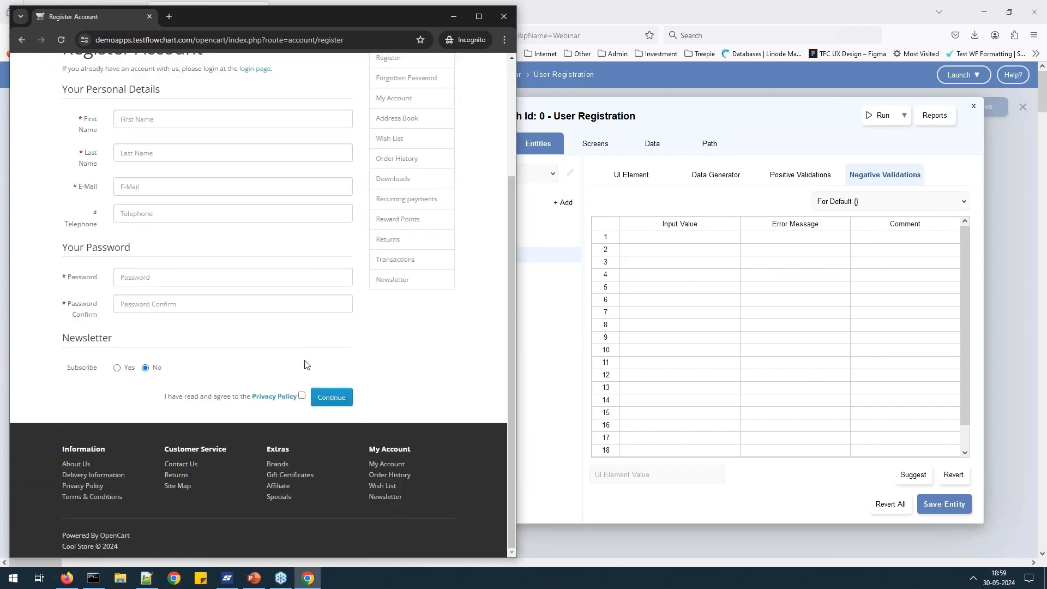
{"action": "left_click", "coordinate": [333, 404]}
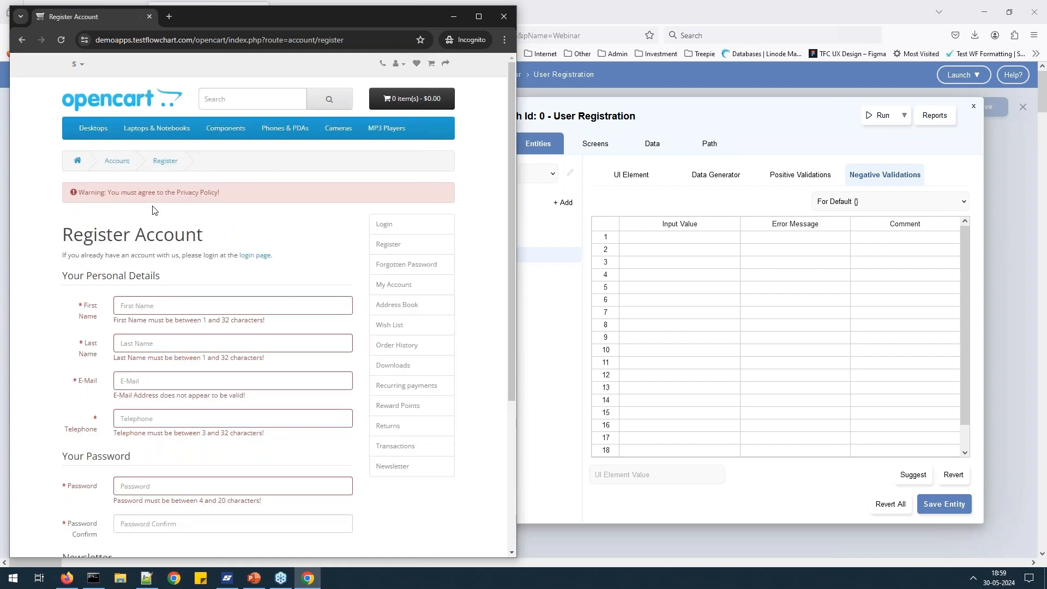
{"action": "scroll", "coordinate": [170, 334], "scroll_direction": "down", "scroll_amount": 1}
{"action": "scroll", "coordinate": [207, 272], "scroll_direction": "down", "scroll_amount": 5}
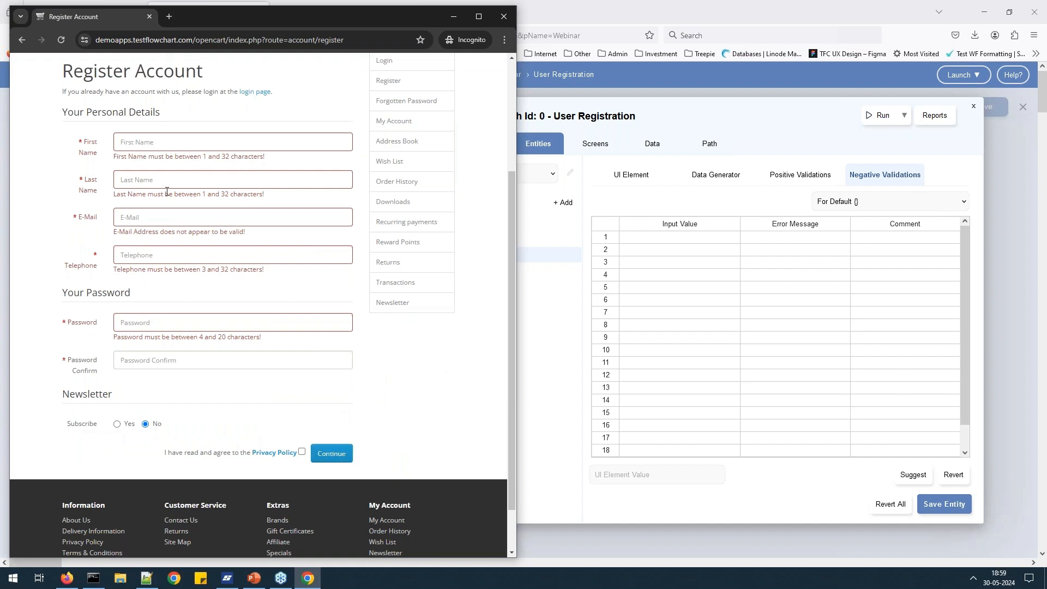
Copy the Last Name error message and return to the Sahi Pro validations table.
{"action": "left_click", "coordinate": [151, 182]}
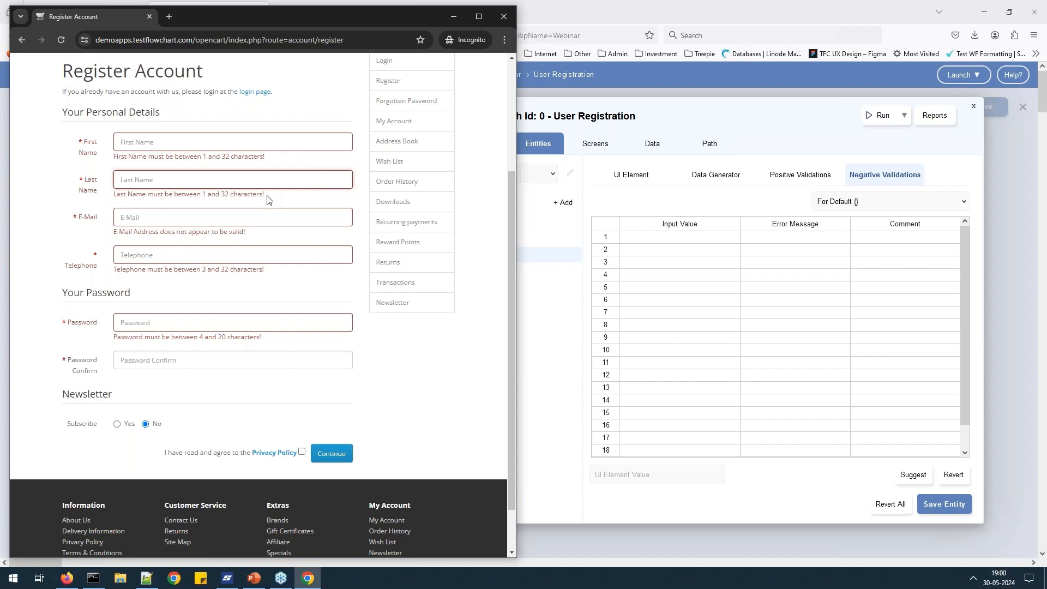
{"action": "left_click_drag", "start_coordinate": [268, 199], "coordinate": [113, 196]}
{"action": "key", "text": "ctrl+c"}
{"action": "left_click", "coordinate": [195, 214]}
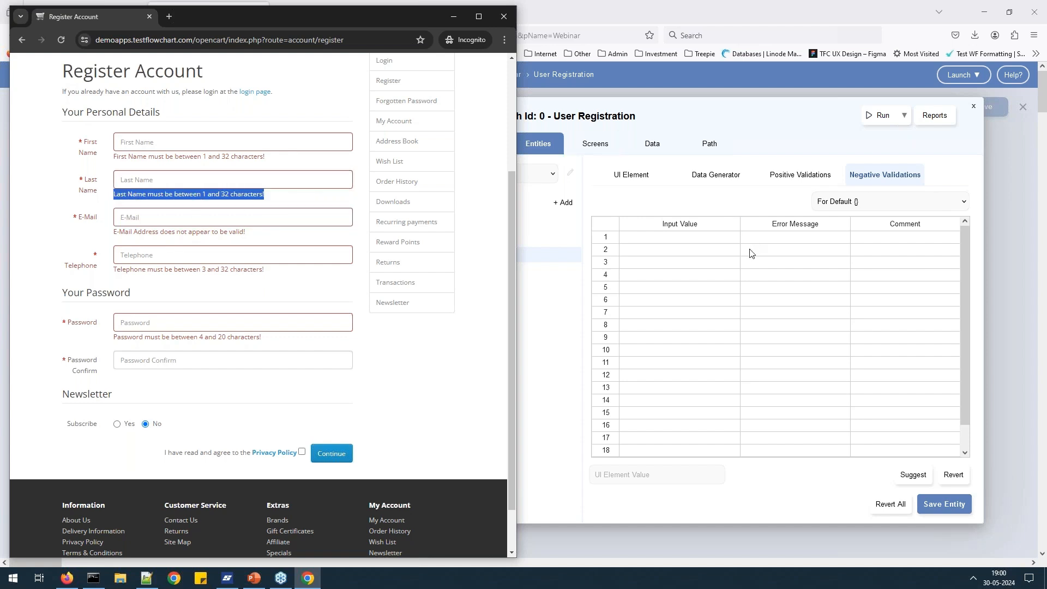
{"action": "left_click", "coordinate": [699, 238]}
{"action": "key", "text": "alt+Tab"}
{"action": "left_click", "coordinate": [708, 242]}
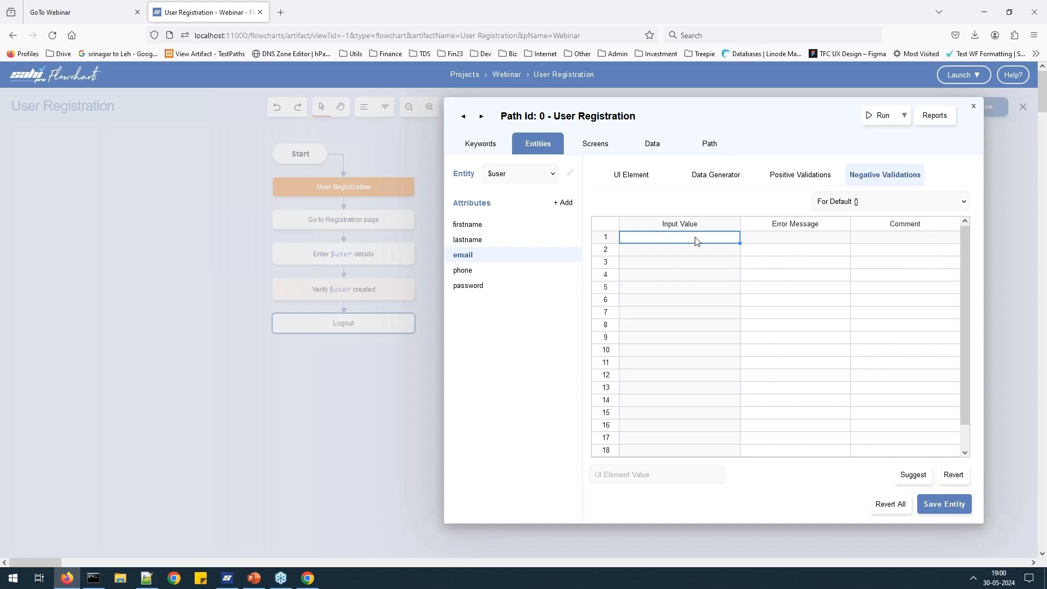
Add the suggested blank-value validation 'Should not be blank' to the lastname attribute.
{"action": "left_click", "coordinate": [910, 475]}
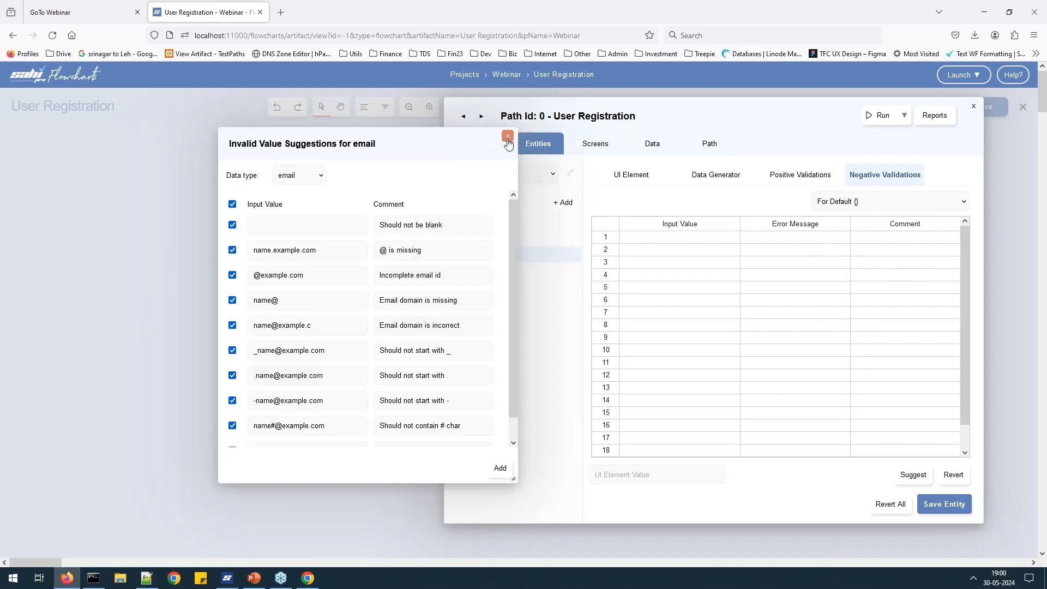
{"action": "left_click", "coordinate": [508, 136]}
{"action": "left_click", "coordinate": [474, 242]}
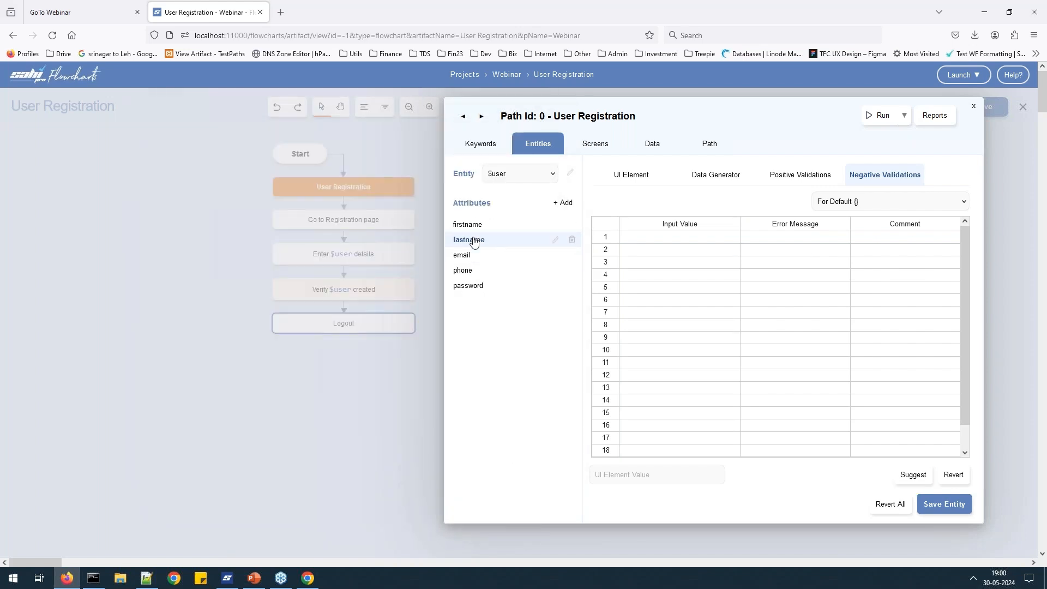
{"action": "left_click", "coordinate": [476, 227]}
{"action": "left_click", "coordinate": [474, 241]}
{"action": "left_click", "coordinate": [918, 482]}
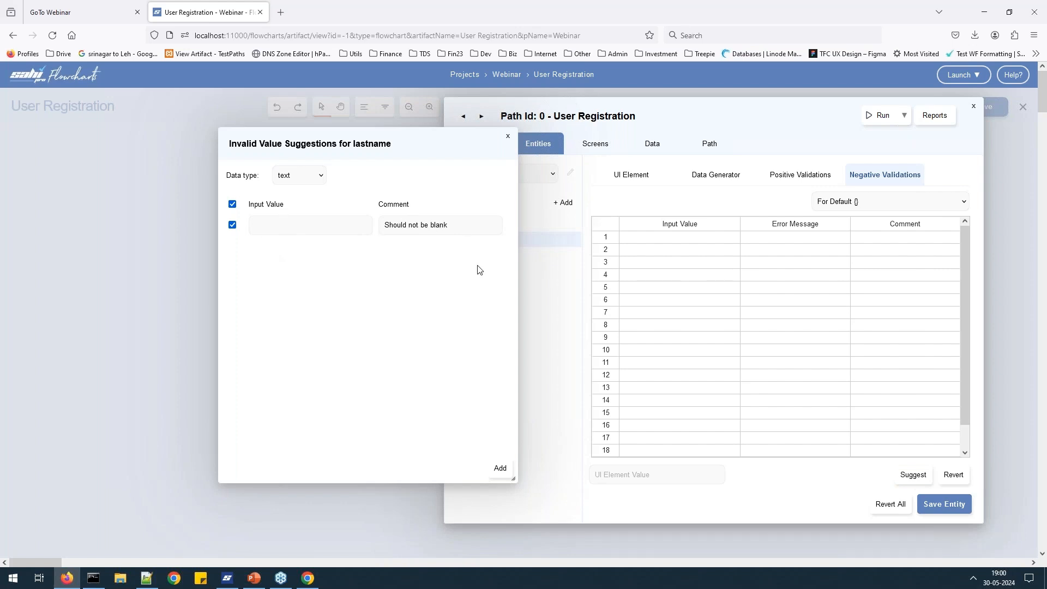
{"action": "left_click", "coordinate": [499, 469]}
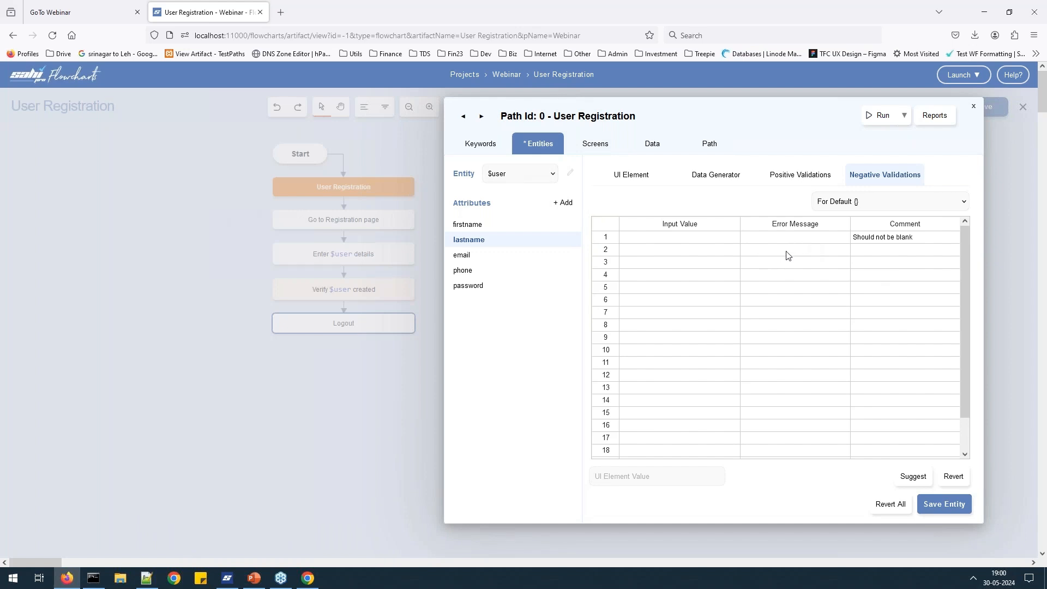
Paste the Last Name error message into negative rows 1 and 2, commenting row 2 '> 32 Characters'.
{"action": "left_click", "coordinate": [719, 254]}
{"action": "left_click", "coordinate": [818, 238]}
{"action": "key", "text": "ctrl+v"}
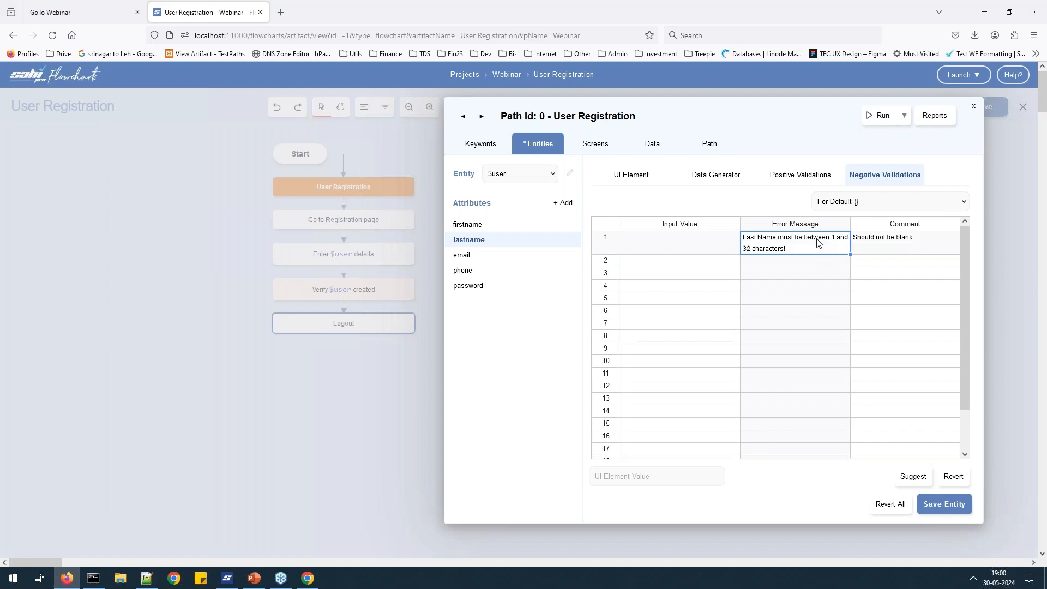
{"action": "key", "text": "alt+Tab"}
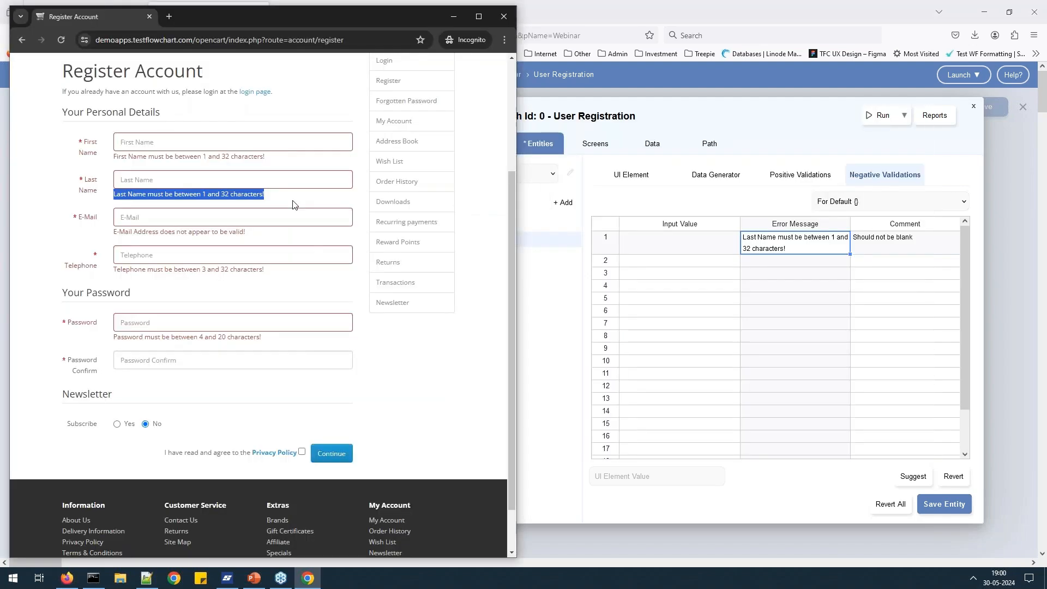
{"action": "key", "text": "alt+Tab"}
{"action": "left_click", "coordinate": [807, 265]}
{"action": "left_click", "coordinate": [890, 262]}
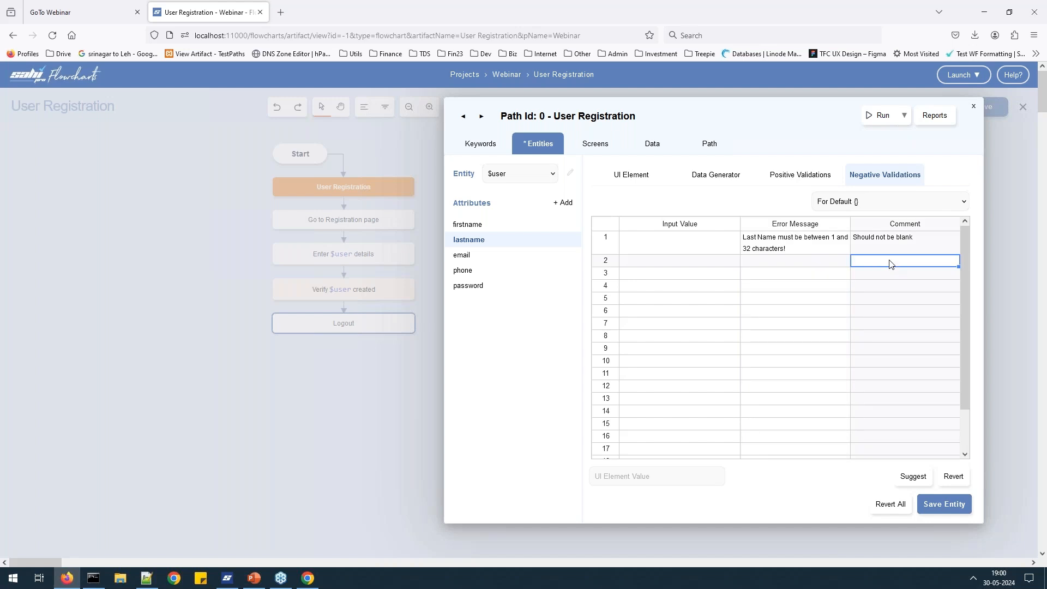
{"action": "type", "text": "> 32 Characters"}
{"action": "left_click", "coordinate": [811, 259]}
{"action": "key", "text": "ctrl+v"}
{"action": "left_click", "coordinate": [887, 283]}
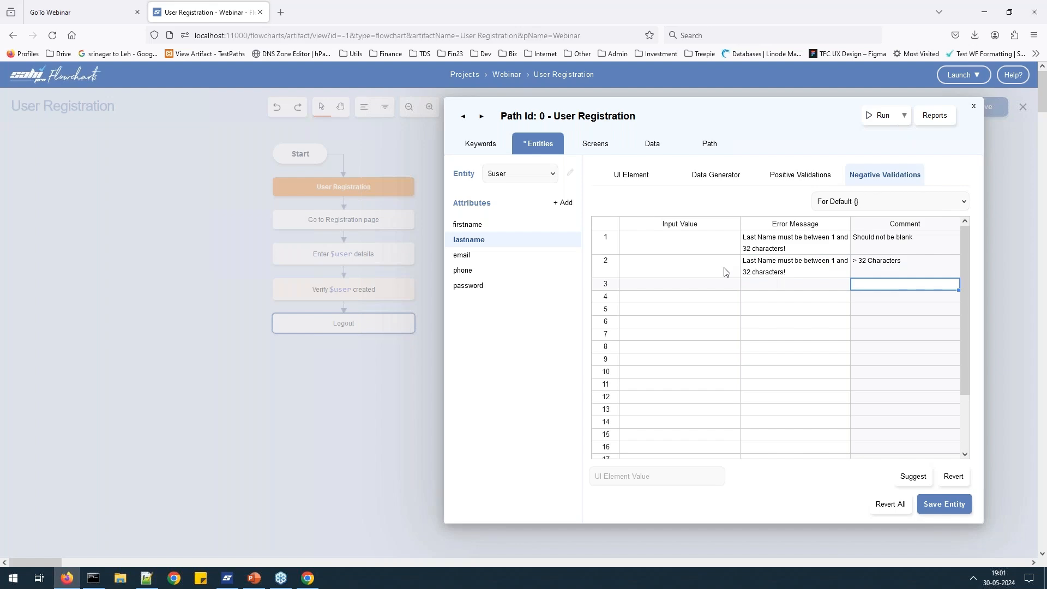
Paste the over-32-character lastname value into row 2's Input Value and save the $user entity.
{"action": "key", "text": "alt+Tab"}
{"action": "key", "text": "alt+Tab"}
{"action": "key", "text": "alt+Tab"}
{"action": "key", "text": "alt+Tab"}
{"action": "key", "text": "alt+Tab"}
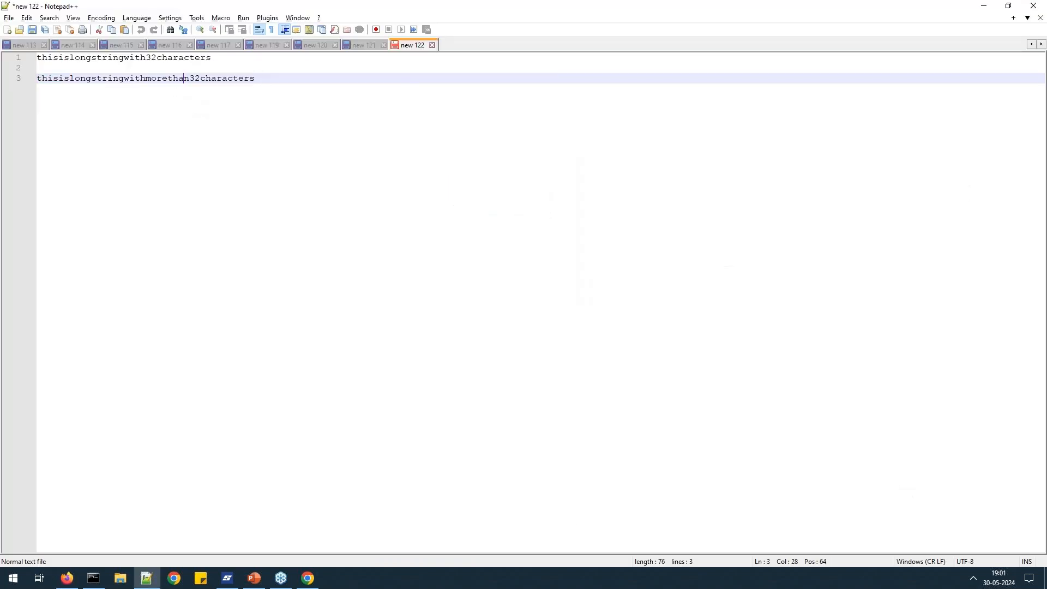
{"action": "key", "text": "alt+Tab"}
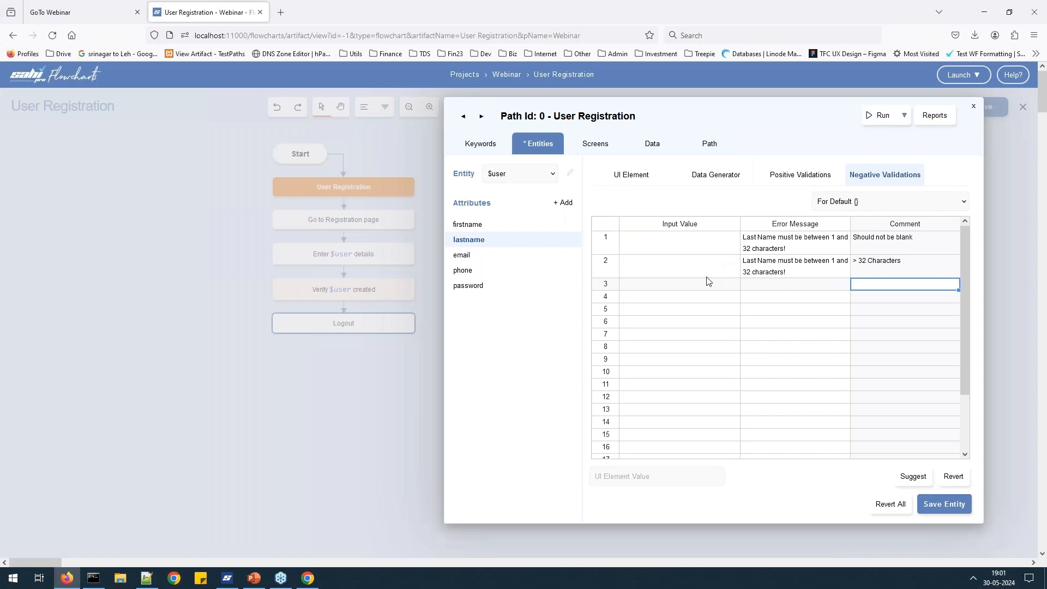
{"action": "left_click", "coordinate": [691, 273]}
{"action": "key", "text": "ctrl+v"}
{"action": "left_click", "coordinate": [811, 291]}
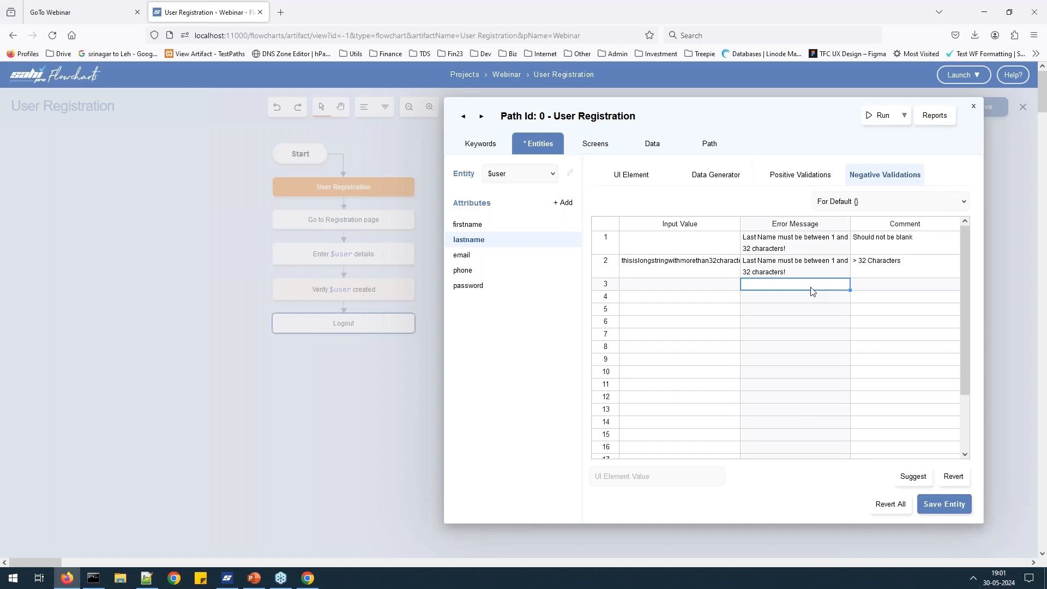
{"action": "left_click", "coordinate": [944, 504]}
Capture the Last Name error message on the registration page and choose its text-danger[1] locator.
{"action": "left_click", "coordinate": [640, 185]}
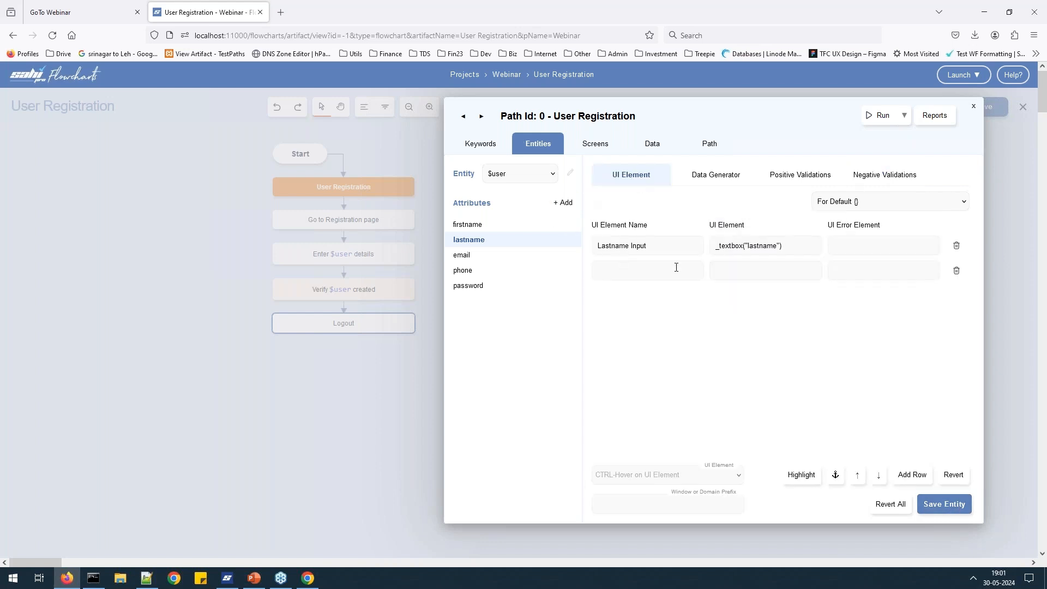
{"action": "key", "text": "alt+Tab"}
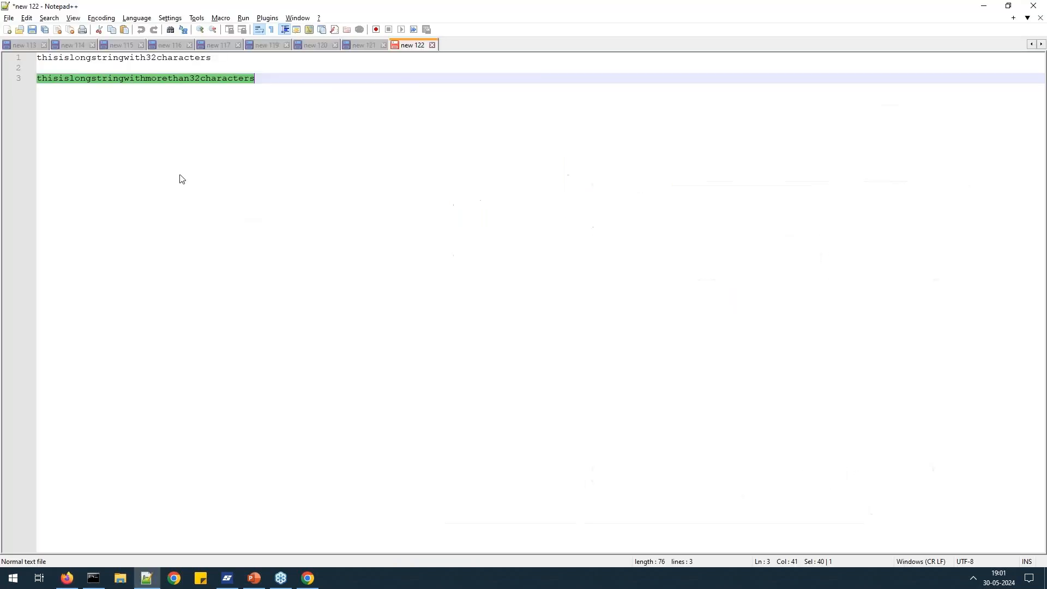
{"action": "key", "text": "alt+Tab"}
{"action": "key", "text": "alt+Tab"}
{"action": "key", "text": "Tab"}
{"action": "key", "text": "alt+Tab"}
{"action": "key", "text": "alt+Tab"}
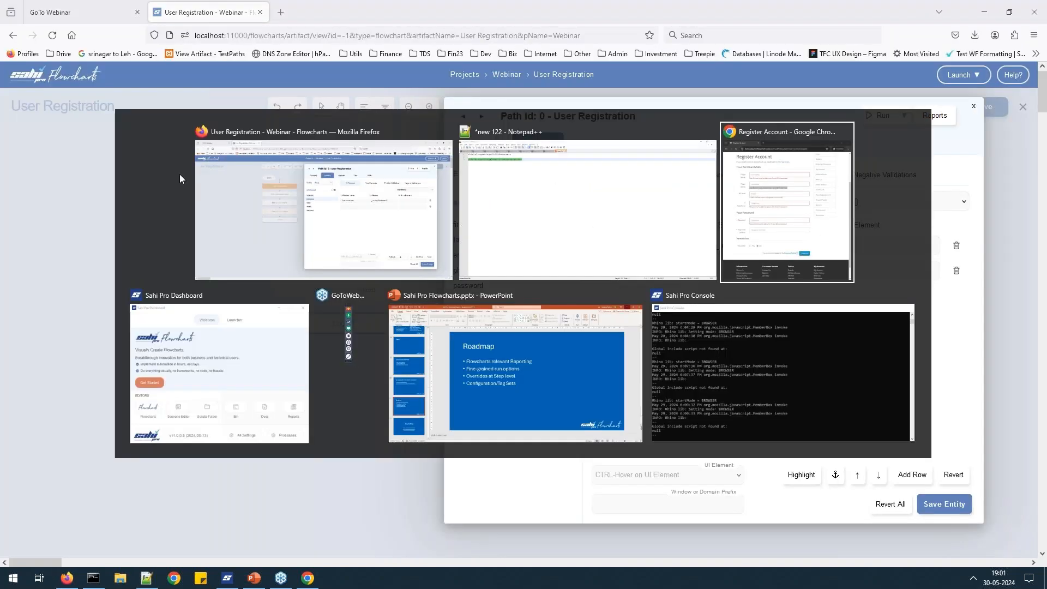
{"action": "key", "text": "alt+shift+Tab"}
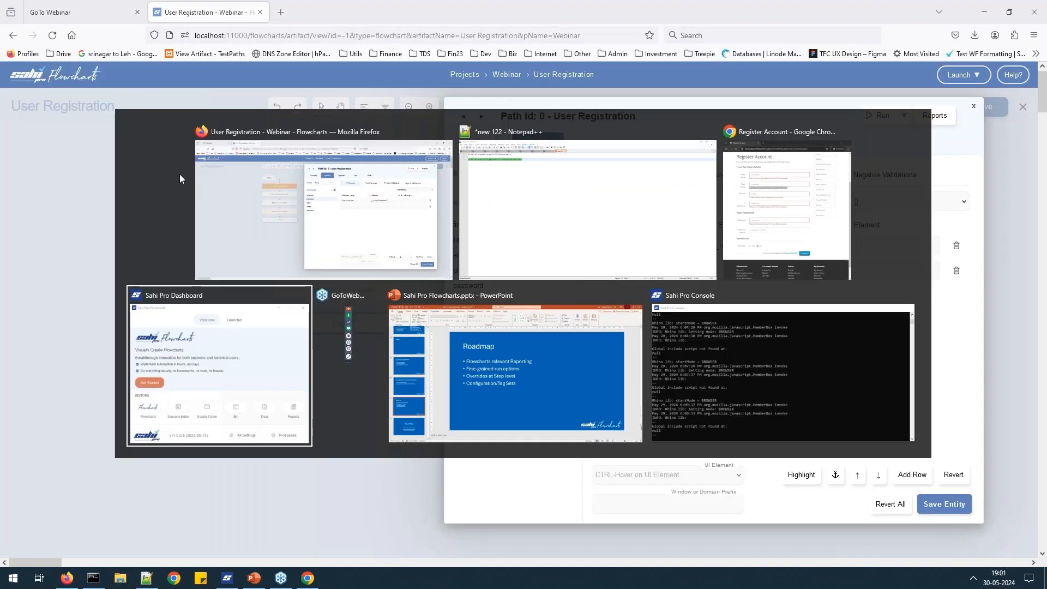
{"action": "key", "text": "alt+shift+Tab"}
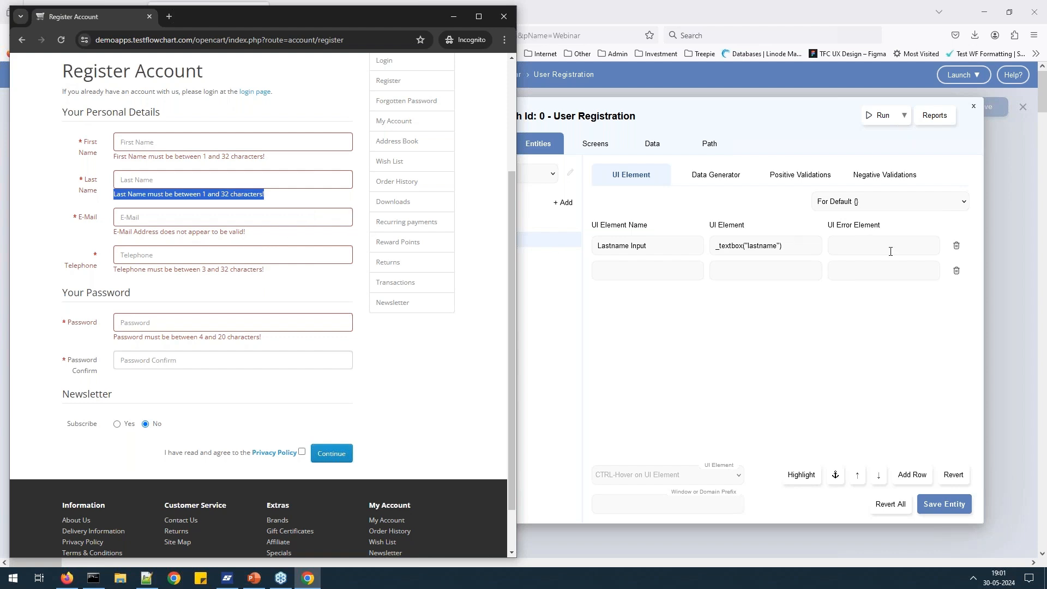
{"action": "key", "text": "ctrl"}
{"action": "key", "text": "ctrl"}
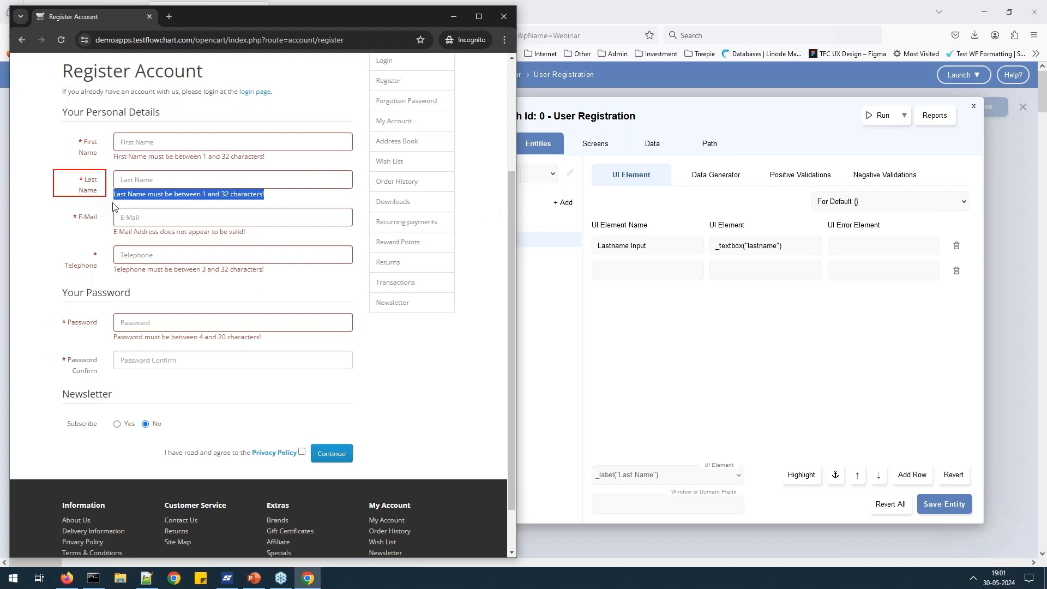
{"action": "key", "text": "ctrl"}
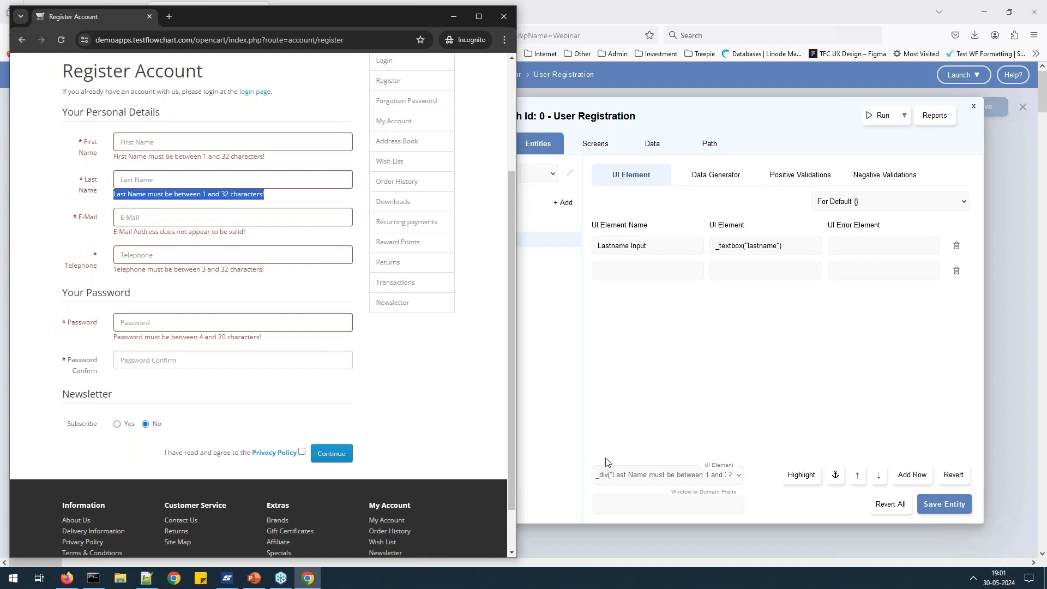
{"action": "left_click", "coordinate": [740, 480]}
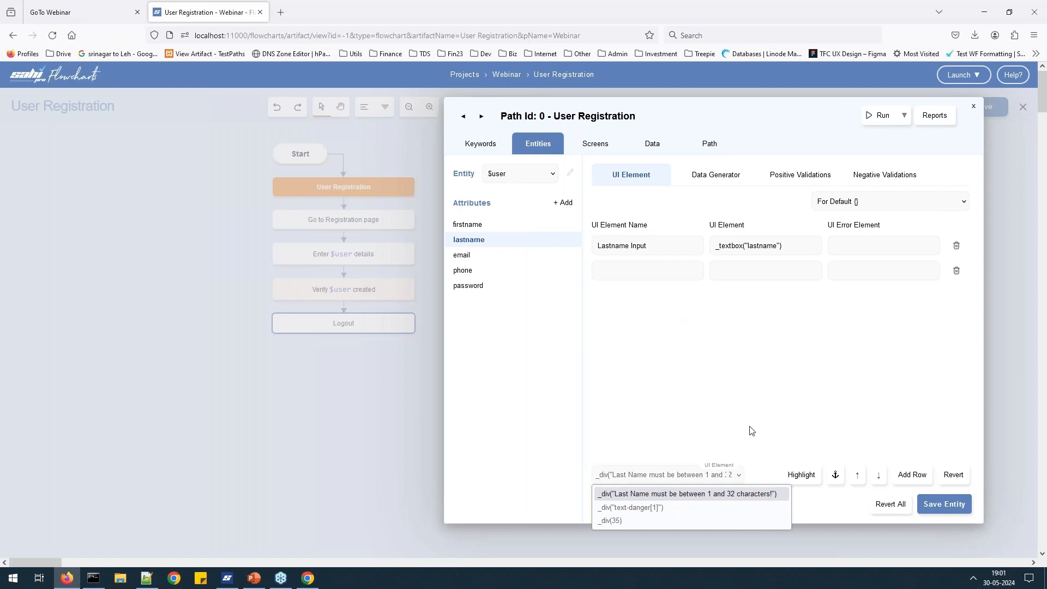
{"action": "left_click", "coordinate": [654, 508]}
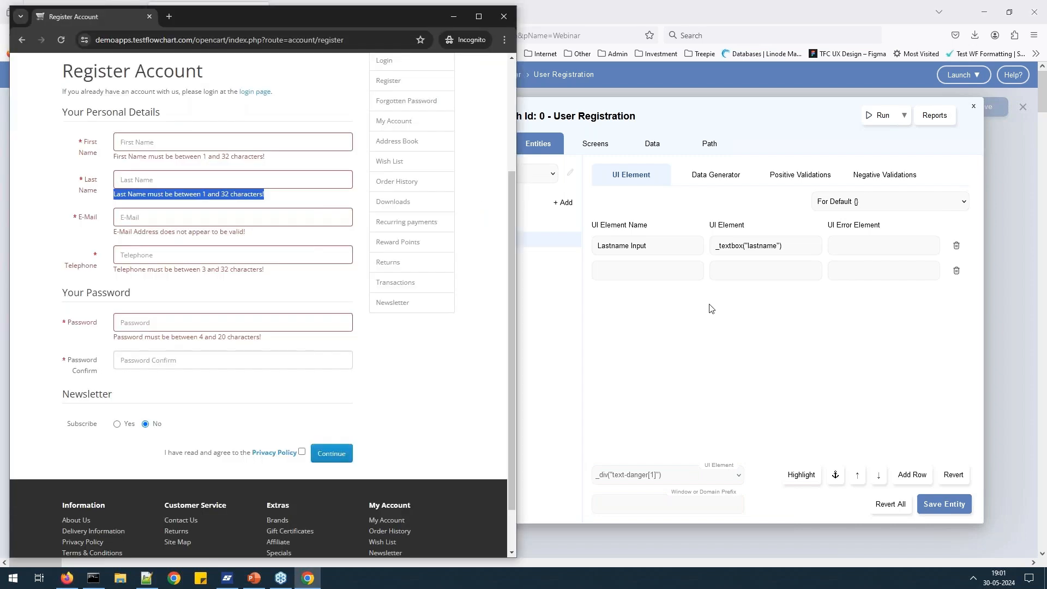
Set lastname's UI Error Element to _div("text-danger") near the Last Name label and save.
{"action": "key", "text": "ctrl"}
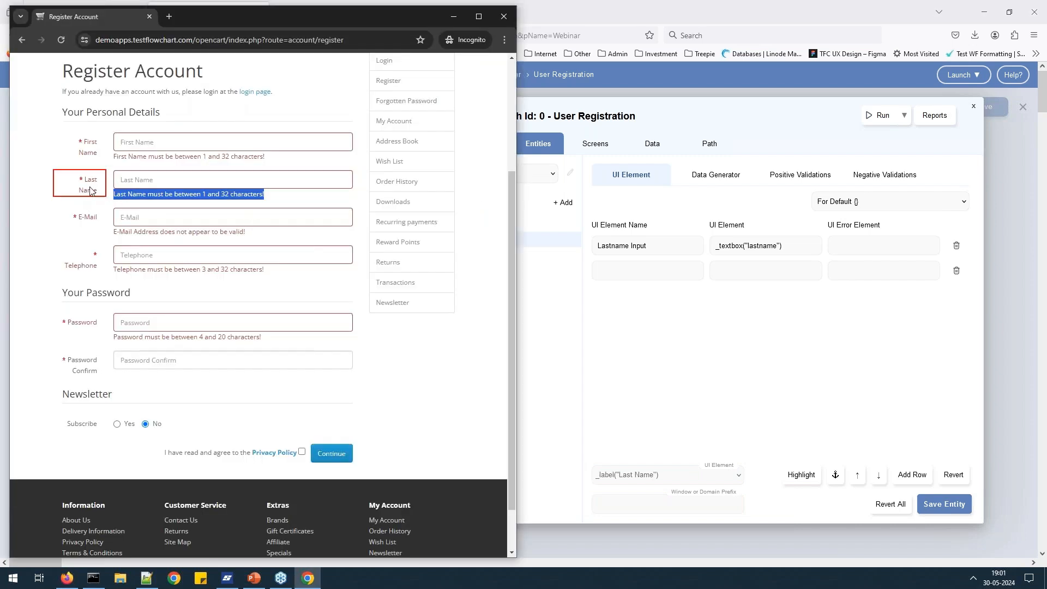
{"action": "left_click", "coordinate": [834, 476]}
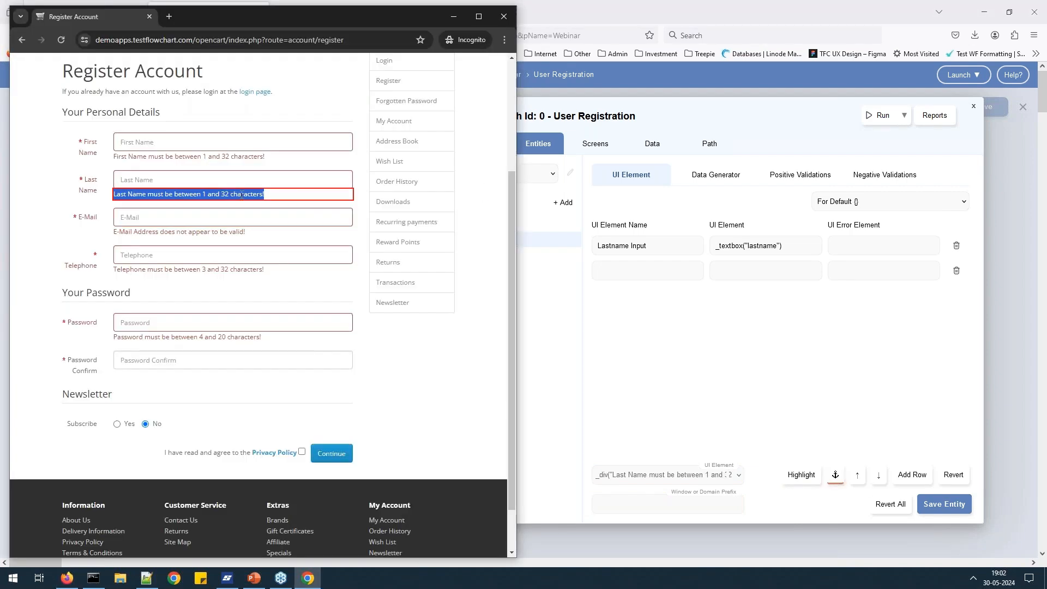
{"action": "left_click", "coordinate": [739, 476]}
{"action": "left_click", "coordinate": [670, 507]}
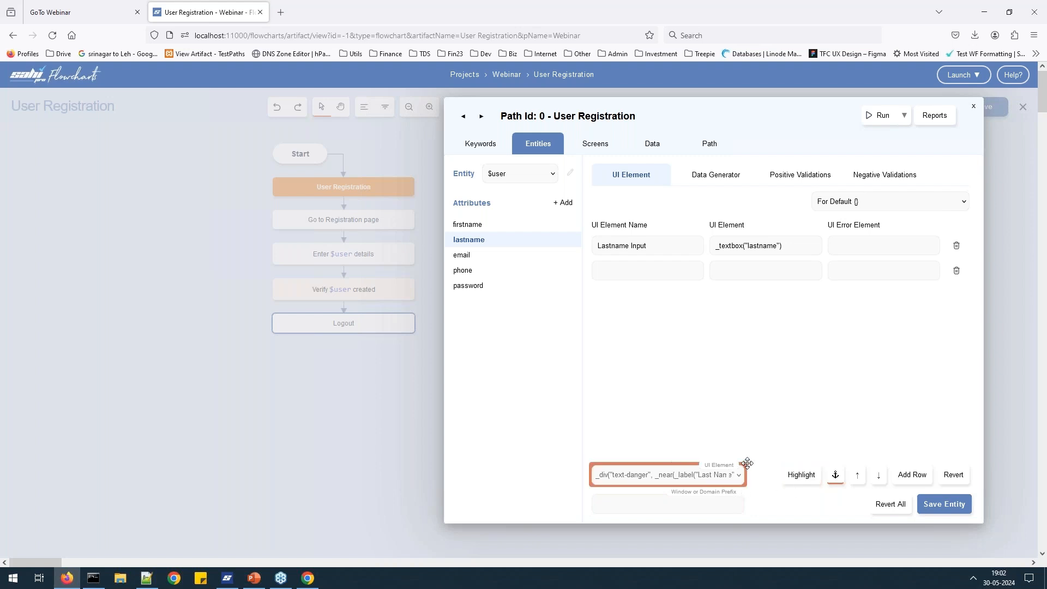
{"action": "left_click", "coordinate": [802, 475]}
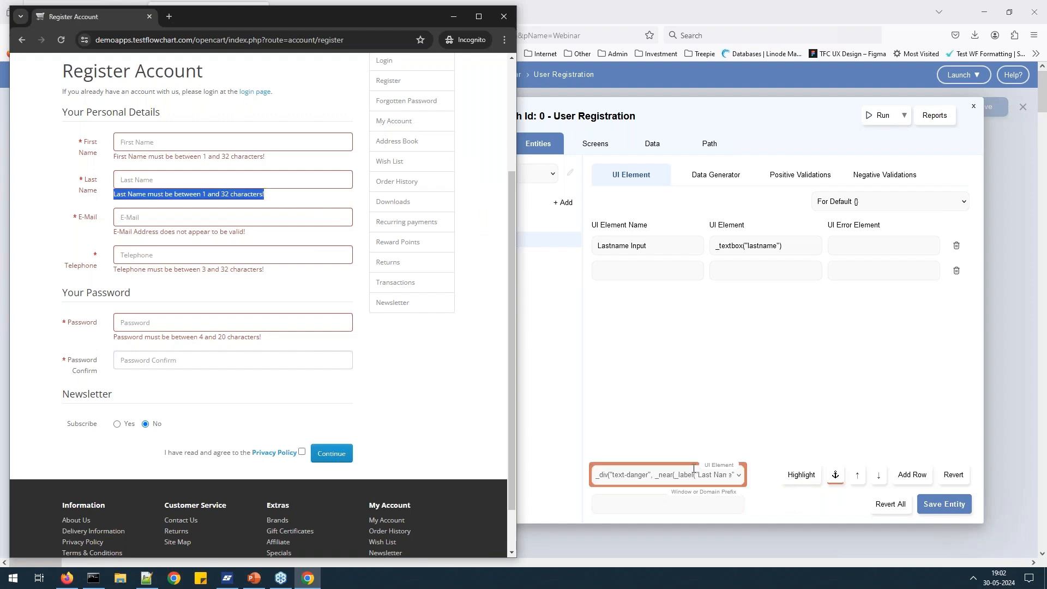
{"action": "left_click_drag", "start_coordinate": [691, 463], "coordinate": [845, 257]}
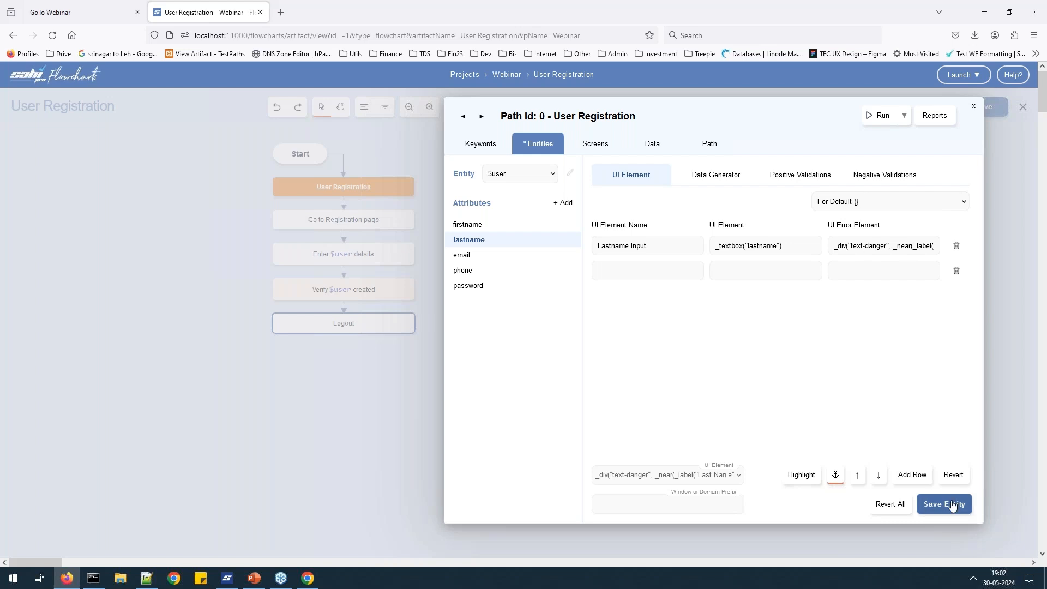
{"action": "left_click", "coordinate": [951, 505]}
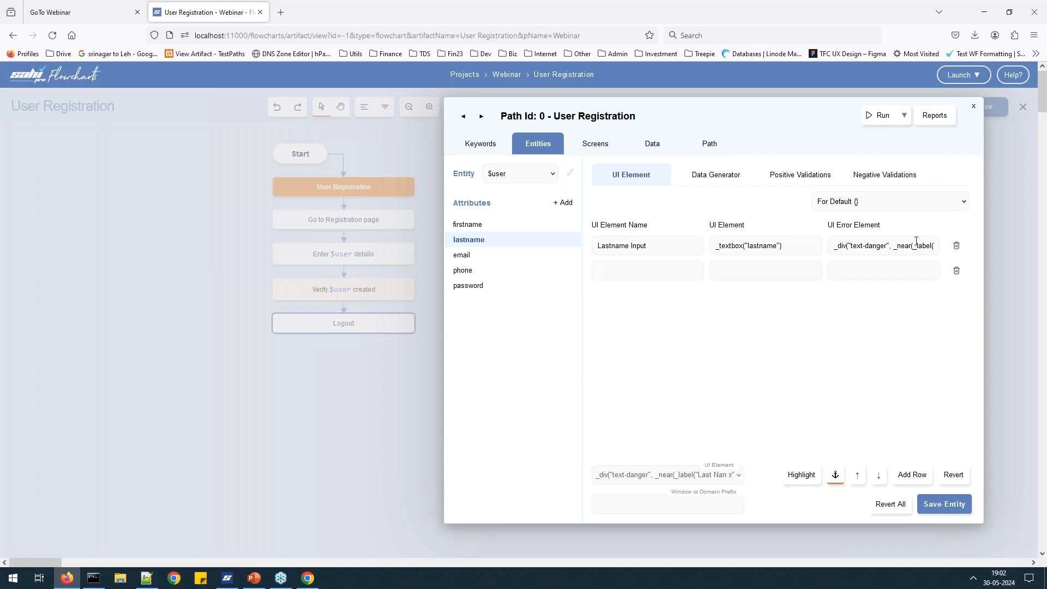
Turn on Enable Validations in the User Registration path details.
{"action": "left_click", "coordinate": [887, 123]}
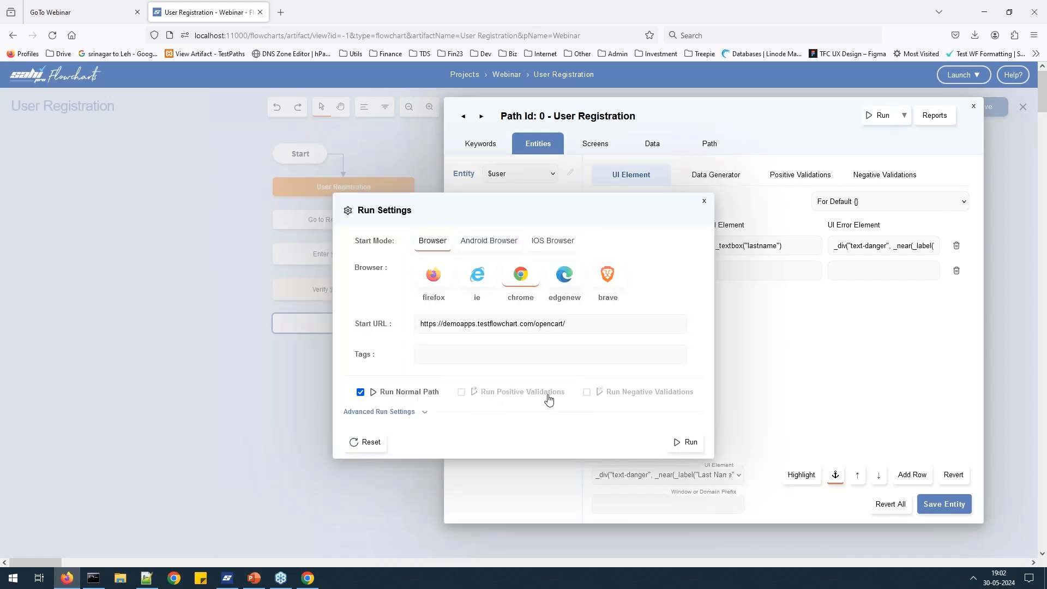
{"action": "left_click", "coordinate": [703, 202]}
{"action": "left_click", "coordinate": [709, 155]}
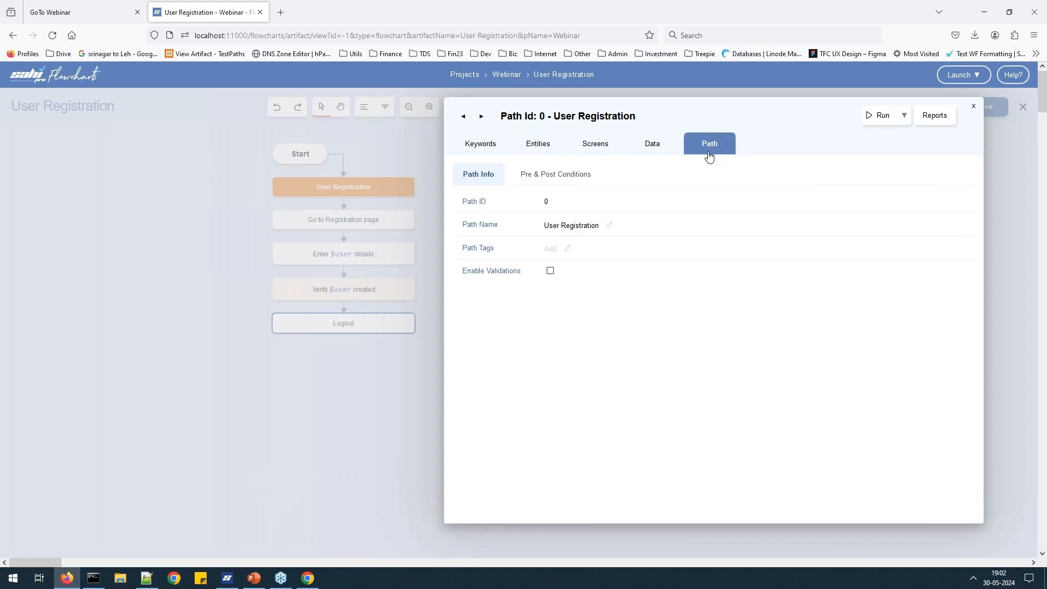
{"action": "left_click", "coordinate": [550, 270]}
{"action": "left_click", "coordinate": [486, 151]}
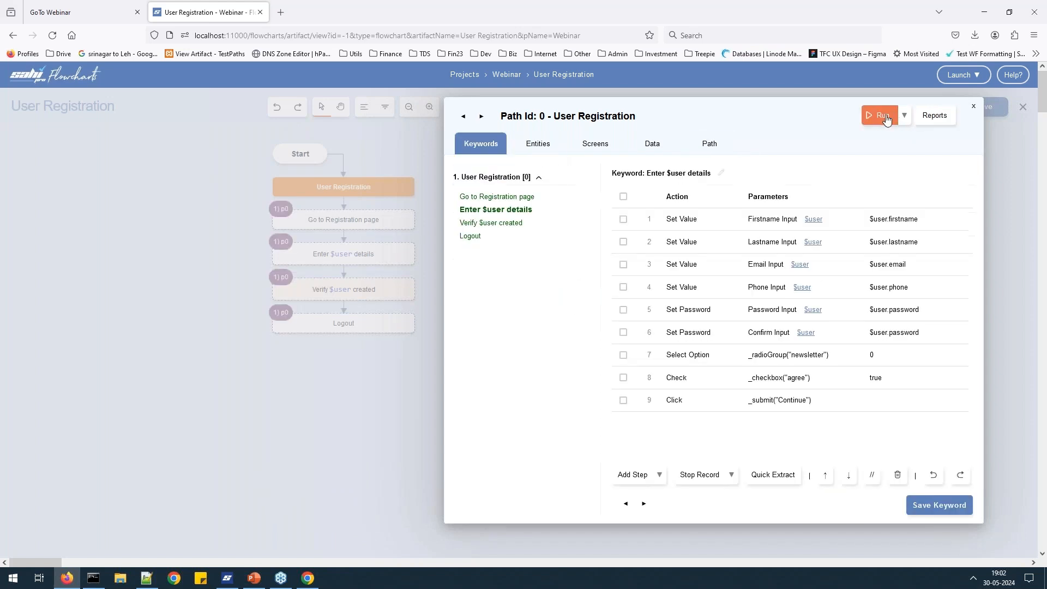
Run only the negative validations, close the test browser, and open Reports.
{"action": "left_click", "coordinate": [880, 117]}
{"action": "left_click", "coordinate": [373, 391]}
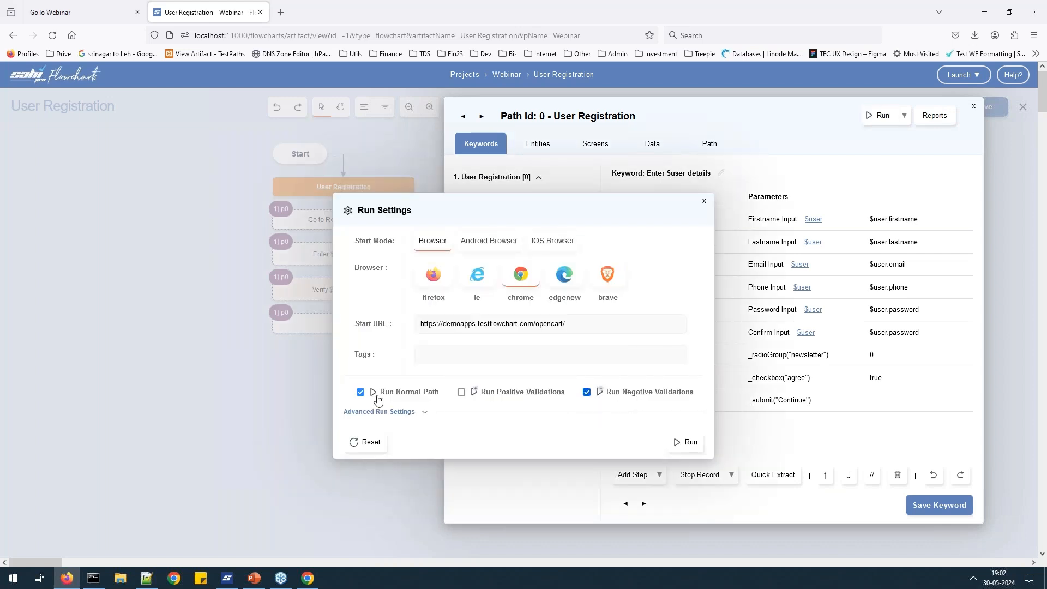
{"action": "left_click", "coordinate": [689, 444]}
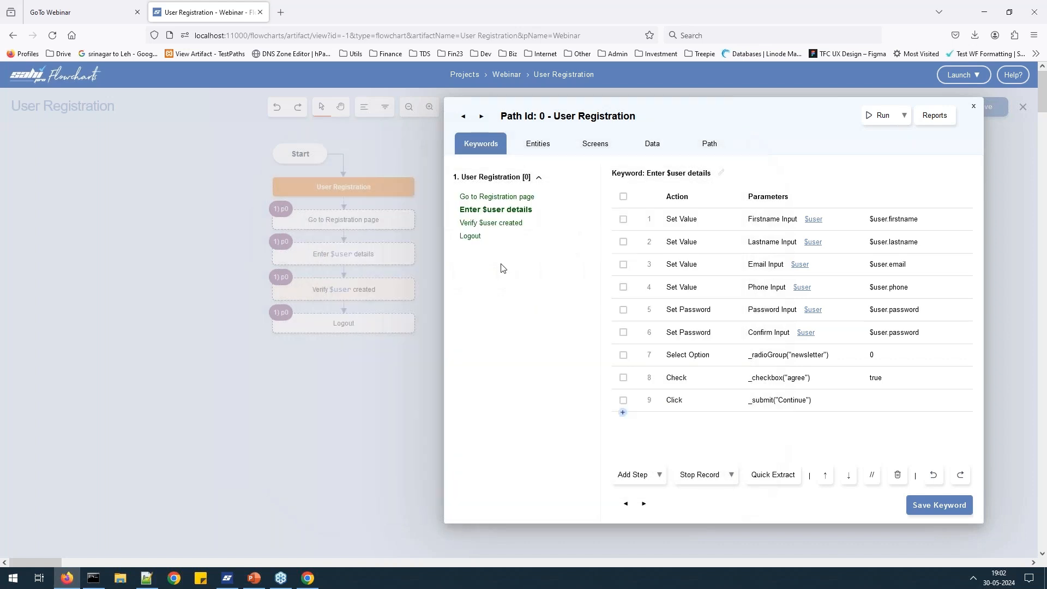
{"action": "left_click", "coordinate": [311, 577]}
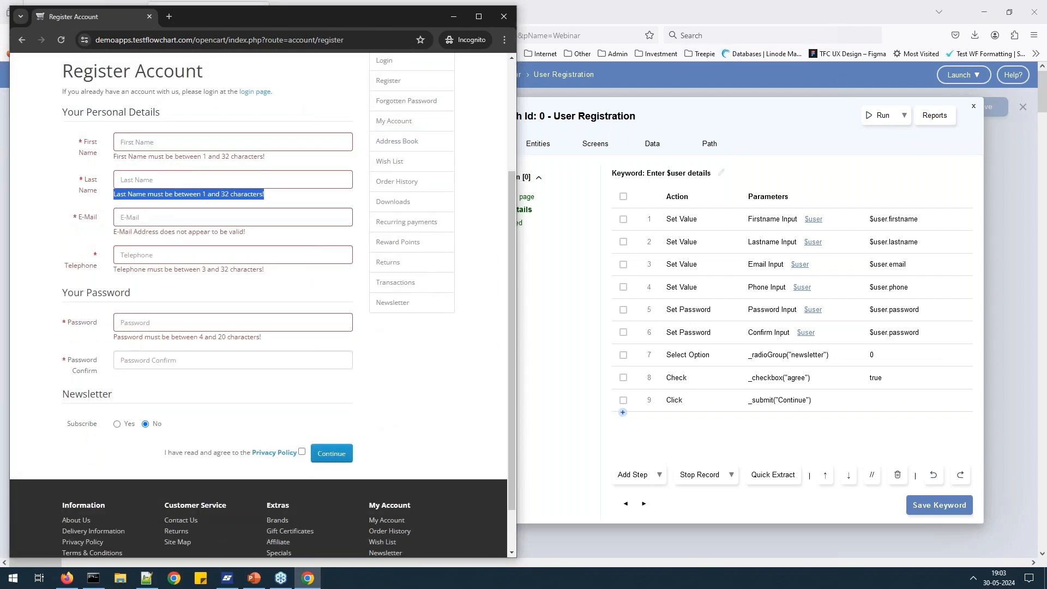
{"action": "left_click", "coordinate": [502, 20]}
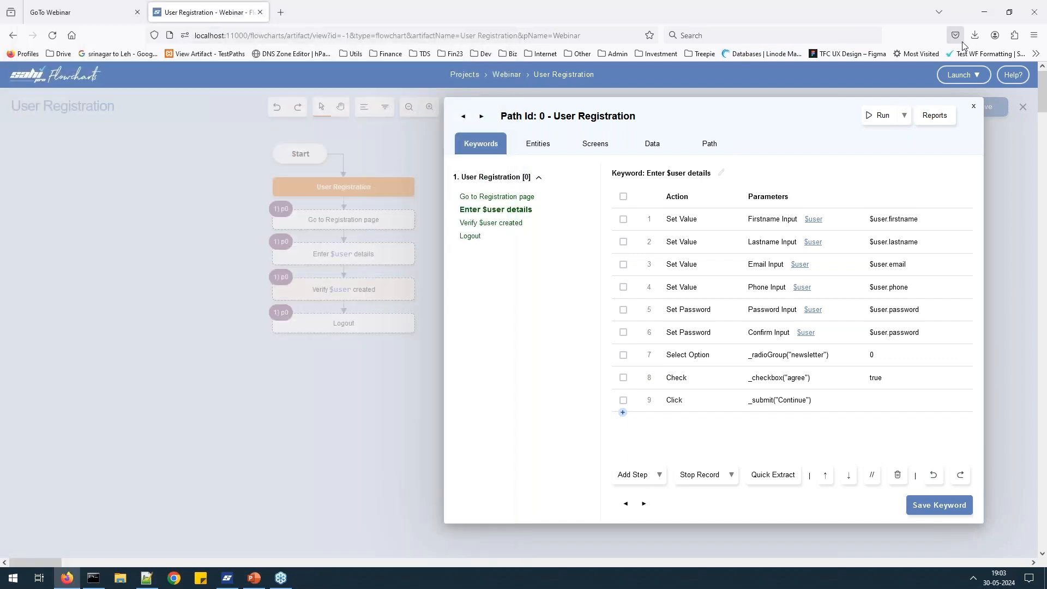
{"action": "left_click", "coordinate": [935, 115]}
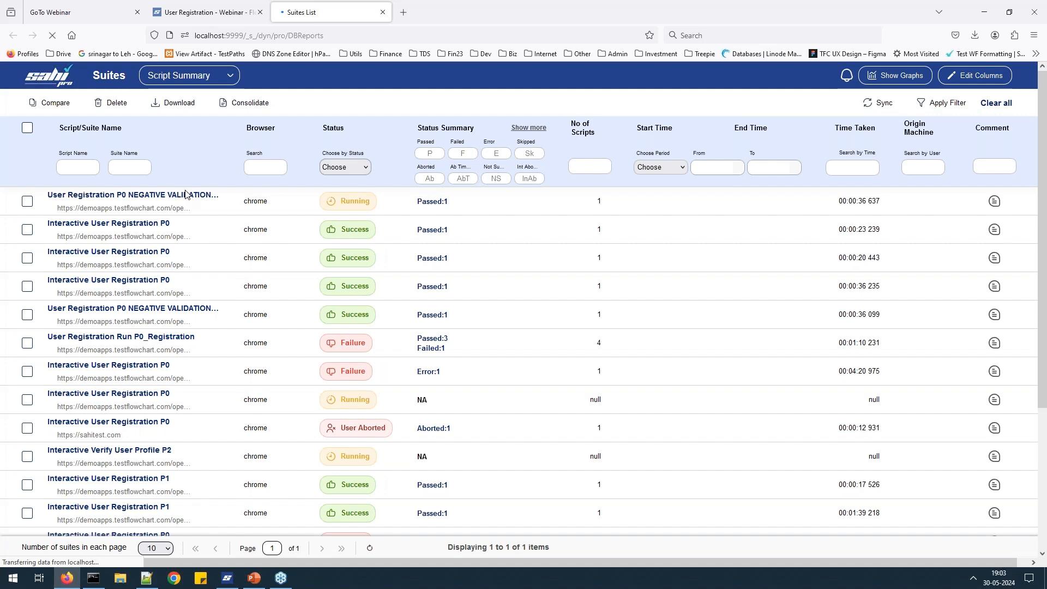
Check the NEGATIVE VALIDATION report's over-32-character lastname Set Value step, then go back to the flowchart.
{"action": "scroll", "coordinate": [334, 222], "scroll_direction": "down", "scroll_amount": 5}
{"action": "left_click", "coordinate": [152, 505]}
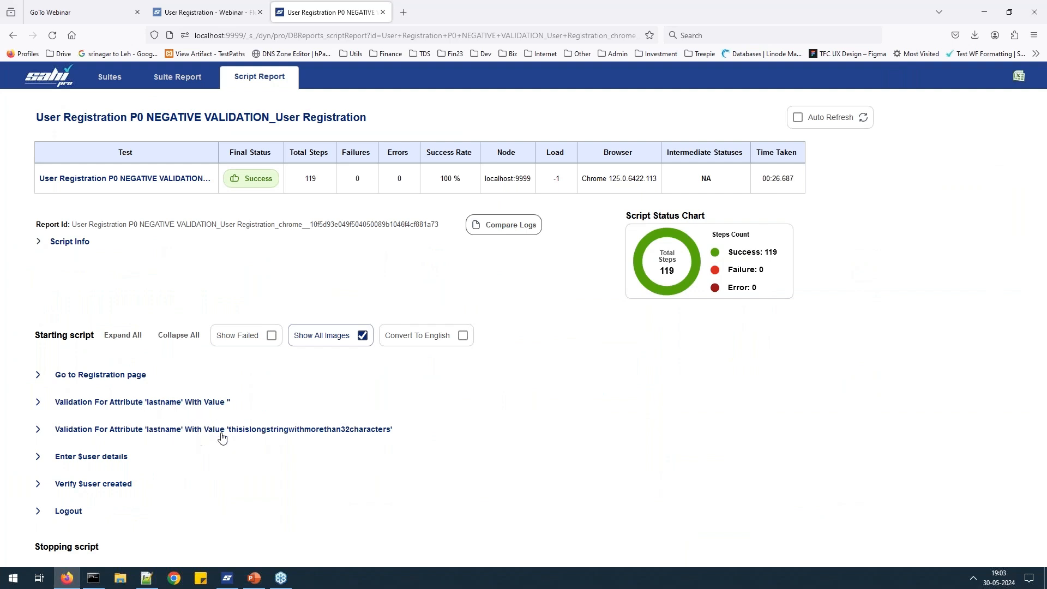
{"action": "left_click", "coordinate": [38, 431]}
{"action": "scroll", "coordinate": [64, 472], "scroll_direction": "down", "scroll_amount": 5}
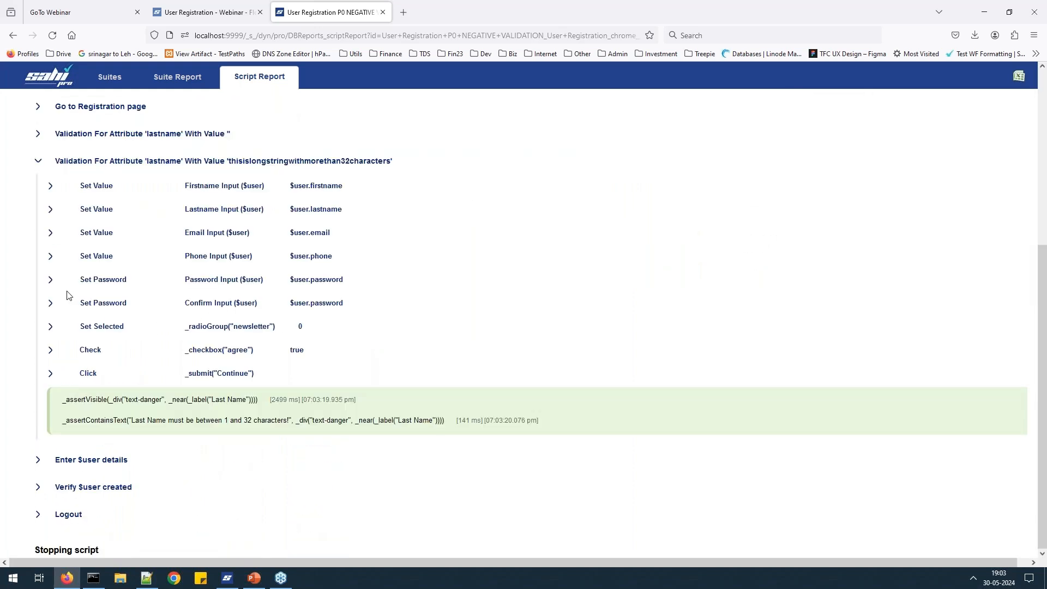
{"action": "left_click", "coordinate": [51, 209]}
{"action": "scroll", "coordinate": [318, 135], "scroll_direction": "up", "scroll_amount": 10}
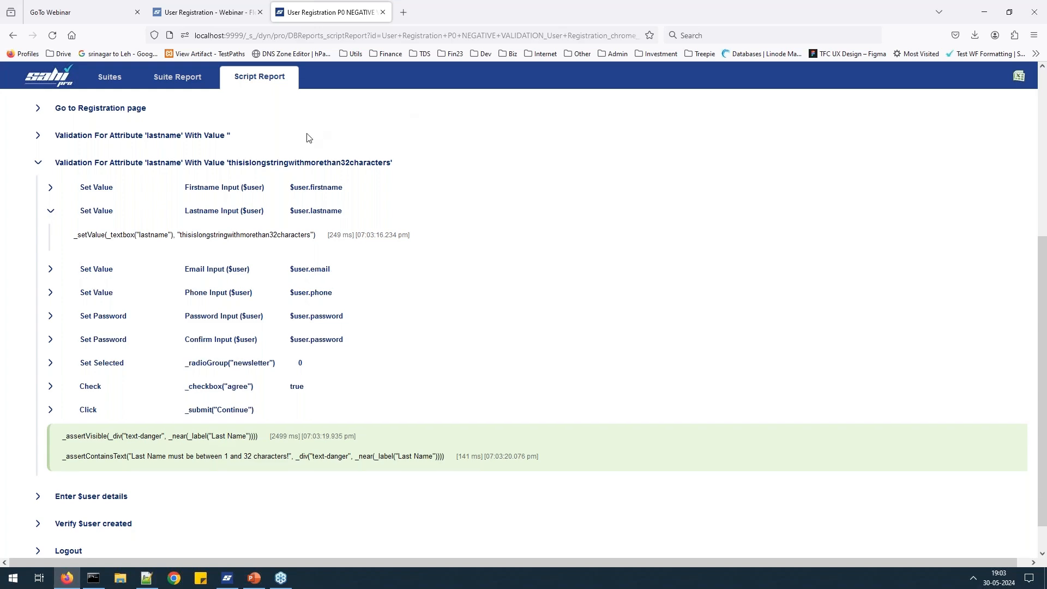
{"action": "left_click", "coordinate": [207, 12]}
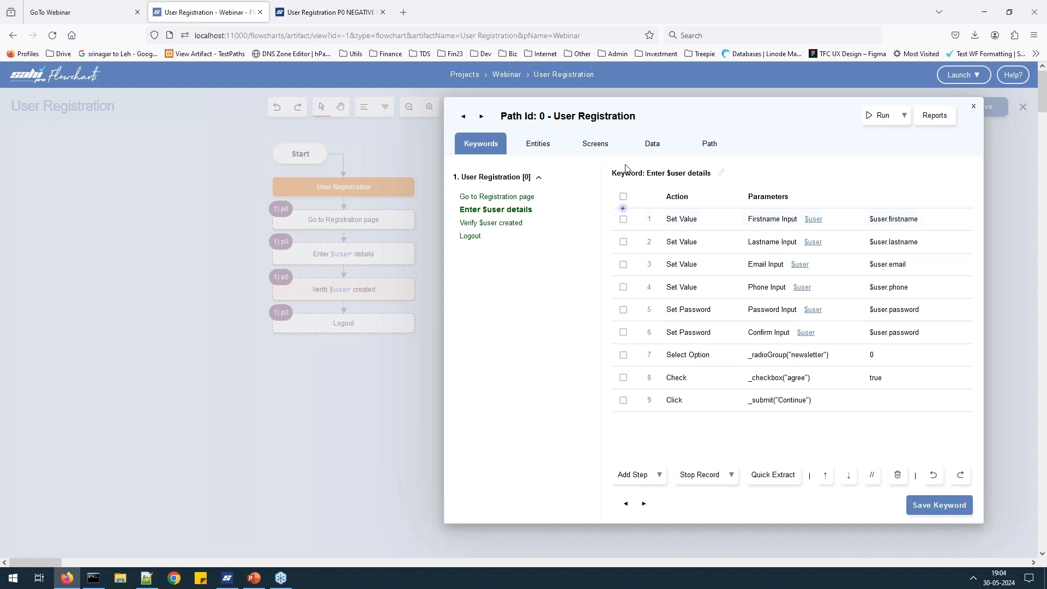
Add the ten suggested invalid emails to email's Negative Validations, then revert them.
{"action": "left_click", "coordinate": [560, 150]}
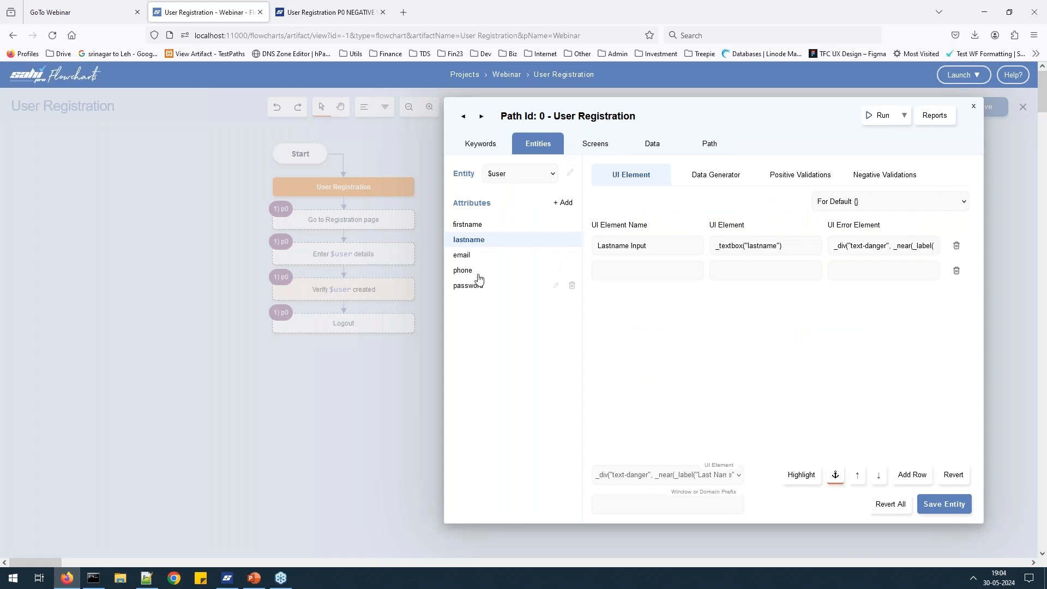
{"action": "left_click", "coordinate": [468, 260]}
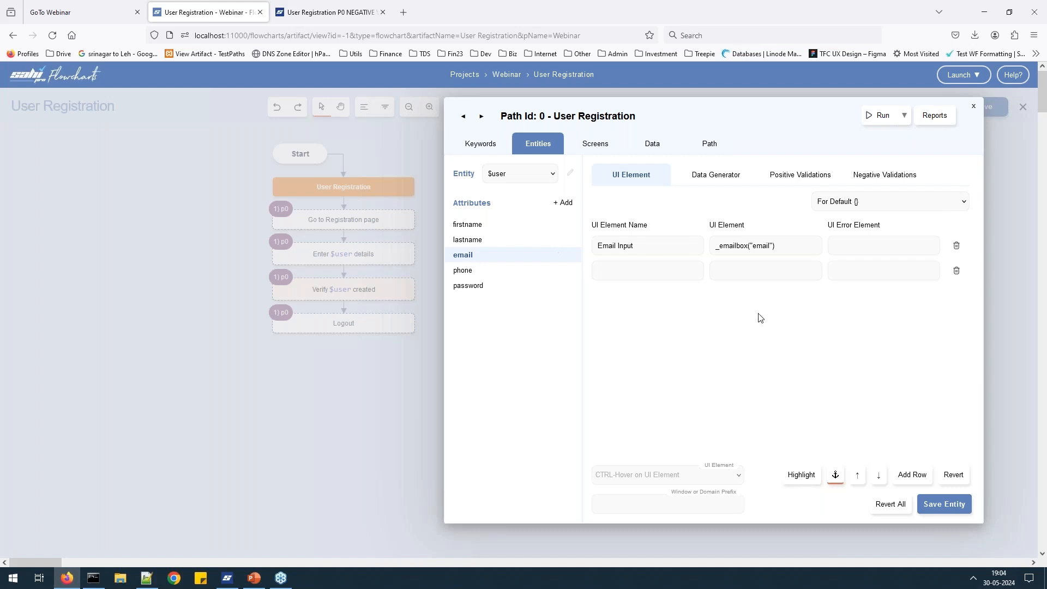
{"action": "left_click", "coordinate": [742, 184]}
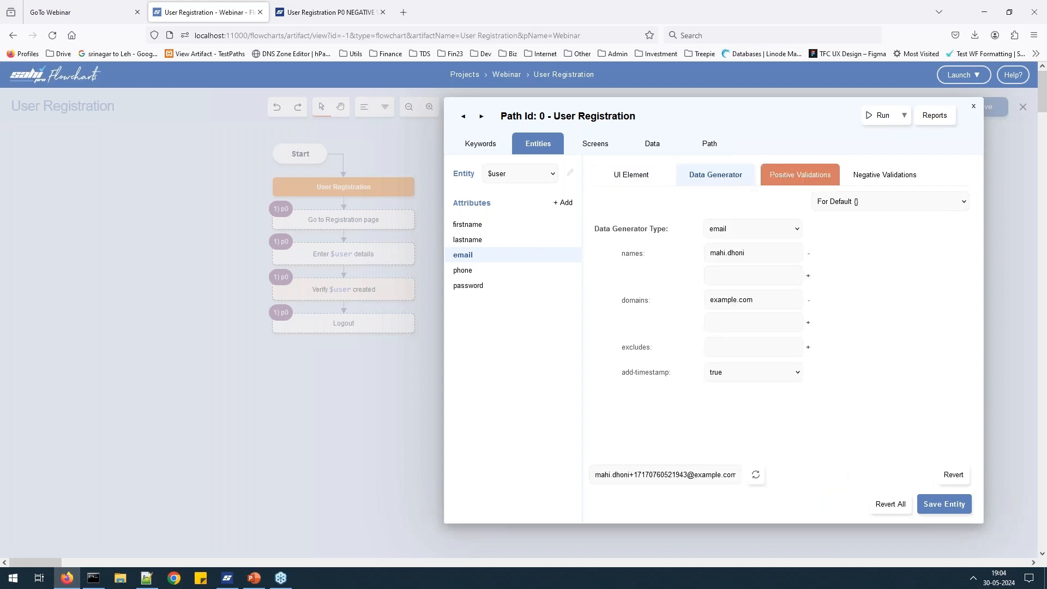
{"action": "left_click", "coordinate": [884, 176]}
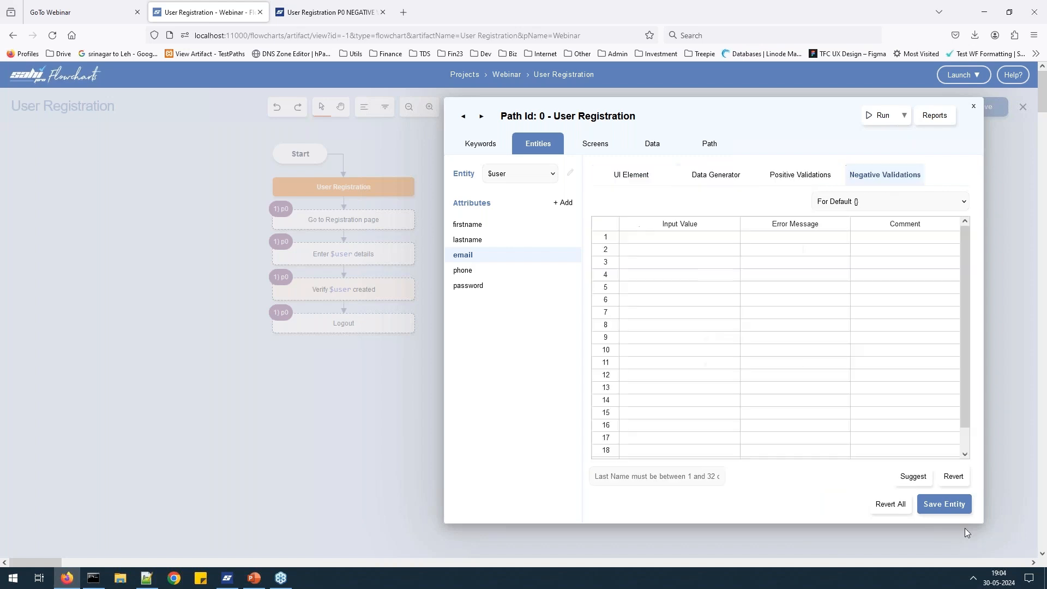
{"action": "left_click", "coordinate": [913, 477]}
{"action": "scroll", "coordinate": [325, 303], "scroll_direction": "down", "scroll_amount": 1}
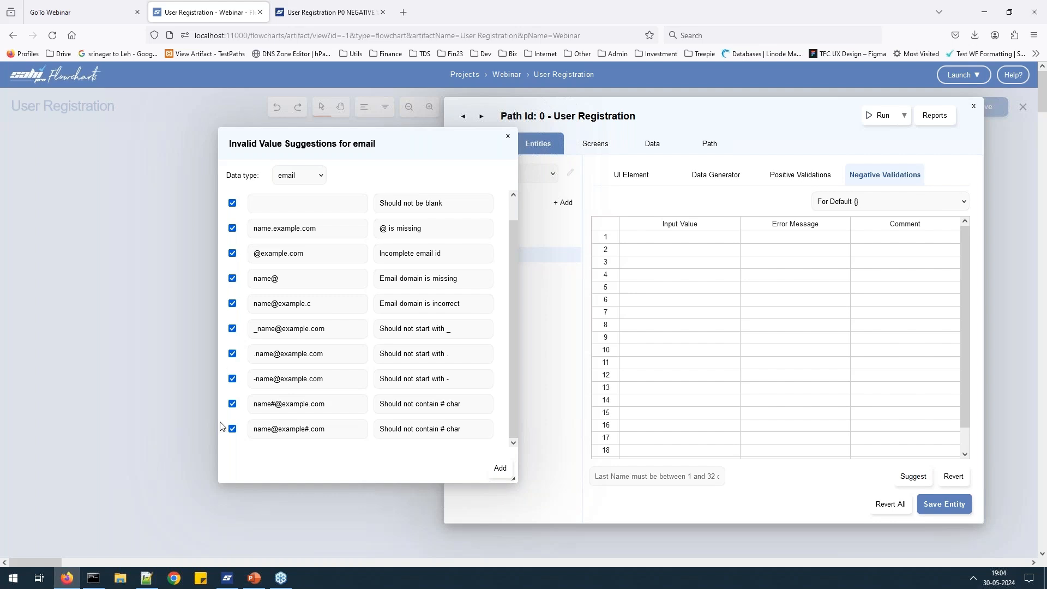
{"action": "left_click", "coordinate": [497, 470]}
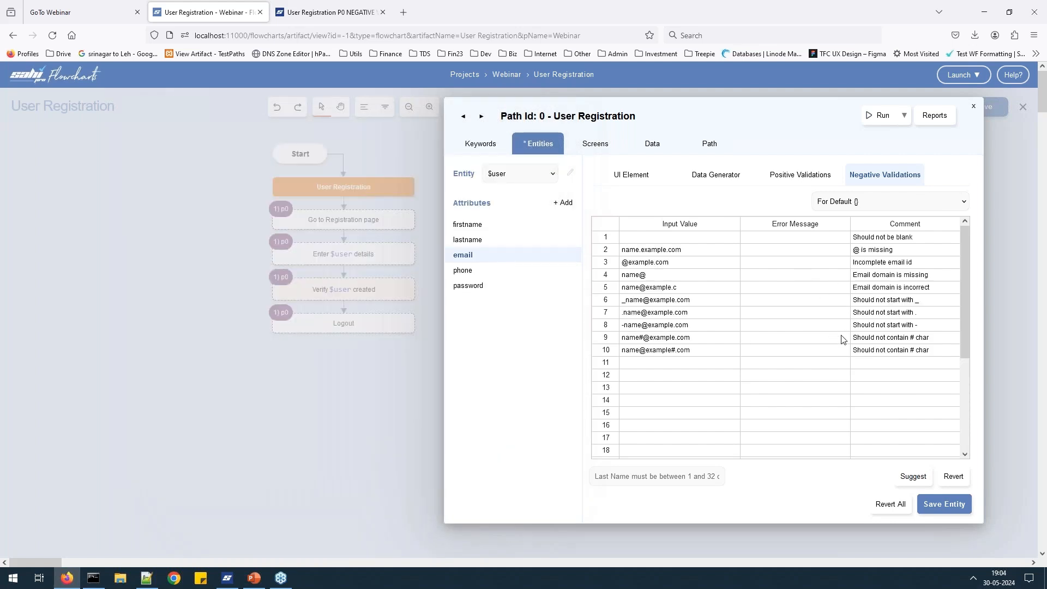
{"action": "left_click", "coordinate": [949, 481]}
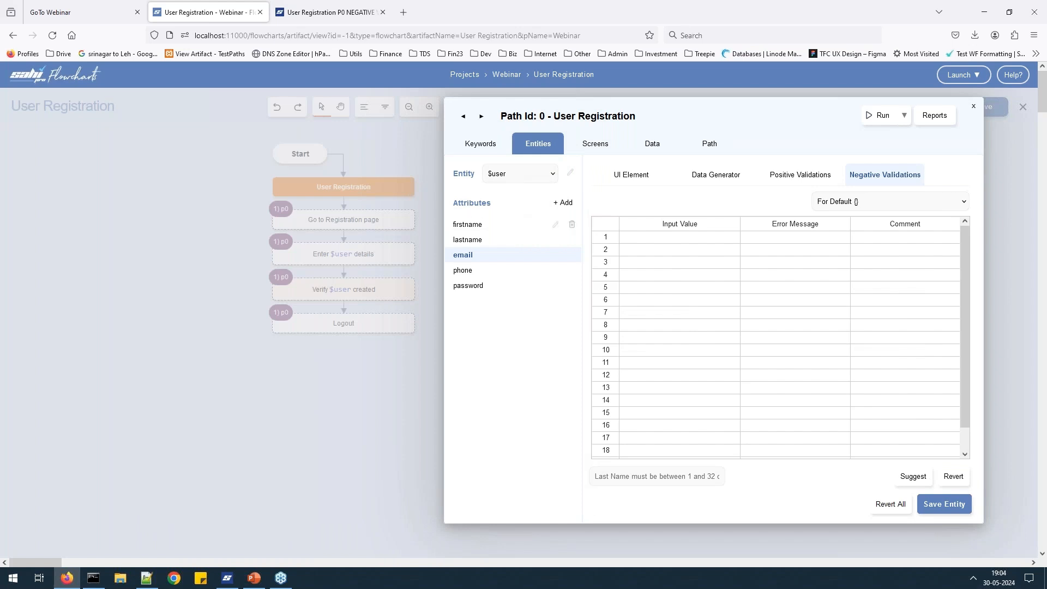
Enter positive validations 'a' (1 Char) and thisislongstringwith32characters (32 Chars) in email's table.
{"action": "left_click", "coordinate": [808, 183]}
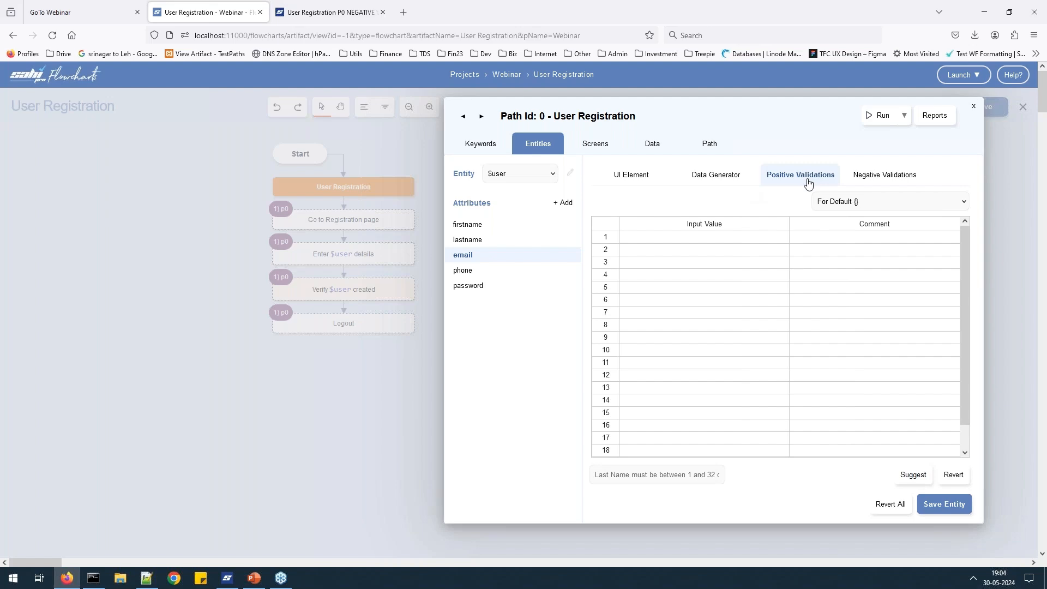
{"action": "key", "text": "alt+Tab"}
{"action": "key", "text": "alt+Tab"}
{"action": "left_click", "coordinate": [753, 239]}
{"action": "type", "text": "a"}
{"action": "left_click", "coordinate": [883, 237]}
{"action": "type", "text": "1 Char"}
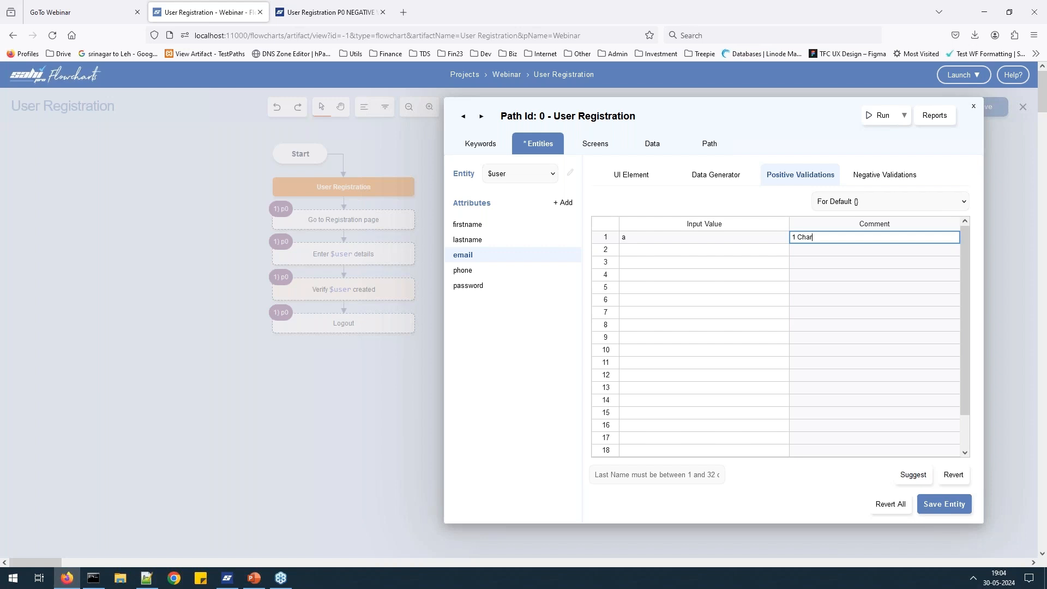
{"action": "left_click", "coordinate": [860, 248]}
{"action": "type", "text": "32"}
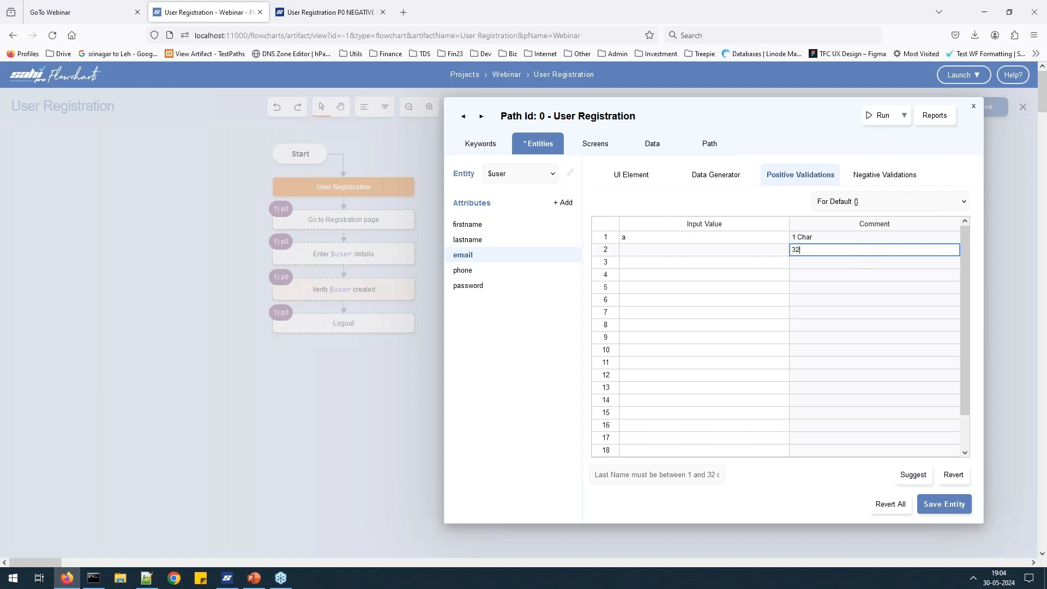
{"action": "type", "text": " Chars"}
{"action": "key", "text": "alt+Tab"}
{"action": "double_click", "coordinate": [188, 58]}
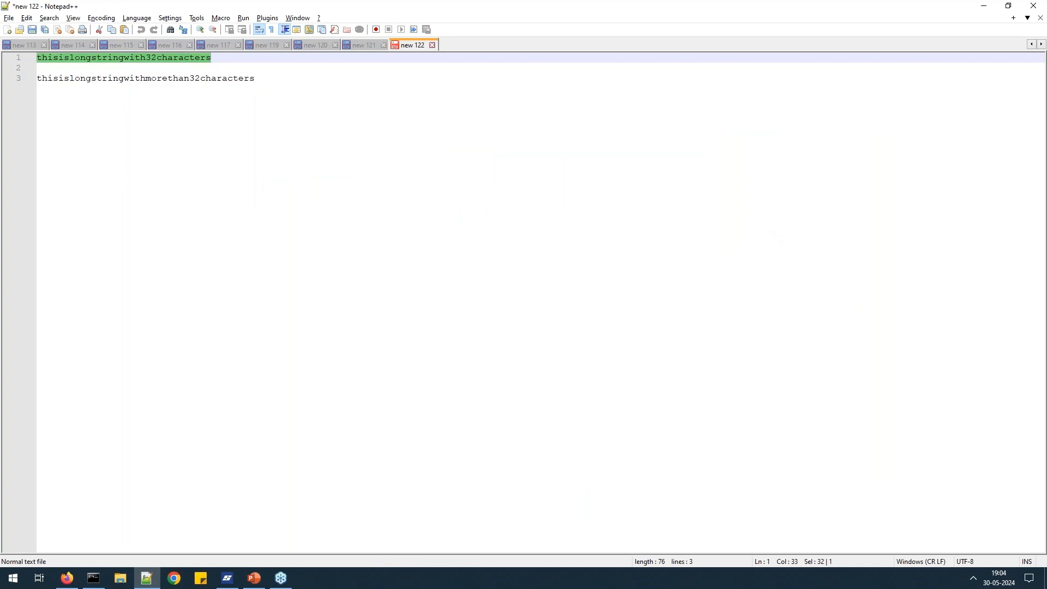
{"action": "key", "text": "ctrl+c"}
{"action": "key", "text": "alt+Tab"}
{"action": "left_click", "coordinate": [743, 253]}
{"action": "key", "text": "ctrl+v"}
{"action": "left_click", "coordinate": [875, 303]}
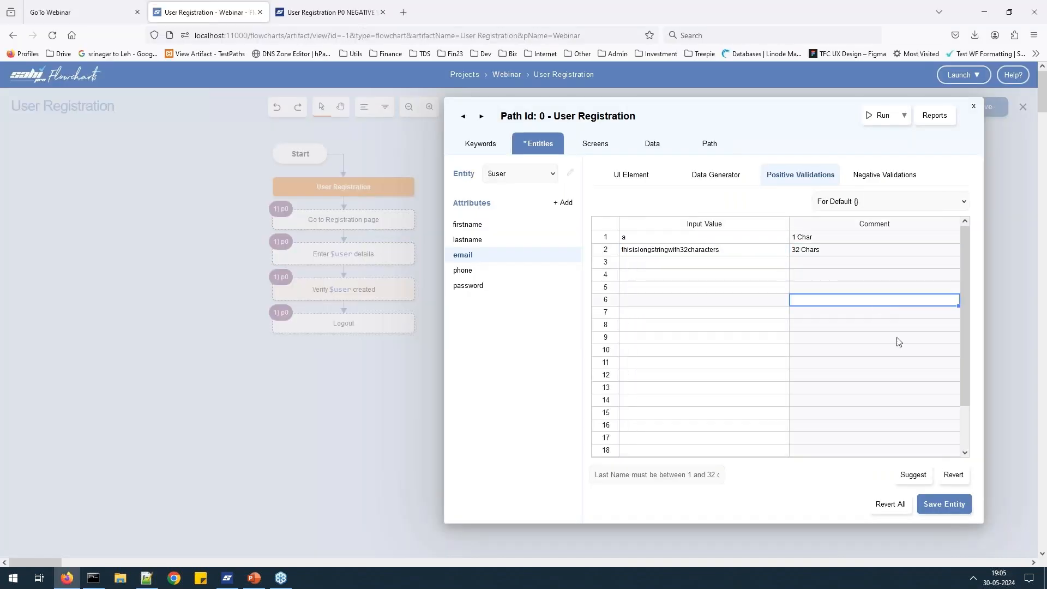
Move both validation rows from email to lastname's Positive Validations and save the entity.
{"action": "left_click", "coordinate": [647, 225]}
{"action": "left_click_drag", "start_coordinate": [648, 237], "coordinate": [810, 252]}
{"action": "key", "text": "Delete"}
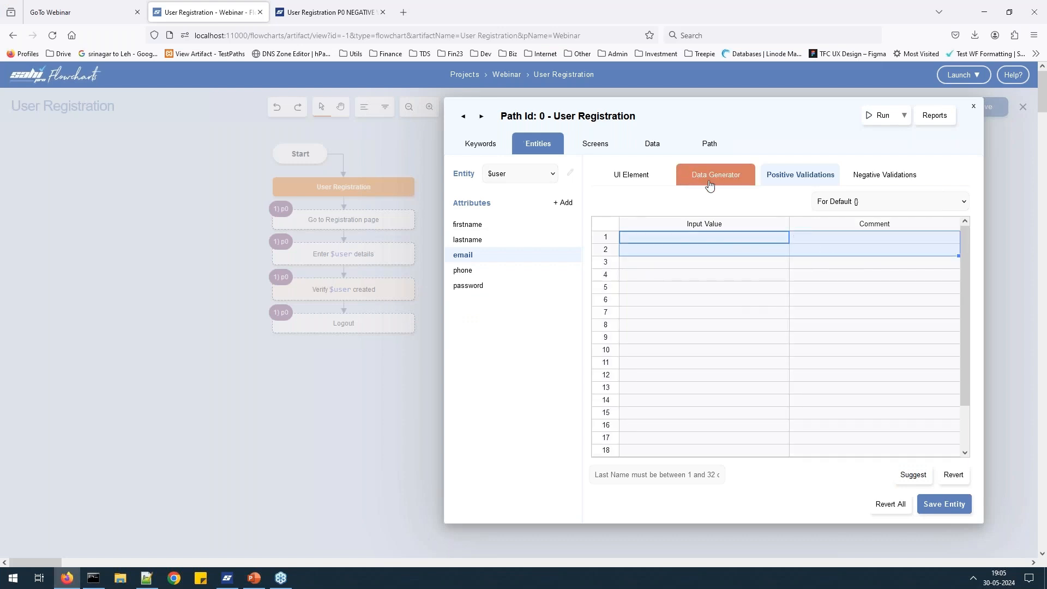
{"action": "left_click", "coordinate": [467, 240]}
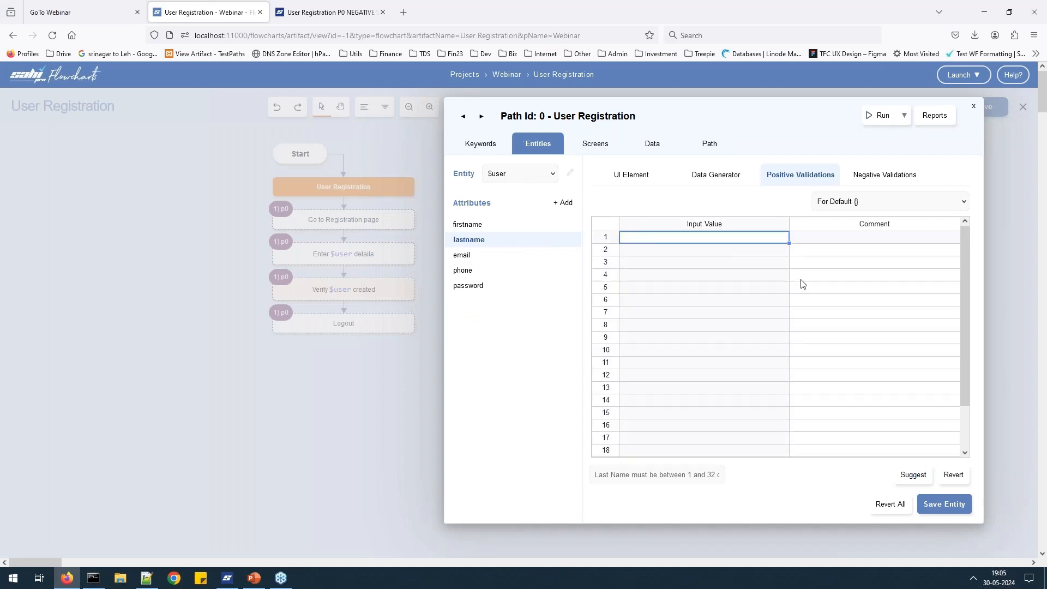
{"action": "key", "text": "ctrl+v"}
{"action": "left_click", "coordinate": [947, 505]}
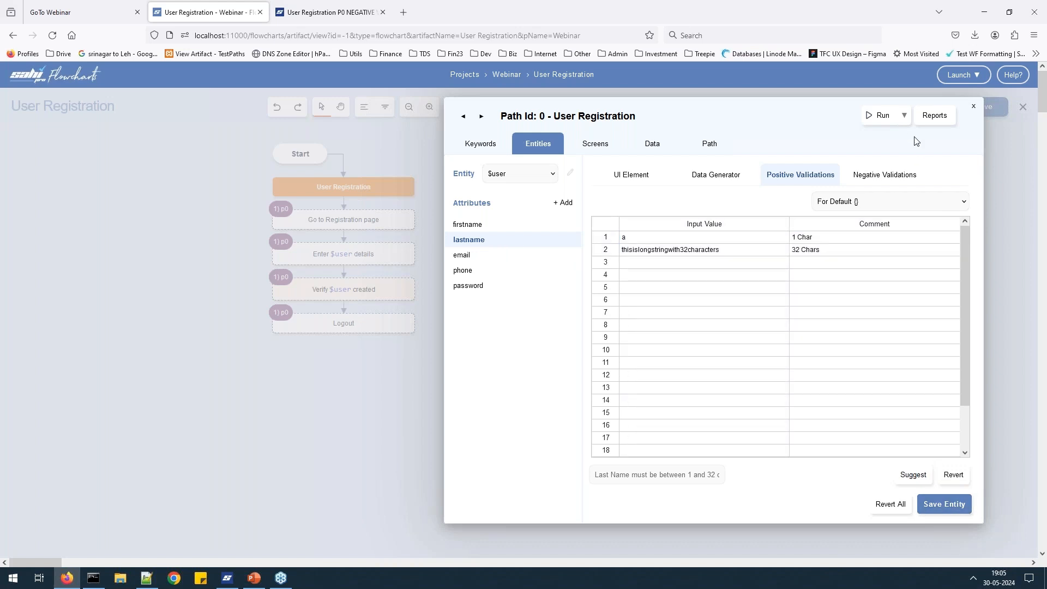
In Run settings, include the normal path and exclude negative validations.
{"action": "left_click", "coordinate": [881, 123]}
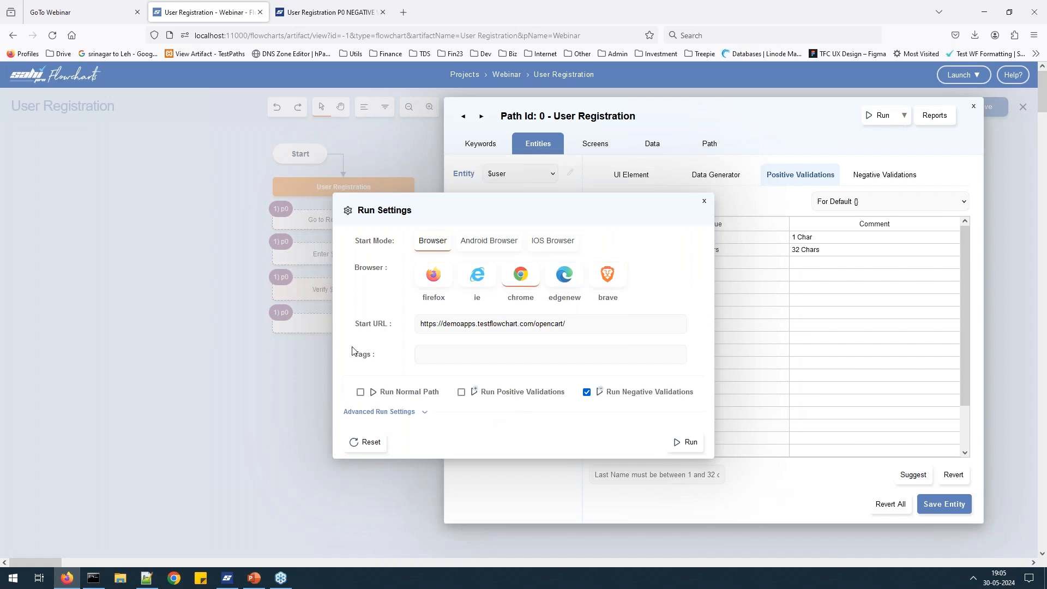
{"action": "left_click", "coordinate": [420, 392]}
{"action": "left_click", "coordinate": [651, 383]}
{"action": "left_click", "coordinate": [703, 203]}
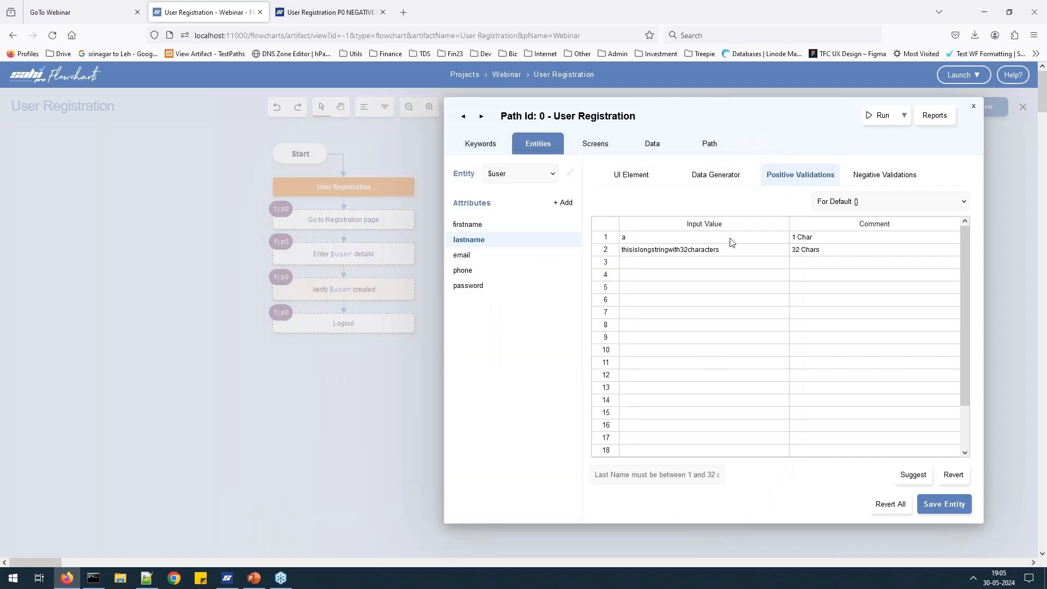
Create a new data source named 'user' on the Data tab and clear its placeholder cells A1:A2.
{"action": "left_click", "coordinate": [665, 145]}
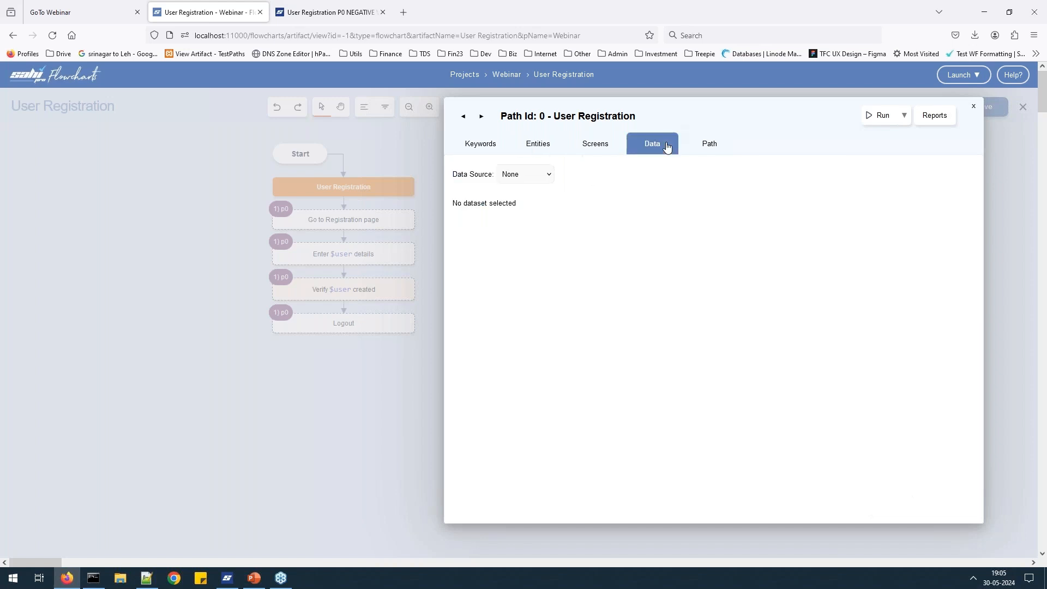
{"action": "left_click", "coordinate": [545, 173]}
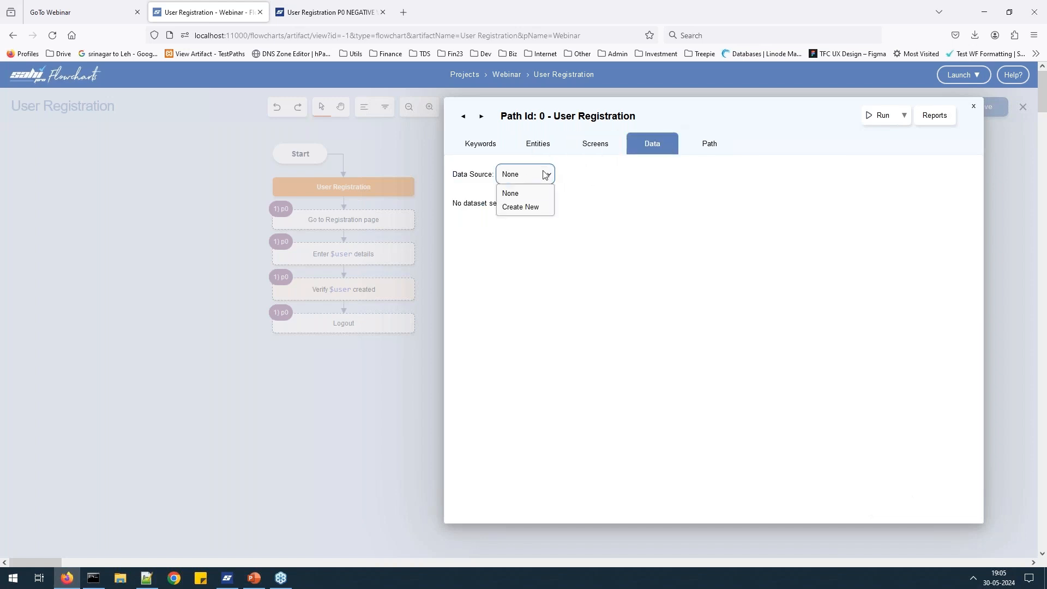
{"action": "left_click", "coordinate": [528, 209]}
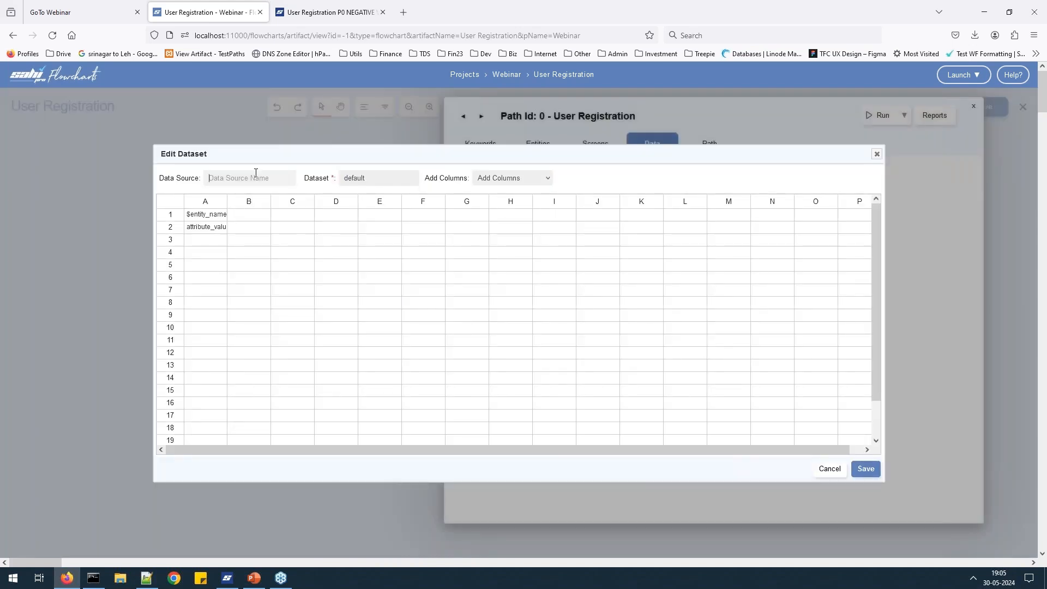
{"action": "type", "text": "users"}
{"action": "key", "text": "Tab"}
{"action": "left_click_drag", "start_coordinate": [204, 213], "coordinate": [213, 229]}
{"action": "key", "text": "Up"}
{"action": "key", "text": "shift+Down"}
{"action": "key", "text": "Delete"}
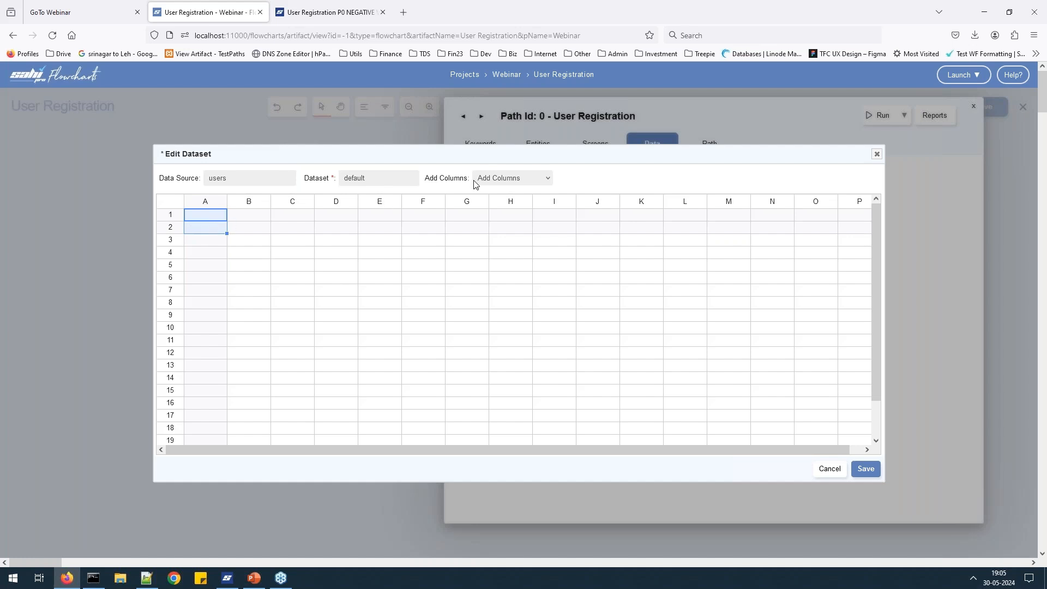
Add $user.firstname and $user.lastname columns with rows a/a and b/b, then discard the draft.
{"action": "left_click", "coordinate": [503, 180]}
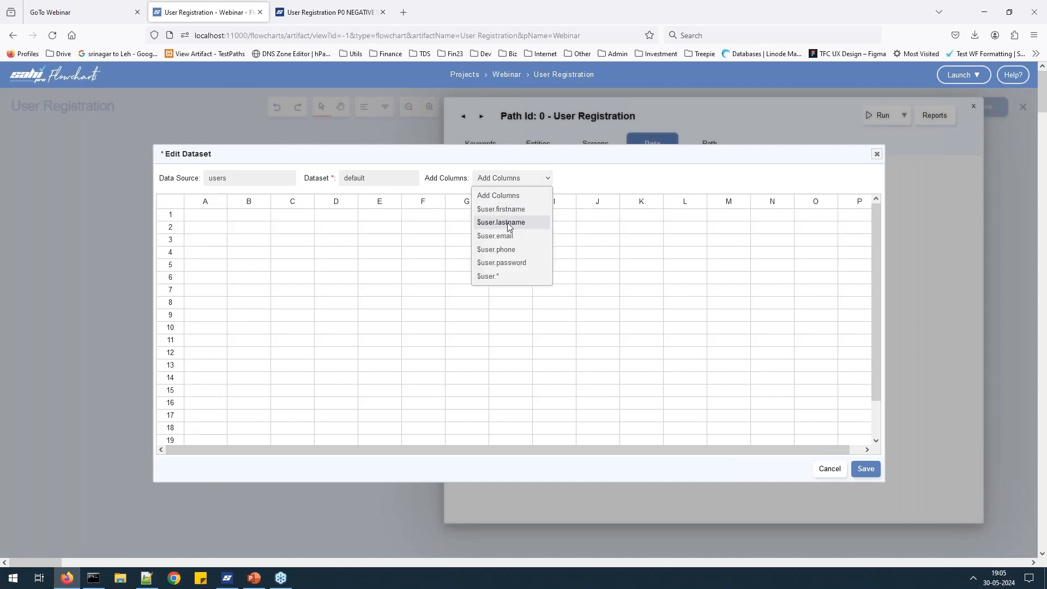
{"action": "left_click", "coordinate": [517, 210]}
{"action": "left_click", "coordinate": [524, 179]}
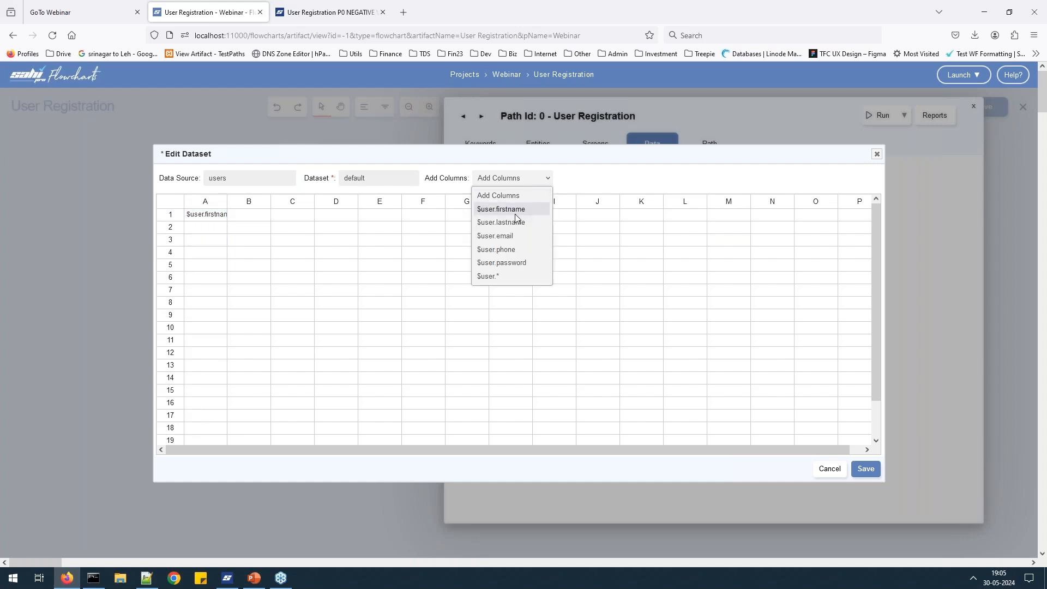
{"action": "left_click", "coordinate": [512, 224]}
{"action": "left_click", "coordinate": [208, 228]}
{"action": "type", "text": "a"}
{"action": "key", "text": "Tab"}
{"action": "type", "text": "a"}
{"action": "left_click", "coordinate": [211, 245]}
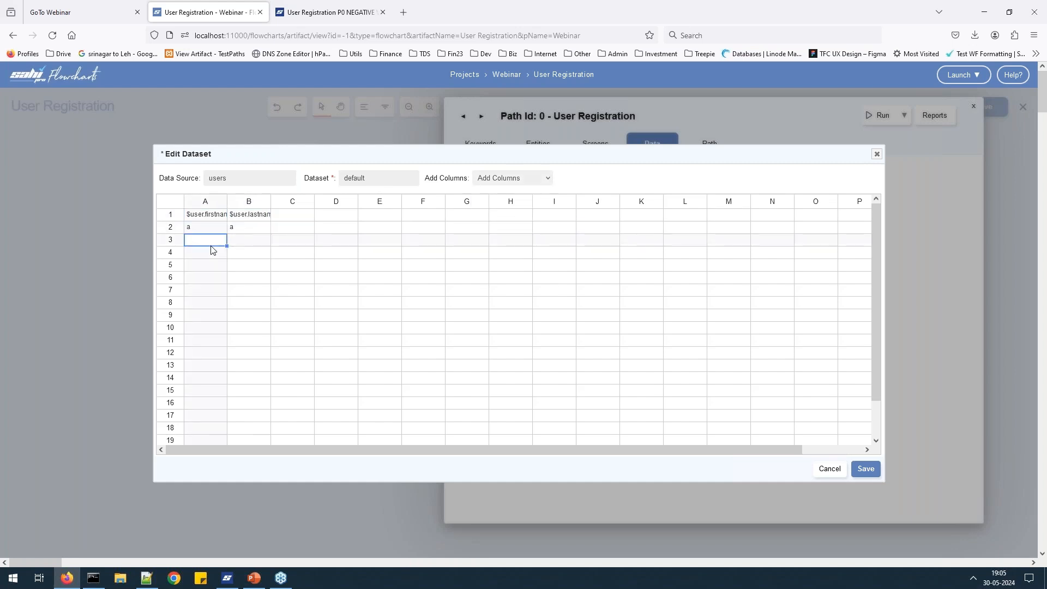
{"action": "type", "text": "b"}
{"action": "key", "text": "Tab"}
{"action": "type", "text": "b"}
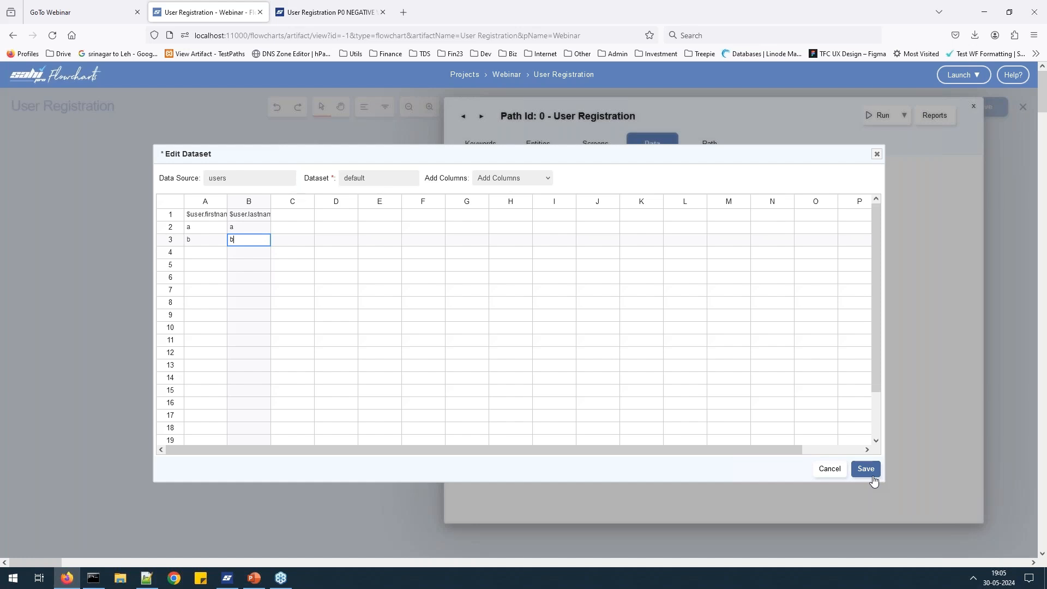
{"action": "left_click", "coordinate": [877, 153]}
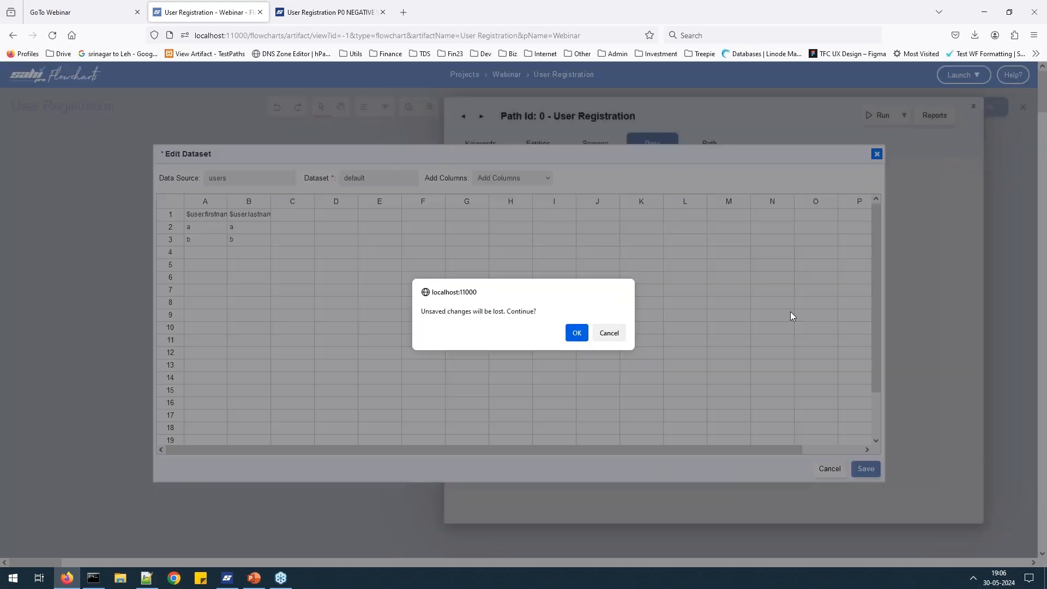
{"action": "left_click", "coordinate": [576, 332]}
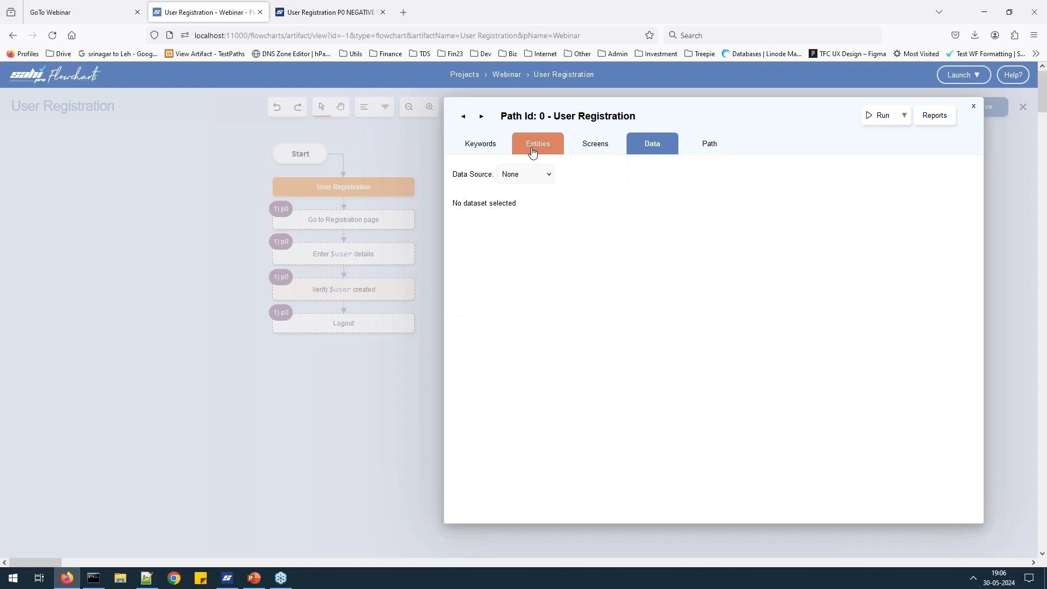
Close the path details and check Enter $user details' Data / Loop dataset, leaving Data Source None.
{"action": "left_click", "coordinate": [972, 112]}
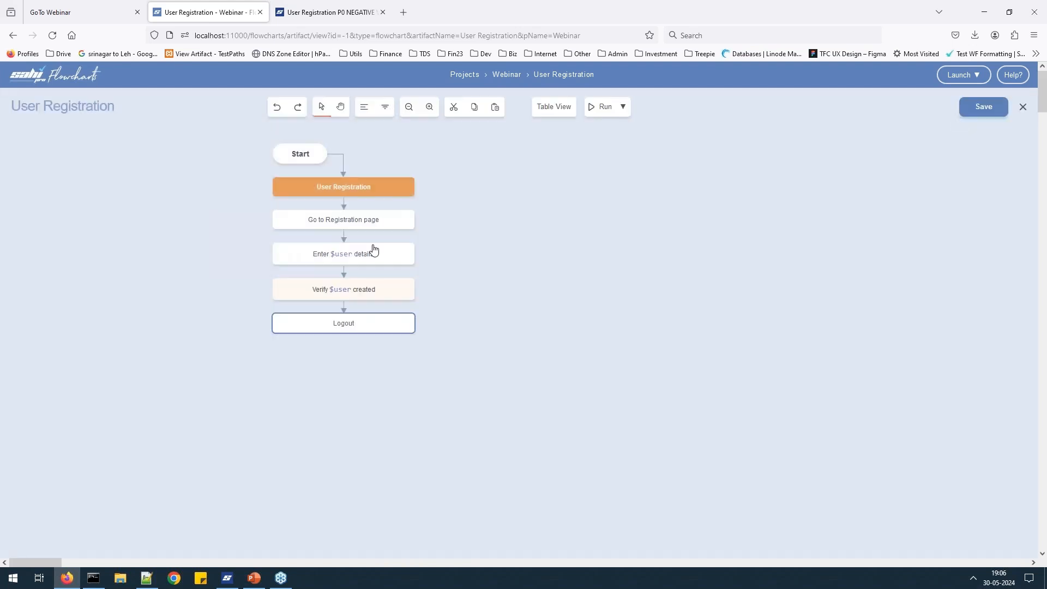
{"action": "right_click", "coordinate": [391, 254]}
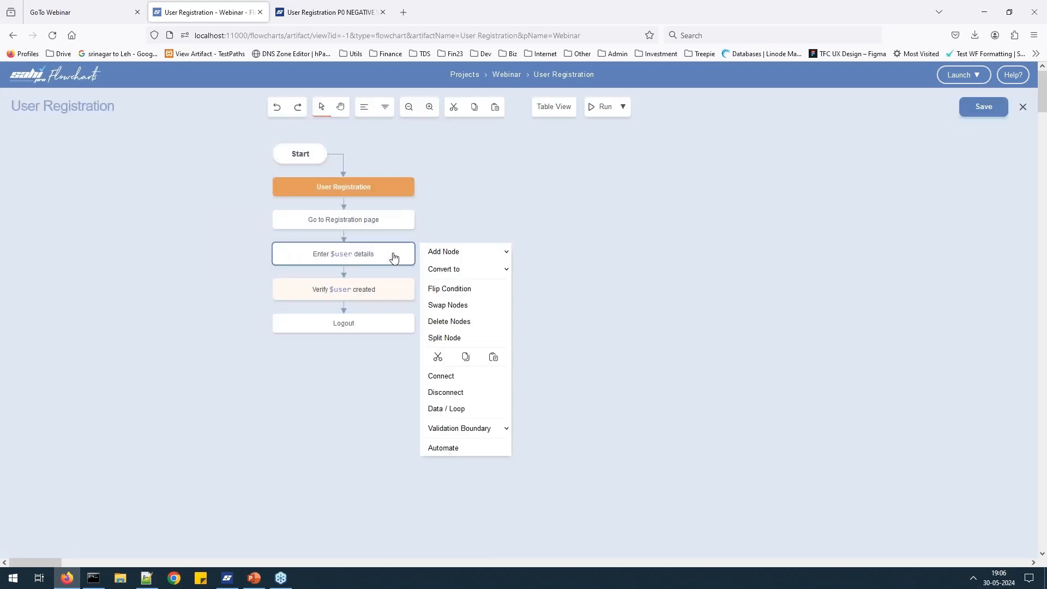
{"action": "left_click", "coordinate": [492, 408]}
{"action": "left_click", "coordinate": [508, 276]}
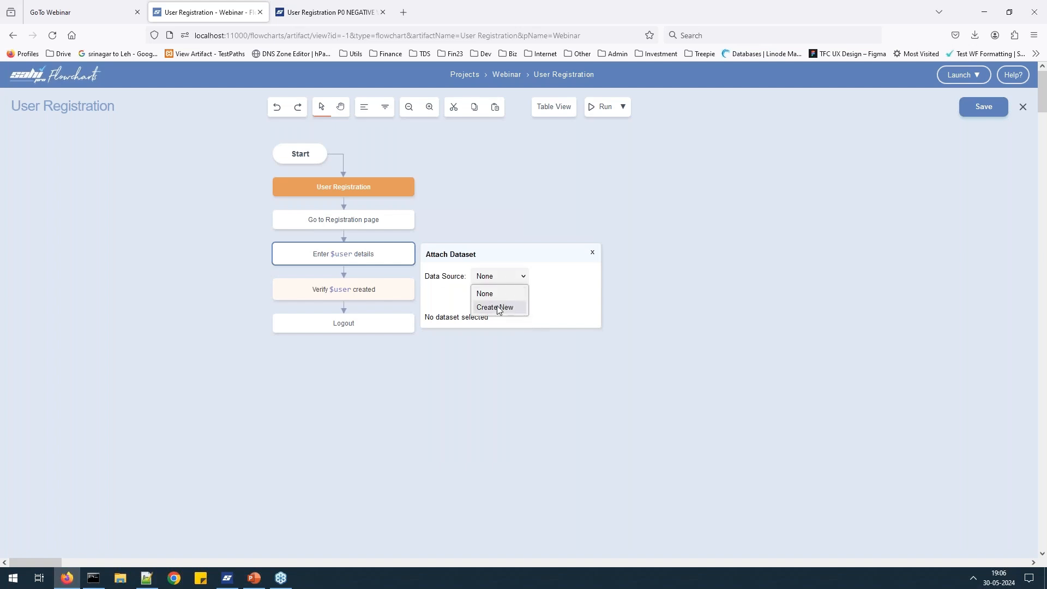
{"action": "left_click", "coordinate": [598, 269]}
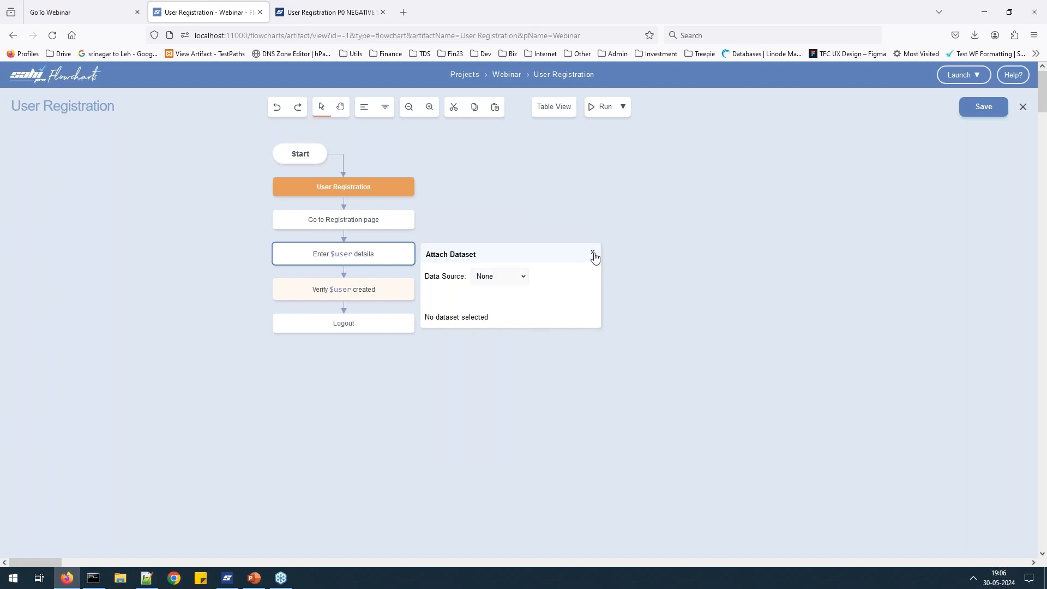
{"action": "left_click", "coordinate": [592, 252]}
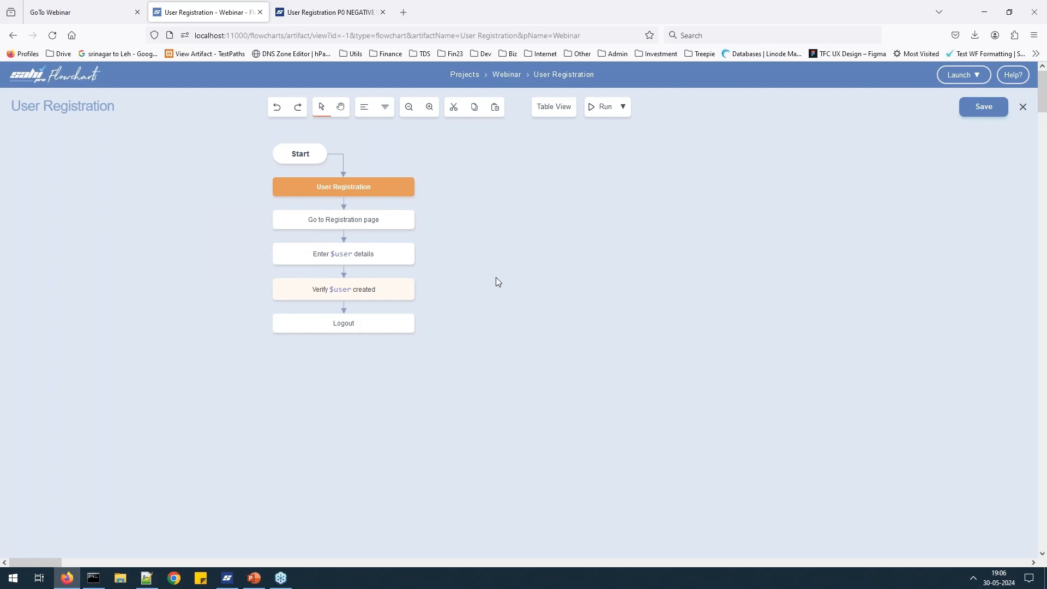
Insert a '$user.exists' condition node between Enter $user details and Verify $user created.
{"action": "right_click", "coordinate": [384, 293]}
{"action": "left_click_drag", "start_coordinate": [388, 294], "coordinate": [385, 356]}
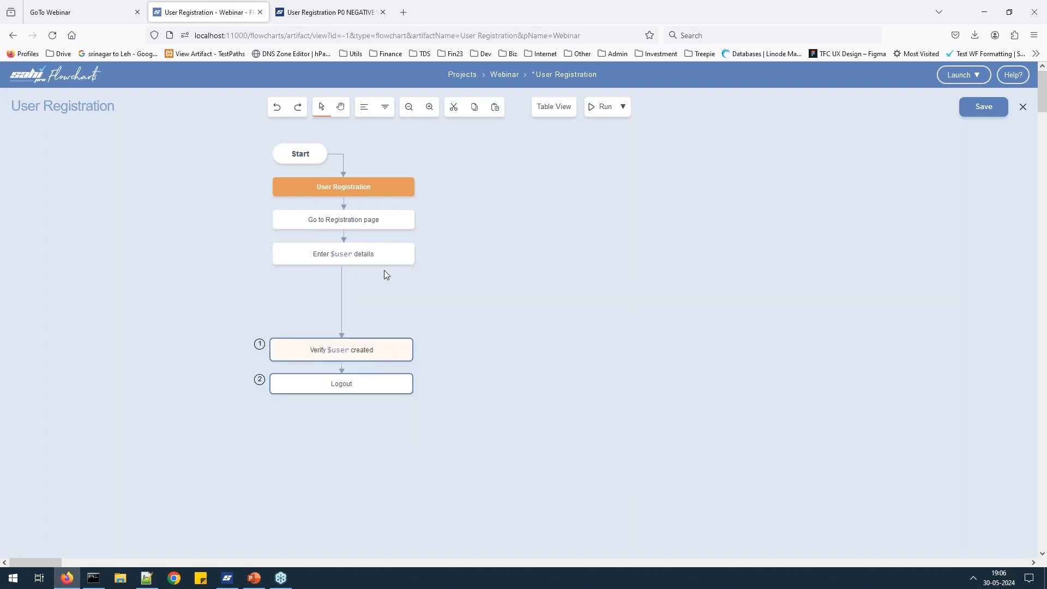
{"action": "left_click", "coordinate": [383, 262]}
{"action": "left_click", "coordinate": [378, 352], "text": "ctrl"}
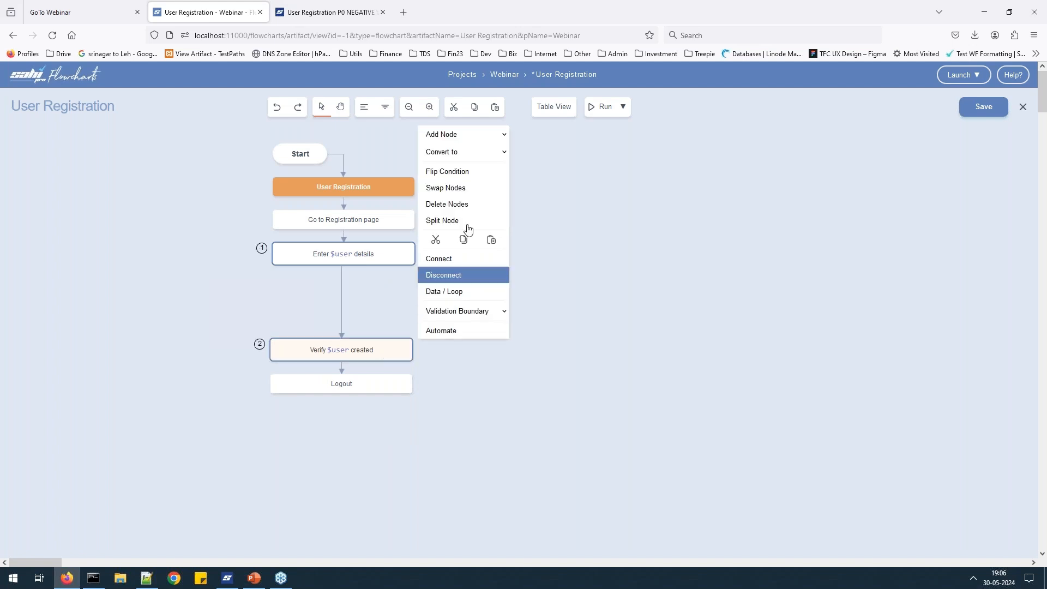
{"action": "left_click", "coordinate": [466, 135]}
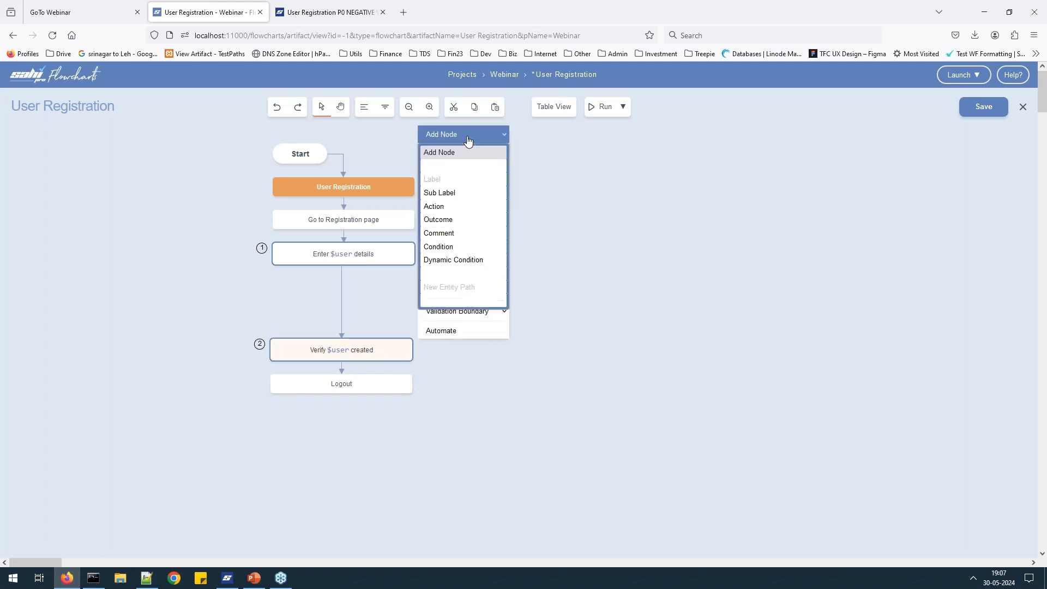
{"action": "left_click", "coordinate": [456, 247]}
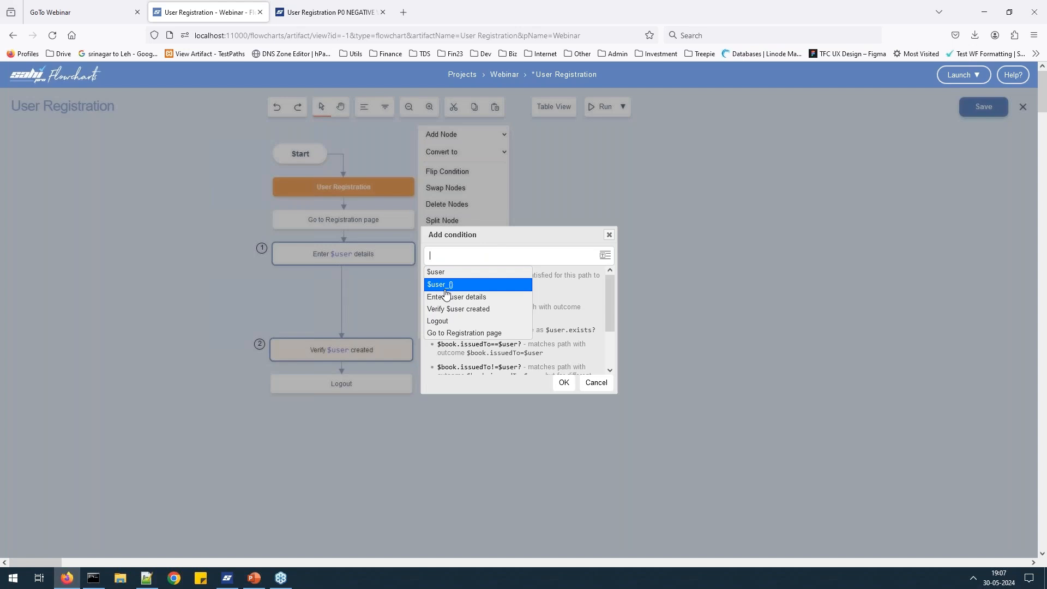
{"action": "type", "text": "$user."}
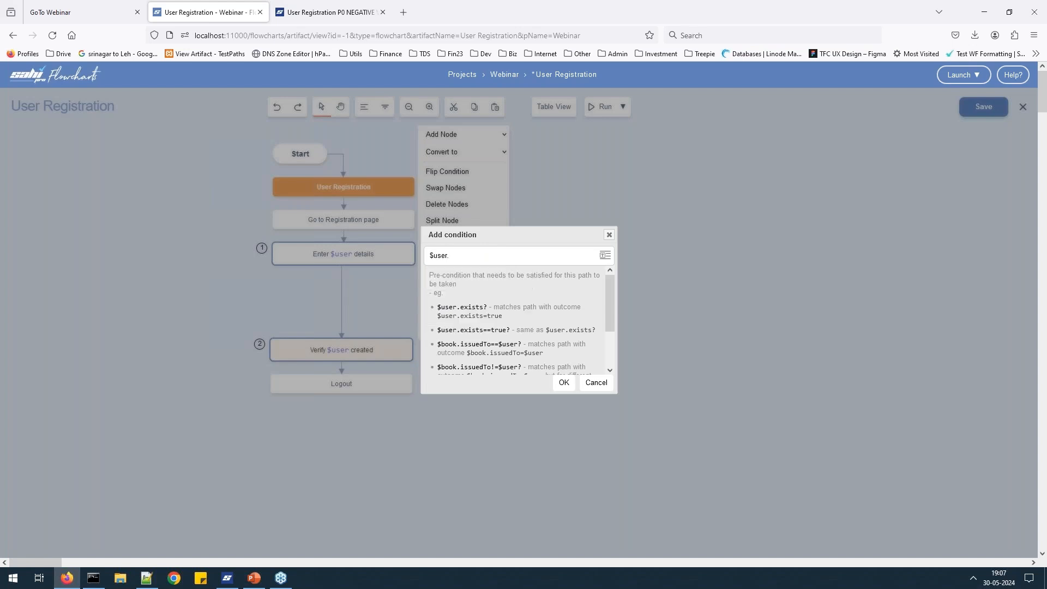
{"action": "type", "text": "exists"}
{"action": "left_click", "coordinate": [562, 384]}
{"action": "left_click", "coordinate": [626, 228]}
{"action": "left_click", "coordinate": [381, 385]}
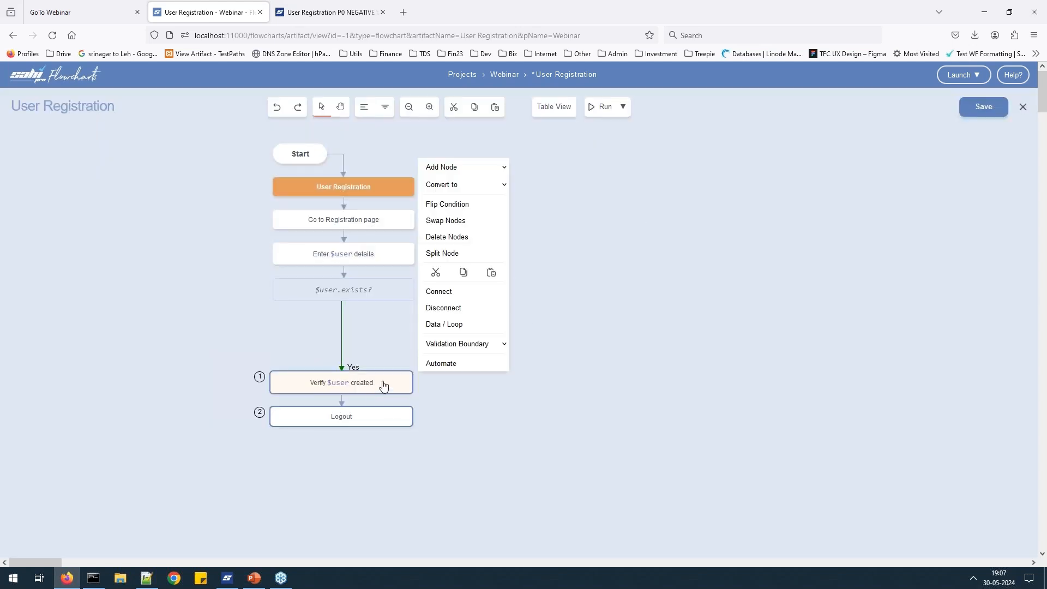
{"action": "left_click", "coordinate": [381, 298]}
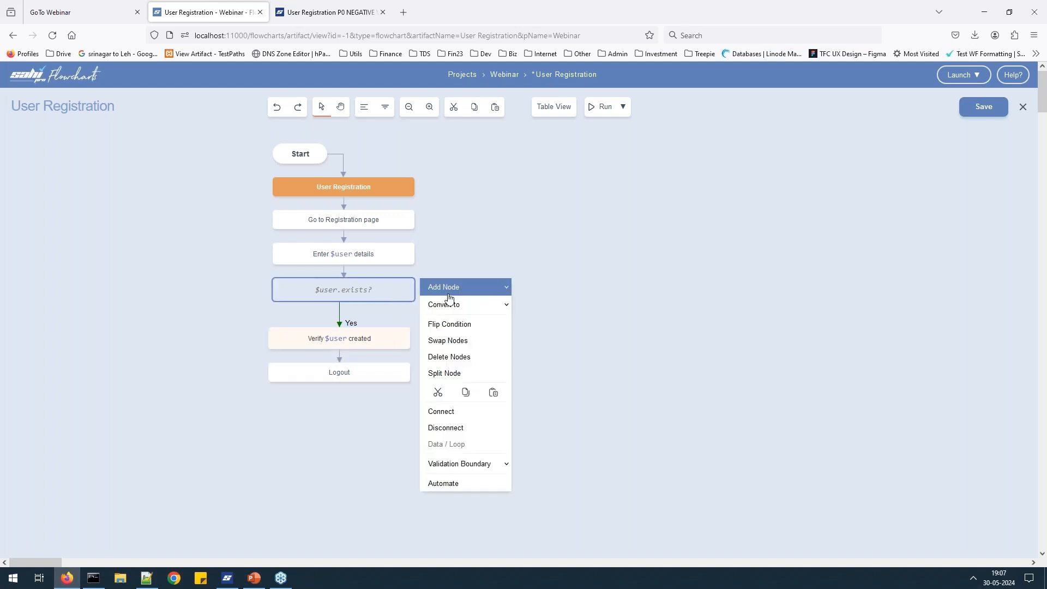
Flip $user.exists? so Verify $user created is No; add outcome 'Verify $user cannot reregister' on Yes.
{"action": "left_click", "coordinate": [465, 325]}
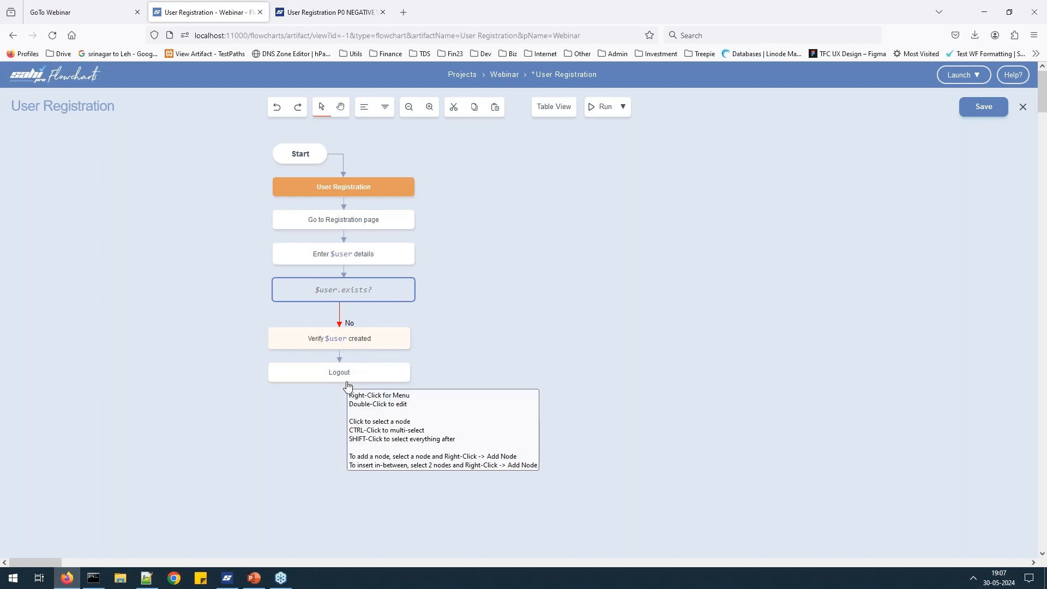
{"action": "right_click", "coordinate": [399, 292]}
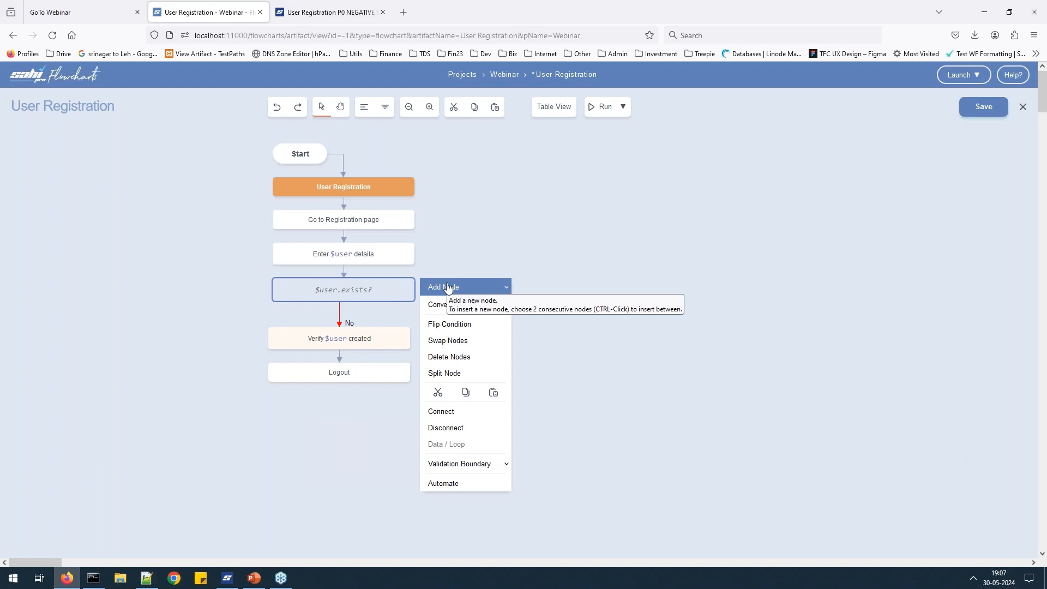
{"action": "left_click", "coordinate": [448, 288]}
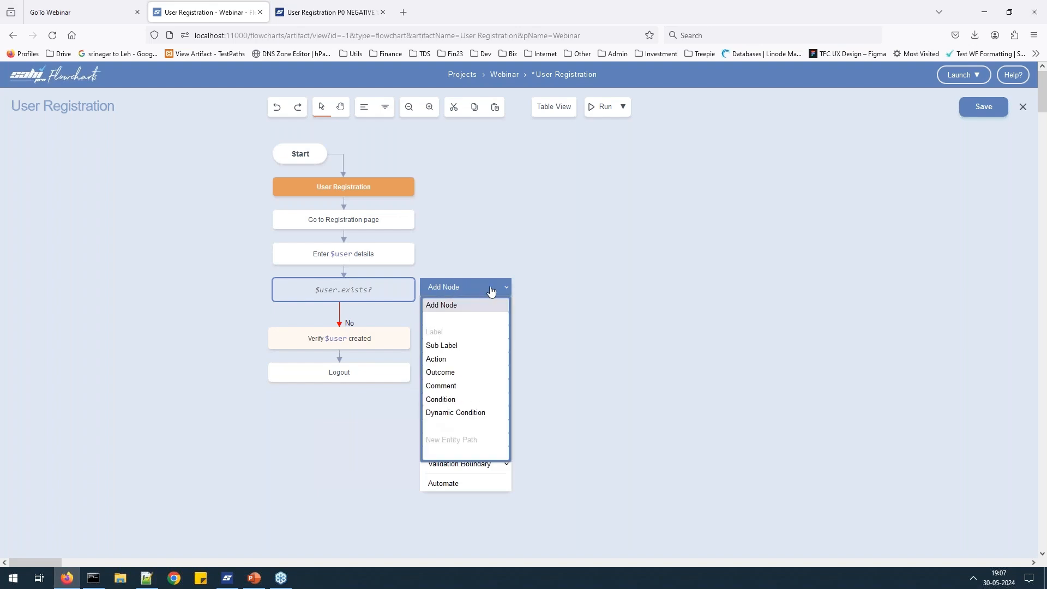
{"action": "left_click", "coordinate": [469, 373]}
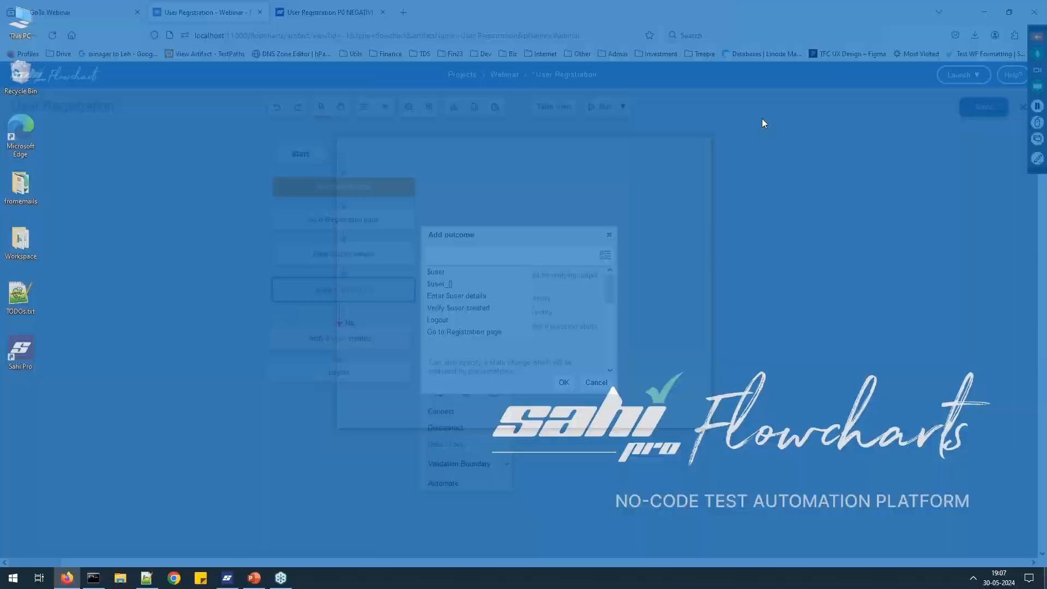
{"action": "type", "text": "CV"}
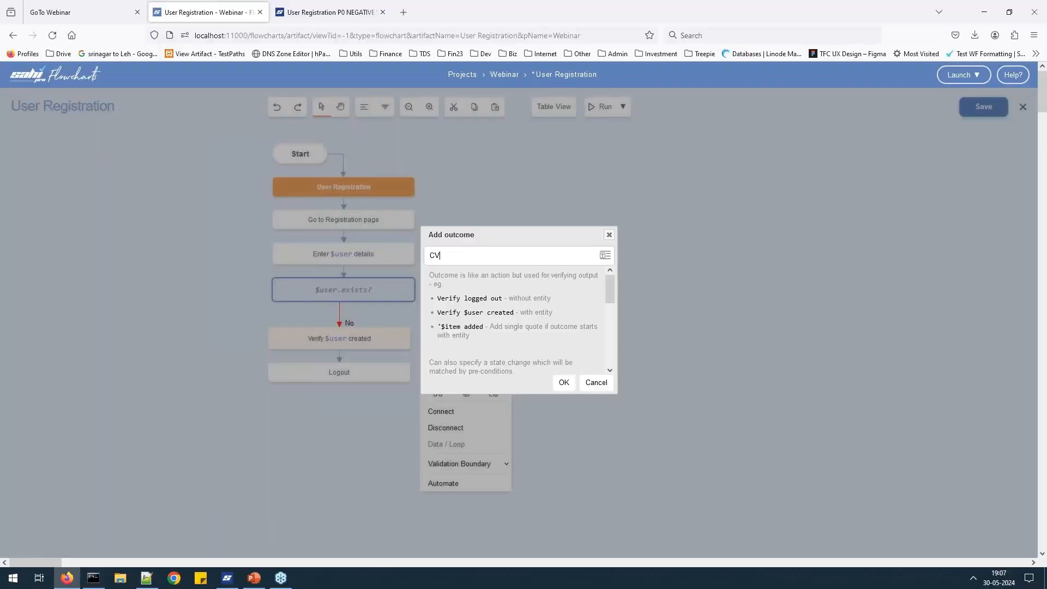
{"action": "key", "text": "BackSpace"}
{"action": "key", "text": "BackSpace"}
{"action": "type", "text": "Verify"}
{"action": "type", "text": "us"}
{"action": "key", "text": "BackSpace"}
{"action": "key", "text": "BackSpace"}
{"action": "type", "text": "$us"}
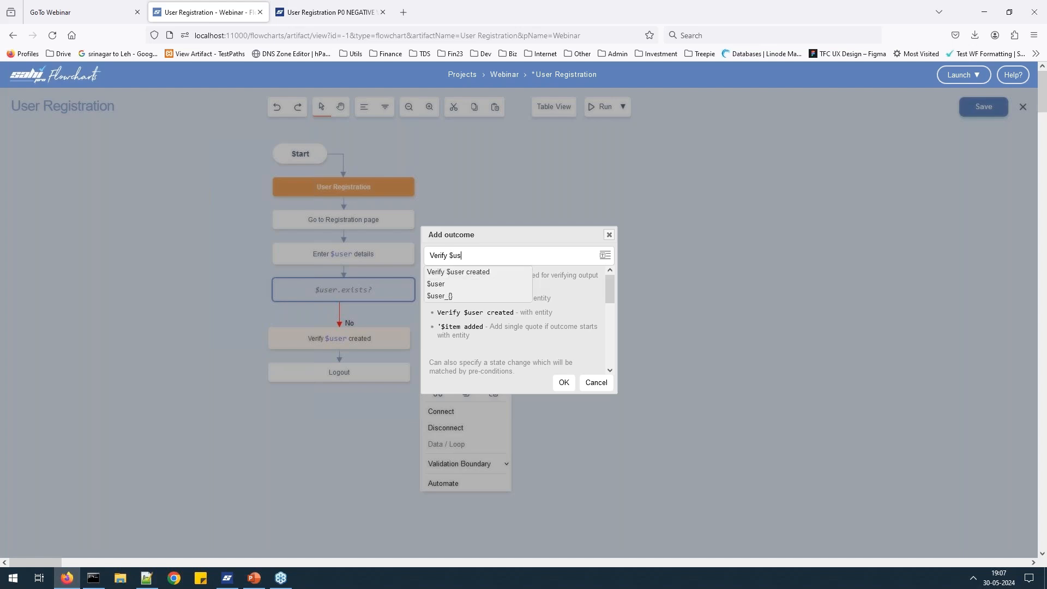
{"action": "type", "text": "er cannot re"}
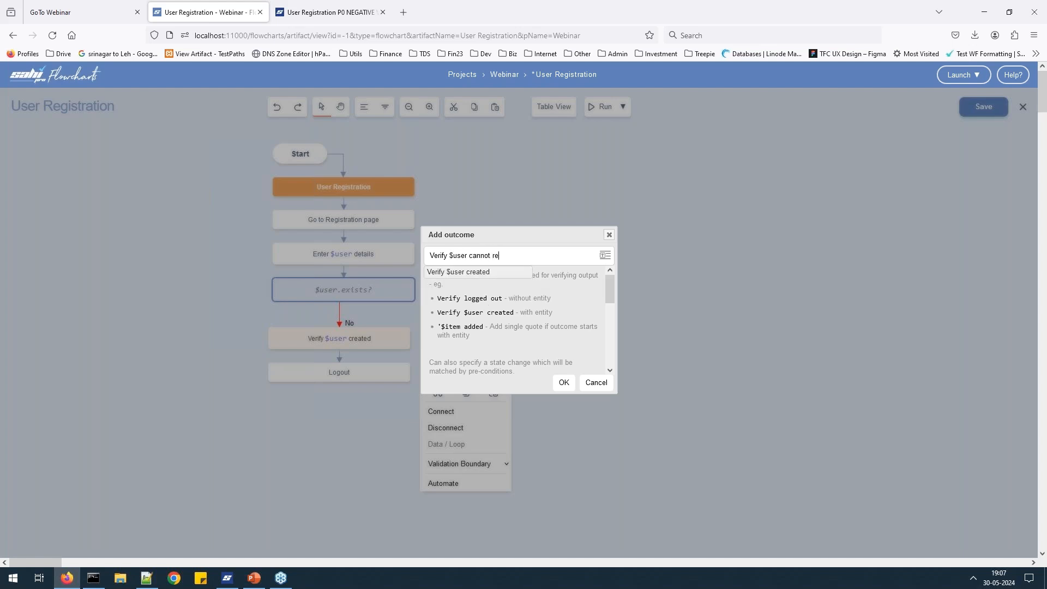
{"action": "type", "text": "register"}
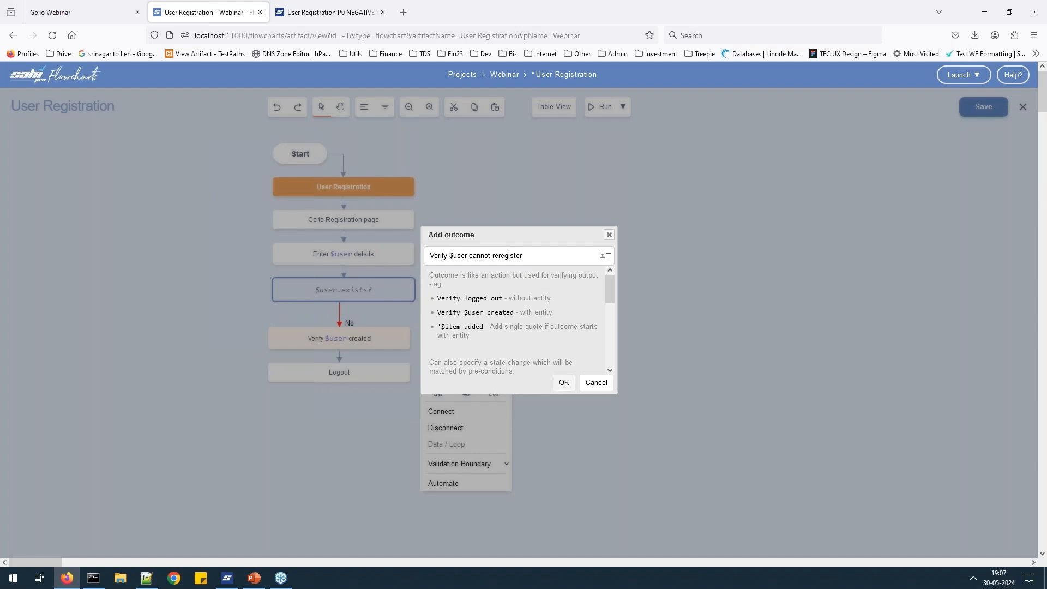
{"action": "left_click", "coordinate": [562, 384]}
{"action": "left_click", "coordinate": [758, 241]}
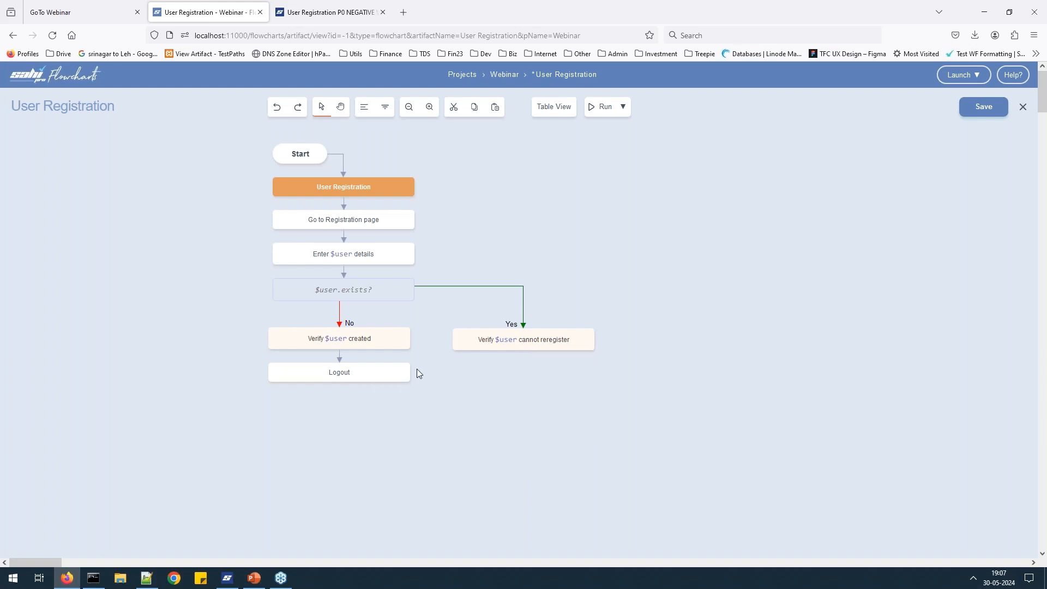
Add an outcome node reading '$user.exists=true' directly after the Logout step.
{"action": "right_click", "coordinate": [357, 379]}
{"action": "left_click", "coordinate": [460, 159]}
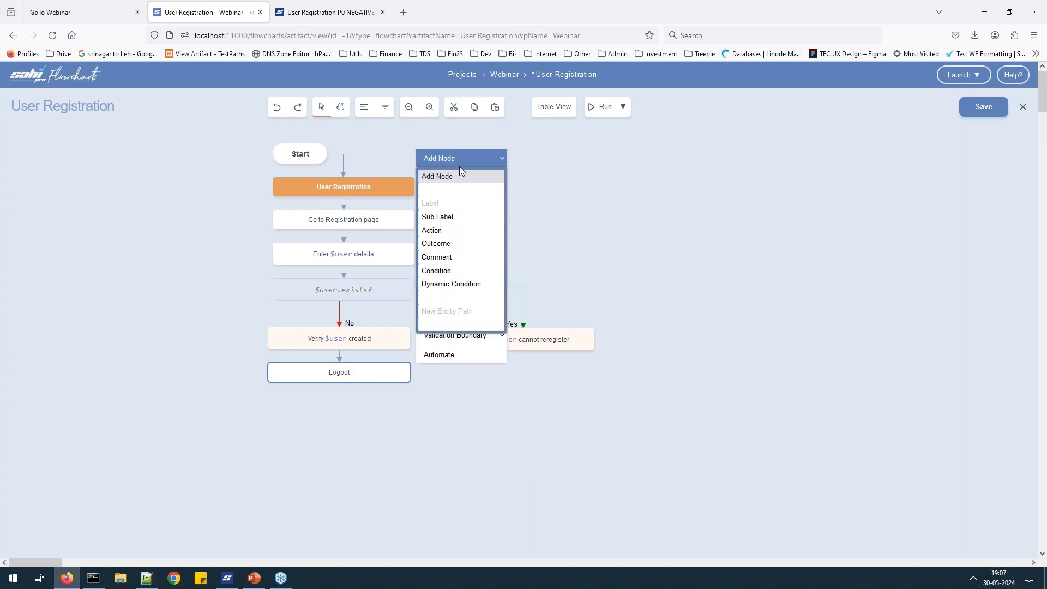
{"action": "left_click", "coordinate": [464, 243]}
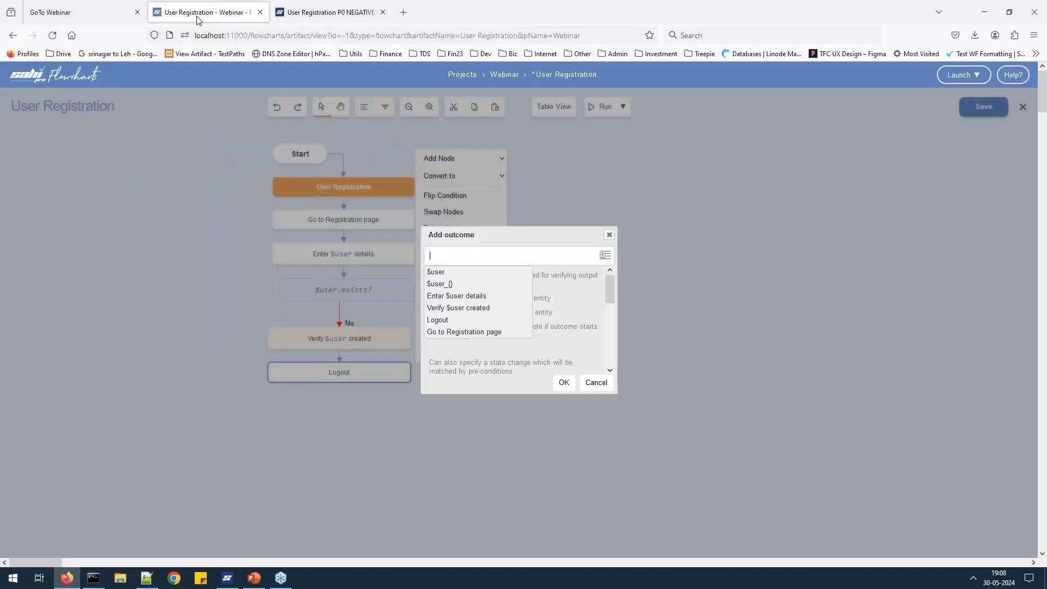
{"action": "type", "text": "$"}
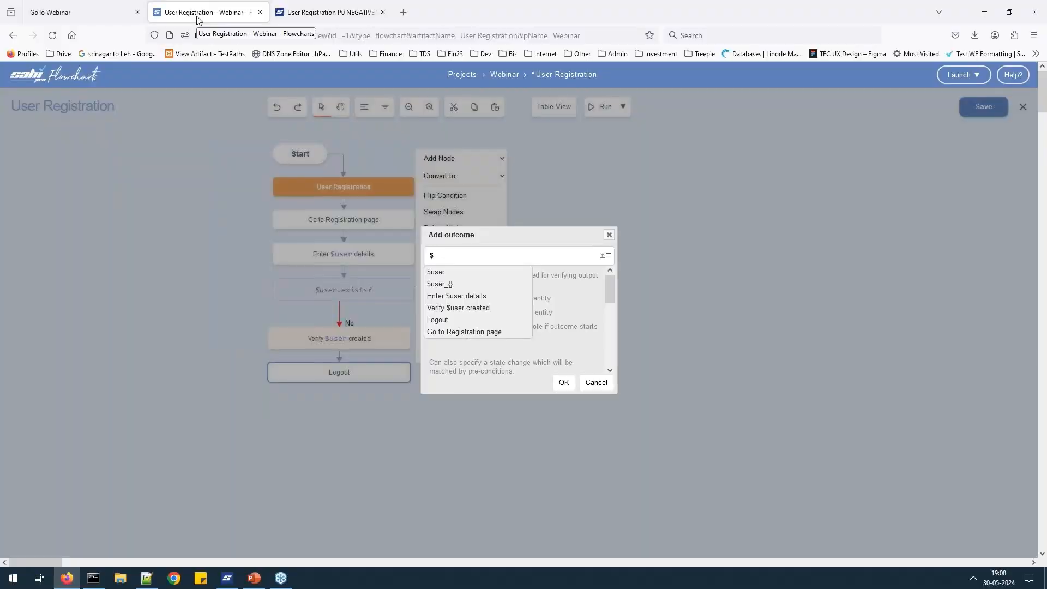
{"action": "type", "text": "user.exists"}
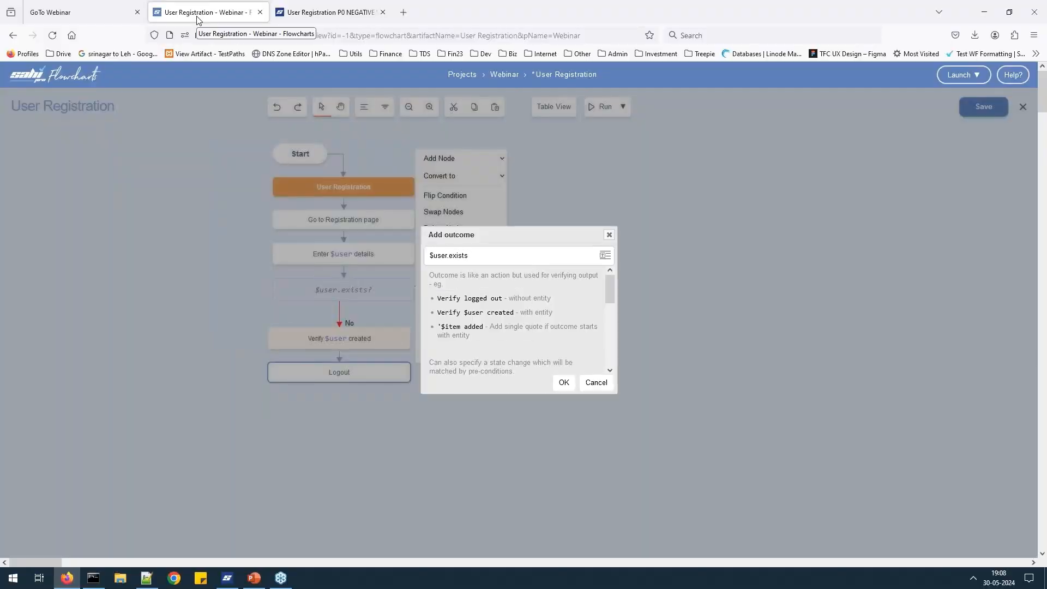
{"action": "type", "text": "=true"}
{"action": "key", "text": "Return"}
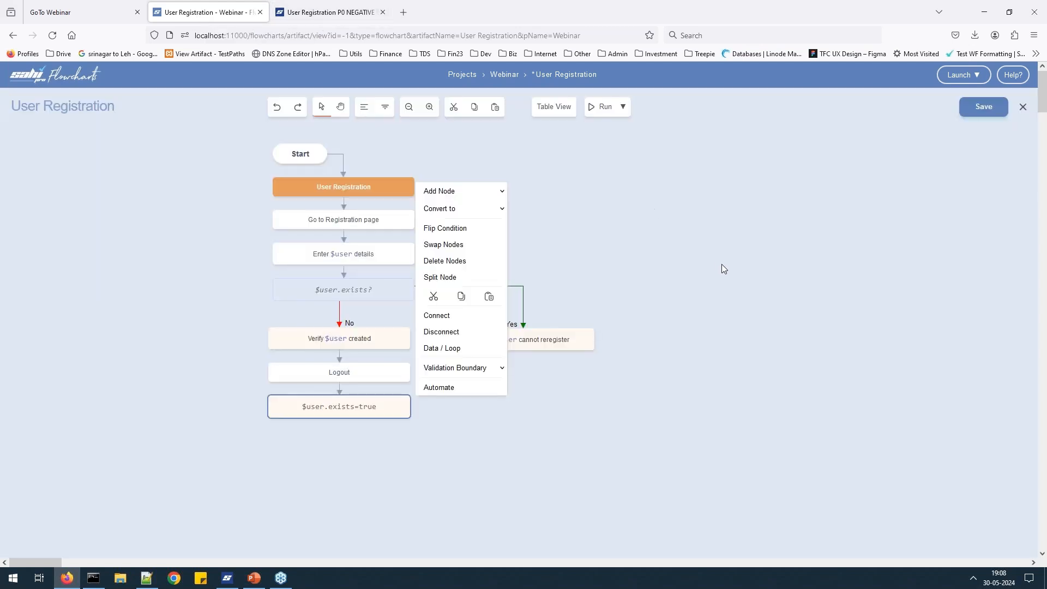
{"action": "left_click", "coordinate": [721, 264]}
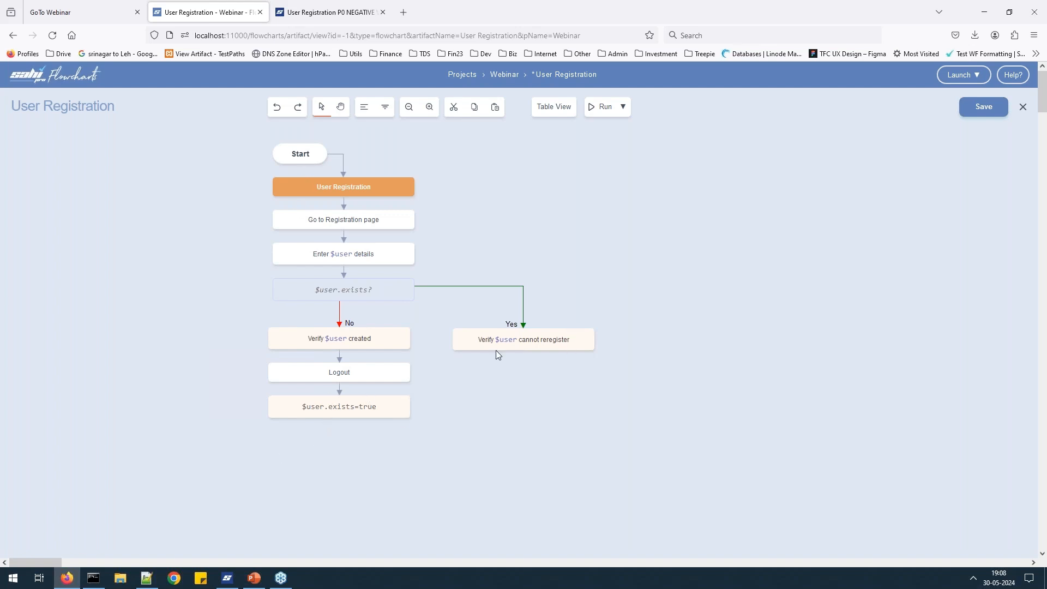
Check and close the first path's automation steps, then open Path Id 1 from Verify $user cannot reregister.
{"action": "right_click", "coordinate": [589, 342]}
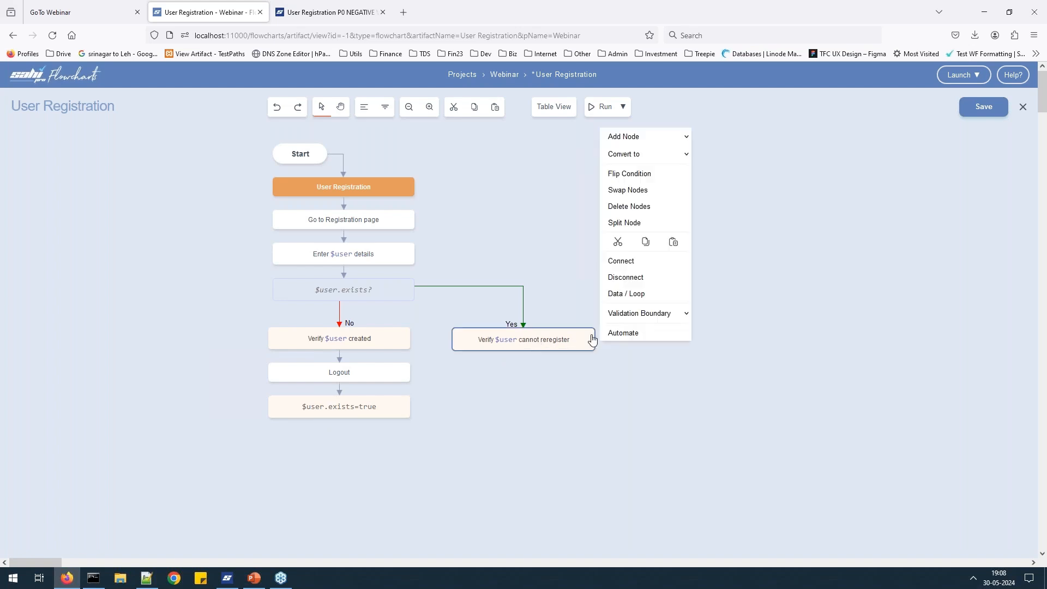
{"action": "right_click", "coordinate": [402, 403]}
{"action": "left_click", "coordinate": [439, 387]}
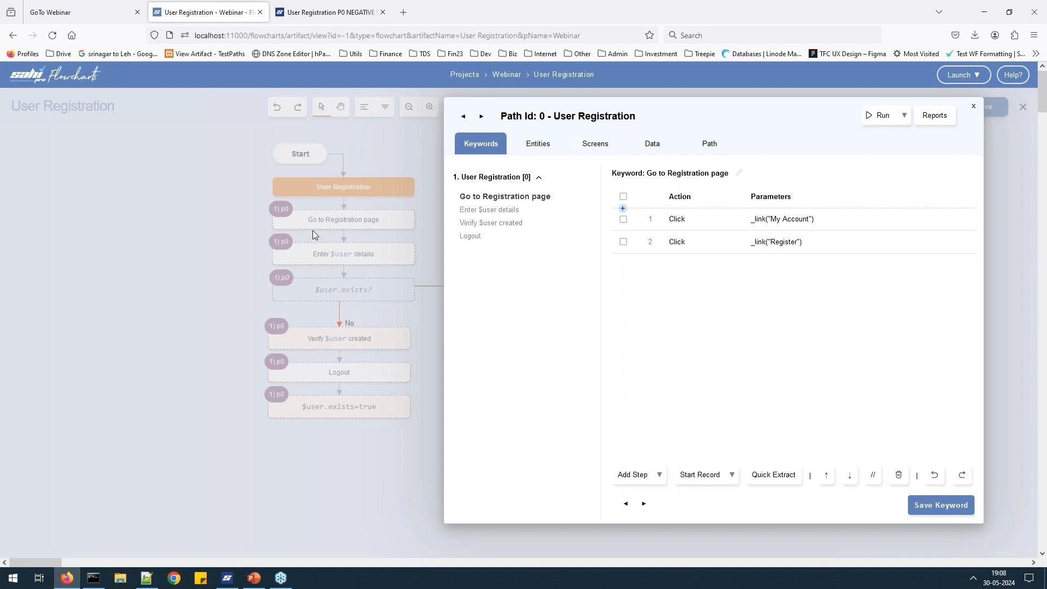
{"action": "left_click", "coordinate": [279, 418]}
{"action": "right_click", "coordinate": [546, 344]}
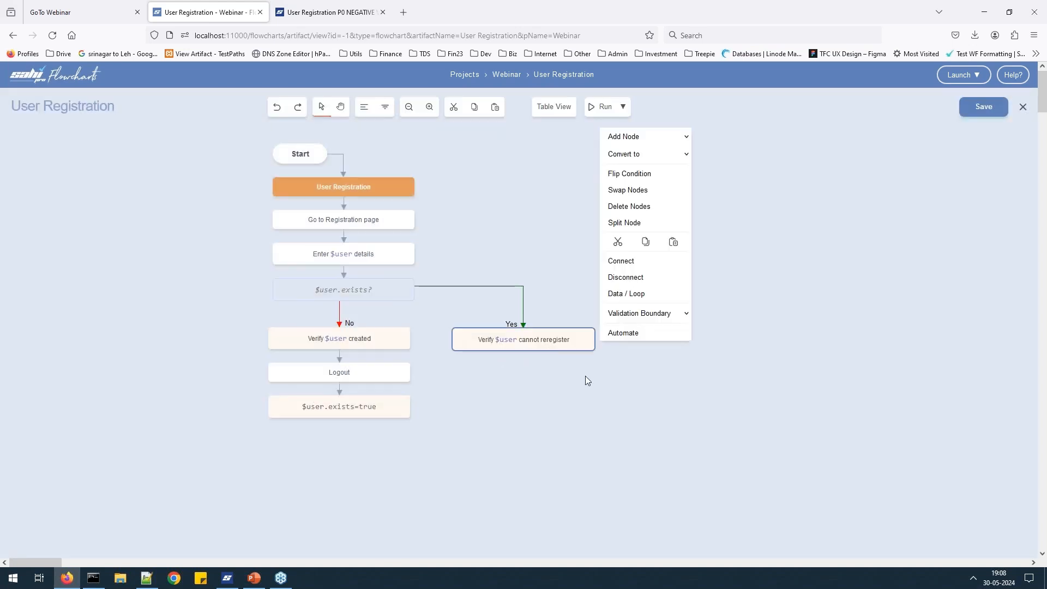
{"action": "left_click", "coordinate": [621, 334]}
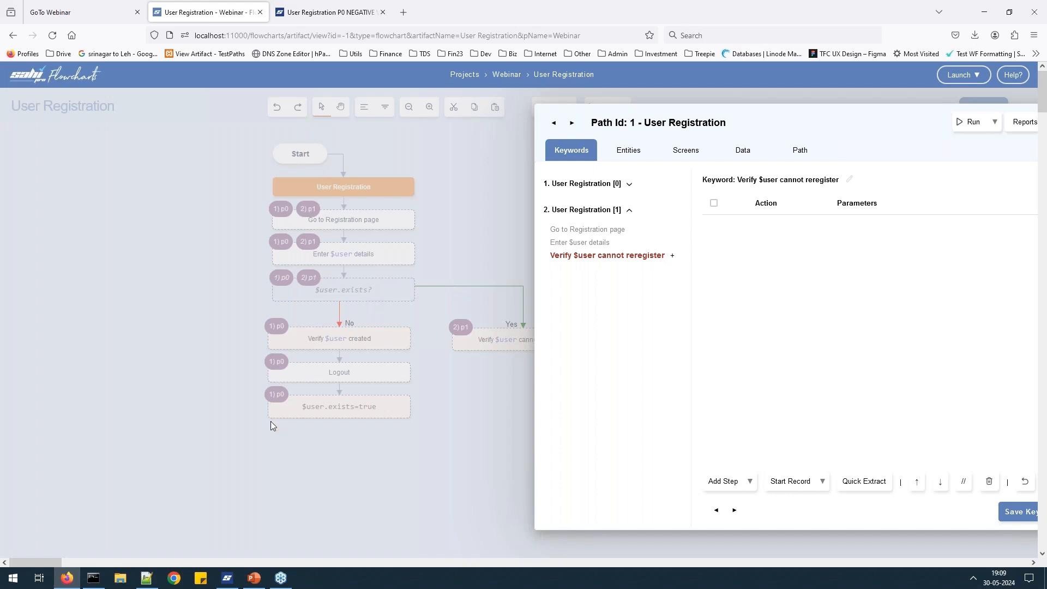
Expand path 1's steps and Run Till Here on Verify $user cannot reregister in Chrome.
{"action": "left_click", "coordinate": [630, 186]}
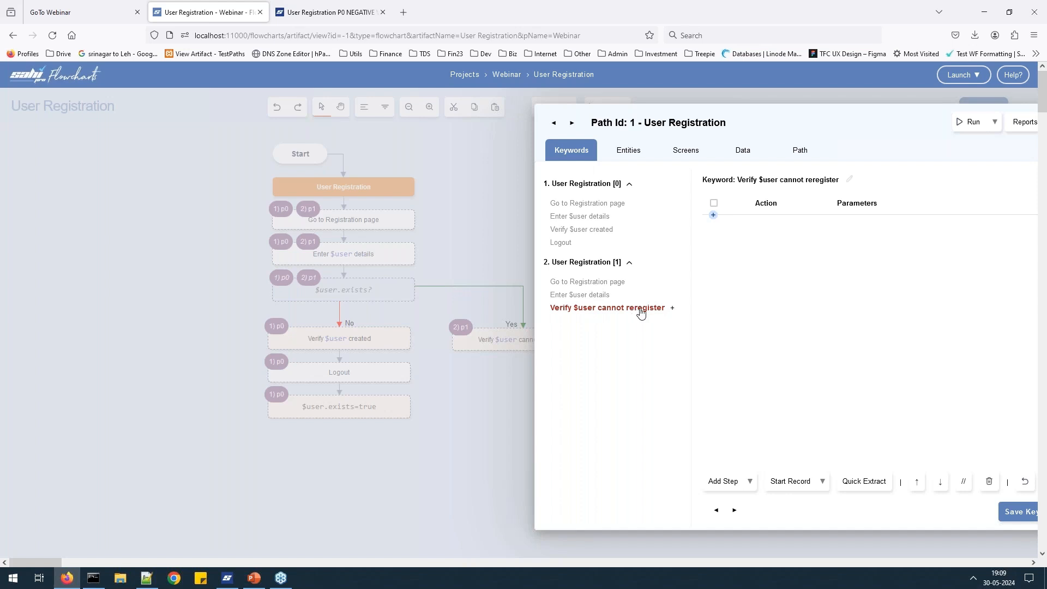
{"action": "left_click", "coordinate": [822, 482]}
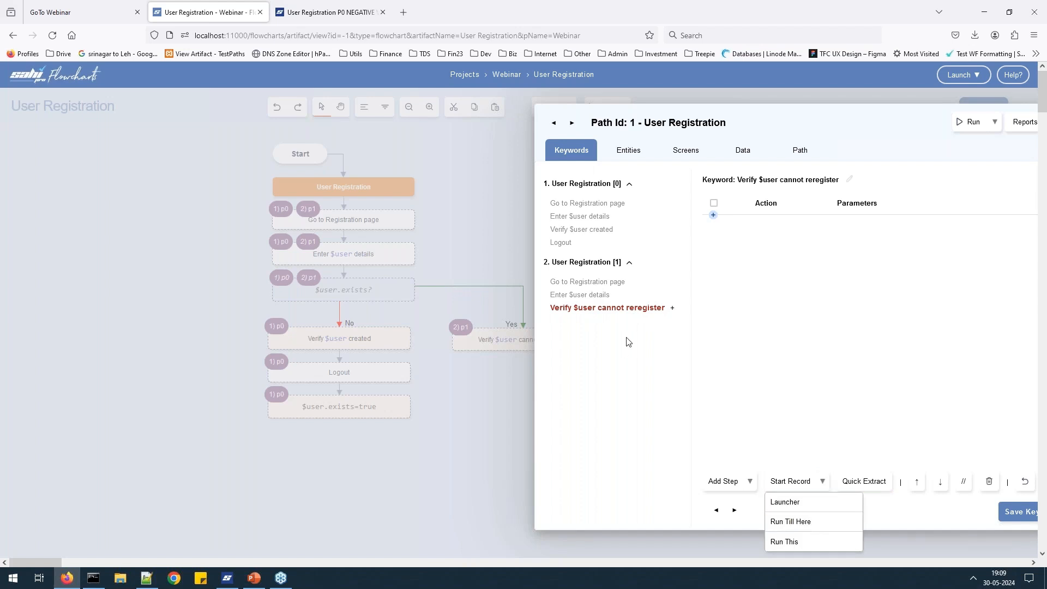
{"action": "left_click", "coordinate": [628, 342]}
{"action": "left_click", "coordinate": [823, 482]}
{"action": "left_click", "coordinate": [810, 523]}
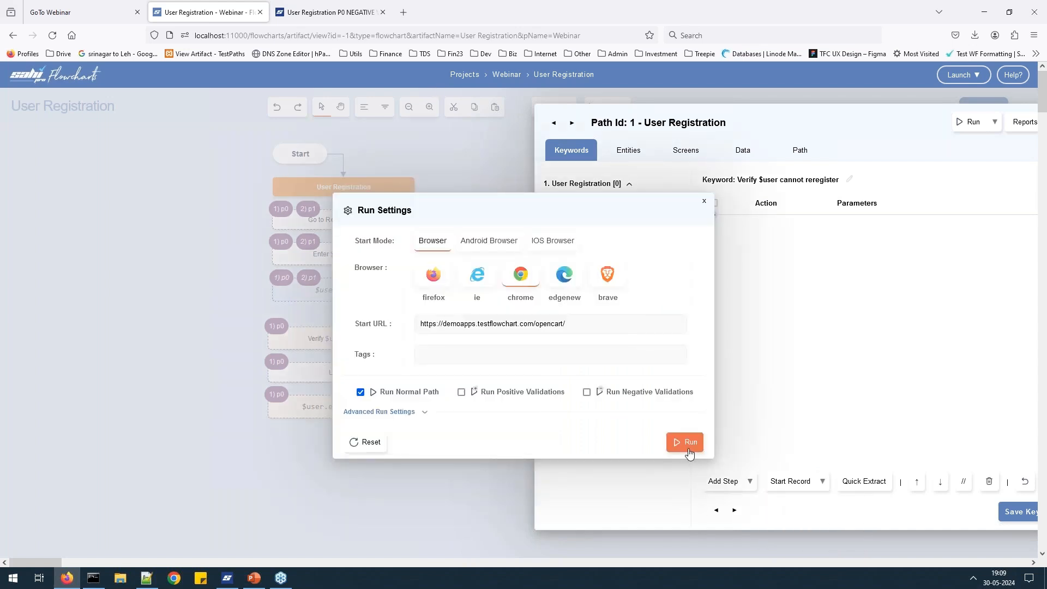
{"action": "left_click", "coordinate": [685, 442]}
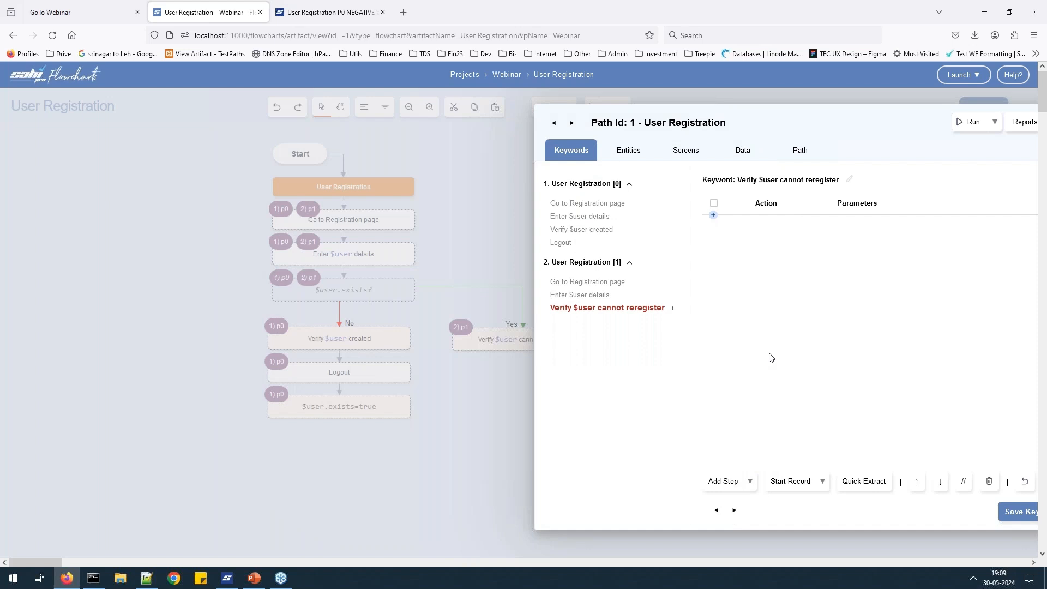
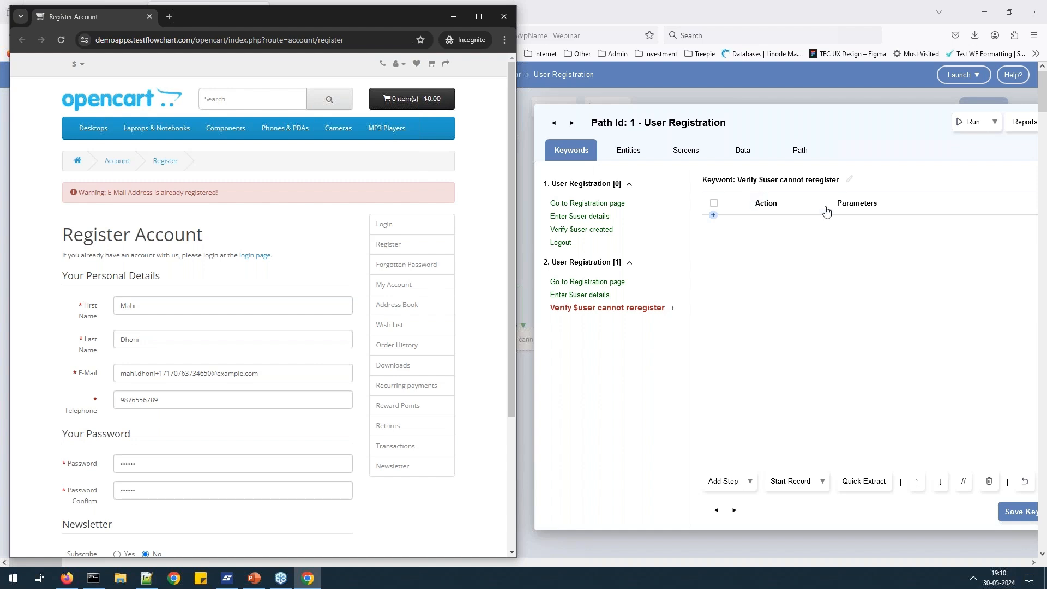
Start recording for the empty 'Verify $user cannot reregister' keyword on the OpenCart registration page.
{"action": "left_click", "coordinate": [796, 481]}
{"action": "double_click", "coordinate": [484, 196], "text": "alt"}
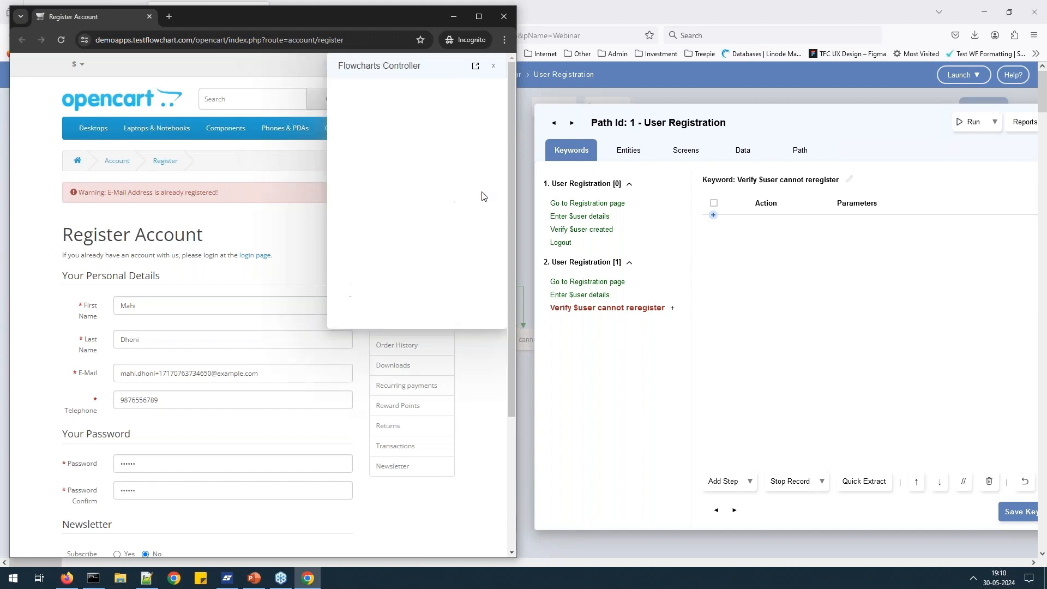
{"action": "left_click", "coordinate": [493, 68]}
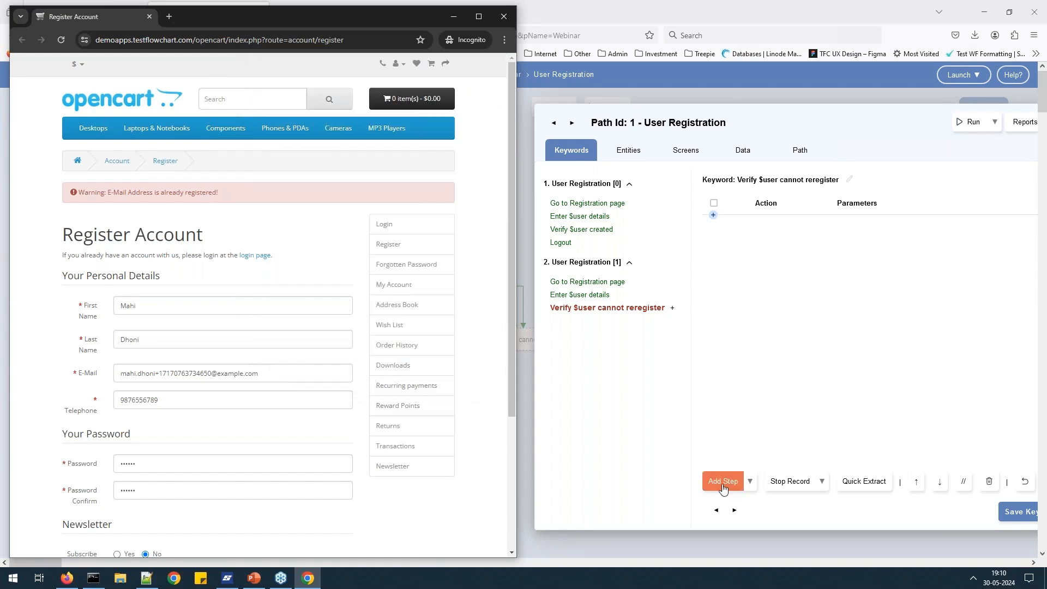
Add an Assert Text Equals step on the alert-danger div reading 'Warning: E-Mail Address is already registered!'.
{"action": "left_click", "coordinate": [722, 481]}
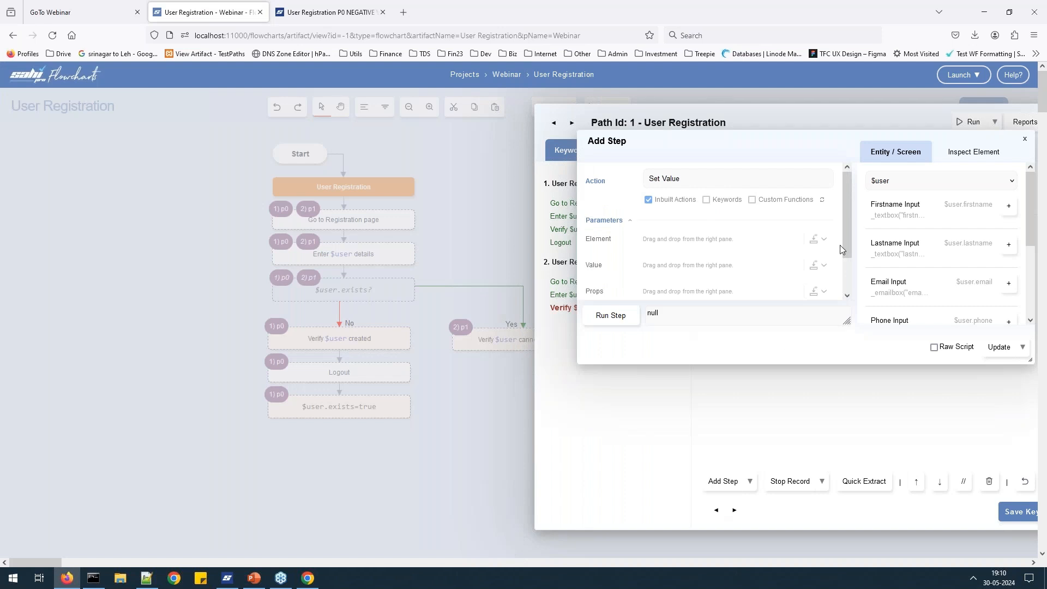
{"action": "key", "text": "alt"}
{"action": "key", "text": "alt"}
{"action": "left_click", "coordinate": [968, 158]}
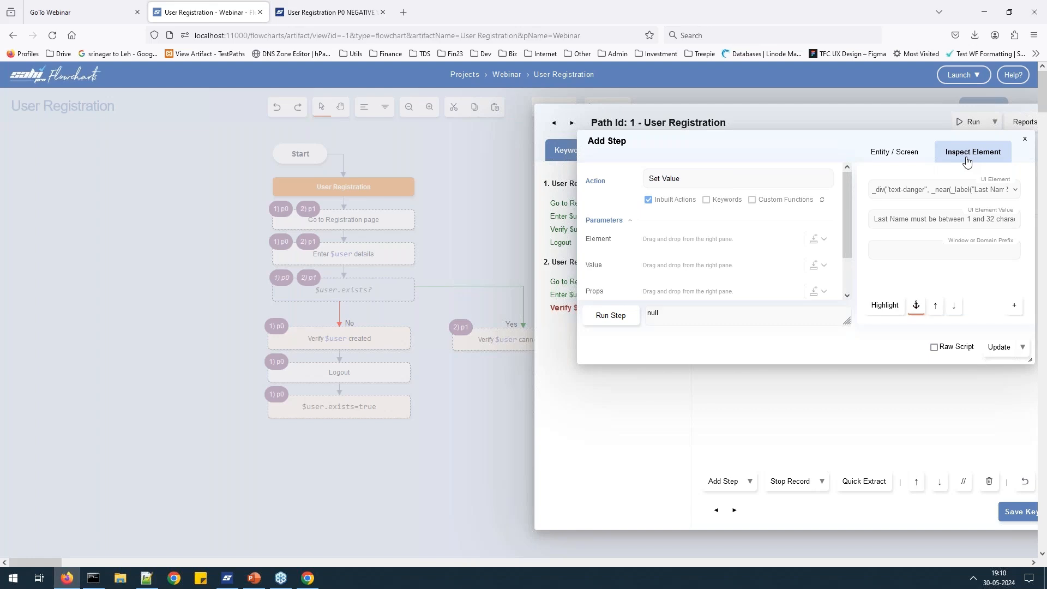
{"action": "key", "text": "alt+Tab"}
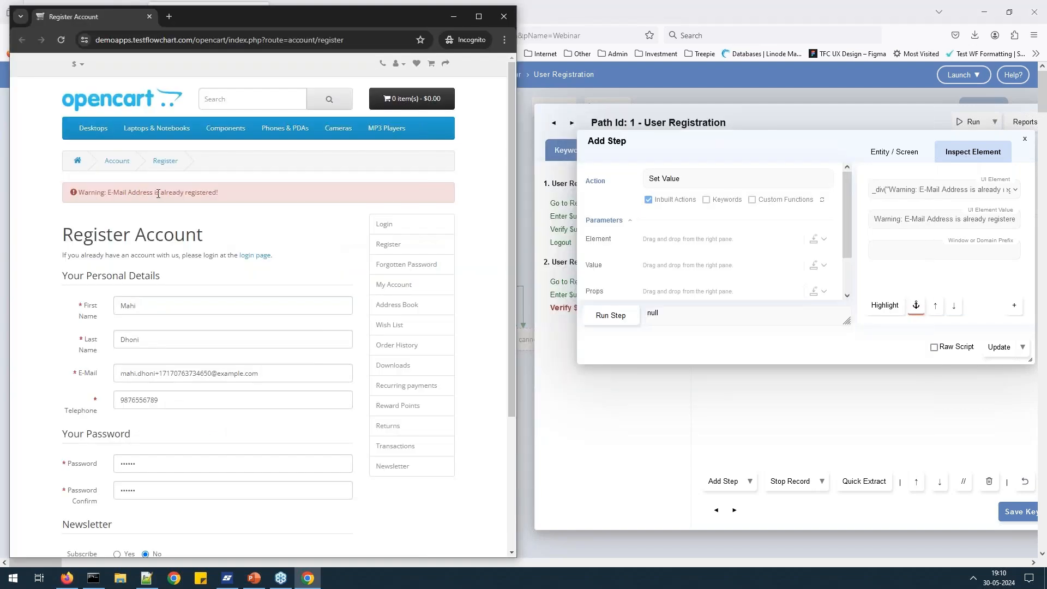
{"action": "left_click", "coordinate": [1016, 193]}
{"action": "left_click", "coordinate": [941, 218]}
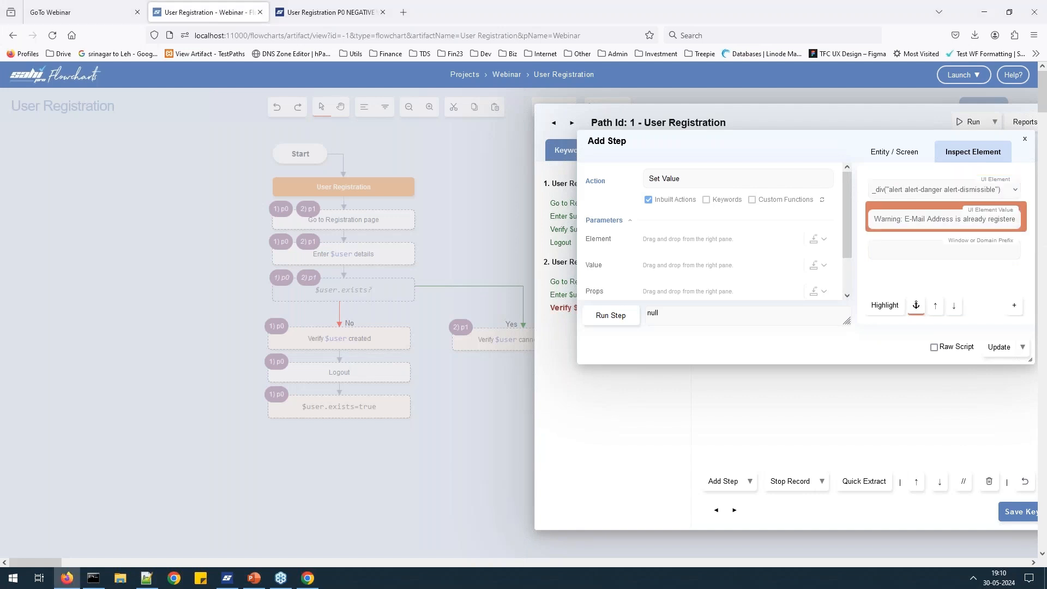
{"action": "left_click", "coordinate": [1013, 305]}
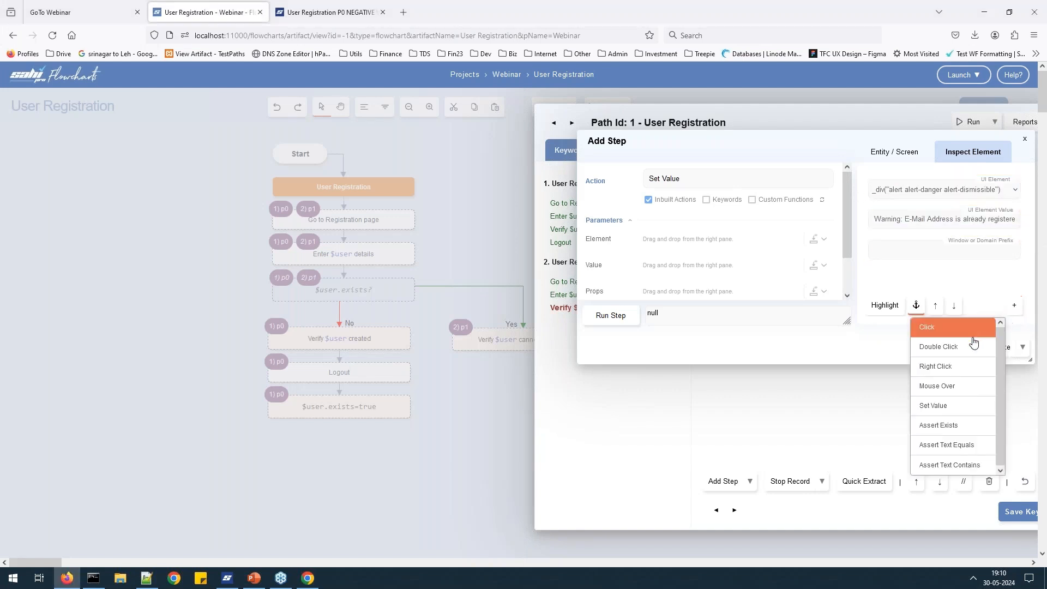
{"action": "left_click", "coordinate": [963, 445]}
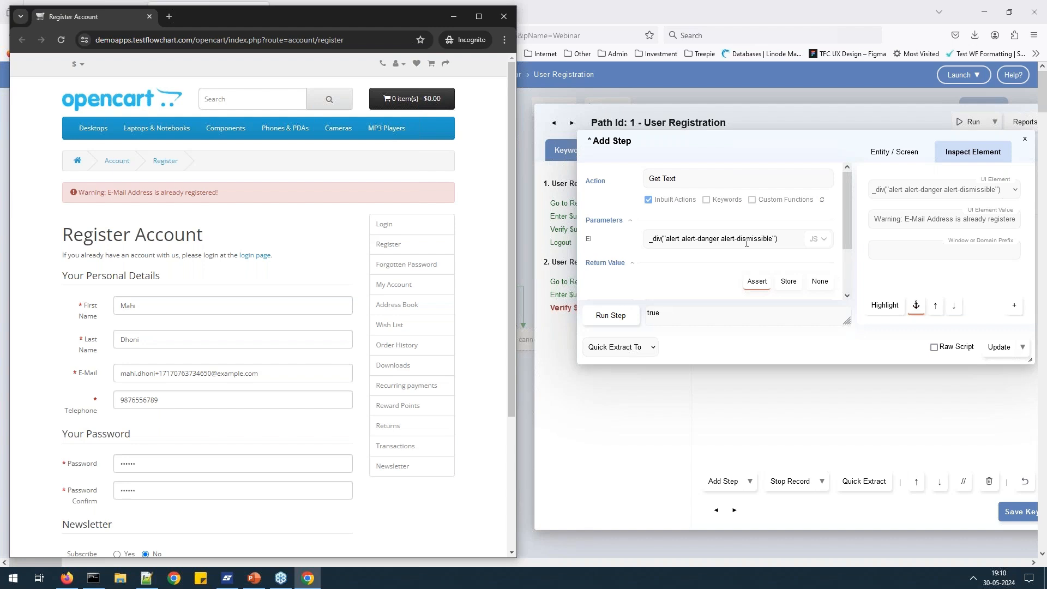
{"action": "scroll", "coordinate": [746, 242], "scroll_direction": "down", "scroll_amount": 1}
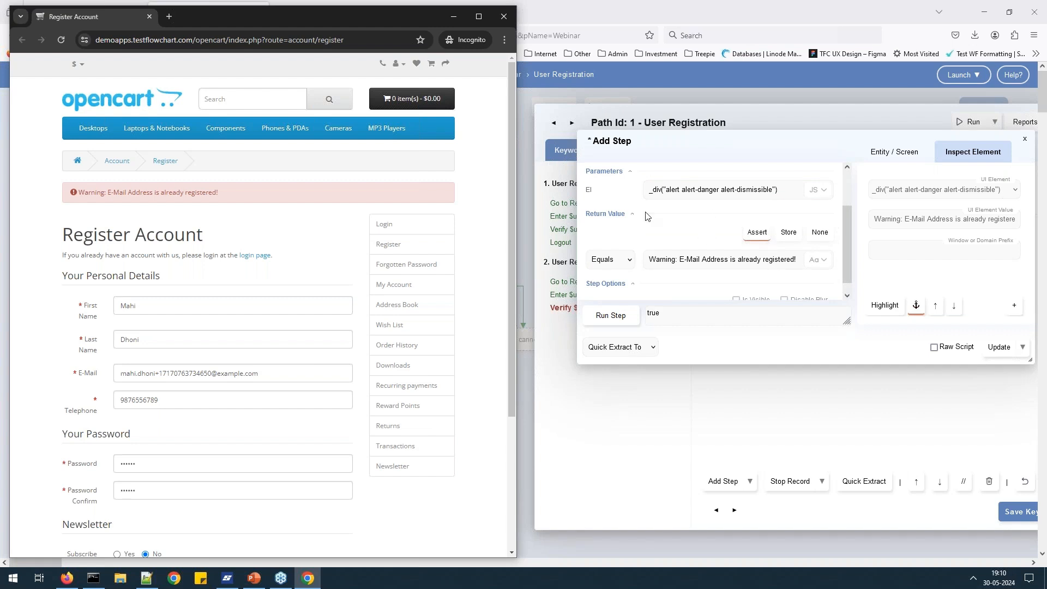
{"action": "scroll", "coordinate": [708, 218], "scroll_direction": "up", "scroll_amount": 1}
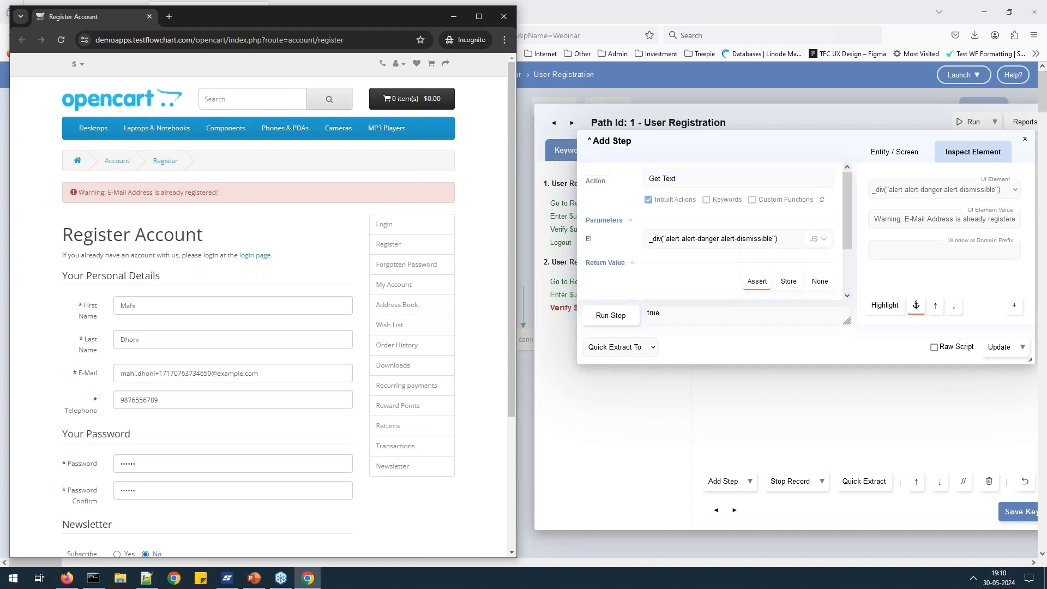
{"action": "scroll", "coordinate": [790, 259], "scroll_direction": "down", "scroll_amount": 1}
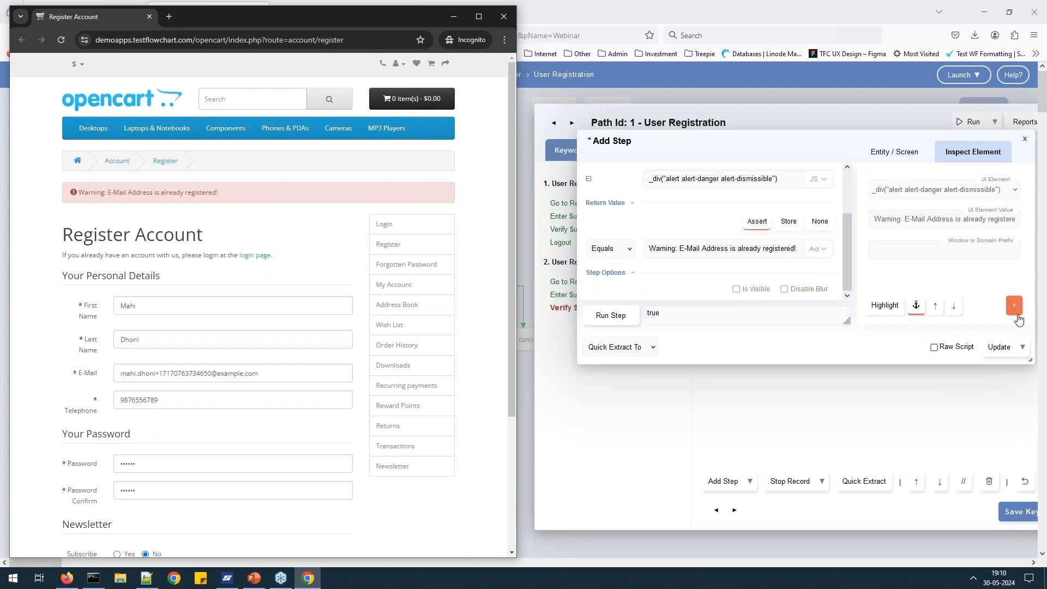
{"action": "left_click", "coordinate": [999, 347]}
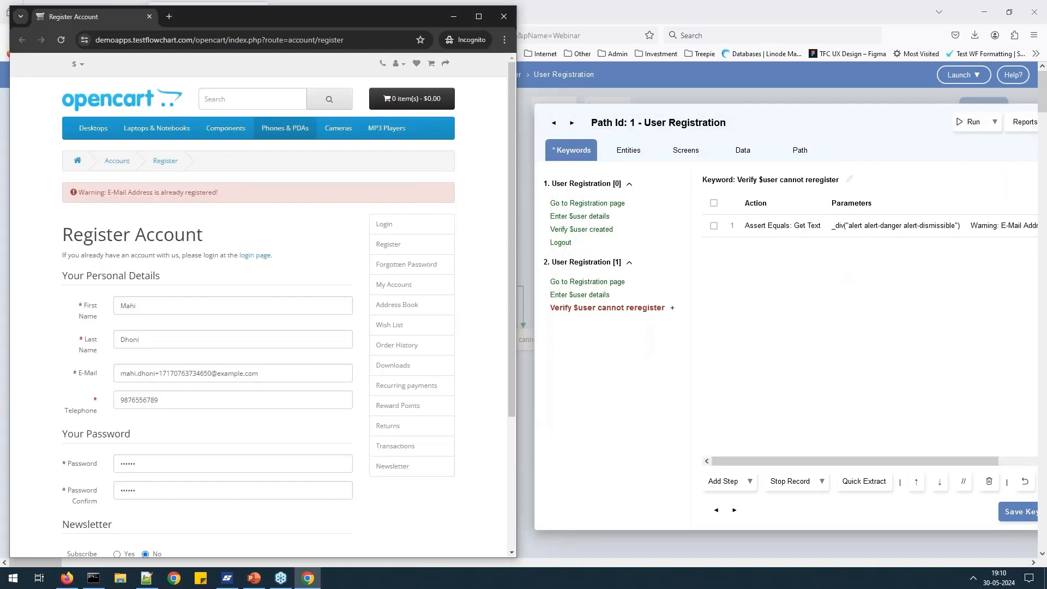
Add an Assert Exists check on the firstname textbox and save the keyword.
{"action": "double_click", "coordinate": [486, 160], "text": "alt"}
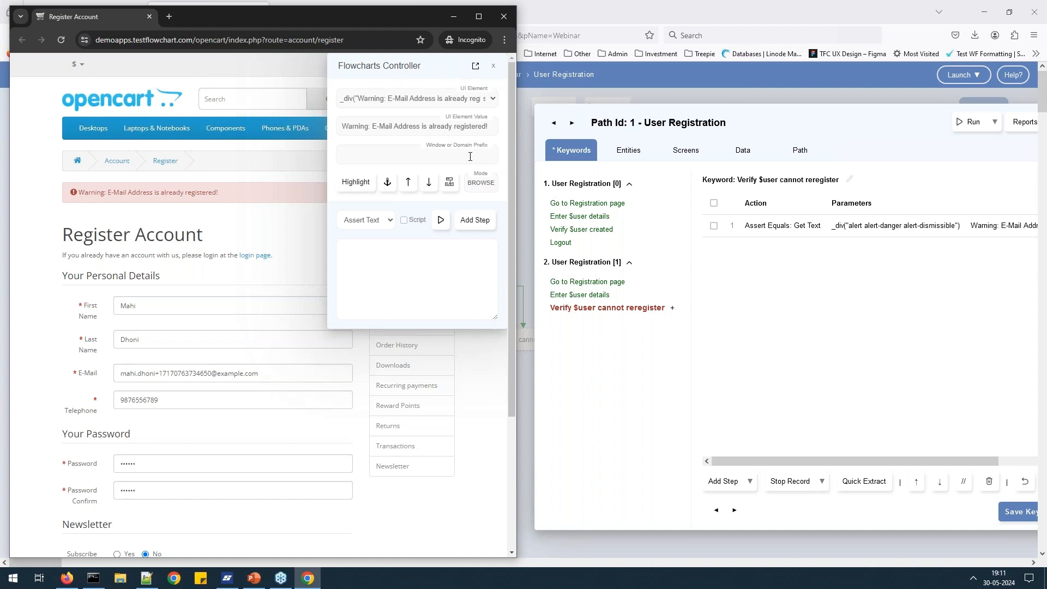
{"action": "scroll", "coordinate": [216, 269], "scroll_direction": "down", "scroll_amount": 3}
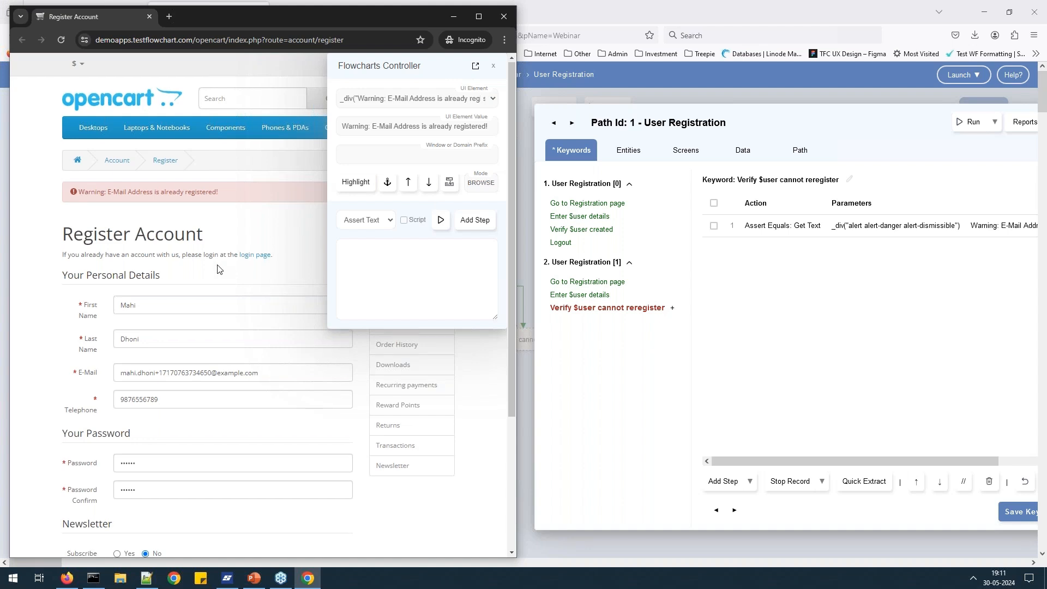
{"action": "scroll", "coordinate": [217, 269], "scroll_direction": "up", "scroll_amount": 2}
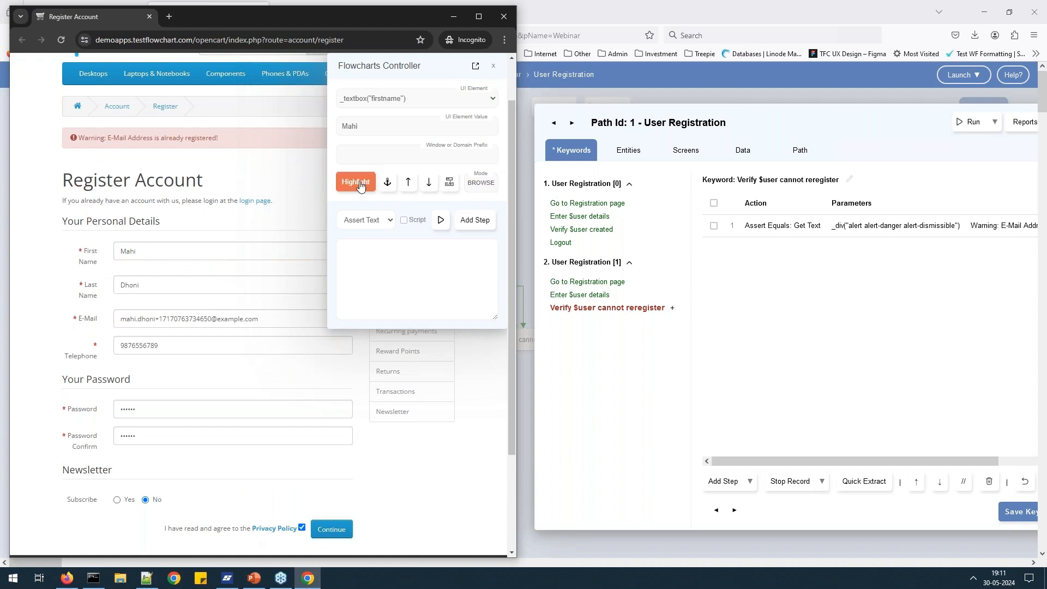
{"action": "left_click", "coordinate": [391, 221]}
{"action": "left_click", "coordinate": [413, 268]}
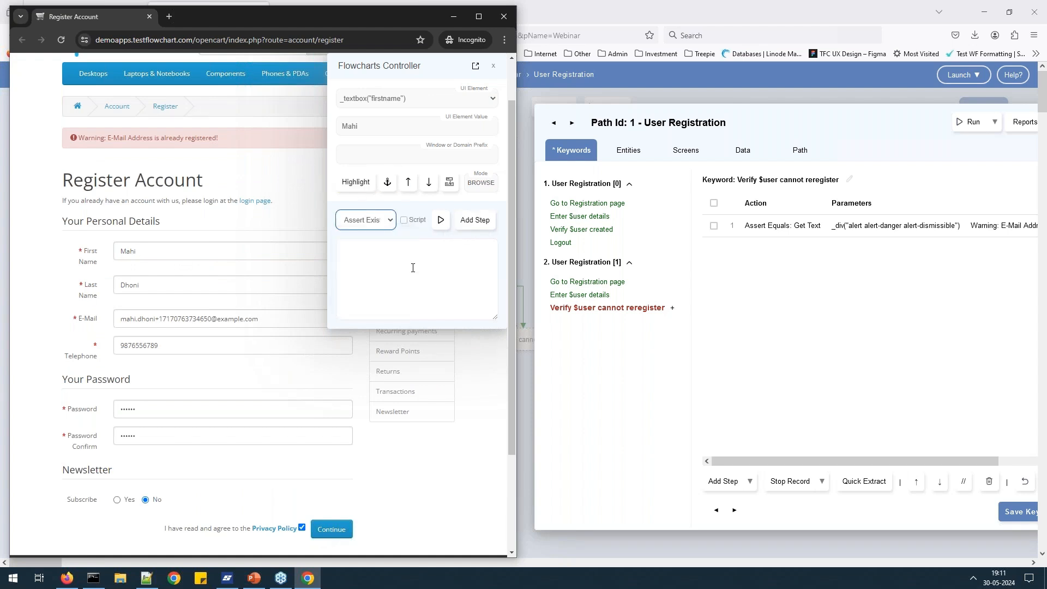
{"action": "left_click", "coordinate": [470, 223]}
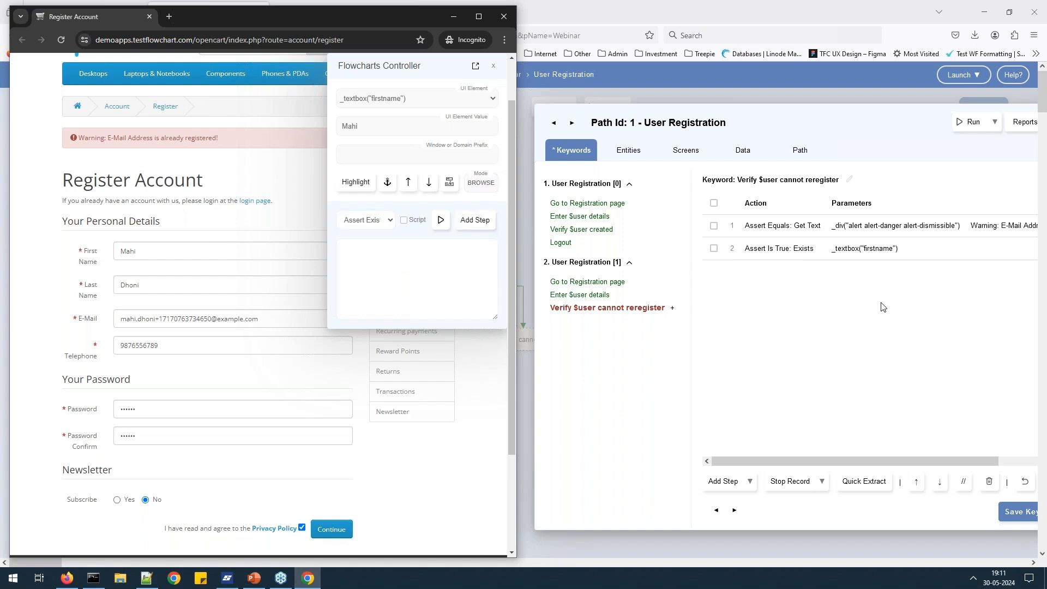
{"action": "left_click", "coordinate": [1017, 515]}
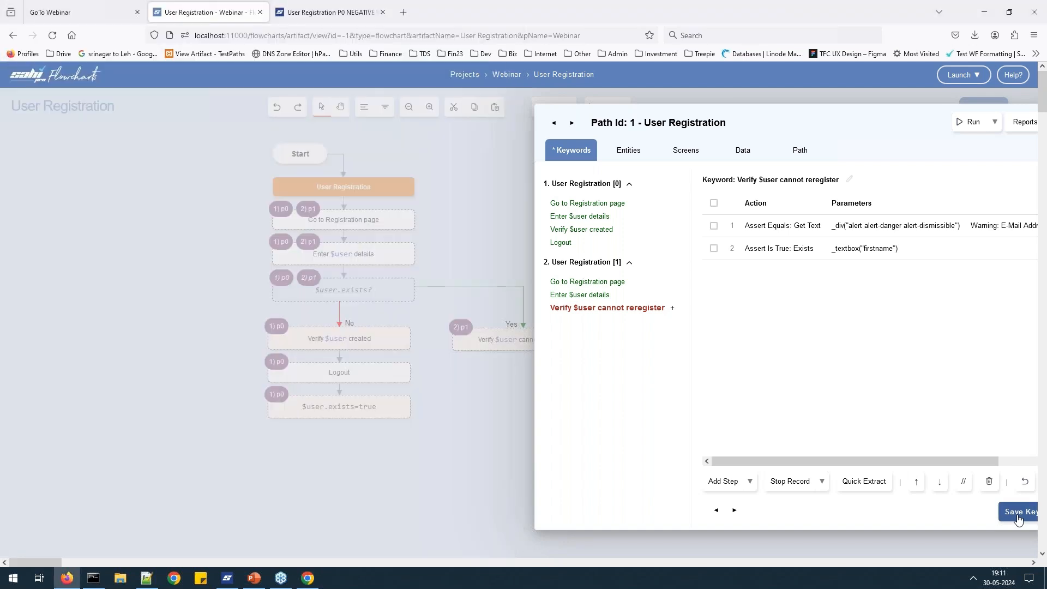
Stop recording and run path 1 in Chrome against the OpenCart demo start URL.
{"action": "left_click", "coordinate": [789, 482]}
{"action": "left_click", "coordinate": [963, 124]}
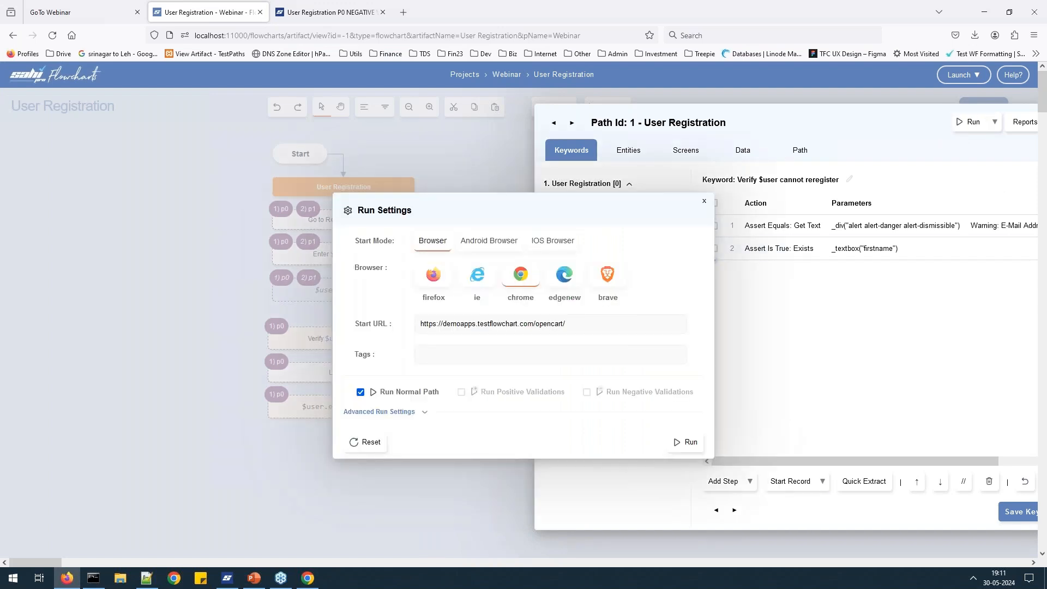
{"action": "left_click", "coordinate": [686, 442]}
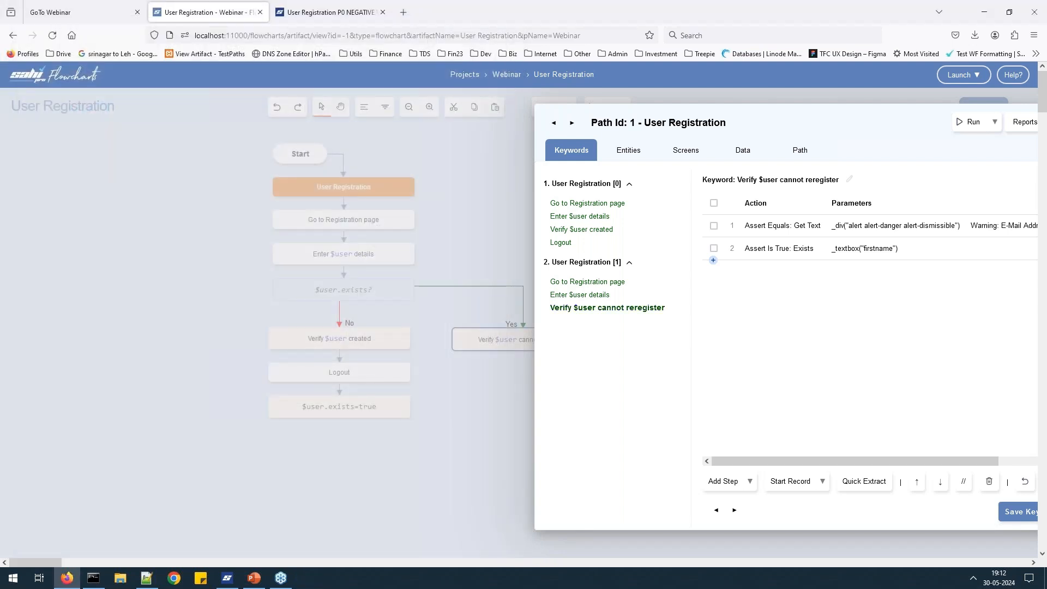
{"action": "left_click_drag", "start_coordinate": [886, 117], "coordinate": [759, 112]}
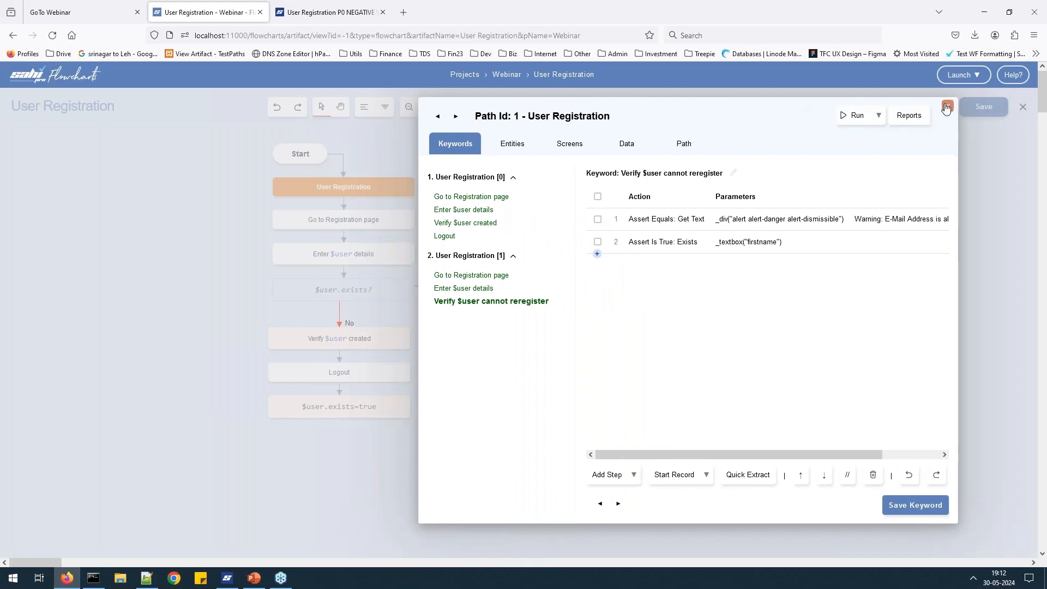
Close the path dialog and try moving the top nodes, undoing both moves.
{"action": "left_click", "coordinate": [947, 106]}
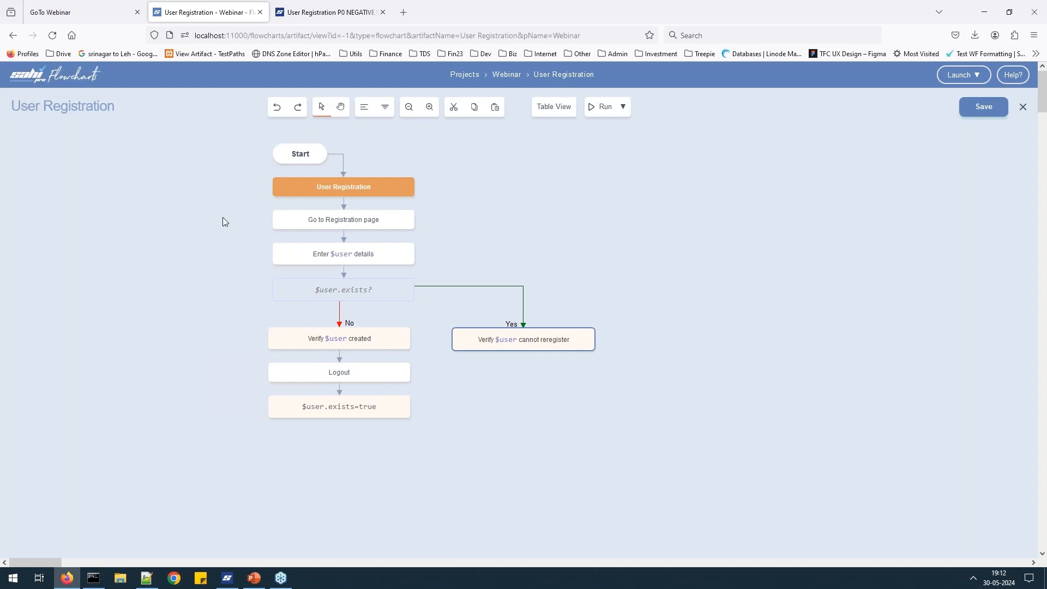
{"action": "left_click_drag", "start_coordinate": [225, 171], "coordinate": [314, 433]}
{"action": "left_click", "coordinate": [581, 201]}
{"action": "left_click_drag", "start_coordinate": [384, 246], "coordinate": [494, 245]}
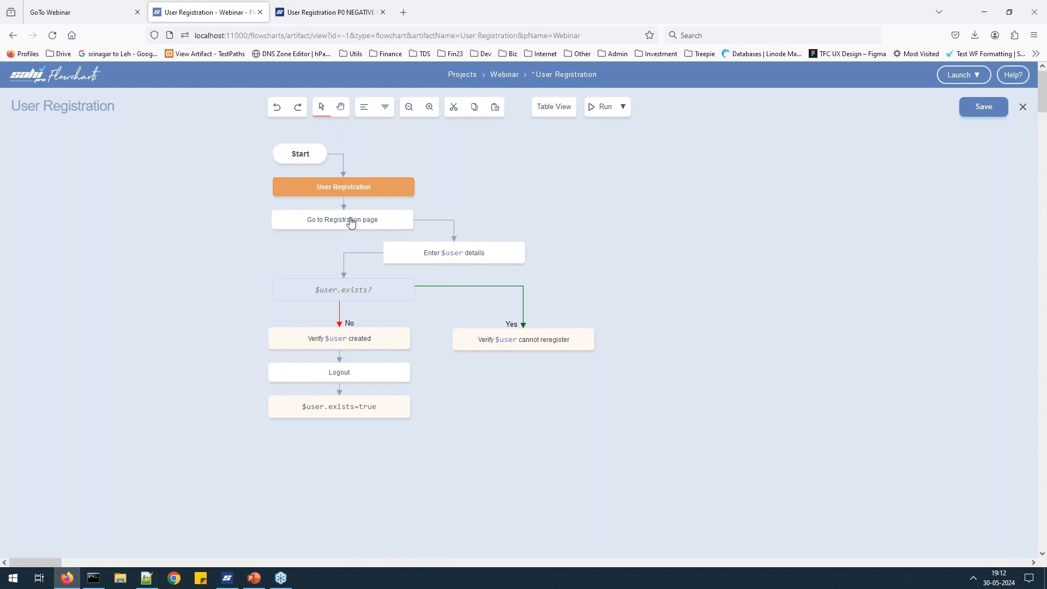
{"action": "left_click_drag", "start_coordinate": [375, 219], "coordinate": [331, 220]}
{"action": "left_click", "coordinate": [282, 114]}
{"action": "left_click", "coordinate": [281, 114]}
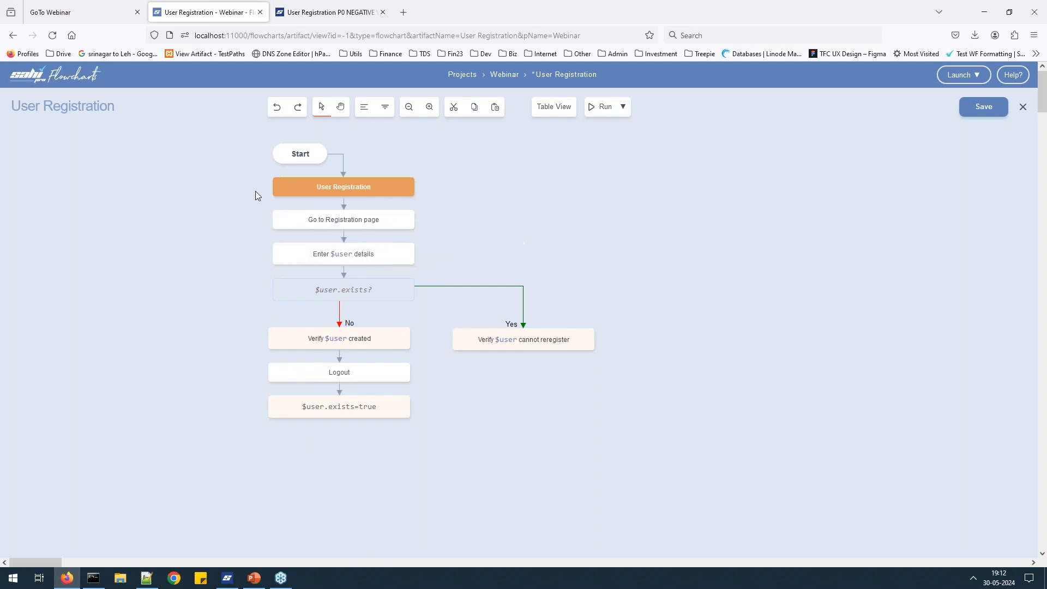
Center-align the seven left-column nodes, save the flowchart, and show its paths table.
{"action": "left_click_drag", "start_coordinate": [249, 181], "coordinate": [308, 423]}
{"action": "left_click_drag", "start_coordinate": [252, 166], "coordinate": [303, 465]}
{"action": "left_click", "coordinate": [364, 109]}
{"action": "left_click", "coordinate": [630, 316]}
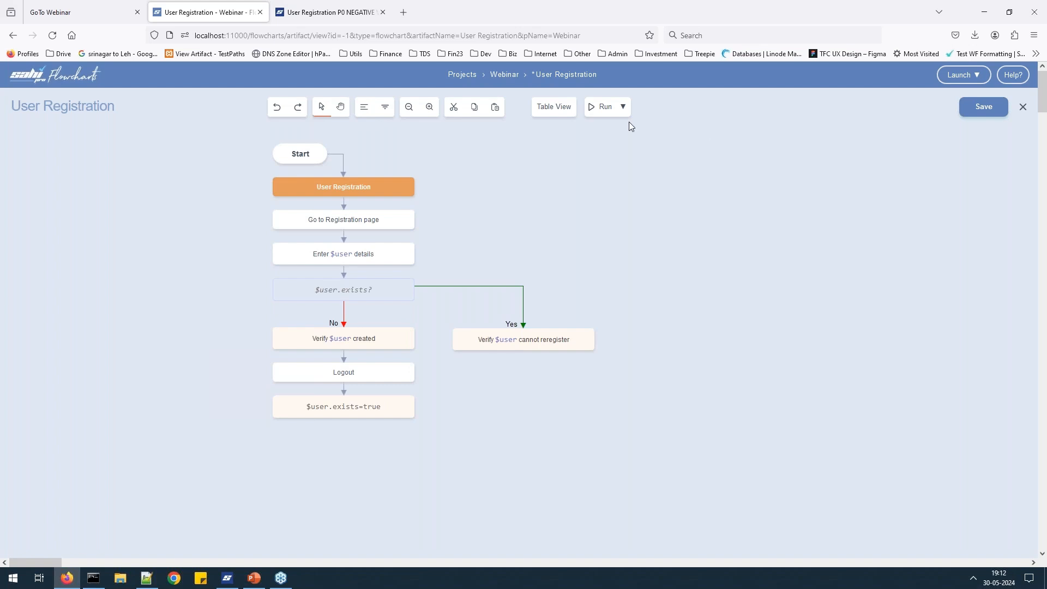
{"action": "left_click", "coordinate": [981, 108]}
{"action": "left_click", "coordinate": [551, 120]}
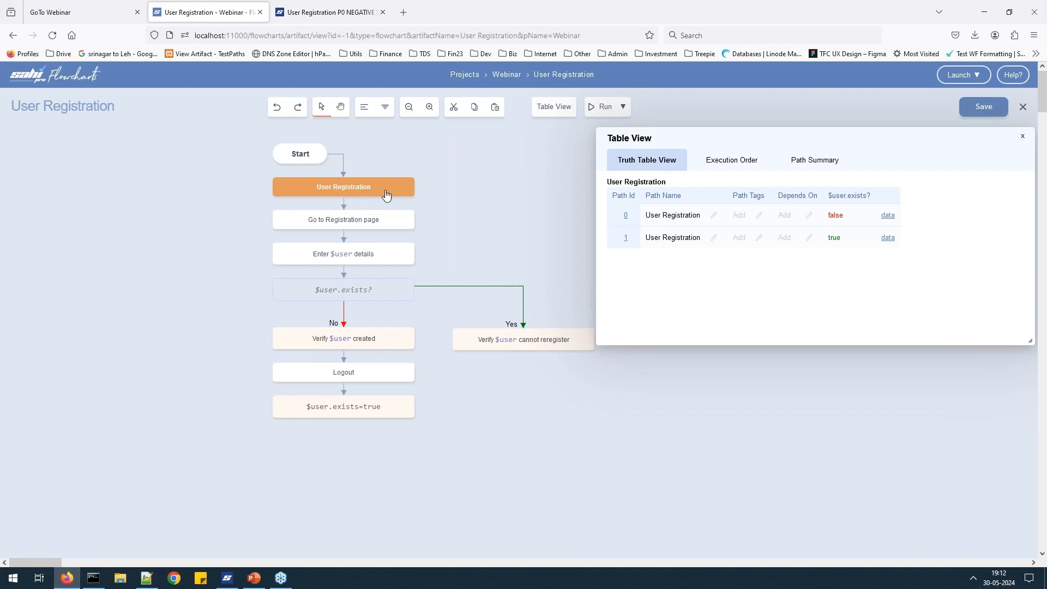
Rename path 1 to 'User Re-registration'.
{"action": "left_click", "coordinate": [714, 239]}
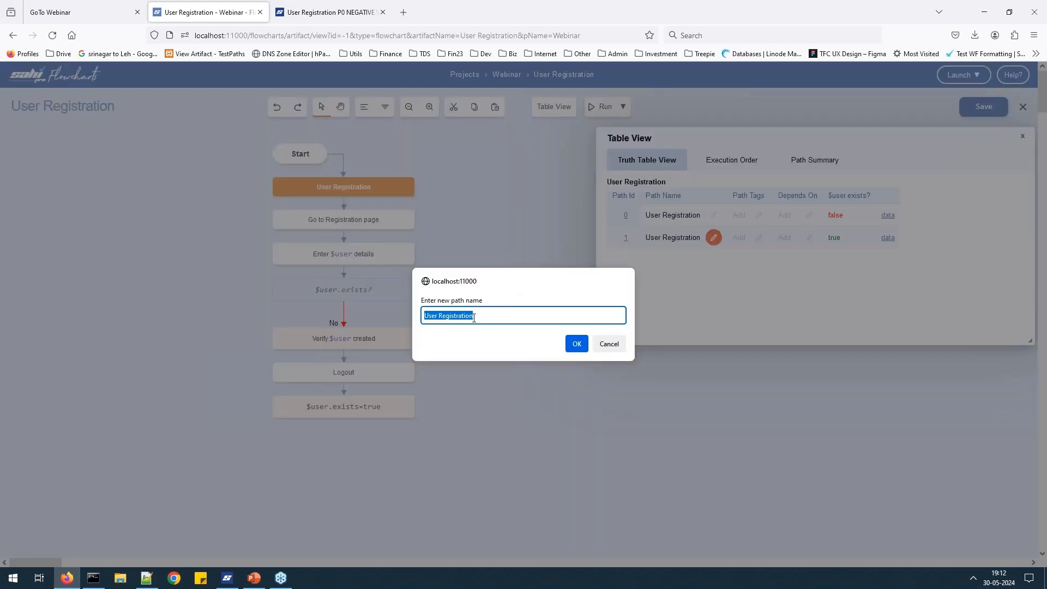
{"action": "key", "text": "End"}
{"action": "key", "text": "ctrl+shift+Right"}
{"action": "key", "text": "Right"}
{"action": "type", "text": "Re-"}
{"action": "key", "text": "shift+Right"}
{"action": "type", "text": "r"}
{"action": "left_click", "coordinate": [577, 343]}
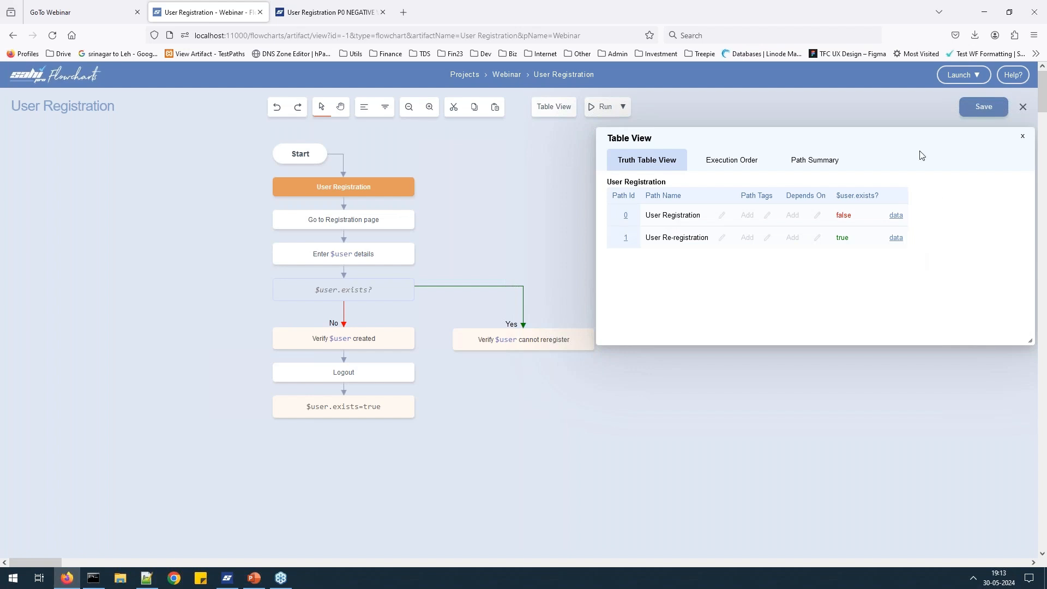
Review the execution order (path 0 before path 1), then close the table view.
{"action": "left_click_drag", "start_coordinate": [876, 142], "coordinate": [869, 142]}
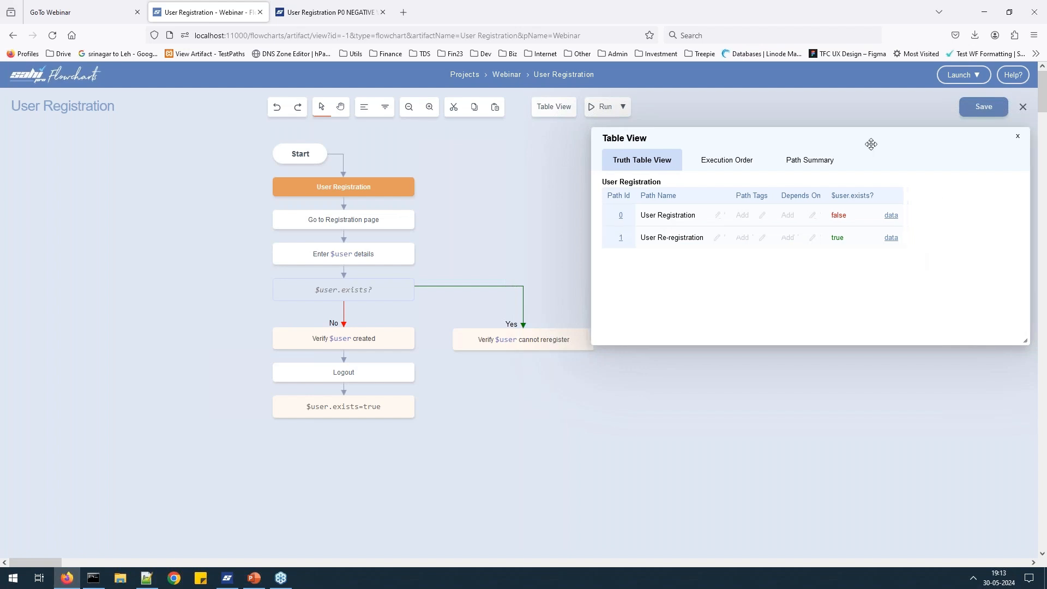
{"action": "left_click", "coordinate": [732, 167]}
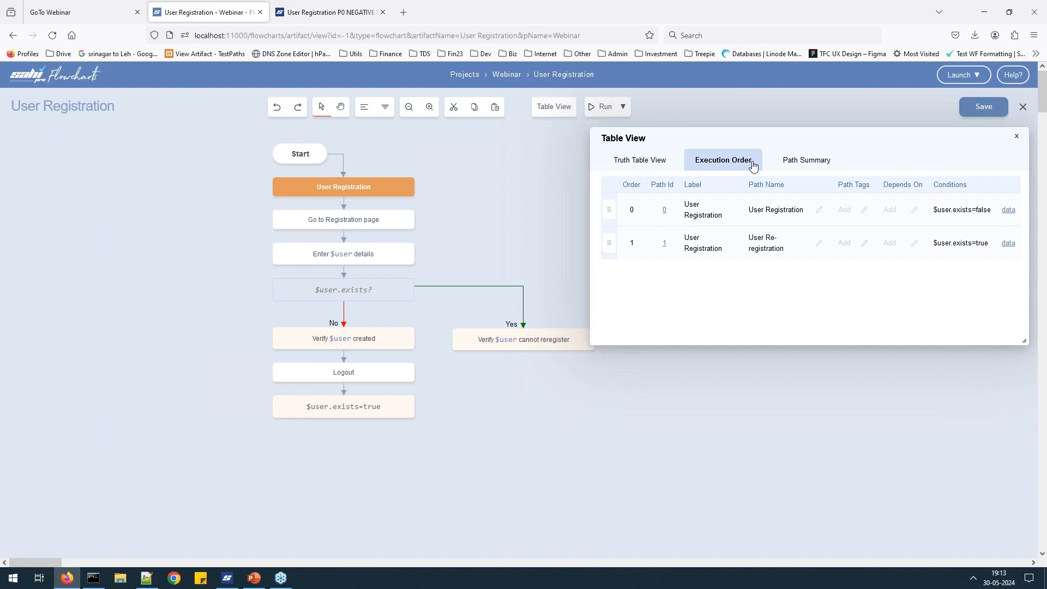
{"action": "left_click", "coordinate": [1017, 136]}
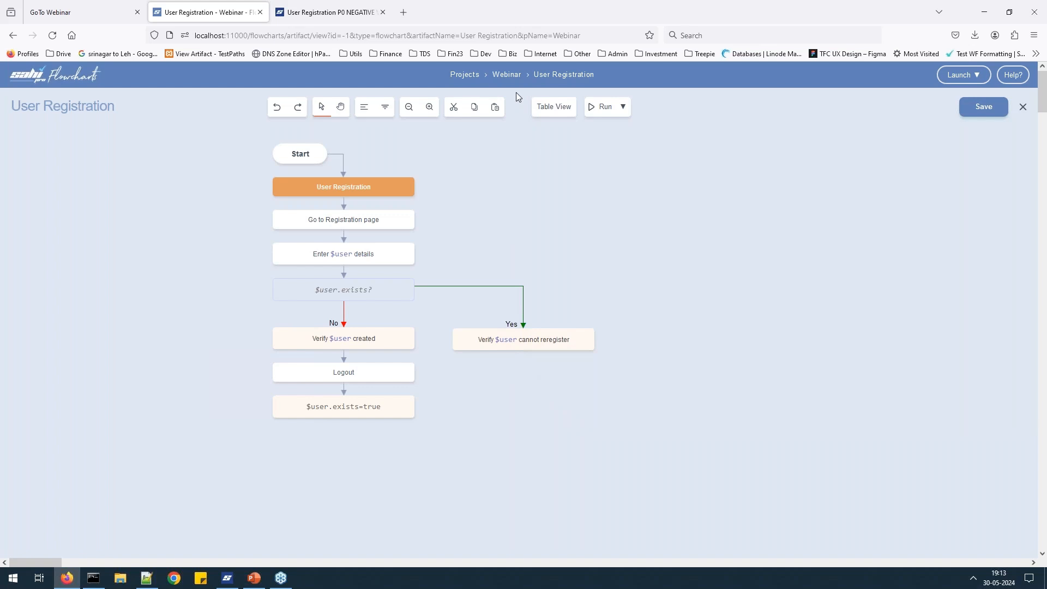
From the project list, open the Checkout flowchart of '3. Checkout with Preconditions'.
{"action": "left_click", "coordinate": [464, 80]}
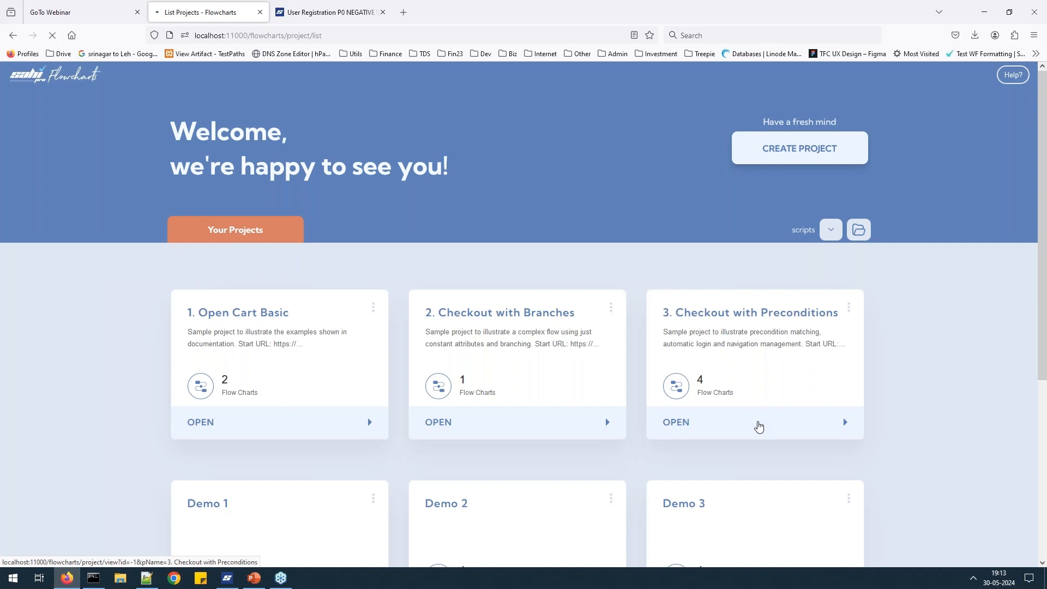
{"action": "left_click", "coordinate": [758, 426]}
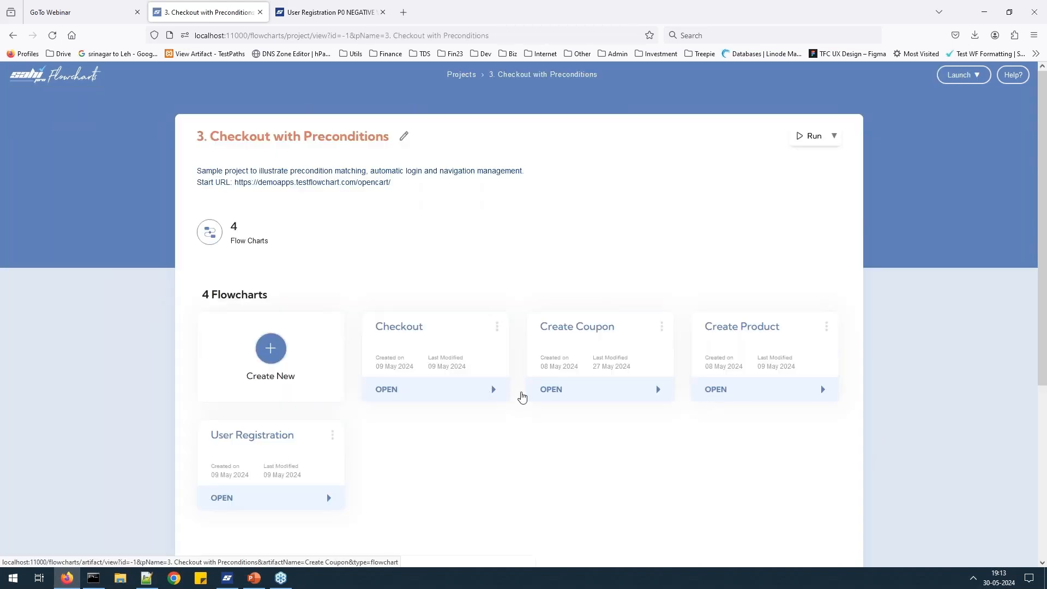
{"action": "left_click", "coordinate": [419, 396]}
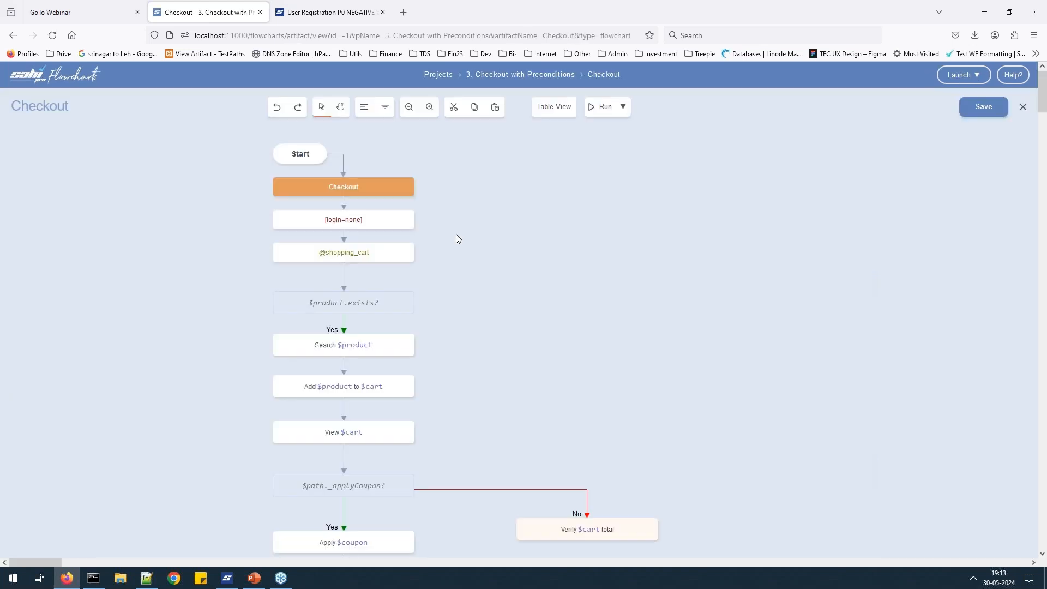
{"action": "scroll", "coordinate": [455, 234], "scroll_direction": "down", "scroll_amount": 3}
{"action": "scroll", "coordinate": [456, 234], "scroll_direction": "up", "scroll_amount": 3}
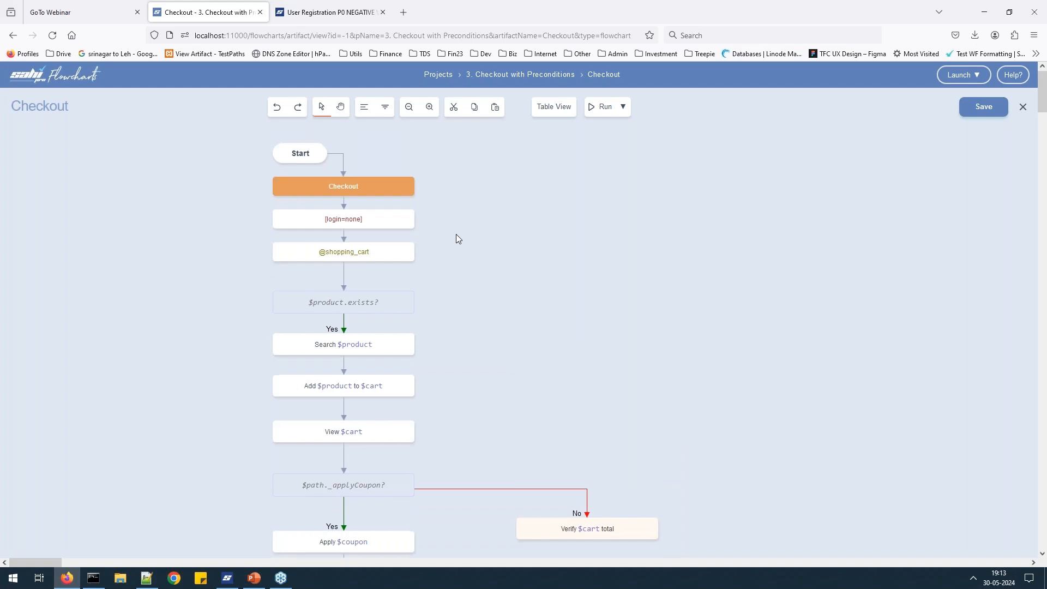
{"action": "scroll", "coordinate": [456, 234], "scroll_direction": "down", "scroll_amount": 7}
{"action": "scroll", "coordinate": [456, 234], "scroll_direction": "up", "scroll_amount": 3}
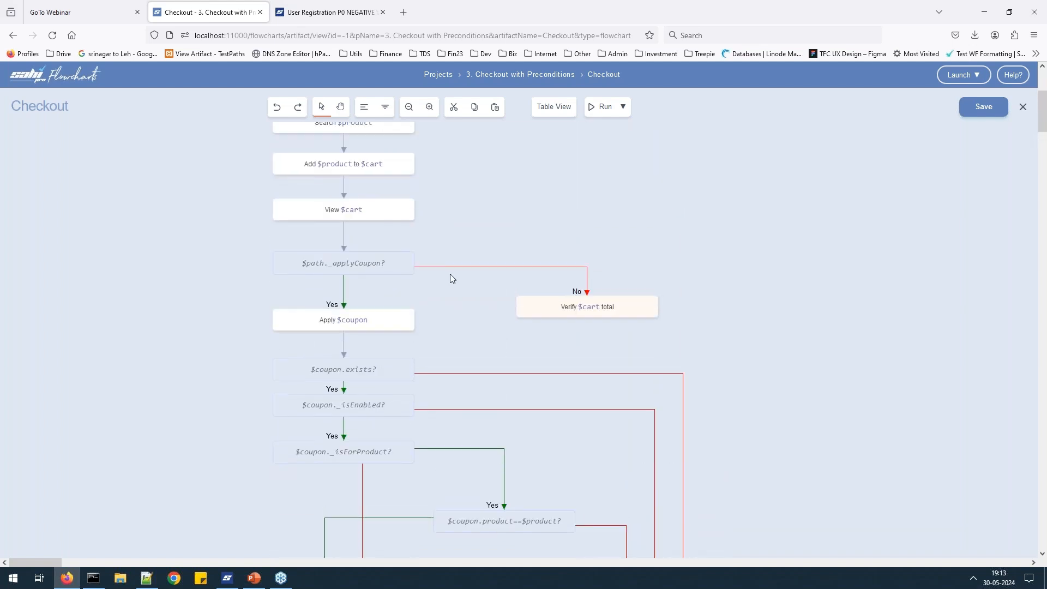
{"action": "scroll", "coordinate": [535, 216], "scroll_direction": "up", "scroll_amount": 2}
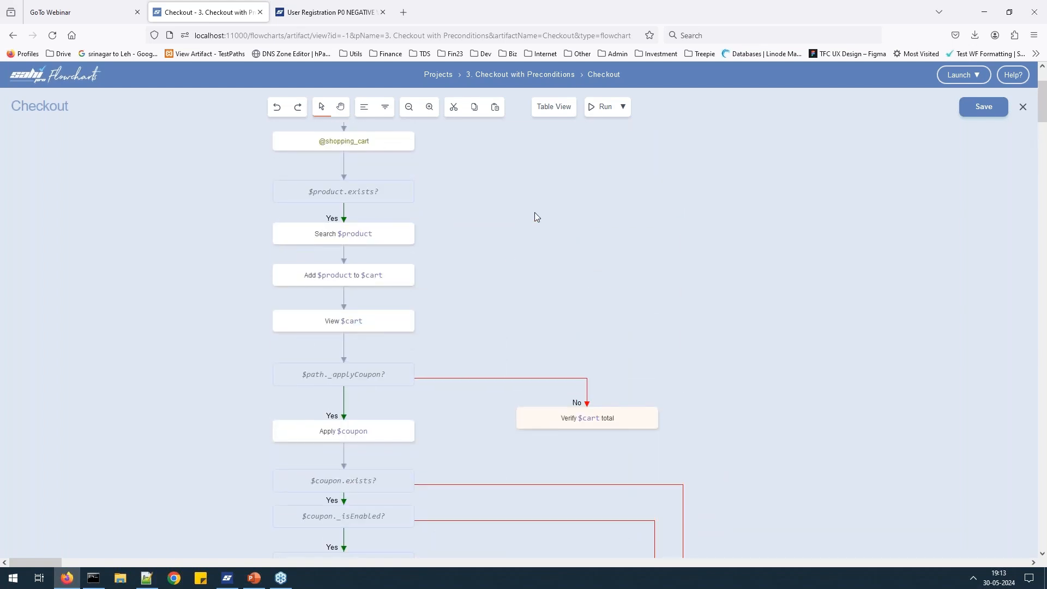
{"action": "scroll", "coordinate": [534, 217], "scroll_direction": "up", "scroll_amount": 2}
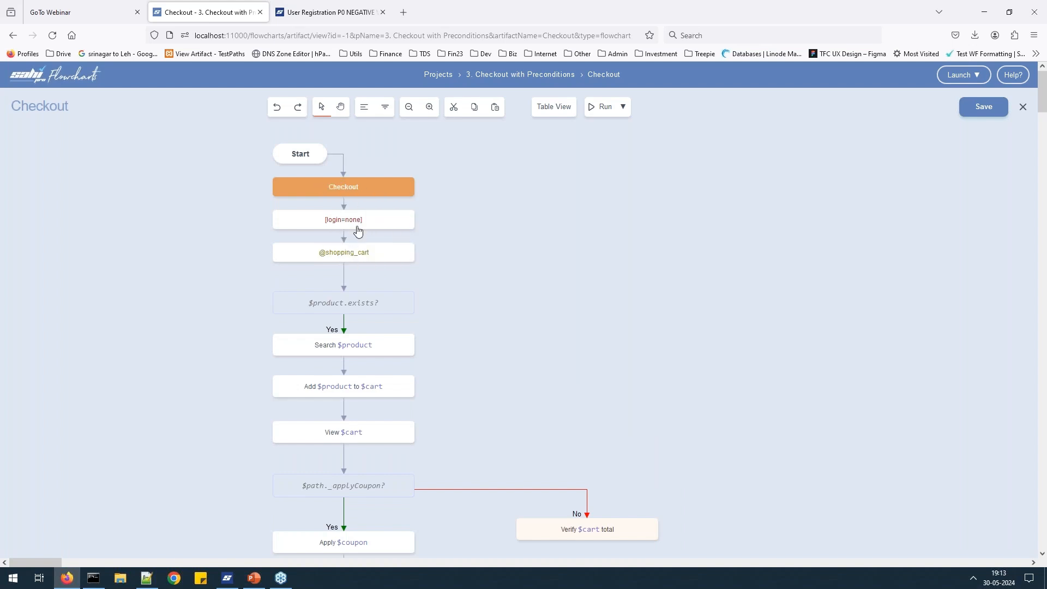
{"action": "mouse_move", "coordinate": [369, 235]}
{"action": "scroll", "coordinate": [381, 259], "scroll_direction": "down", "scroll_amount": 1}
{"action": "mouse_move", "coordinate": [384, 205]}
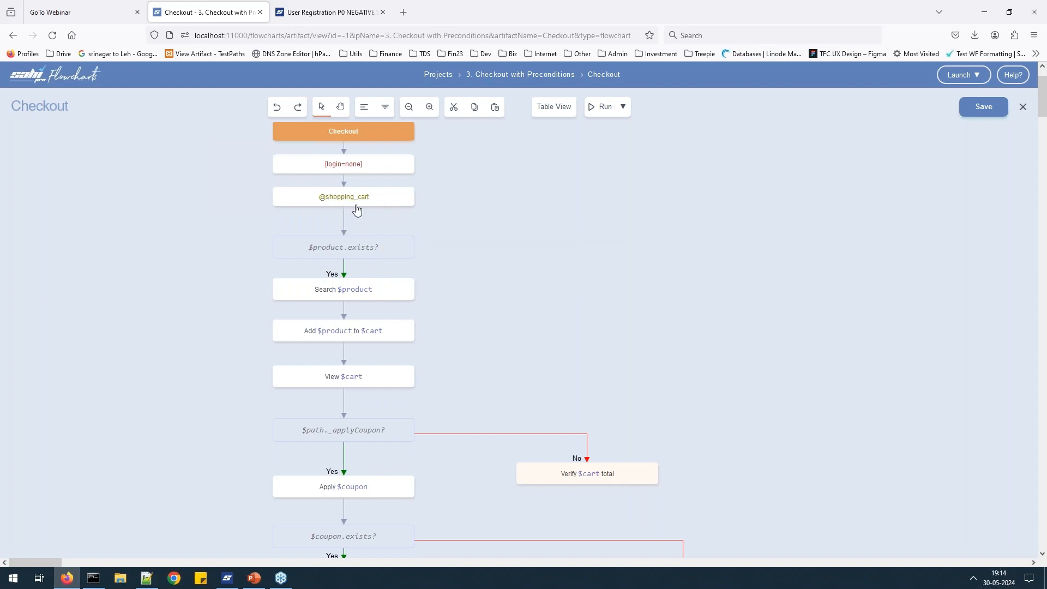
{"action": "scroll", "coordinate": [517, 234], "scroll_direction": "down", "scroll_amount": 2}
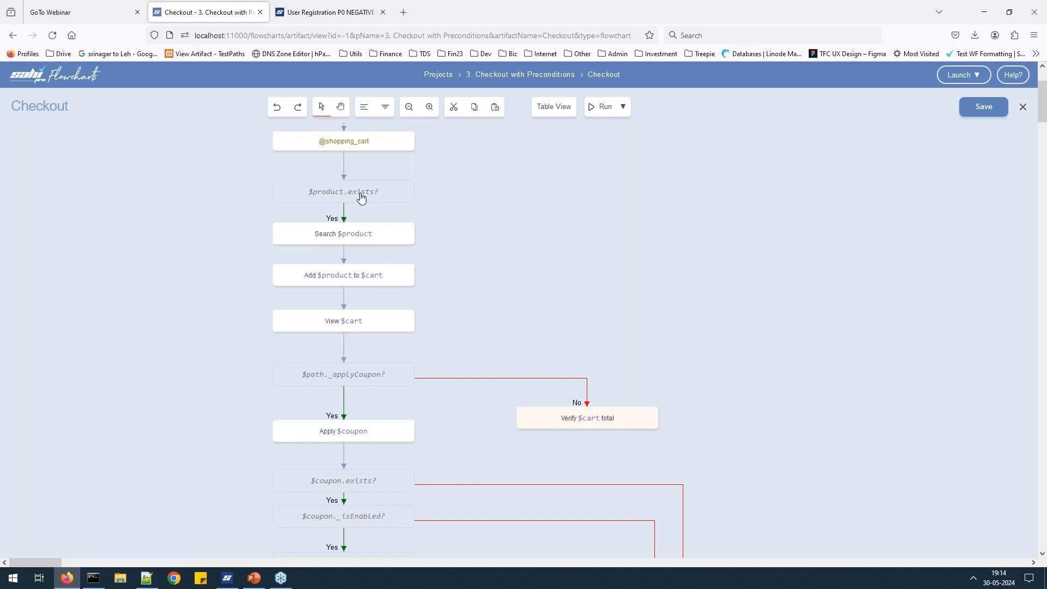
{"action": "scroll", "coordinate": [353, 225], "scroll_direction": "down", "scroll_amount": 2}
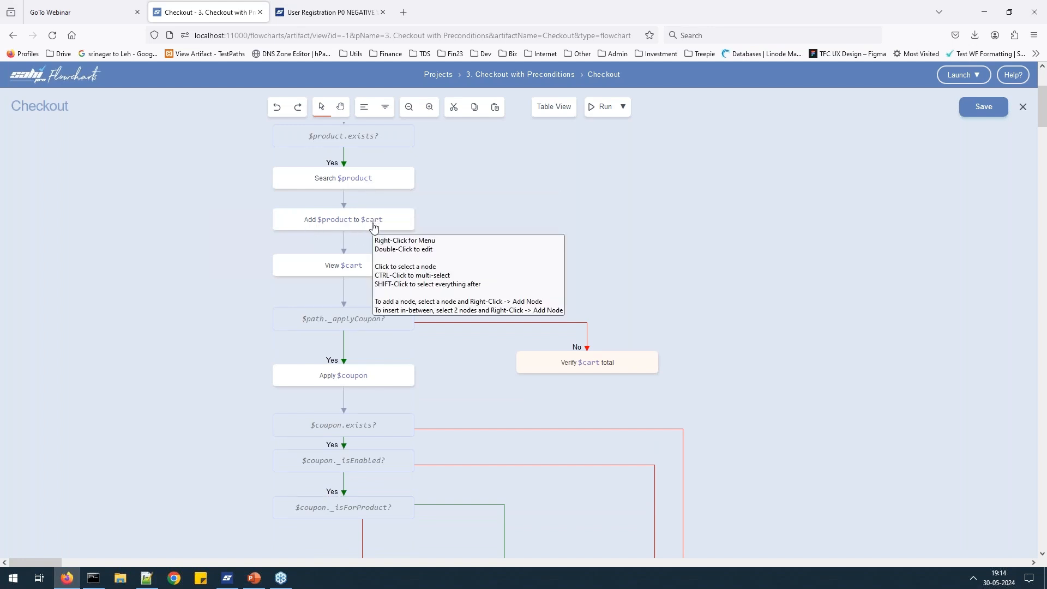
{"action": "scroll", "coordinate": [374, 227], "scroll_direction": "down", "scroll_amount": 2}
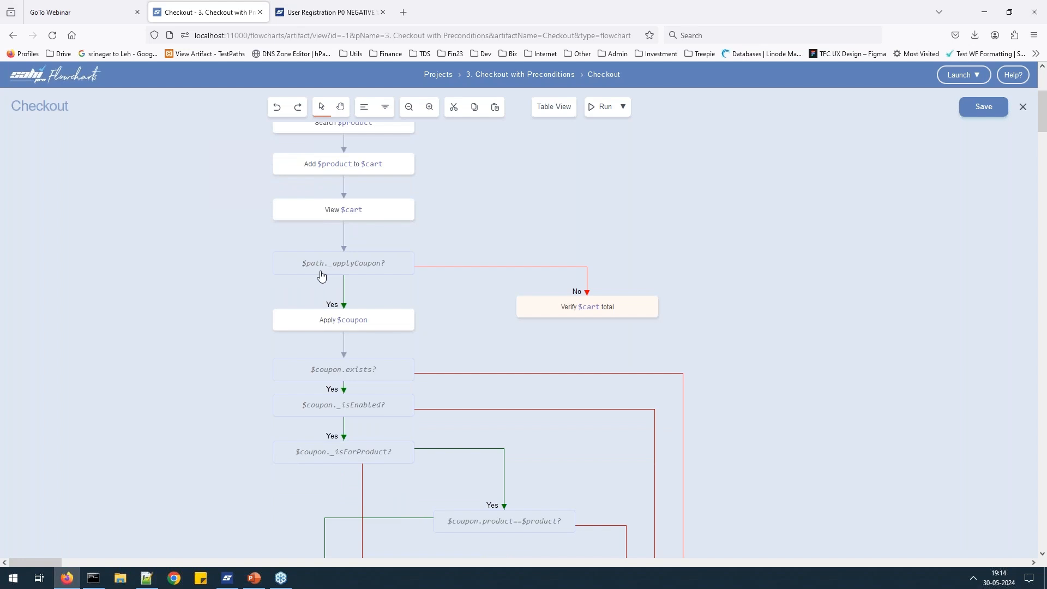
{"action": "scroll", "coordinate": [339, 261], "scroll_direction": "down", "scroll_amount": 2}
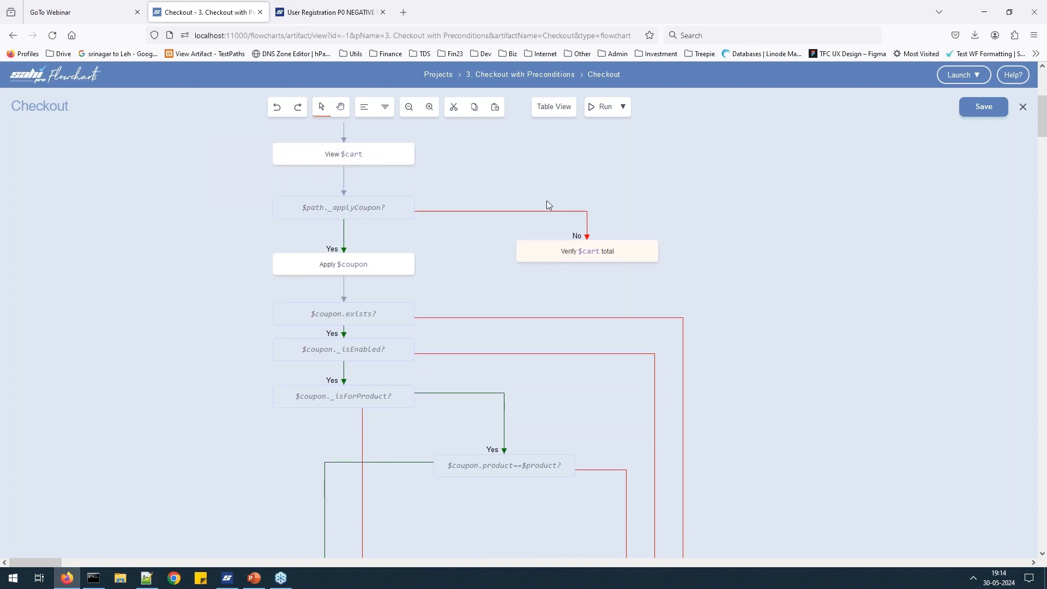
{"action": "mouse_move", "coordinate": [615, 257]}
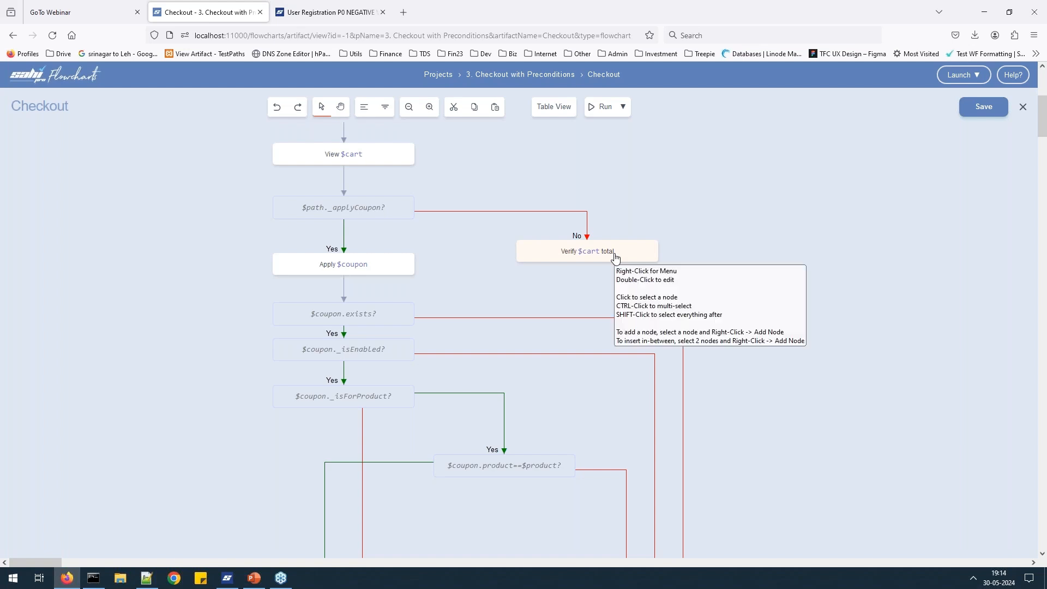
{"action": "scroll", "coordinate": [308, 232], "scroll_direction": "down", "scroll_amount": 1}
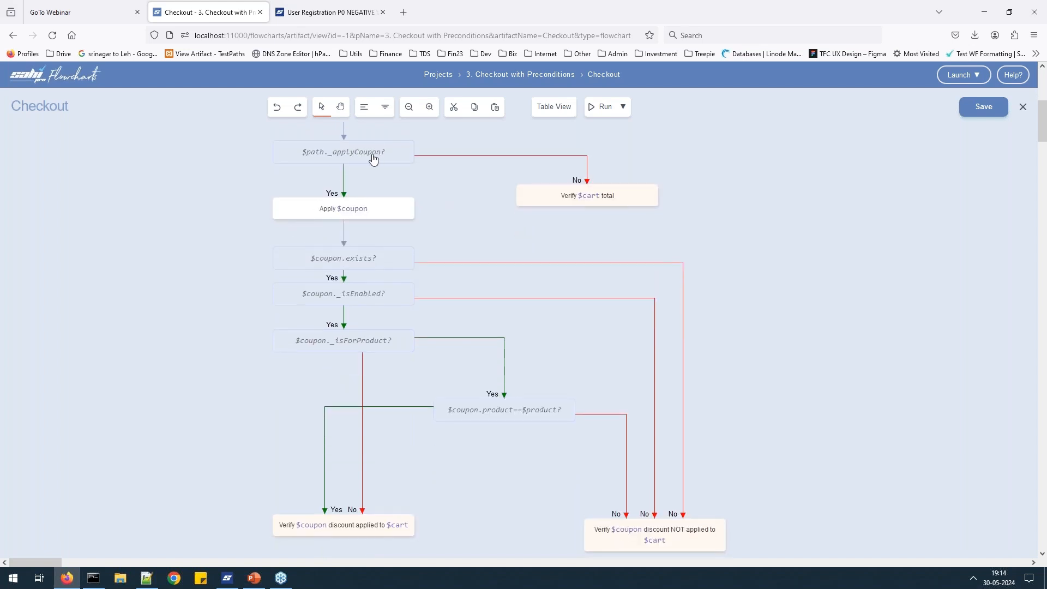
{"action": "scroll", "coordinate": [346, 158], "scroll_direction": "down", "scroll_amount": 1}
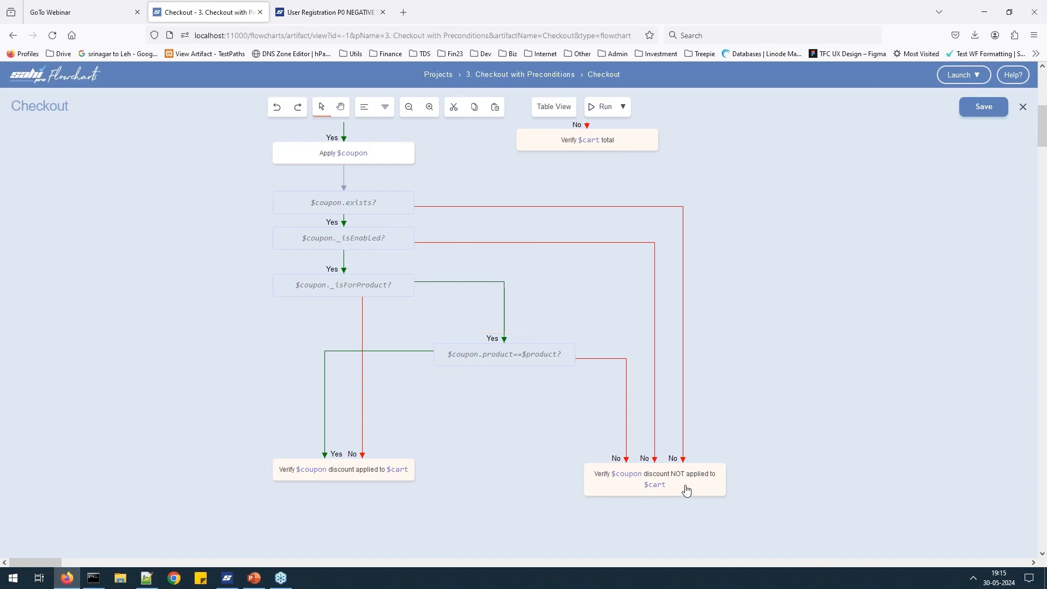
{"action": "scroll", "coordinate": [297, 275], "scroll_direction": "down", "scroll_amount": 2}
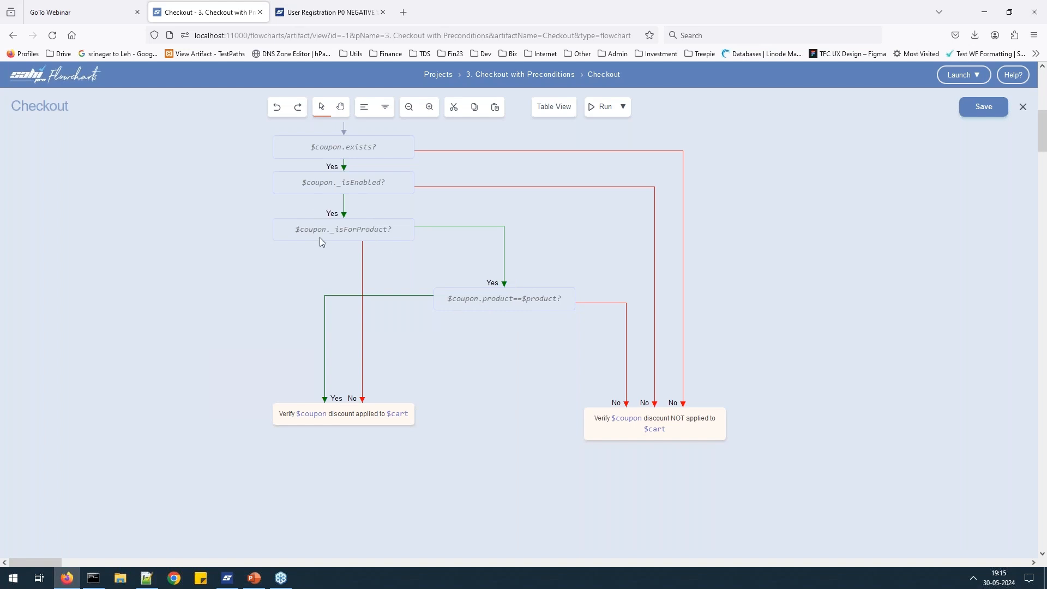
{"action": "mouse_move", "coordinate": [349, 234]}
{"action": "scroll", "coordinate": [403, 286], "scroll_direction": "up", "scroll_amount": 1}
{"action": "scroll", "coordinate": [403, 286], "scroll_direction": "up", "scroll_amount": 7}
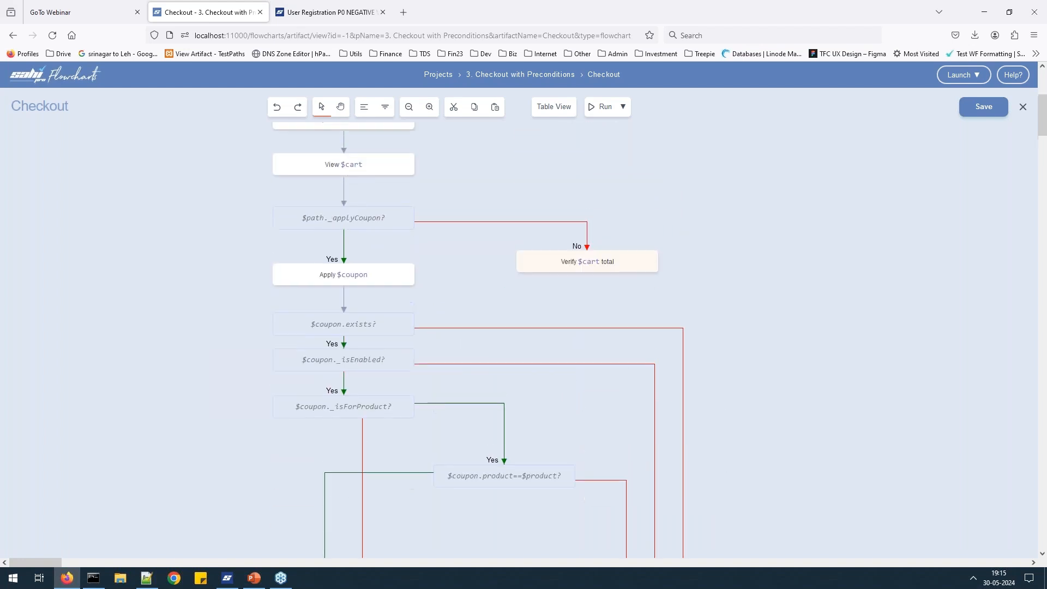
{"action": "scroll", "coordinate": [404, 286], "scroll_direction": "down", "scroll_amount": 3}
{"action": "scroll", "coordinate": [518, 338], "scroll_direction": "down", "scroll_amount": 2}
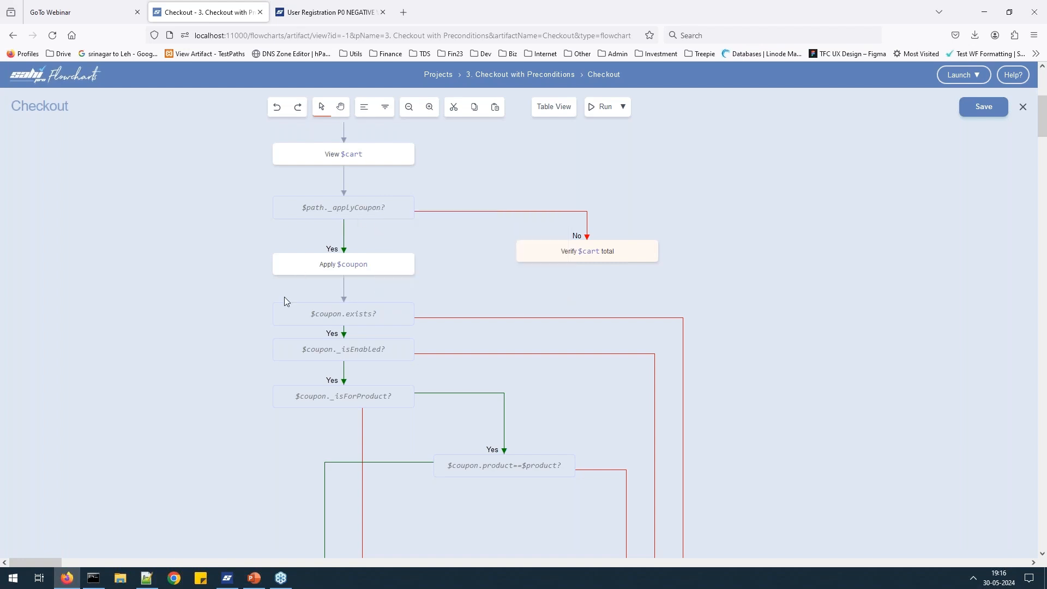
{"action": "scroll", "coordinate": [556, 335], "scroll_direction": "down", "scroll_amount": 3}
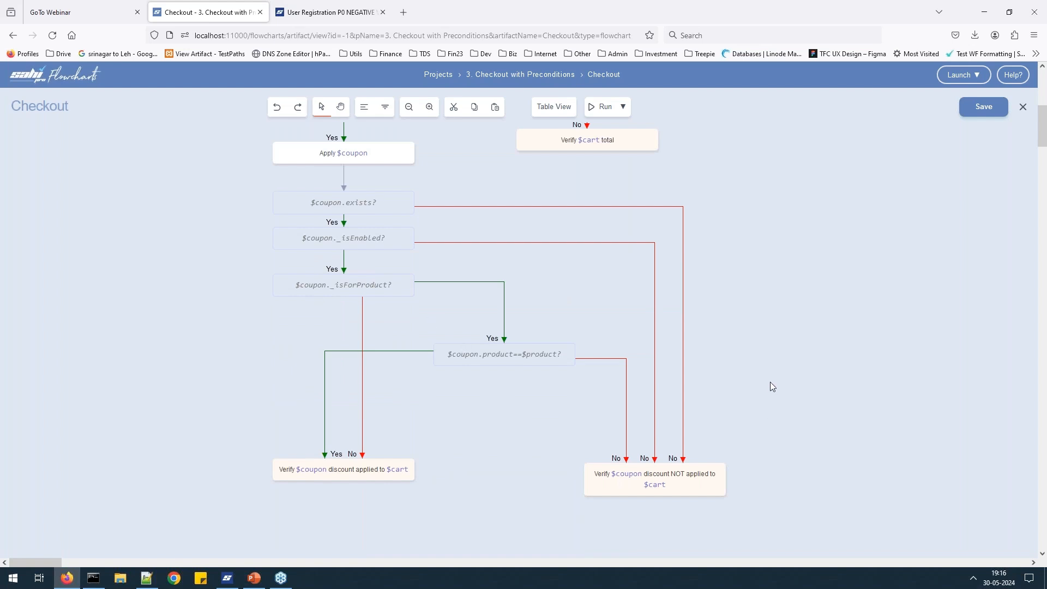
{"action": "scroll", "coordinate": [704, 312], "scroll_direction": "up", "scroll_amount": 1}
{"action": "scroll", "coordinate": [704, 312], "scroll_direction": "down", "scroll_amount": 1}
{"action": "scroll", "coordinate": [691, 319], "scroll_direction": "up", "scroll_amount": 1}
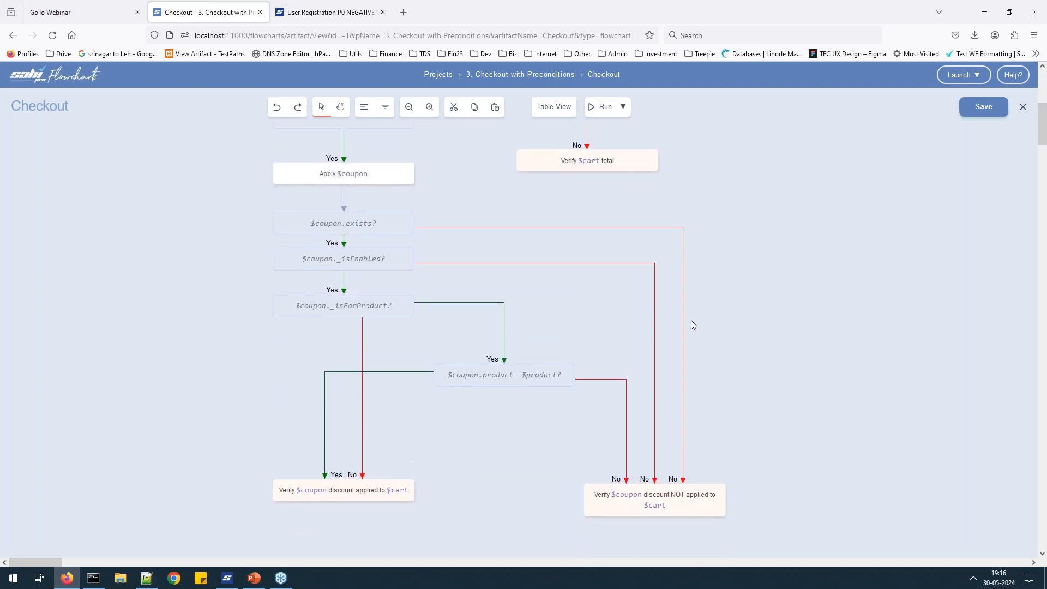
{"action": "scroll", "coordinate": [692, 322], "scroll_direction": "down", "scroll_amount": 2}
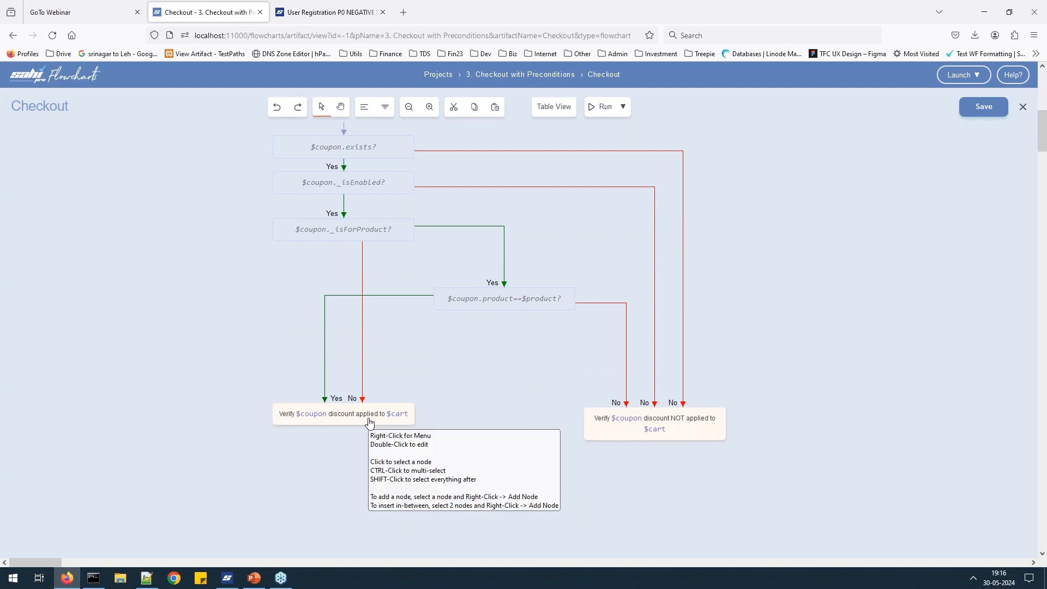
{"action": "scroll", "coordinate": [376, 240], "scroll_direction": "up", "scroll_amount": 1}
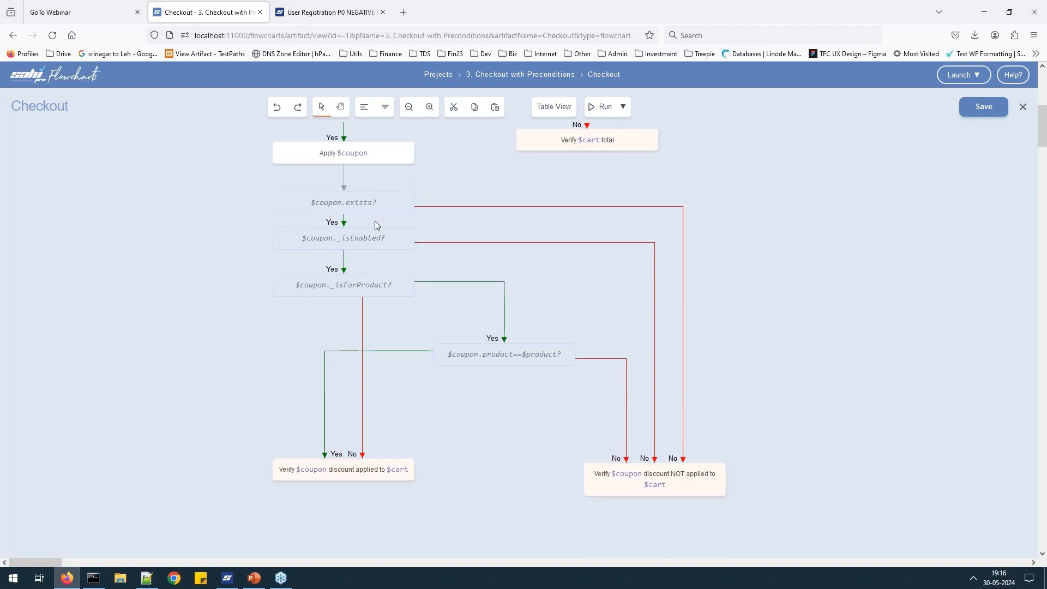
Generate an automation path from the $coupon._isEnabled? node to the discount-NOT-applied verify node.
{"action": "right_click", "coordinate": [376, 243]}
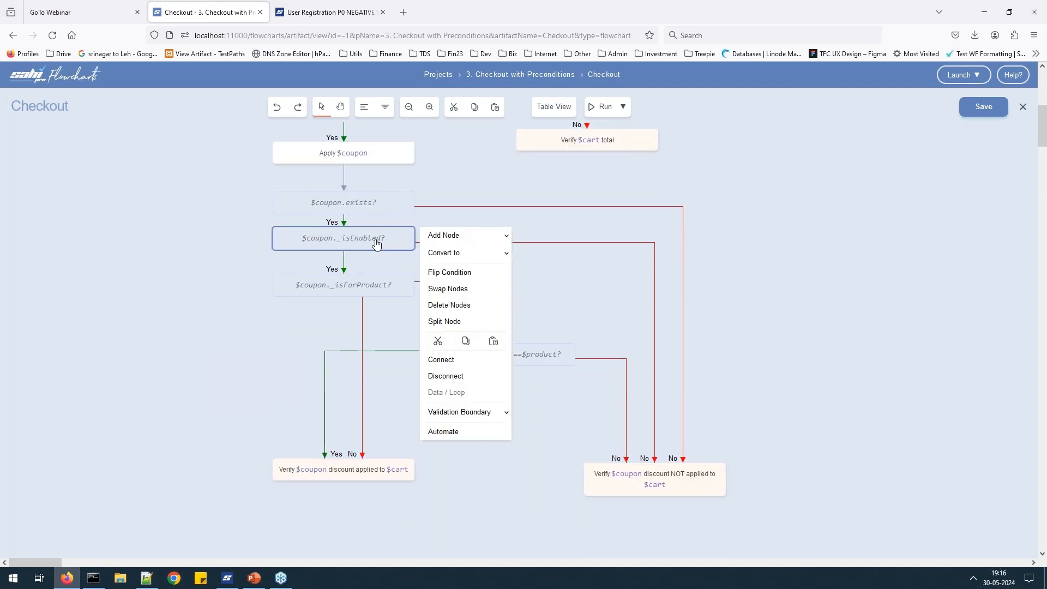
{"action": "left_click", "coordinate": [691, 482], "text": "ctrl"}
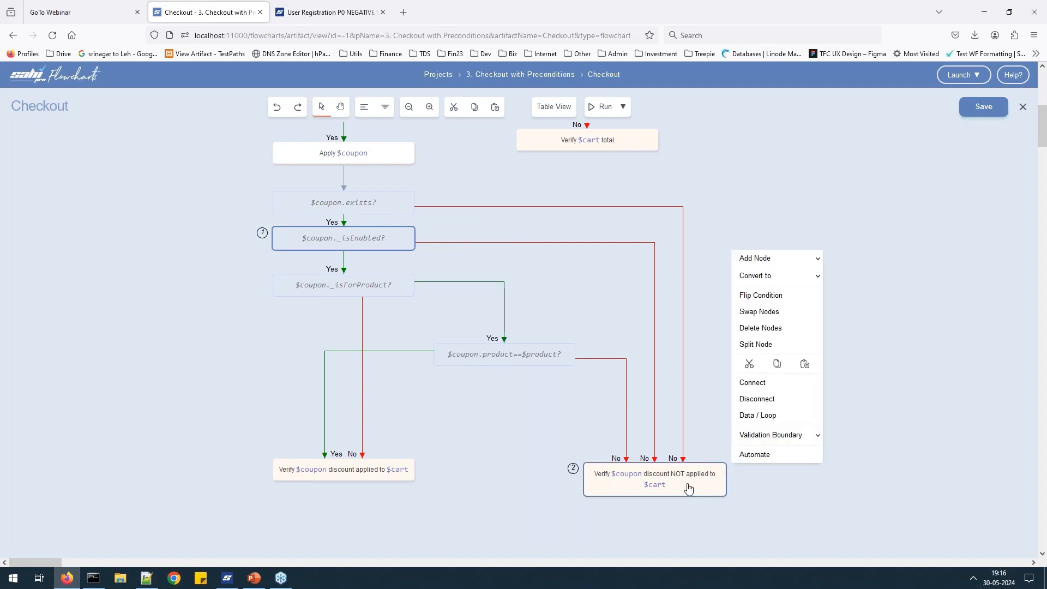
{"action": "left_click", "coordinate": [794, 454]}
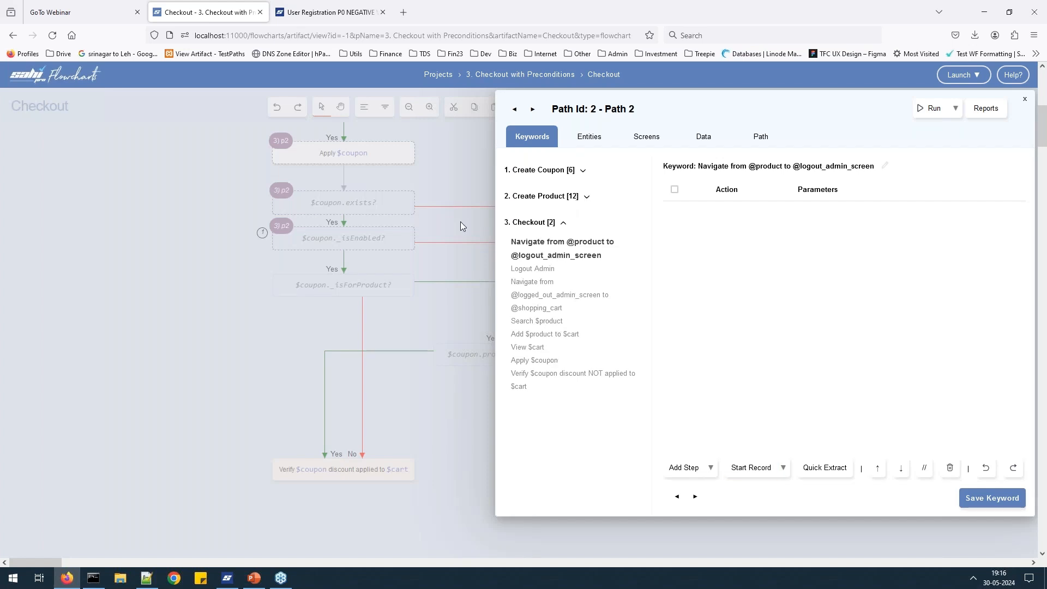
Review Path 2's pre/post conditions and its keywords: Create Coupon, Create Product, Checkout.
{"action": "left_click", "coordinate": [768, 143]}
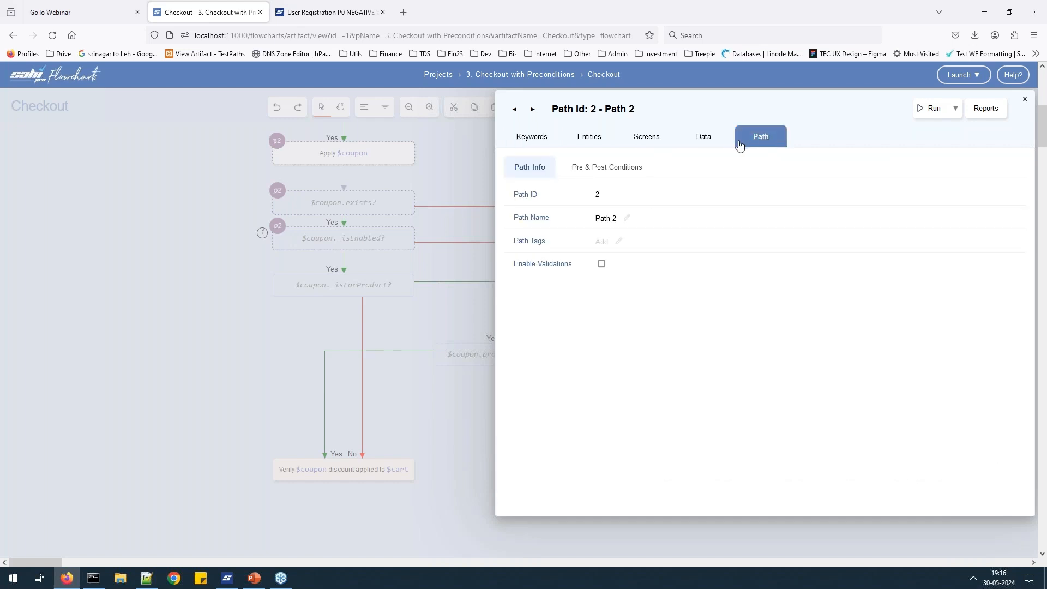
{"action": "left_click", "coordinate": [620, 170]}
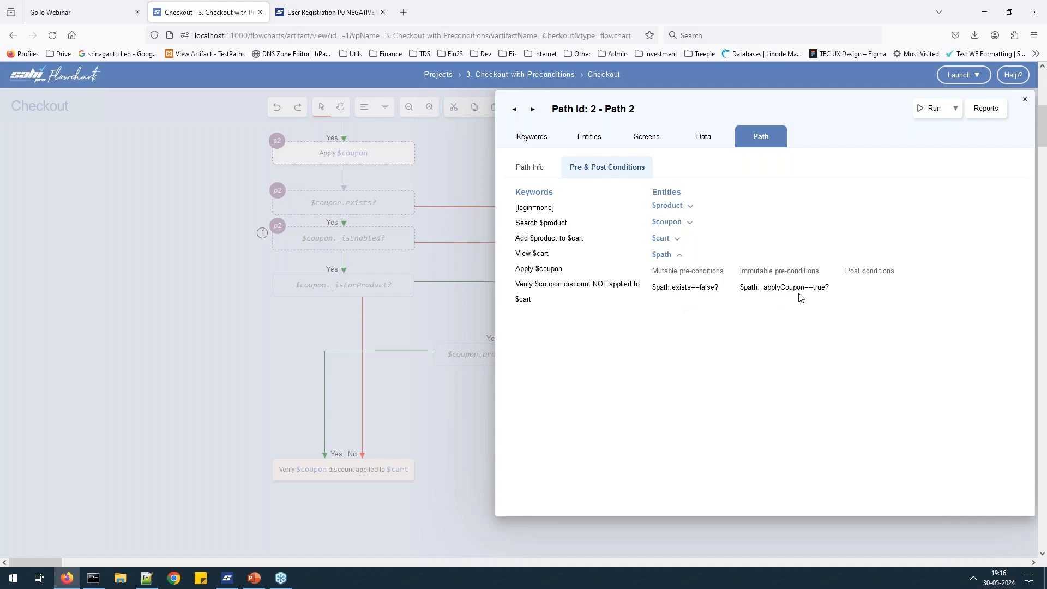
{"action": "left_click", "coordinate": [537, 146]}
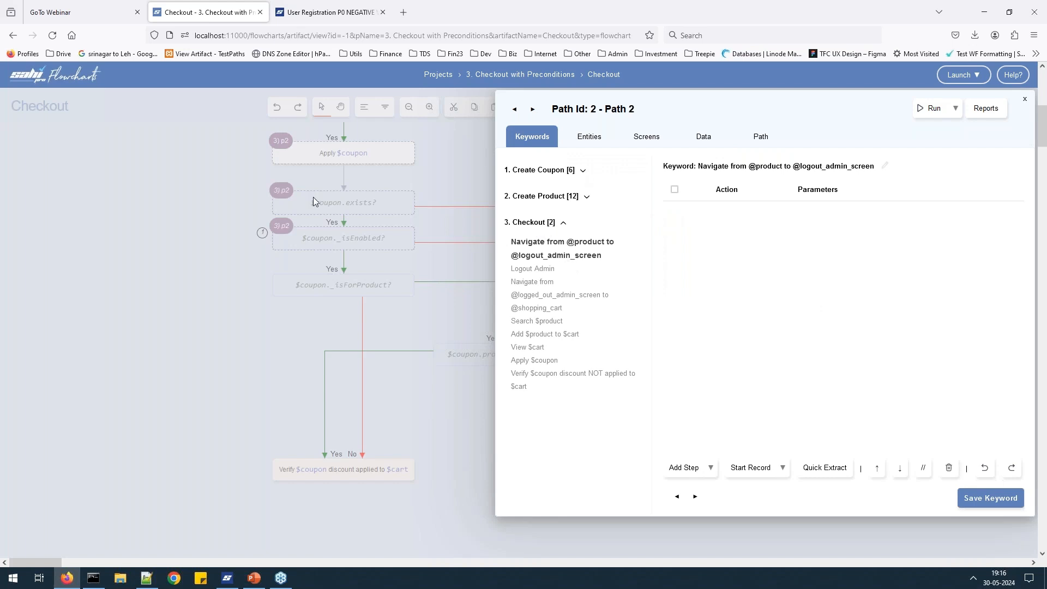
{"action": "scroll", "coordinate": [324, 185], "scroll_direction": "up", "scroll_amount": 2}
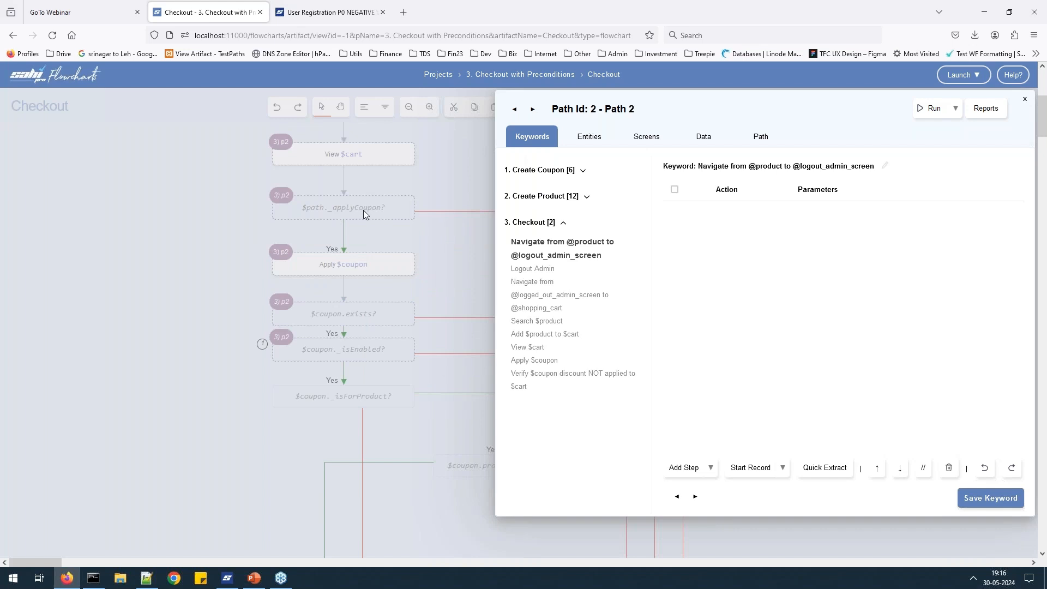
{"action": "scroll", "coordinate": [363, 213], "scroll_direction": "up", "scroll_amount": 3}
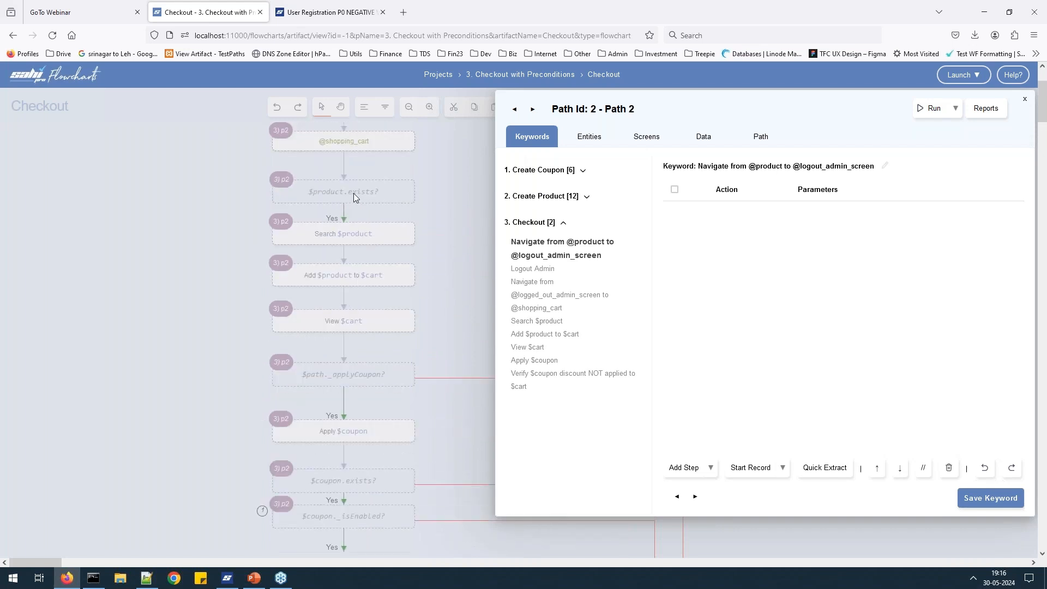
{"action": "scroll", "coordinate": [353, 316], "scroll_direction": "down", "scroll_amount": 2}
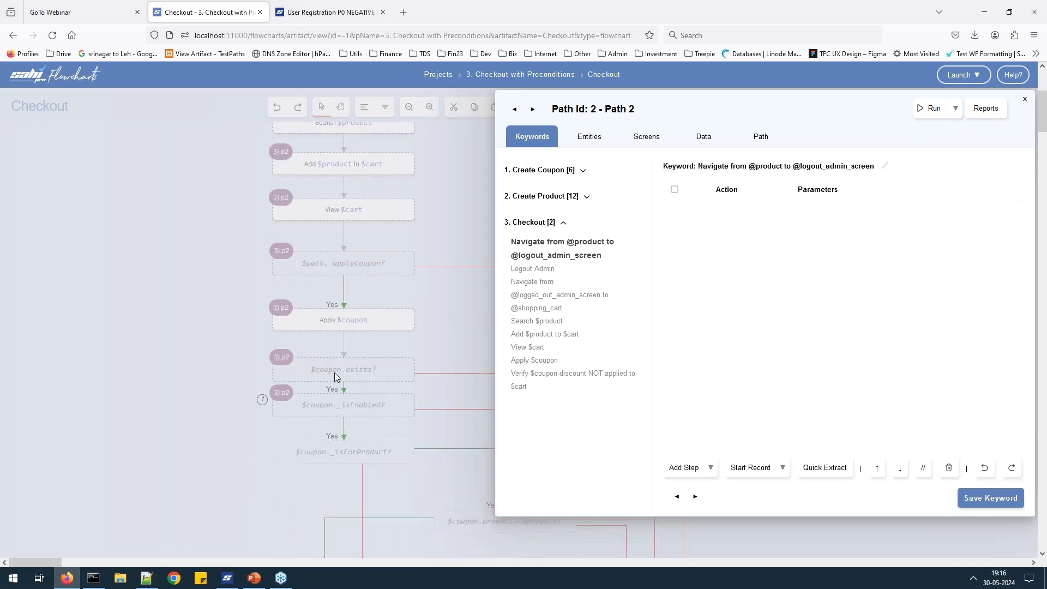
{"action": "scroll", "coordinate": [365, 170], "scroll_direction": "up", "scroll_amount": 1}
{"action": "scroll", "coordinate": [366, 170], "scroll_direction": "up", "scroll_amount": 2}
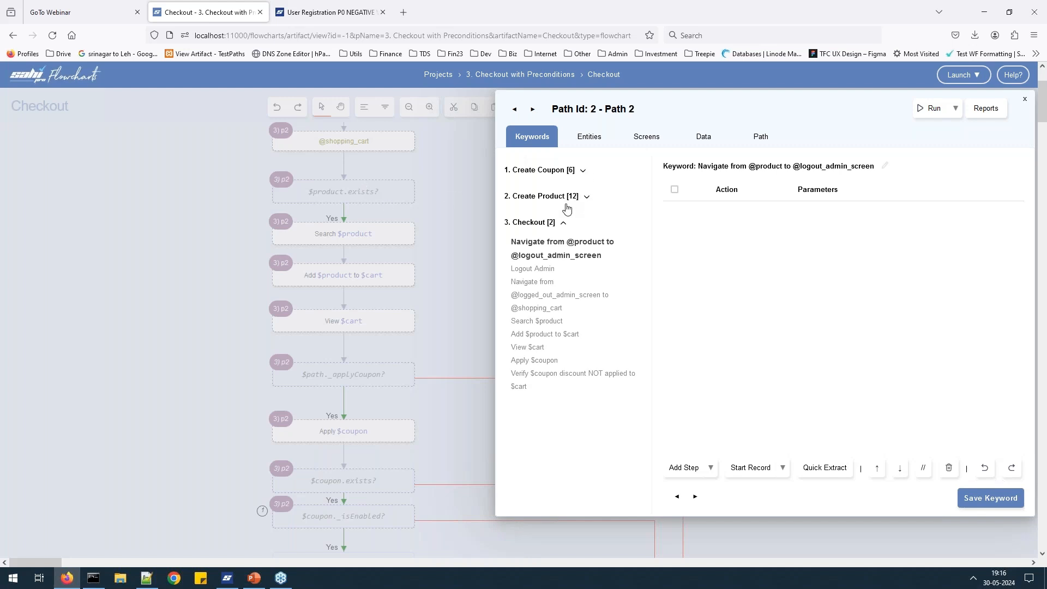
Close the path panel and open the Create Product flowchart from the project page.
{"action": "left_click", "coordinate": [478, 195]}
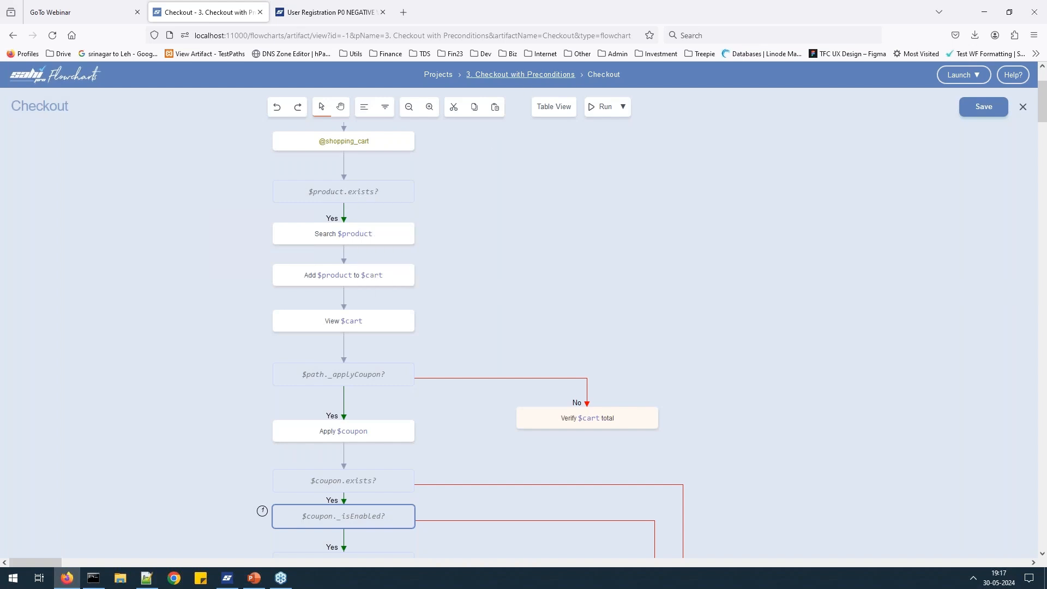
{"action": "left_click", "coordinate": [520, 75]}
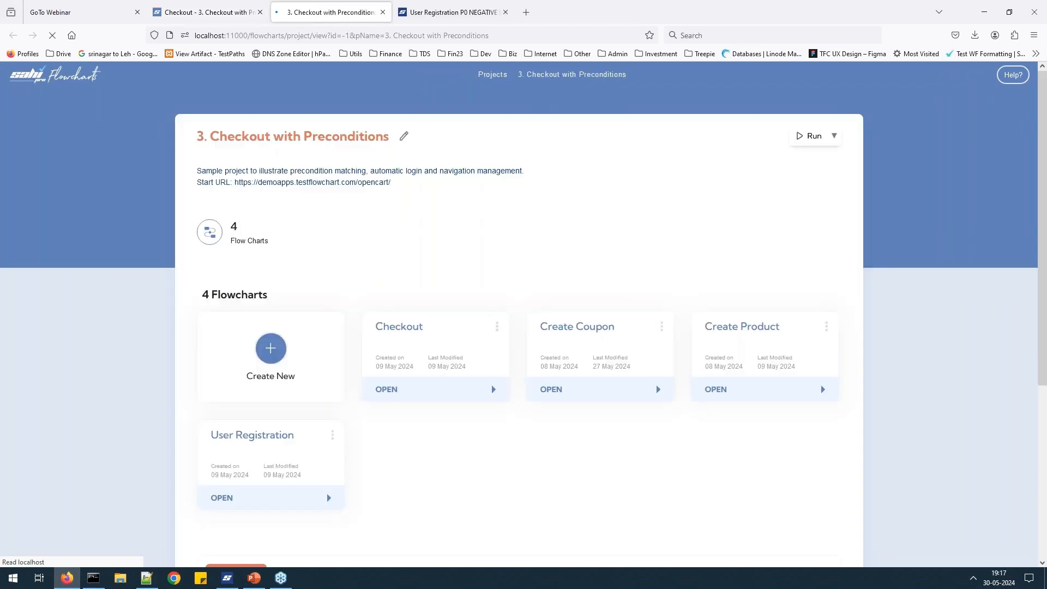
{"action": "left_click", "coordinate": [719, 392]}
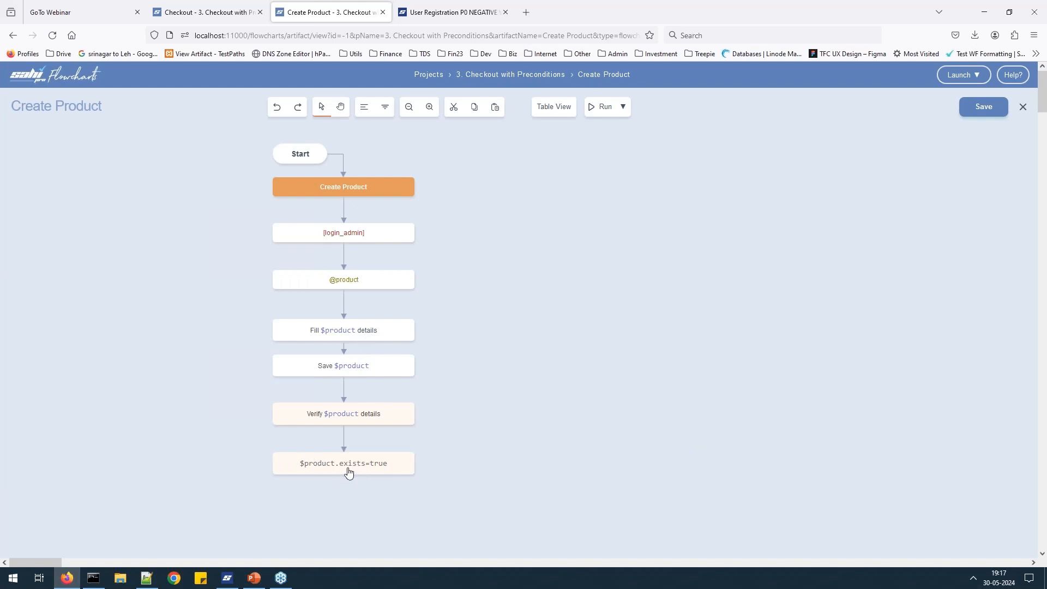
Open the '3. Checkout with Preconditions' project page in a new tab and view it.
{"action": "left_click", "coordinate": [227, 12]}
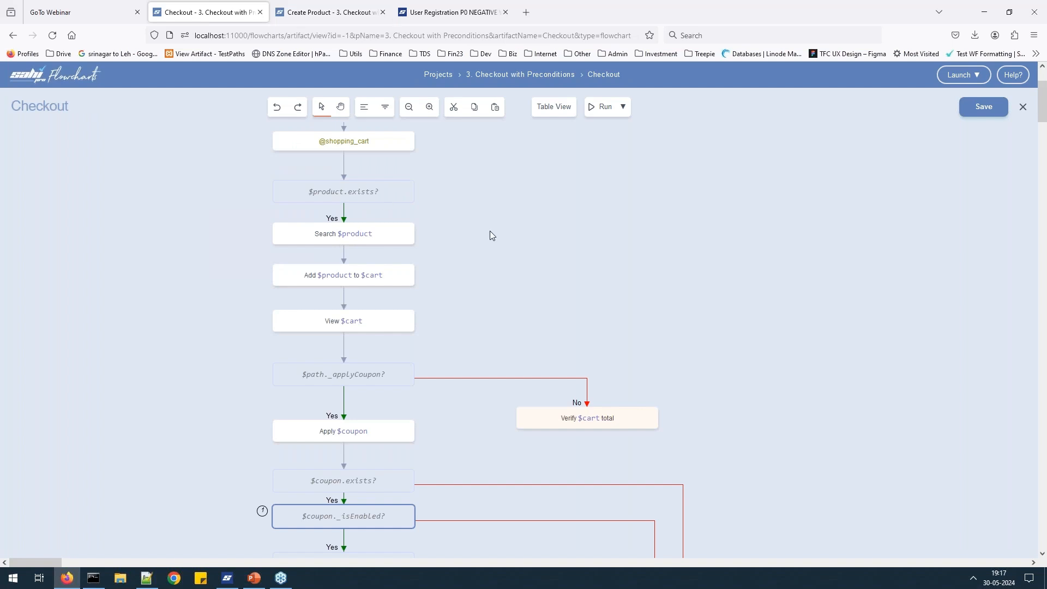
{"action": "scroll", "coordinate": [444, 287], "scroll_direction": "down", "scroll_amount": 4}
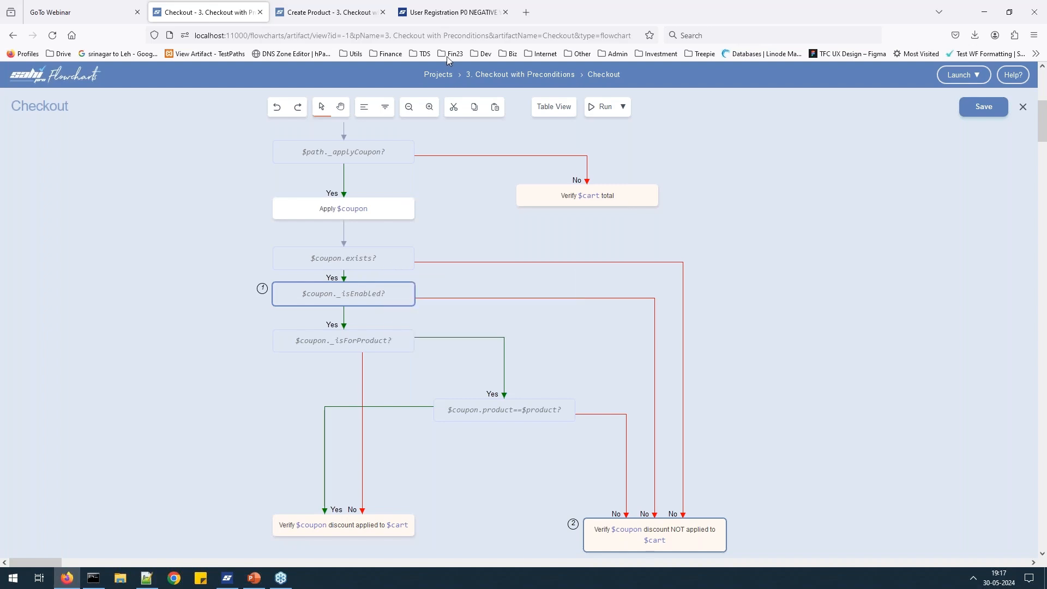
{"action": "left_click", "coordinate": [352, 15]}
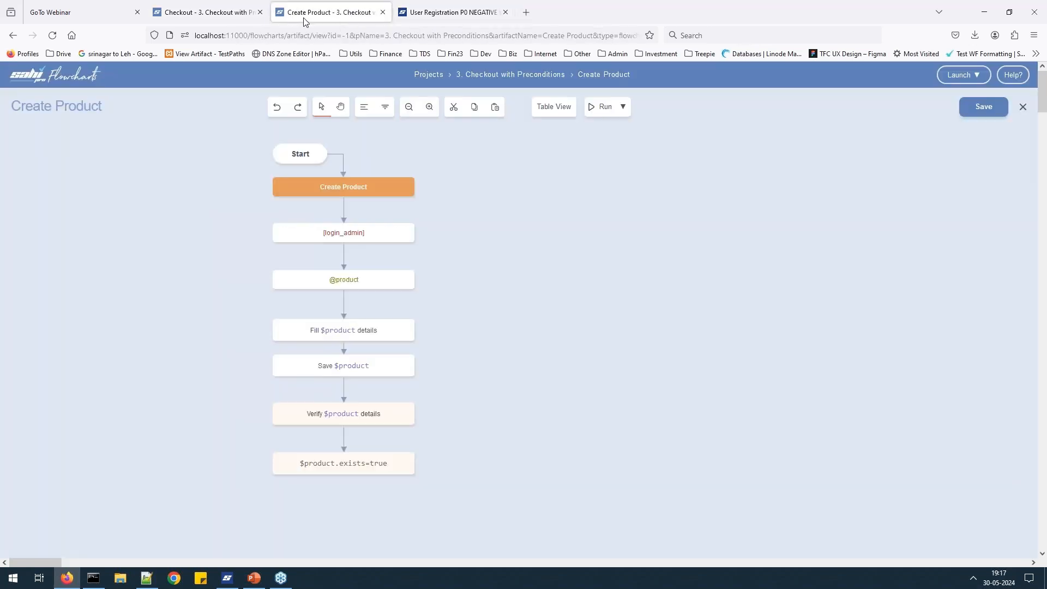
{"action": "left_click", "coordinate": [220, 12]}
{"action": "middle_click", "coordinate": [482, 77]}
{"action": "left_click", "coordinate": [338, 14]}
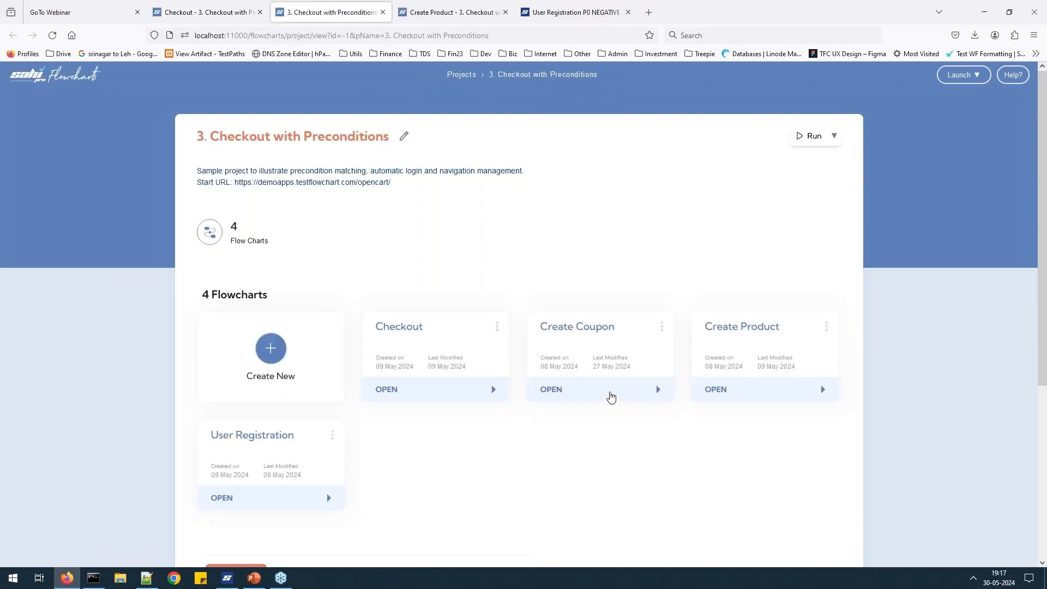
Open the Create Coupon flowchart and scroll through it down to $coupon.exists=true.
{"action": "left_click", "coordinate": [611, 397]}
{"action": "scroll", "coordinate": [389, 284], "scroll_direction": "down", "scroll_amount": 2}
{"action": "scroll", "coordinate": [332, 204], "scroll_direction": "down", "scroll_amount": 2}
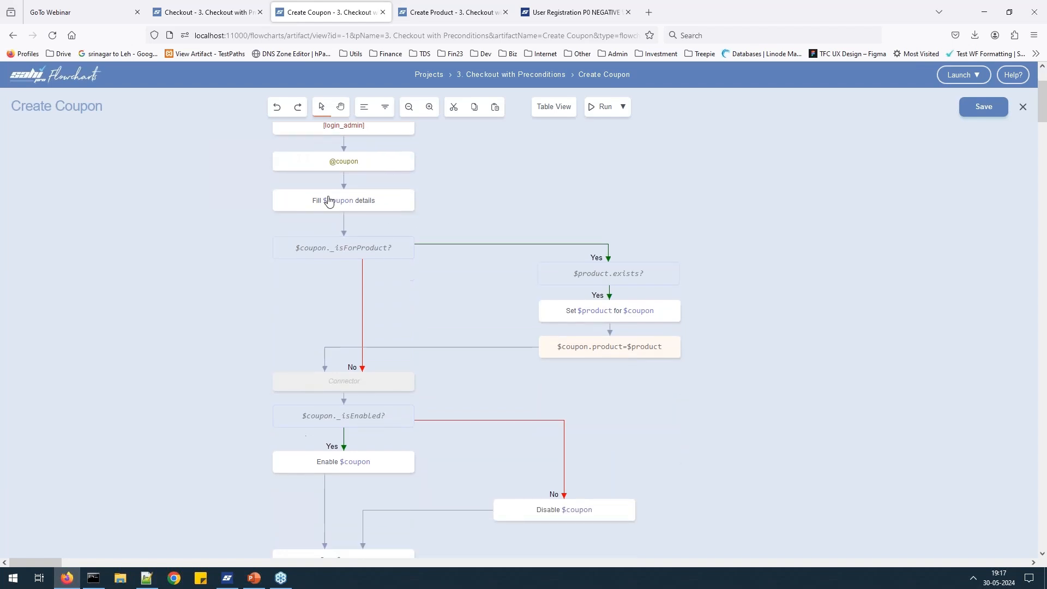
{"action": "scroll", "coordinate": [348, 196], "scroll_direction": "up", "scroll_amount": 4}
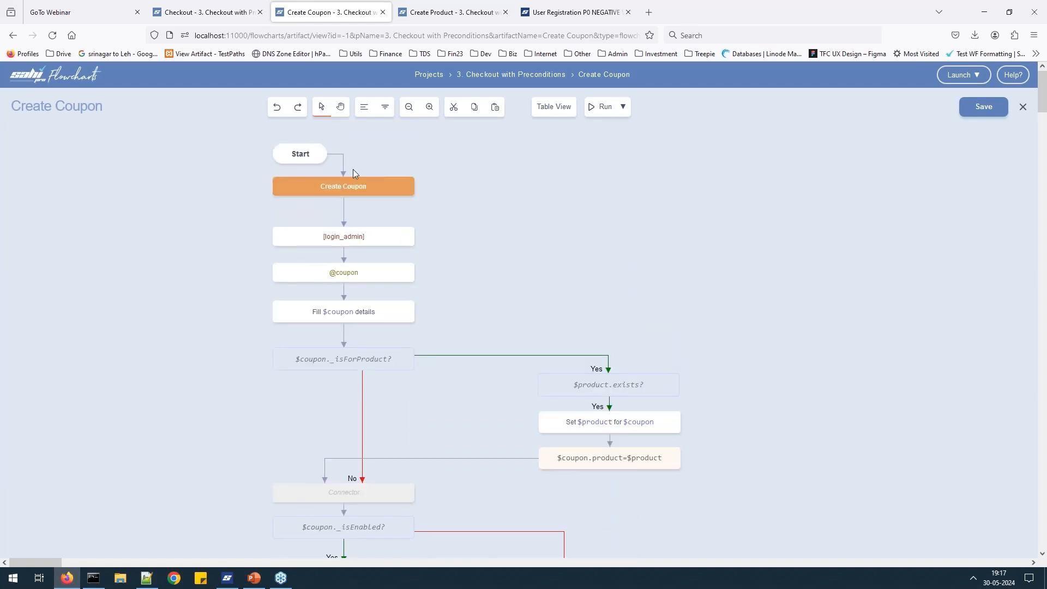
{"action": "scroll", "coordinate": [353, 170], "scroll_direction": "down", "scroll_amount": 2}
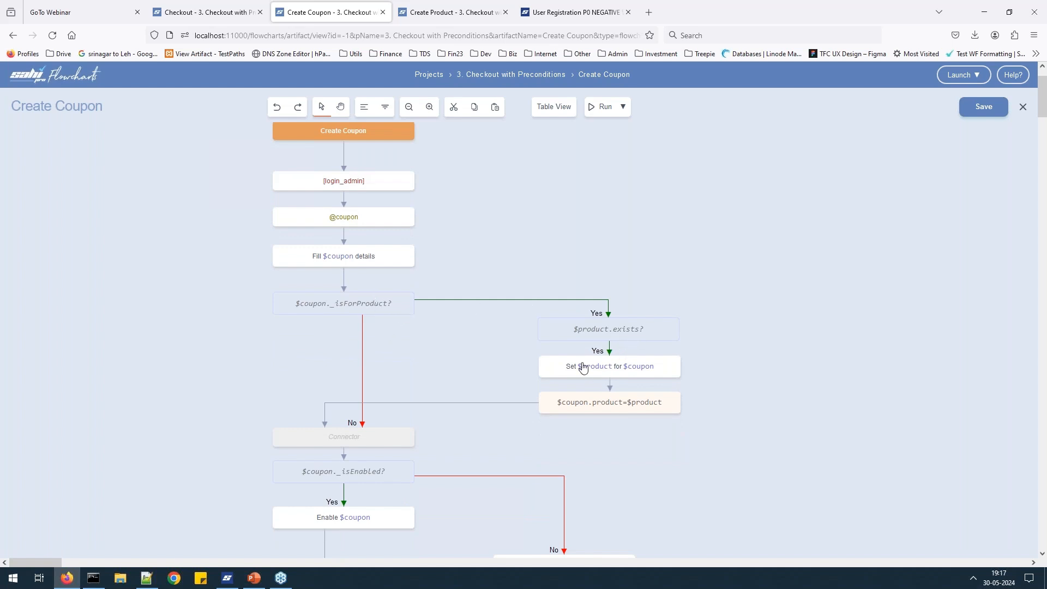
{"action": "scroll", "coordinate": [635, 335], "scroll_direction": "down", "scroll_amount": 4}
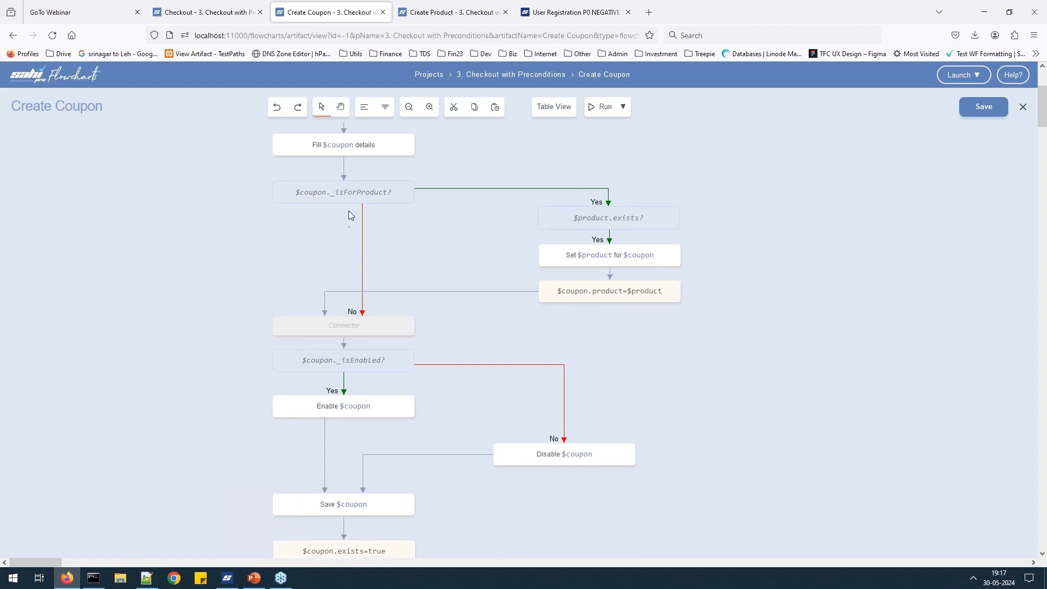
{"action": "scroll", "coordinate": [353, 354], "scroll_direction": "down", "scroll_amount": 2}
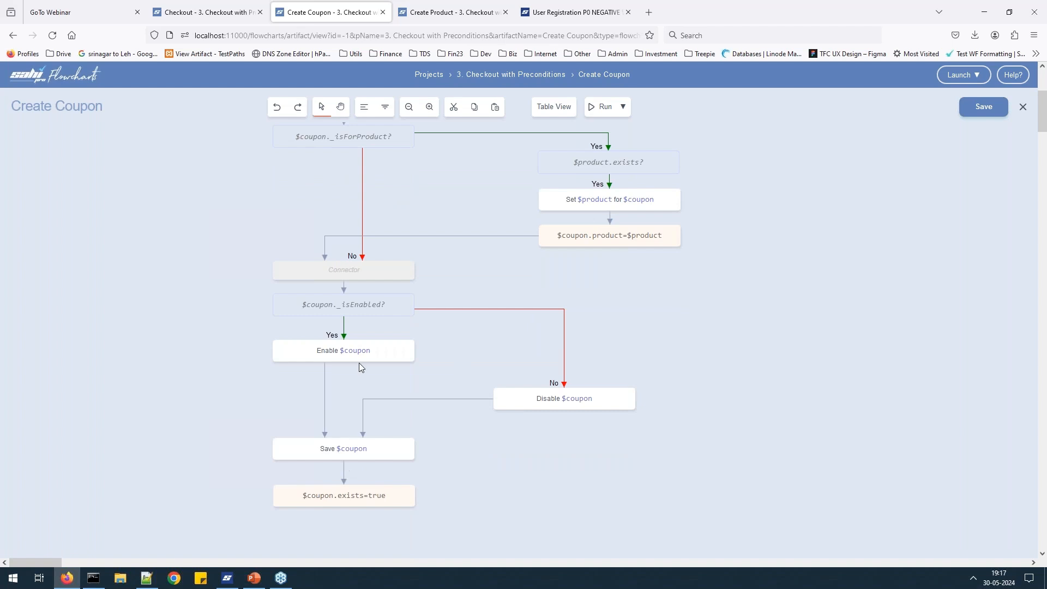
{"action": "scroll", "coordinate": [475, 298], "scroll_direction": "up", "scroll_amount": 8}
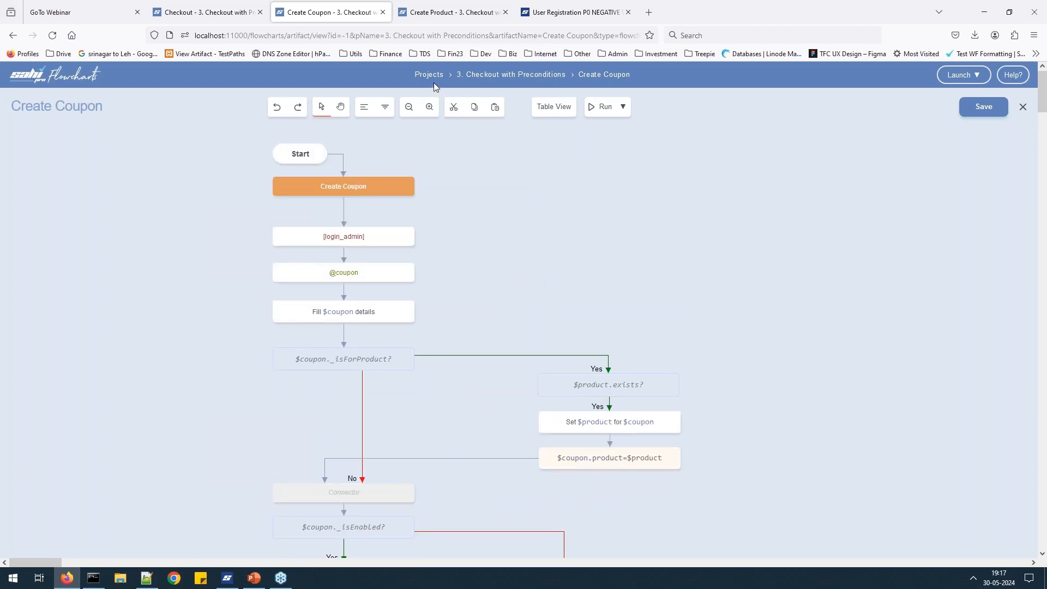
In Checkout, automate Path 4 from the $coupon.product==$product? node to the discount NOT applied node.
{"action": "left_click", "coordinate": [238, 15]}
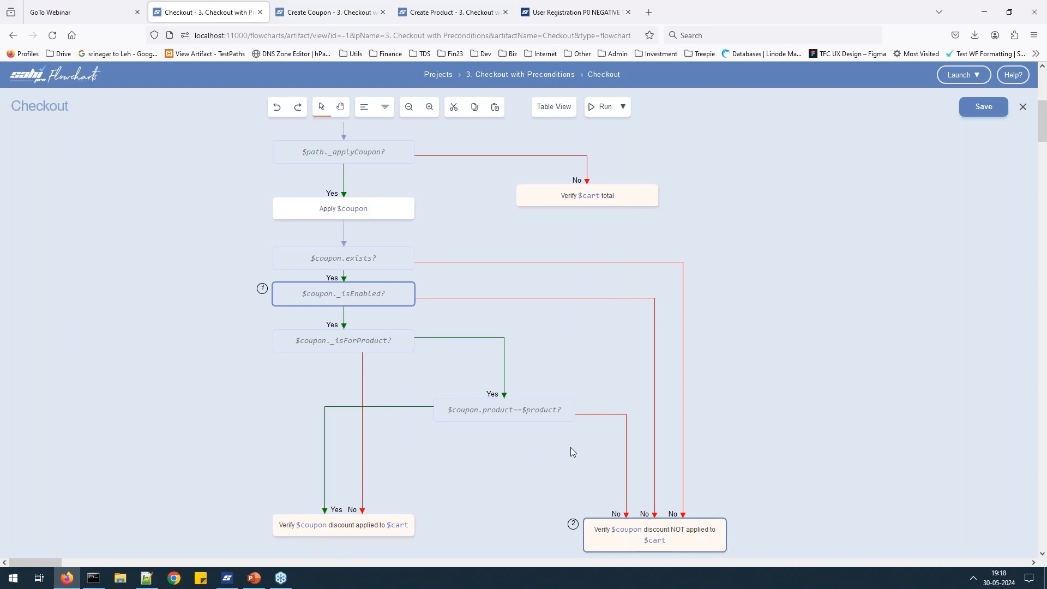
{"action": "right_click", "coordinate": [540, 412]}
{"action": "right_click", "coordinate": [657, 542], "text": "ctrl"}
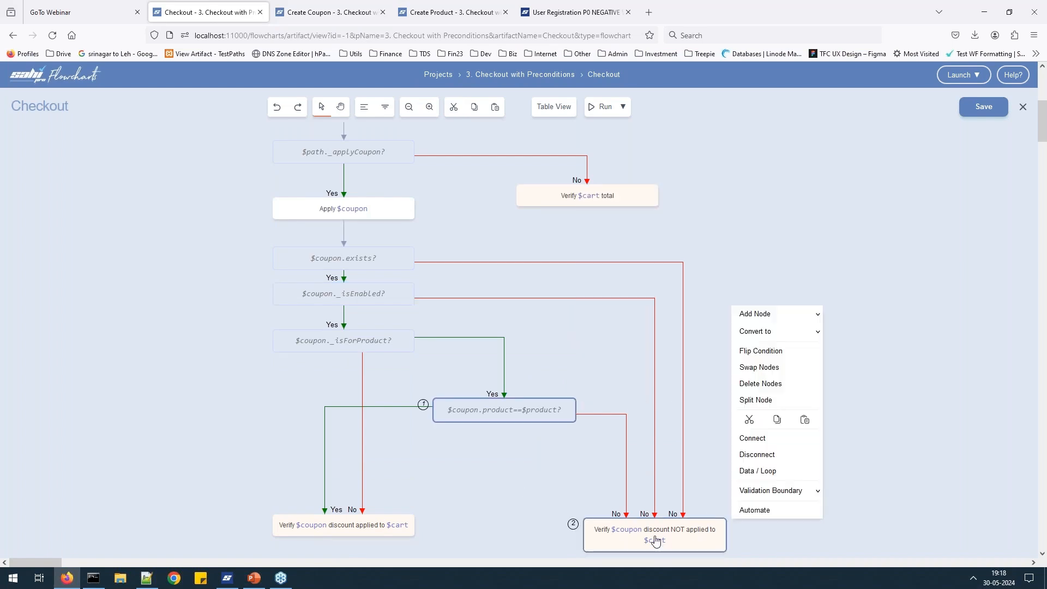
{"action": "left_click", "coordinate": [761, 510]}
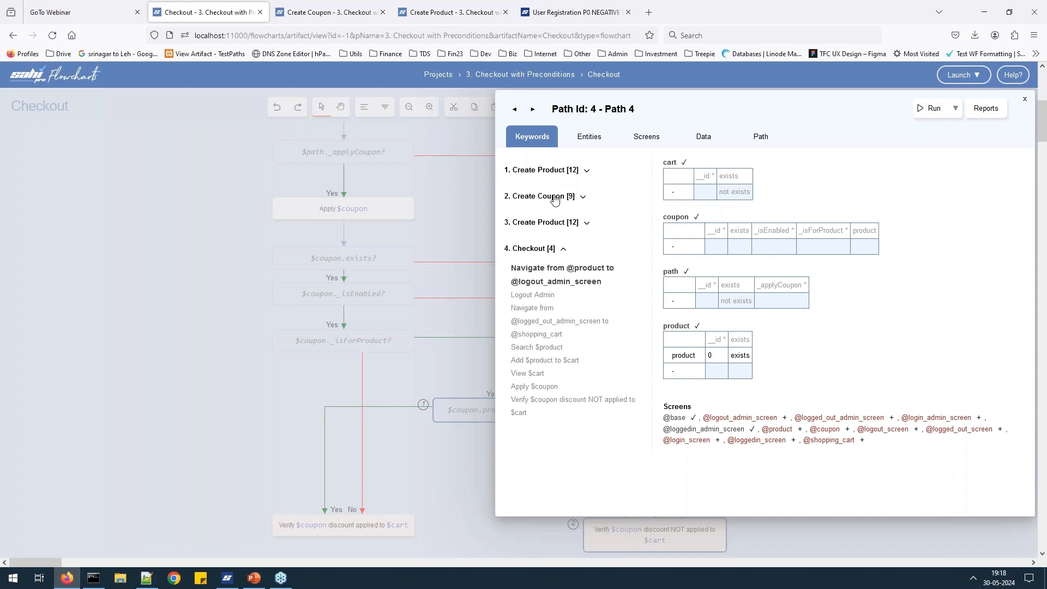
Expand and collapse Path 4's Create Product, Create Coupon and Create Product sections, then close the panel.
{"action": "left_click", "coordinate": [586, 171]}
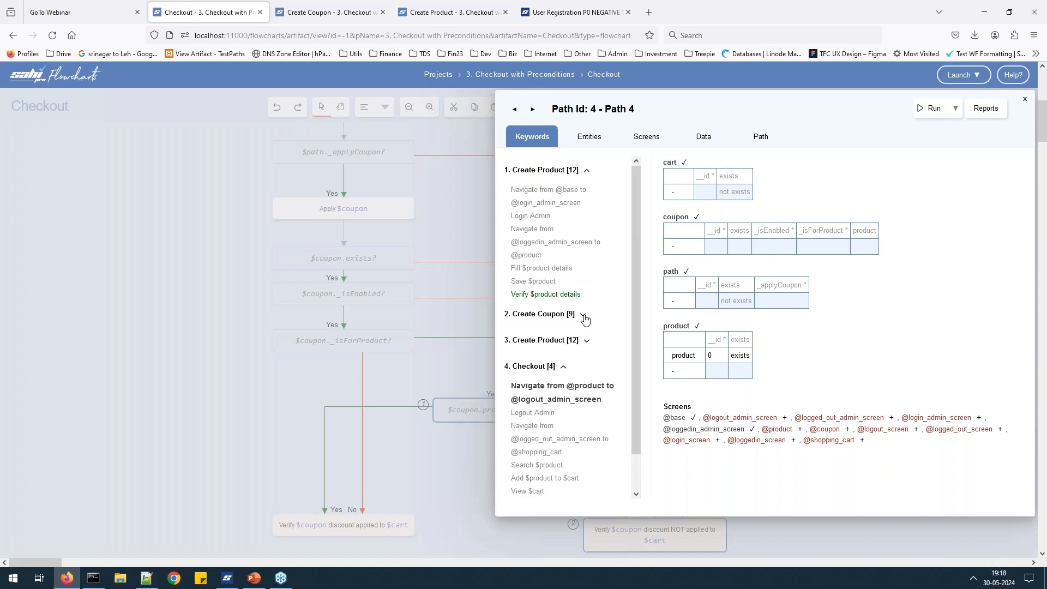
{"action": "left_click", "coordinate": [582, 314]}
{"action": "left_click", "coordinate": [590, 410]}
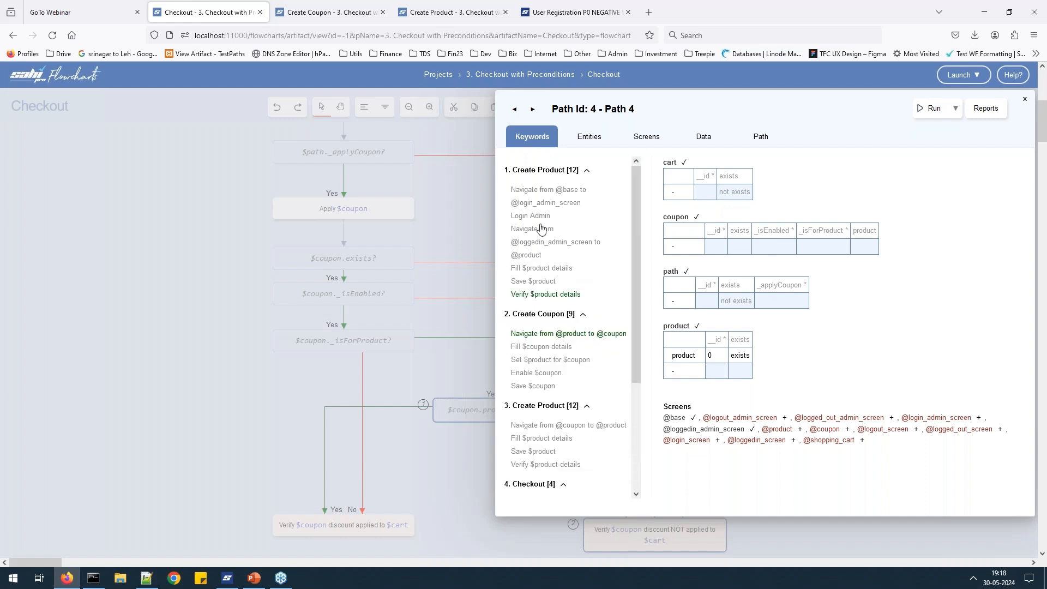
{"action": "left_click", "coordinate": [586, 170]}
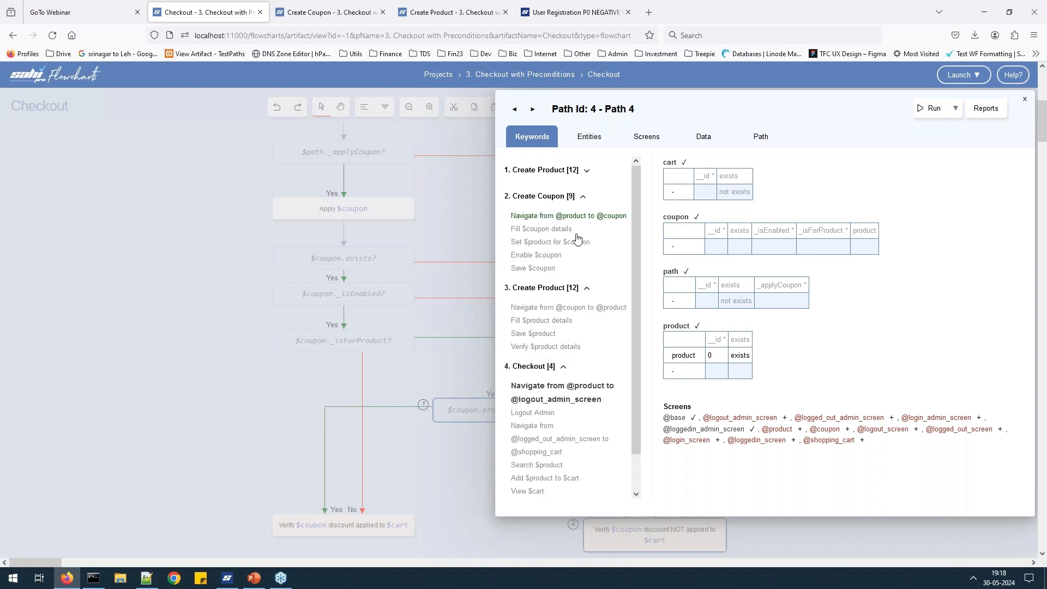
{"action": "left_click", "coordinate": [582, 196]}
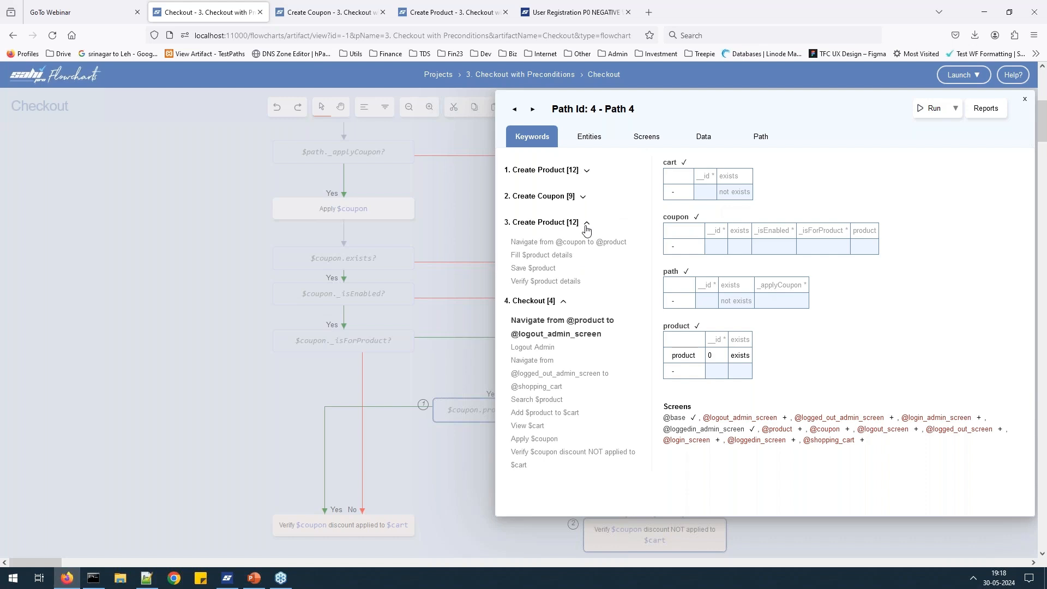
{"action": "left_click", "coordinate": [586, 224]}
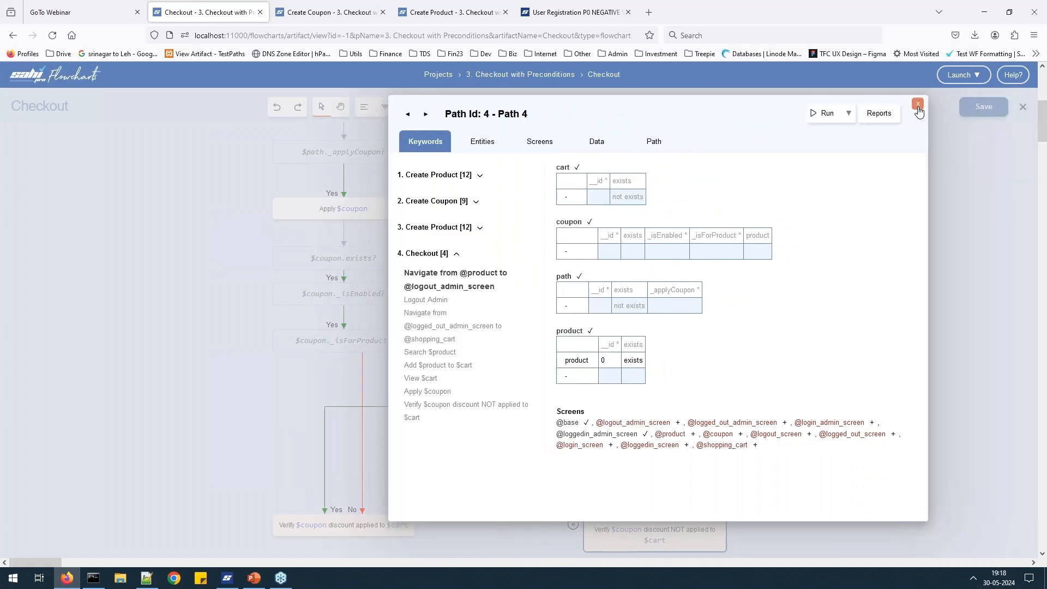
{"action": "left_click", "coordinate": [918, 105]}
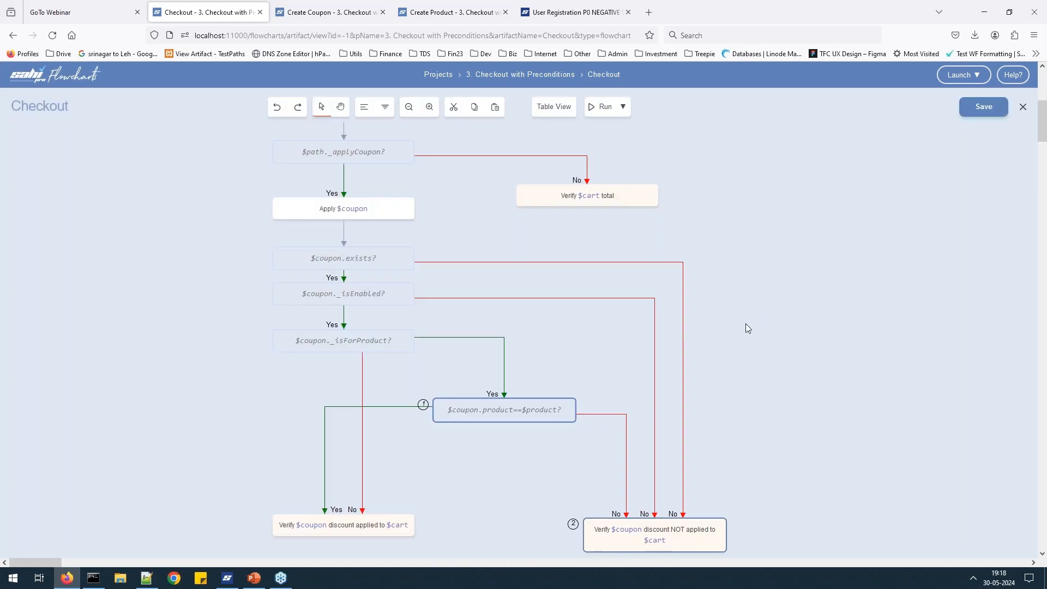
Go to the projects list and reopen the Checkout flowchart of 2. Checkout with Branches.
{"action": "scroll", "coordinate": [338, 316], "scroll_direction": "up", "scroll_amount": 2}
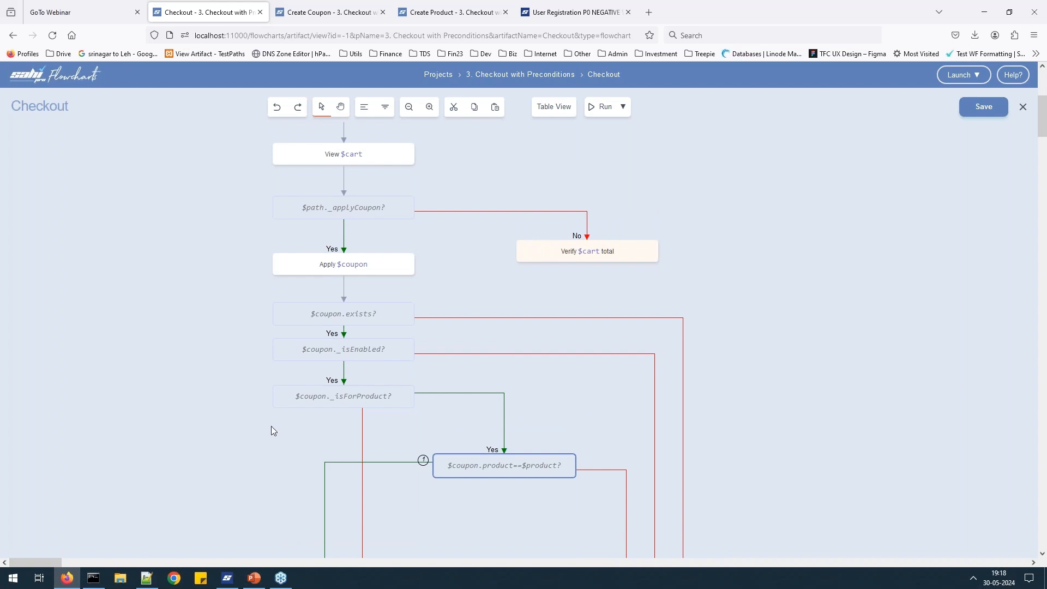
{"action": "scroll", "coordinate": [756, 221], "scroll_direction": "up", "scroll_amount": 5}
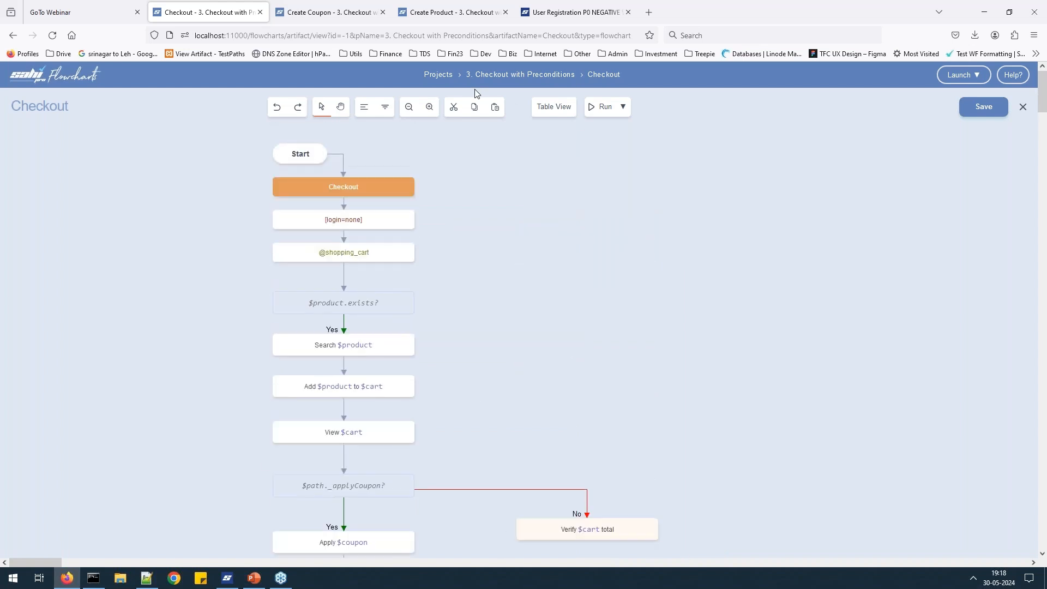
{"action": "left_click", "coordinate": [444, 76]}
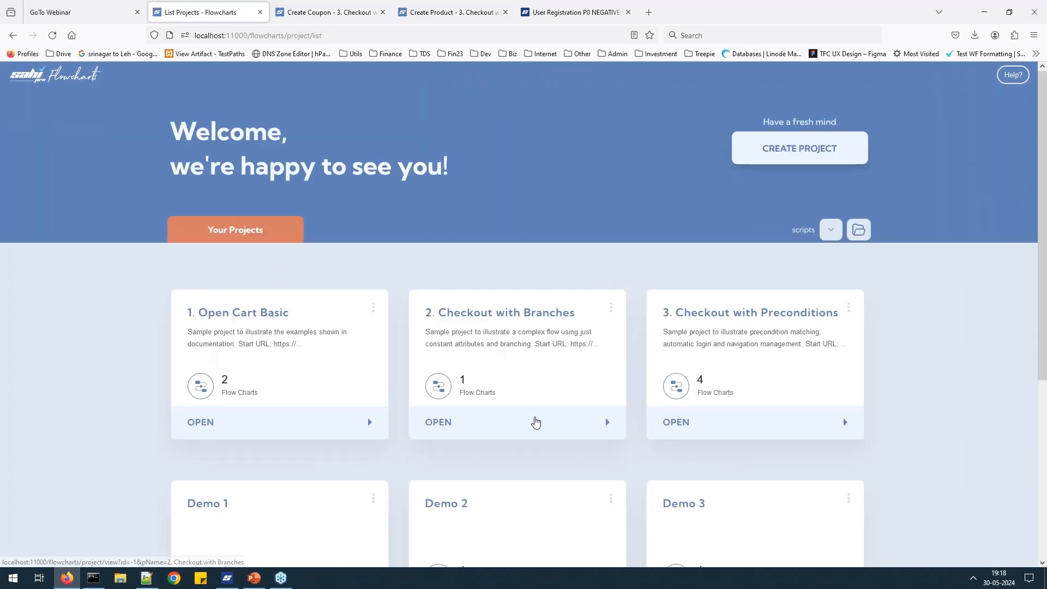
{"action": "left_click", "coordinate": [537, 432]}
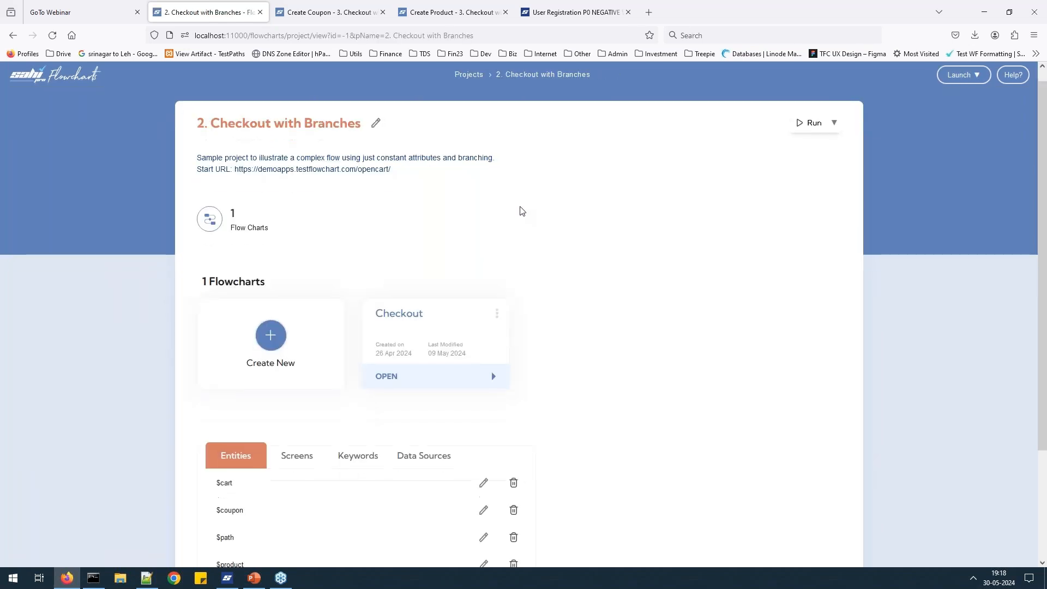
{"action": "scroll", "coordinate": [454, 245], "scroll_direction": "down", "scroll_amount": 3}
{"action": "left_click", "coordinate": [454, 245]}
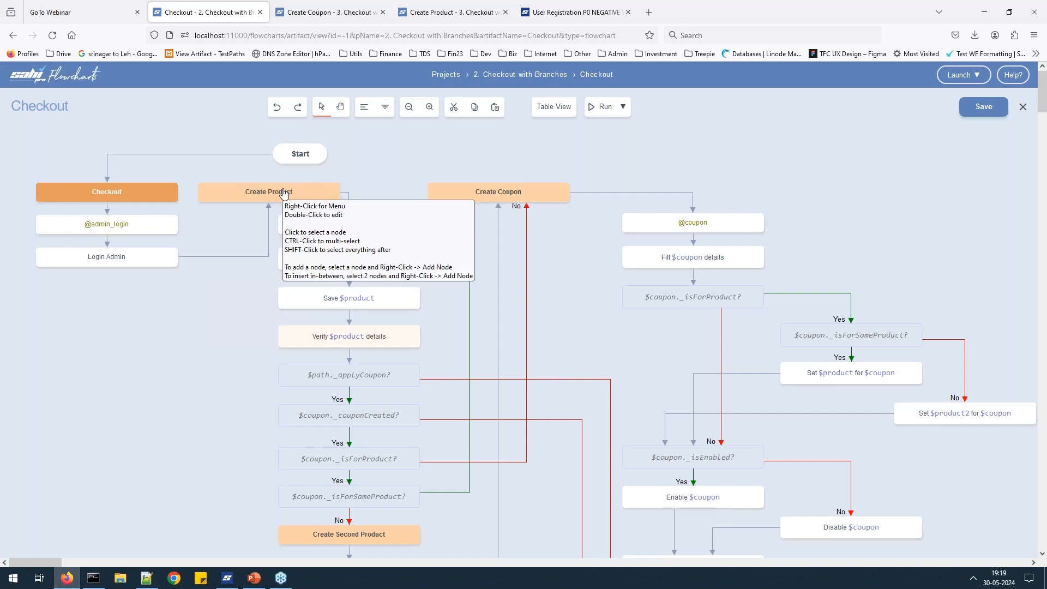
Look at the add-node options for the Create Product node, then dismiss them unchanged.
{"action": "right_click", "coordinate": [260, 197]}
{"action": "left_click", "coordinate": [382, 191]}
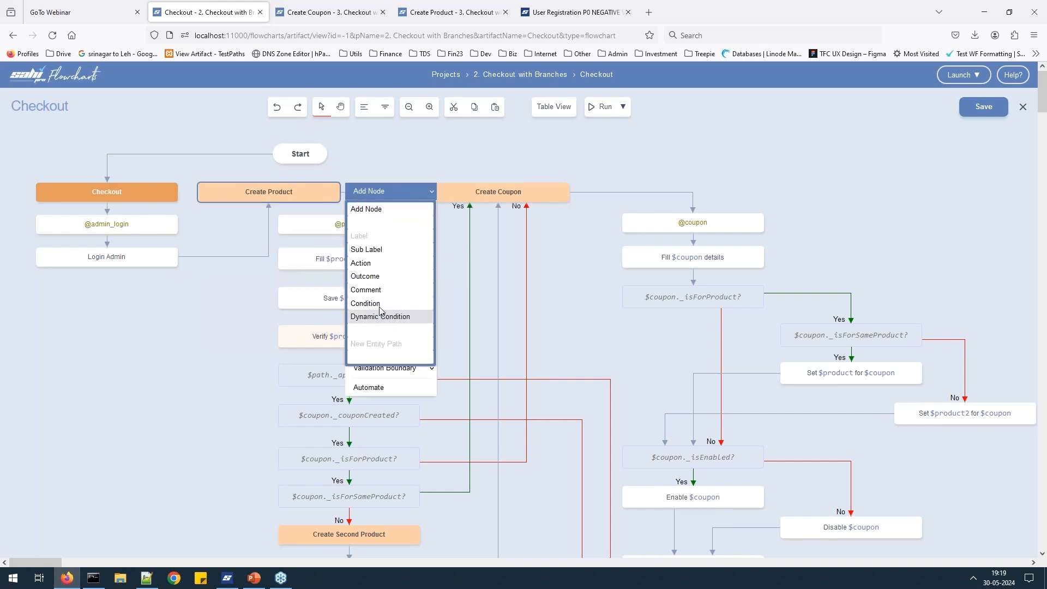
{"action": "left_click", "coordinate": [276, 198]}
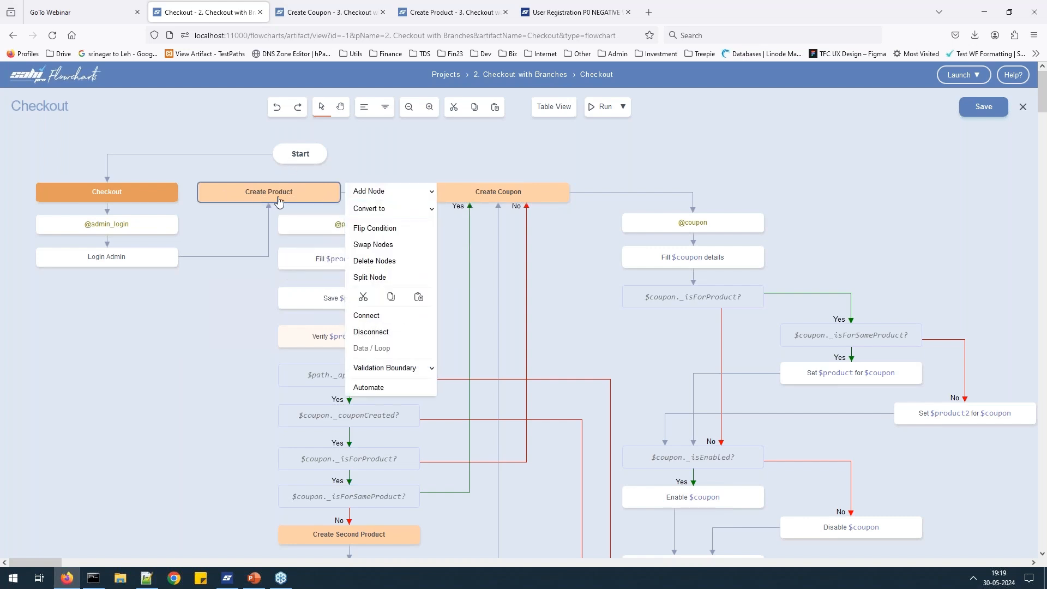
{"action": "left_click", "coordinate": [493, 158]}
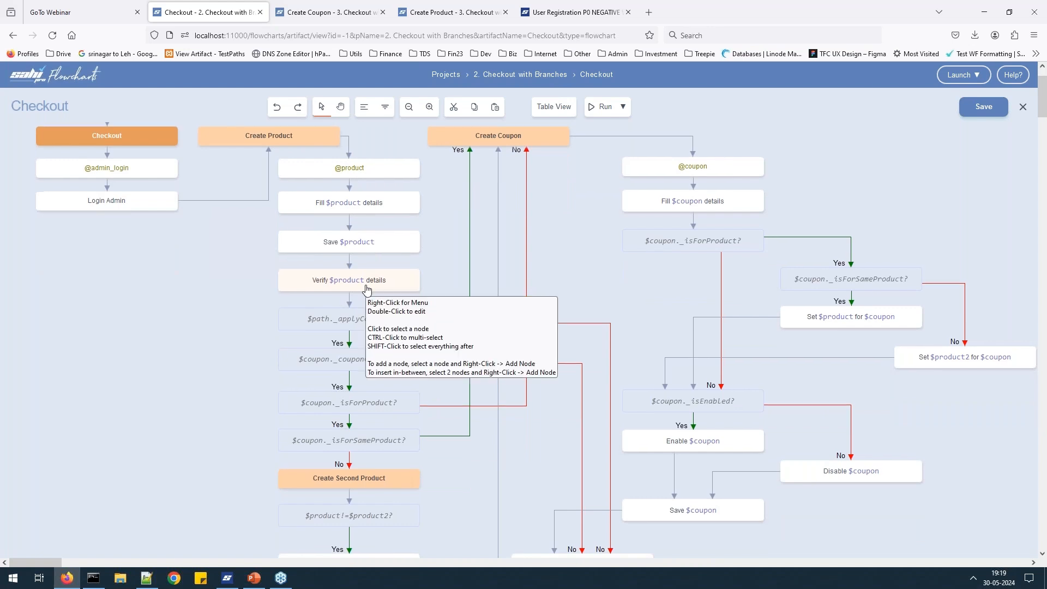
Scroll through the Checkout flowchart, then return to the projects list.
{"action": "scroll", "coordinate": [366, 289], "scroll_direction": "down", "scroll_amount": 3}
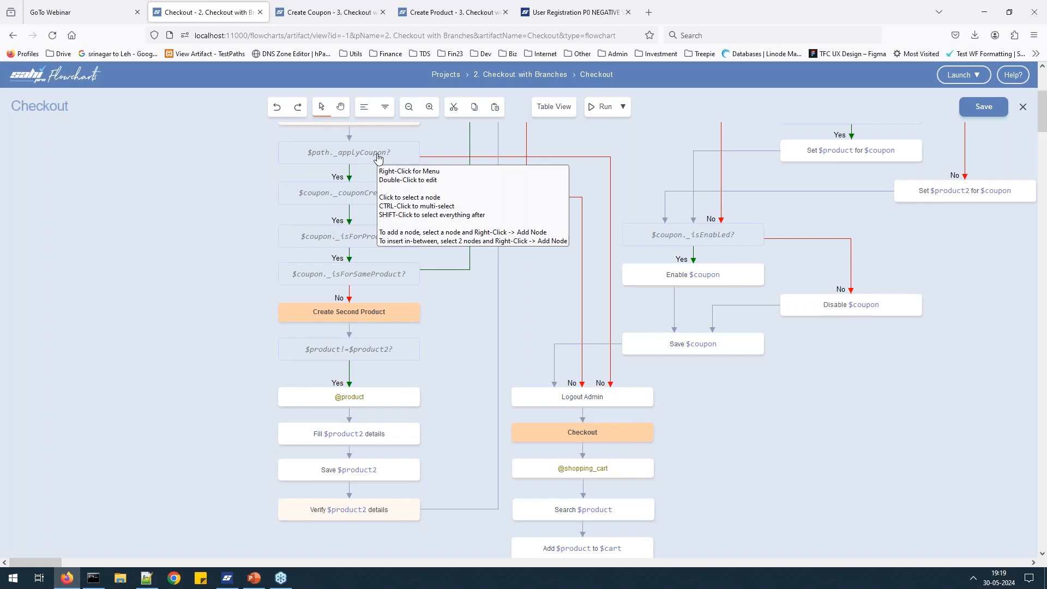
{"action": "mouse_move", "coordinate": [254, 578]}
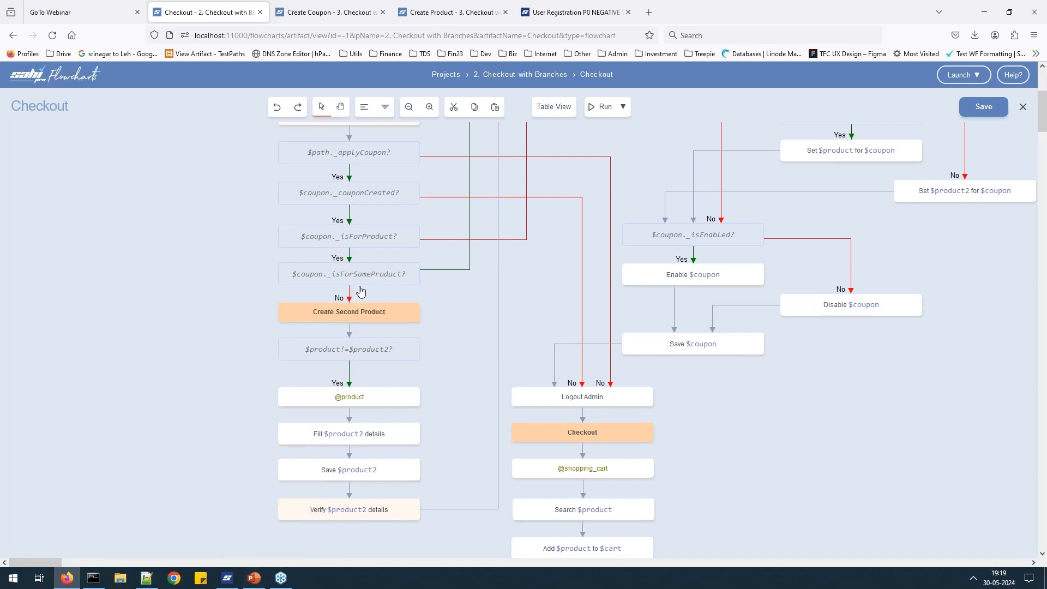
{"action": "scroll", "coordinate": [355, 260], "scroll_direction": "up", "scroll_amount": 4}
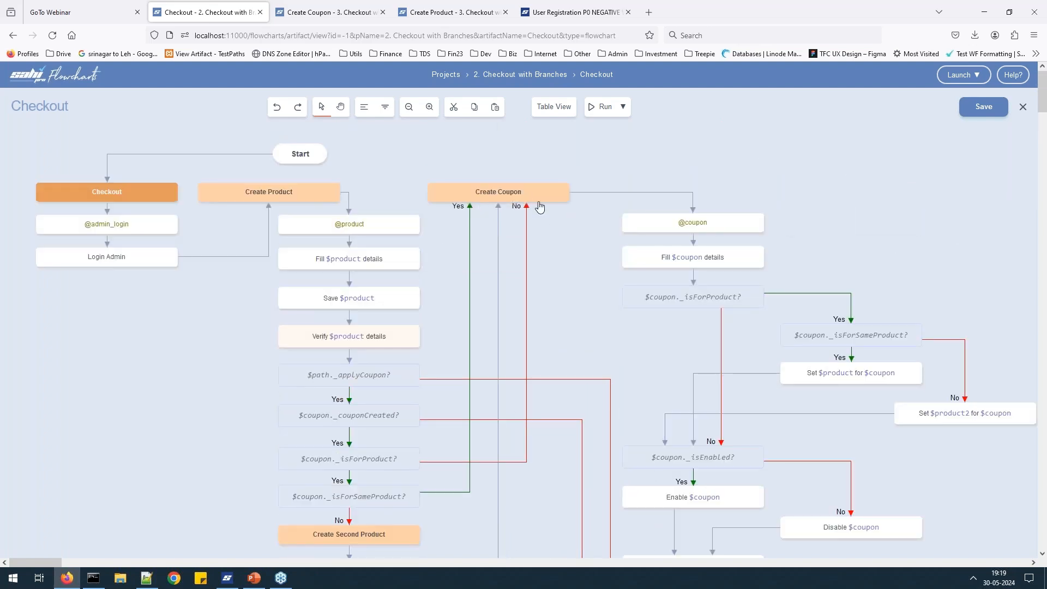
{"action": "scroll", "coordinate": [477, 376], "scroll_direction": "down", "scroll_amount": 2}
{"action": "scroll", "coordinate": [376, 283], "scroll_direction": "down", "scroll_amount": 2}
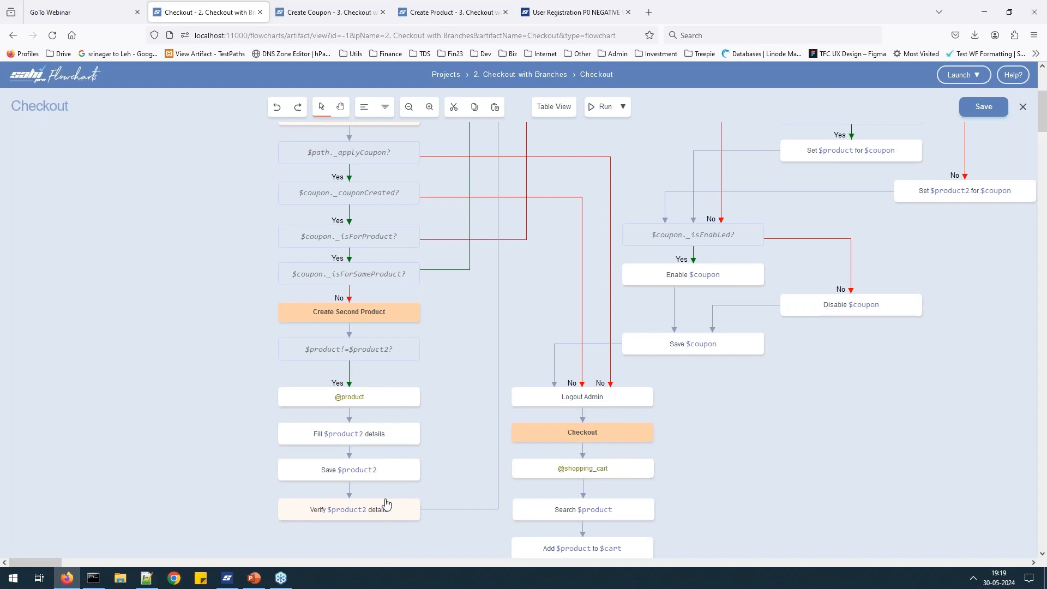
{"action": "scroll", "coordinate": [485, 360], "scroll_direction": "up", "scroll_amount": 5}
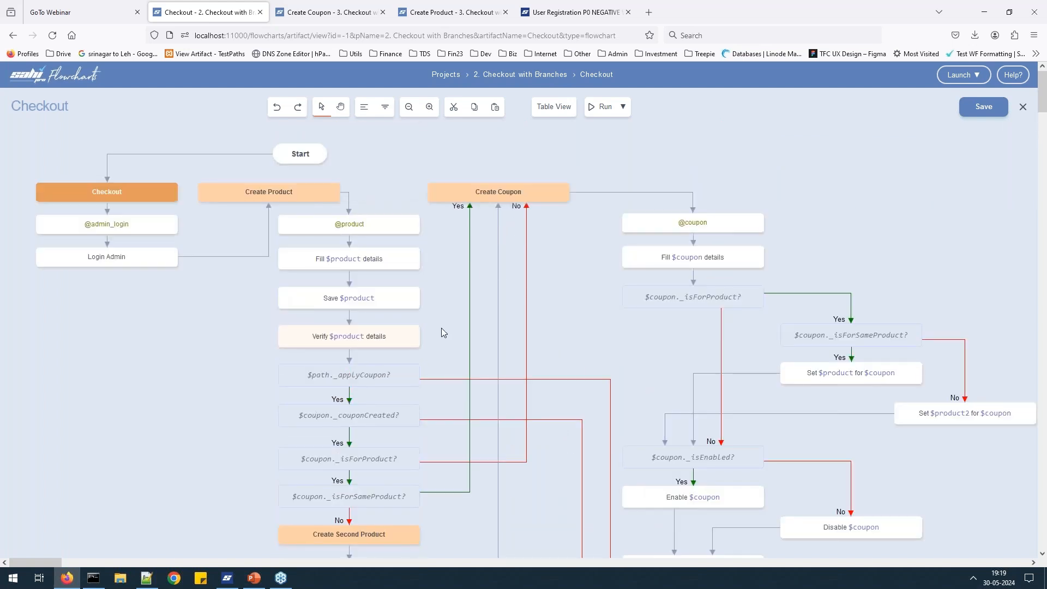
{"action": "left_click", "coordinate": [446, 75]}
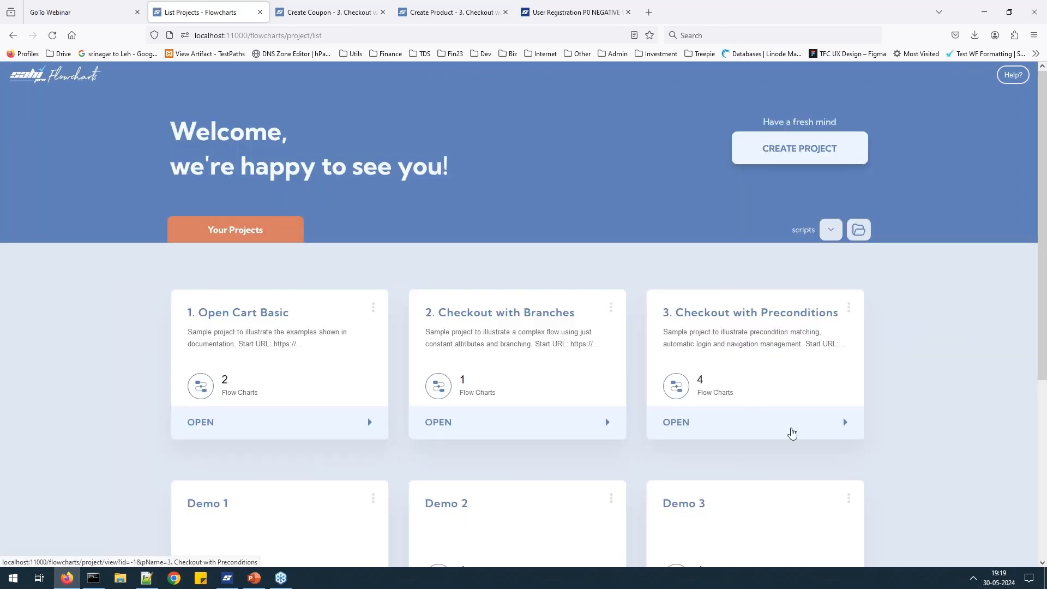
Open the Checkout flowchart of 3. Checkout with Preconditions.
{"action": "left_click", "coordinate": [791, 433]}
{"action": "left_click", "coordinate": [492, 387]}
{"action": "scroll", "coordinate": [419, 269], "scroll_direction": "down", "scroll_amount": 5}
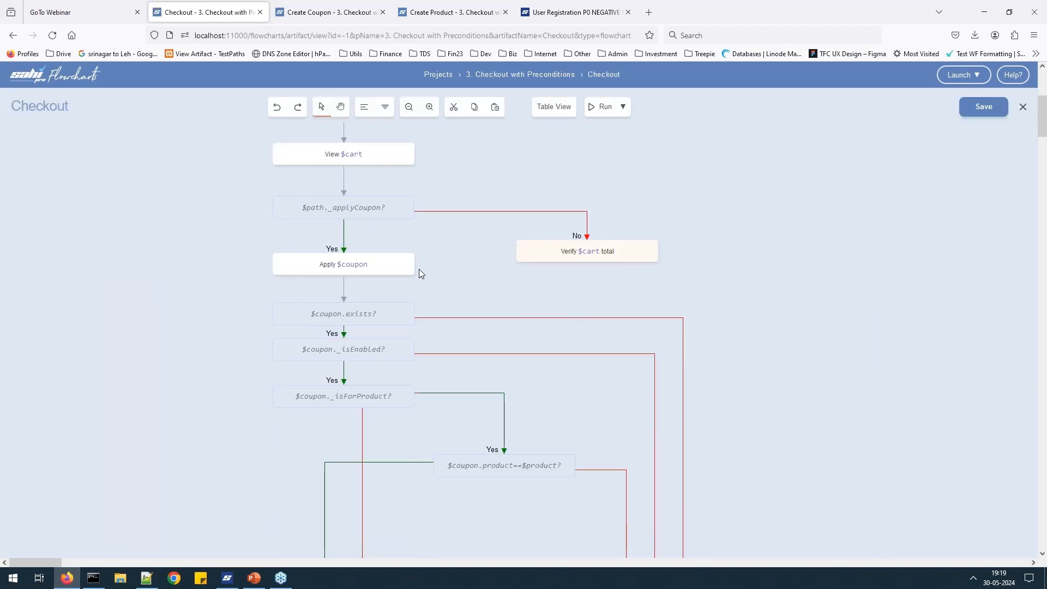
{"action": "scroll", "coordinate": [419, 269], "scroll_direction": "down", "scroll_amount": 5}
{"action": "scroll", "coordinate": [419, 269], "scroll_direction": "up", "scroll_amount": 4}
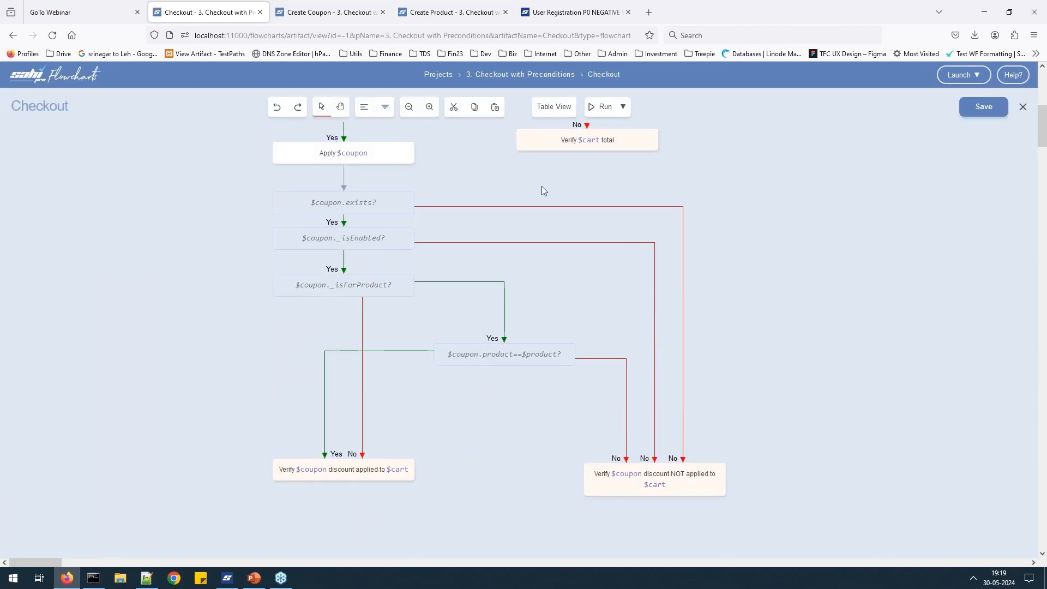
{"action": "scroll", "coordinate": [541, 186], "scroll_direction": "up", "scroll_amount": 2}
Show the Table View truth table, enlarging and repositioning it to reveal all six paths.
{"action": "left_click", "coordinate": [553, 107]}
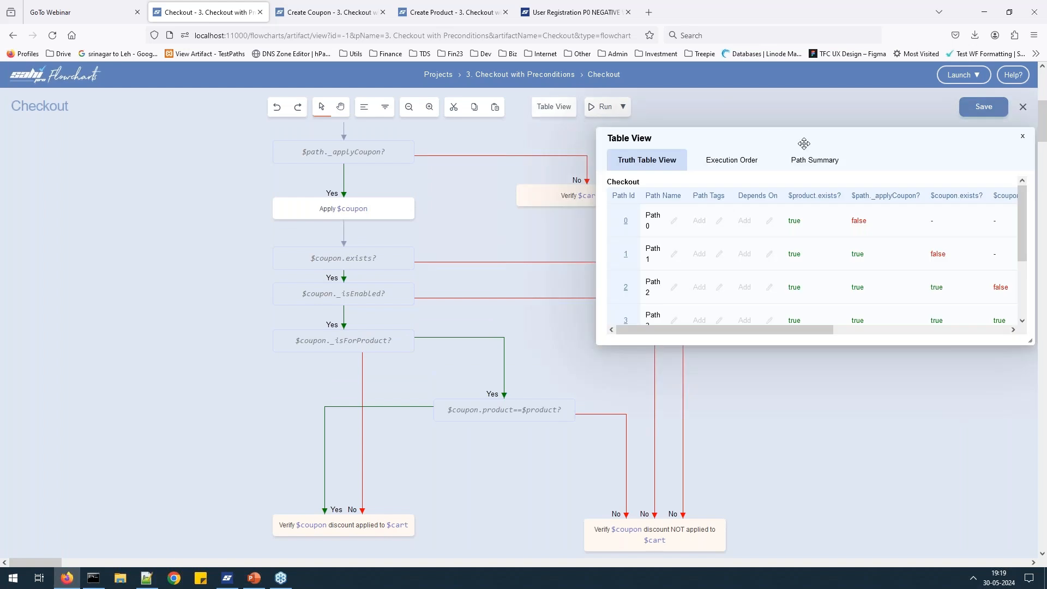
{"action": "left_click_drag", "start_coordinate": [569, 152], "coordinate": [259, 163]}
{"action": "left_click_drag", "start_coordinate": [532, 360], "coordinate": [913, 444]}
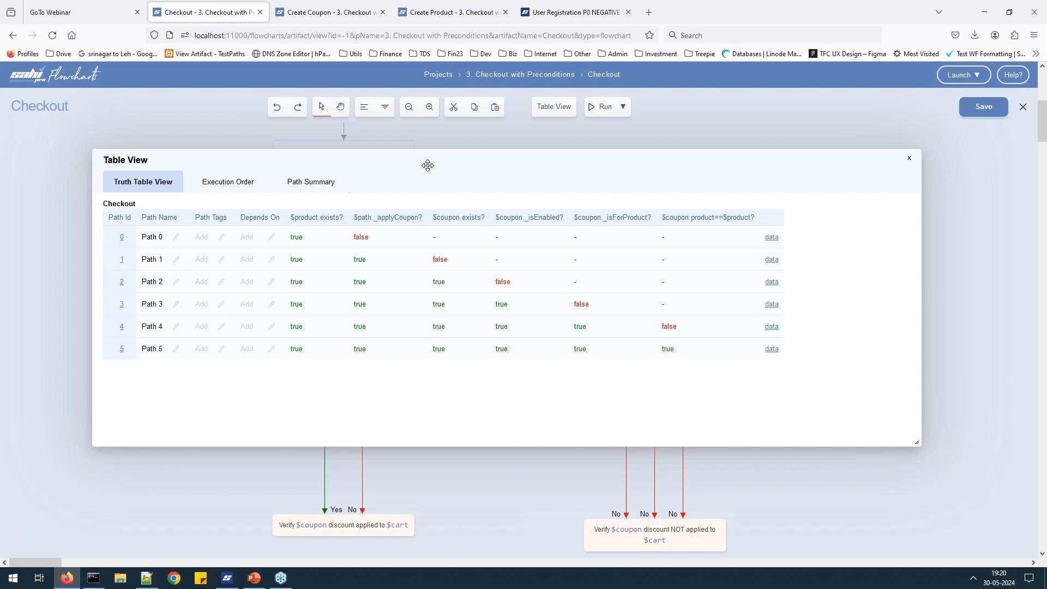
{"action": "left_click_drag", "start_coordinate": [444, 163], "coordinate": [785, 175]}
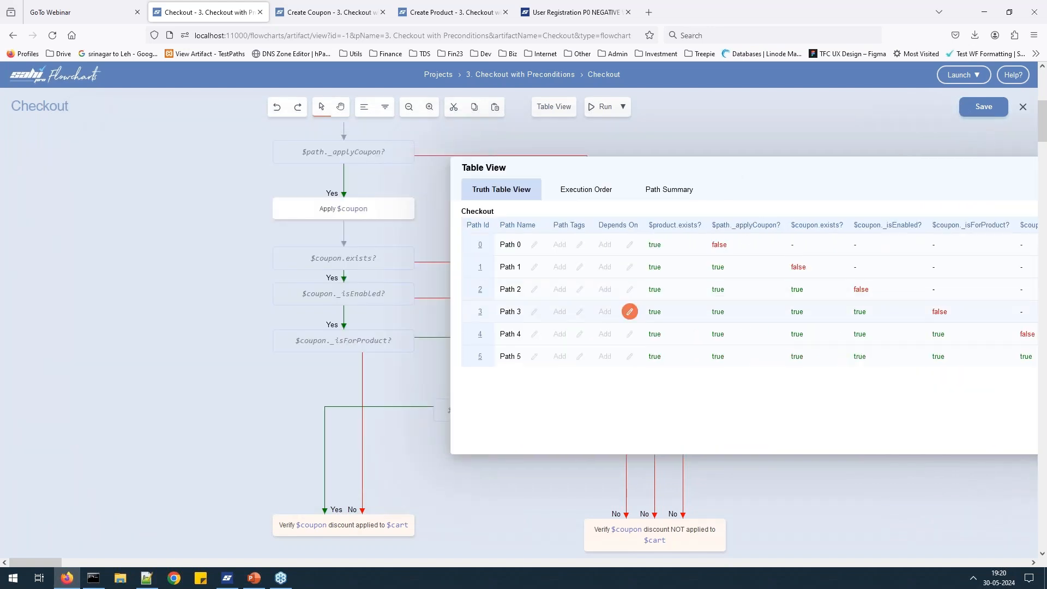
Mark Path 2's nodes as p2, then close the path table.
{"action": "left_click", "coordinate": [480, 291]}
{"action": "left_click_drag", "start_coordinate": [700, 168], "coordinate": [358, 231]}
{"action": "left_click", "coordinate": [927, 230]}
{"action": "scroll", "coordinate": [682, 344], "scroll_direction": "down", "scroll_amount": 2}
{"action": "scroll", "coordinate": [682, 344], "scroll_direction": "up", "scroll_amount": 5}
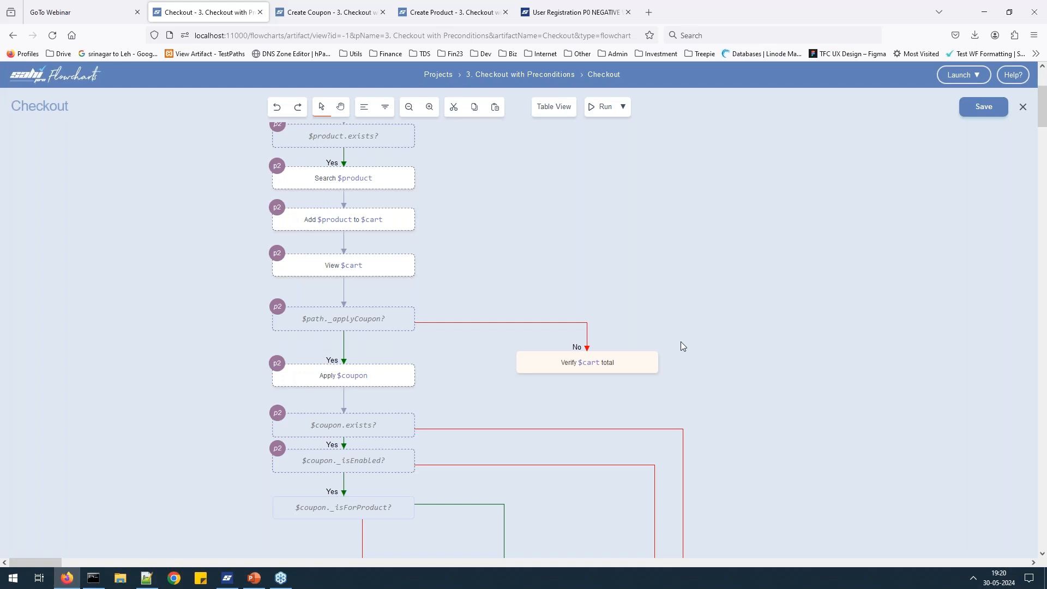
Scroll to the coupon verify nodes and bring up the Sahi Pro Flowcharts.pptx deck in PowerPoint.
{"action": "scroll", "coordinate": [409, 234], "scroll_direction": "down", "scroll_amount": 3}
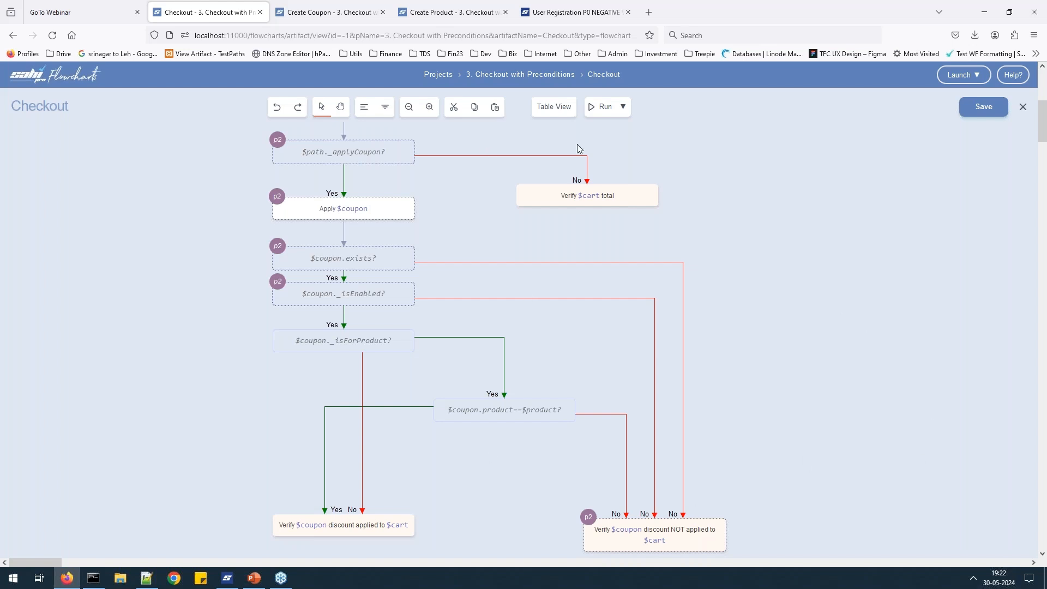
{"action": "left_click", "coordinate": [253, 579]}
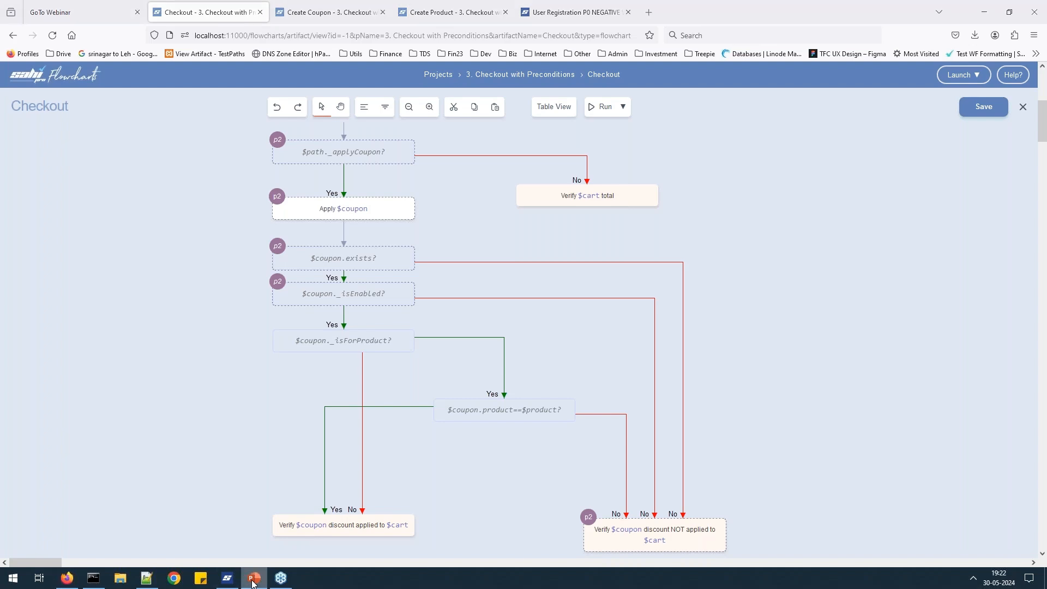
{"action": "scroll", "coordinate": [66, 280], "scroll_direction": "up", "scroll_amount": 5}
{"action": "scroll", "coordinate": [66, 280], "scroll_direction": "down", "scroll_amount": 3}
Show slide 7, Flowcharts Features, then minimize PowerPoint to return to the Checkout flowchart.
{"action": "left_click", "coordinate": [93, 183]}
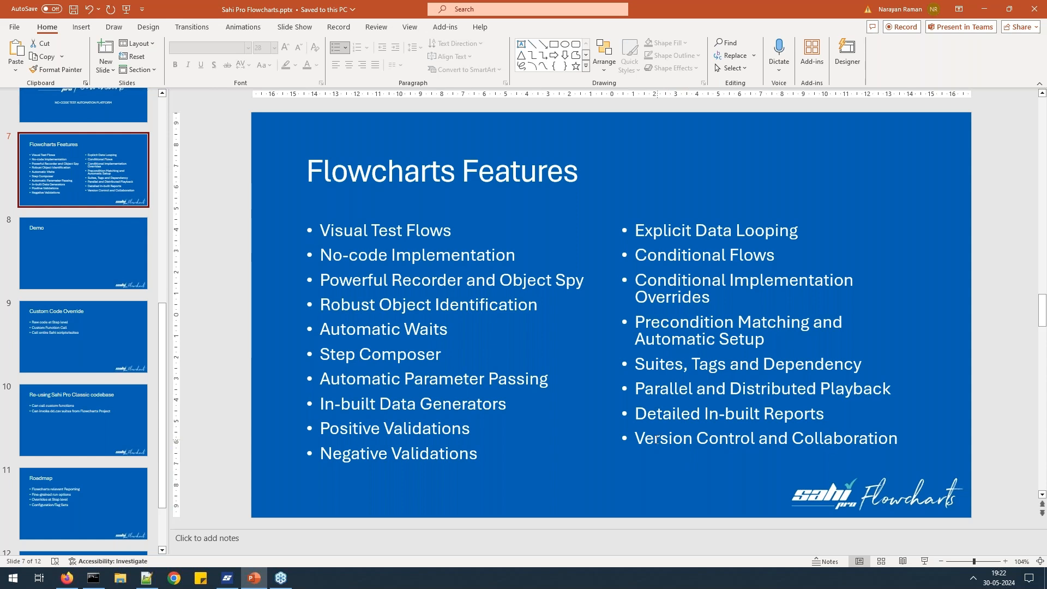
{"action": "left_click", "coordinate": [984, 12]}
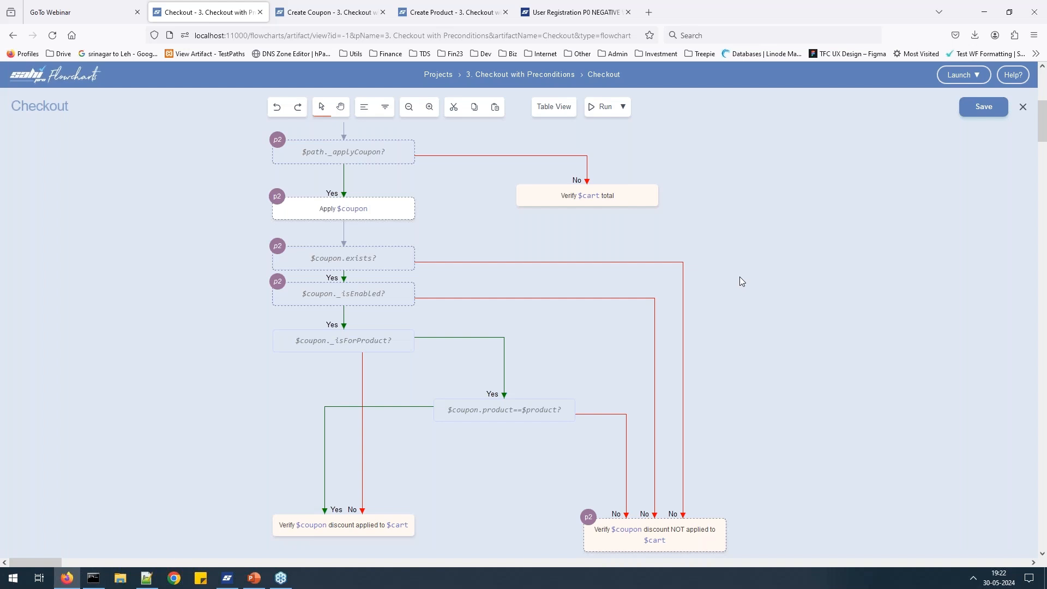
Return to the projects list and list the scripts folder D:/demo/sahi_pro11/userdata/scripts/ for Explorer.
{"action": "left_click", "coordinate": [480, 75]}
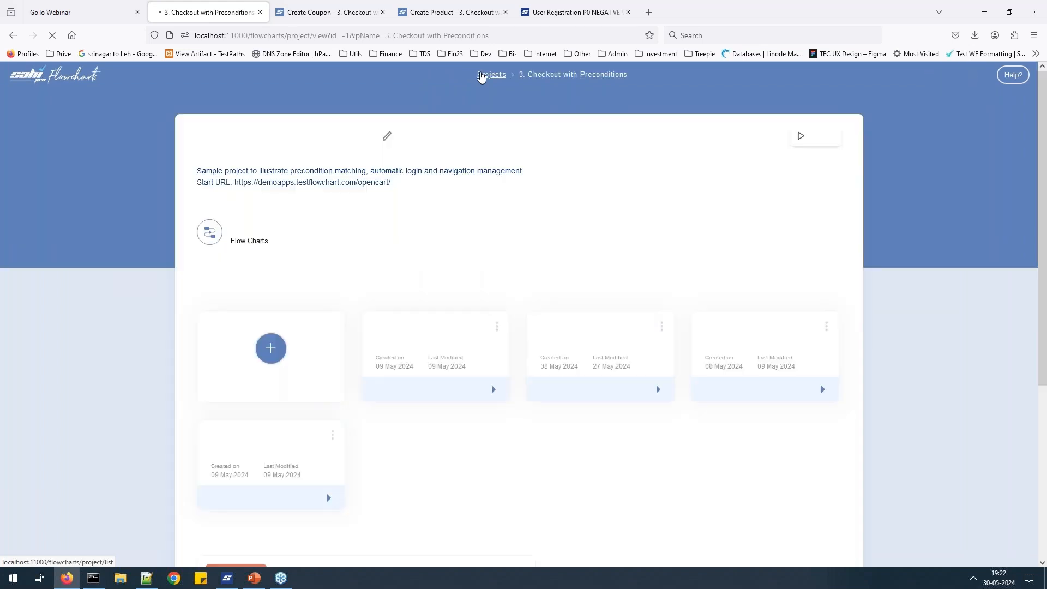
{"action": "left_click", "coordinate": [462, 74]}
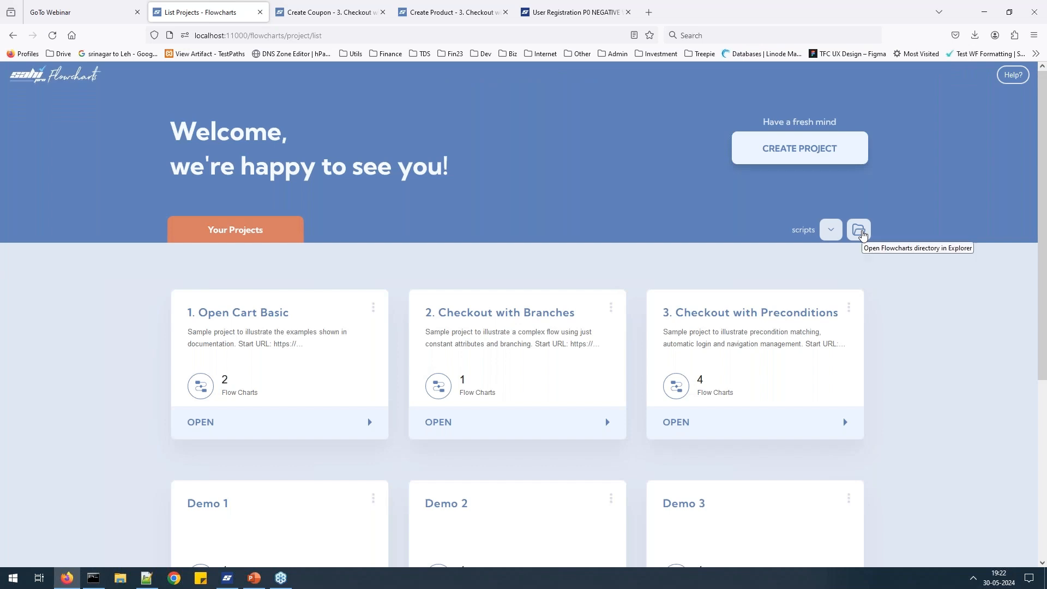
{"action": "left_click", "coordinate": [831, 230]}
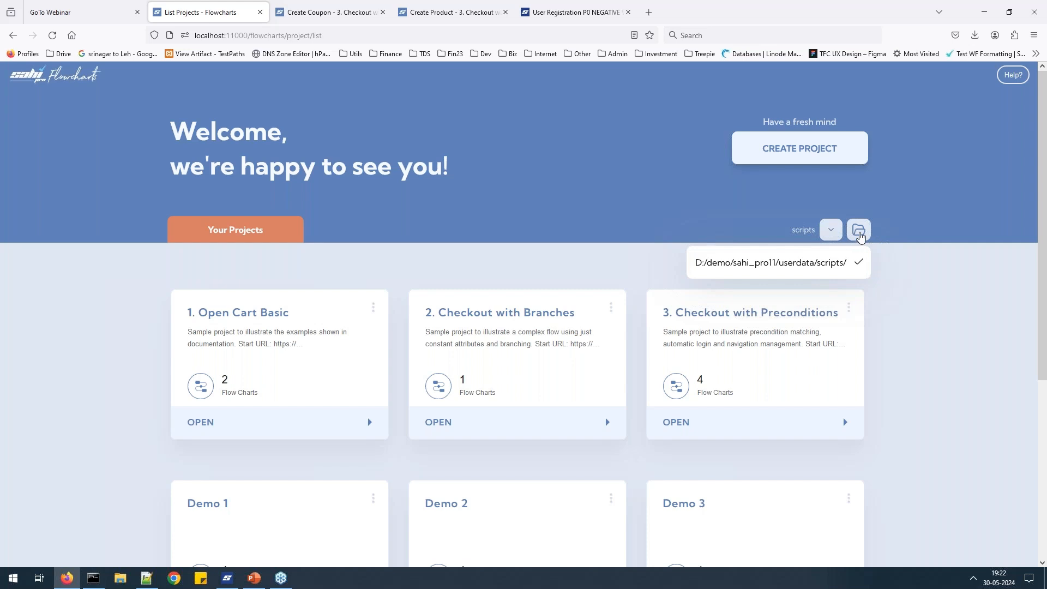
In Explorer, go into Webinar > flowcharts and open User Registration.flowchart.json with Notepad++.
{"action": "left_click", "coordinate": [858, 231]}
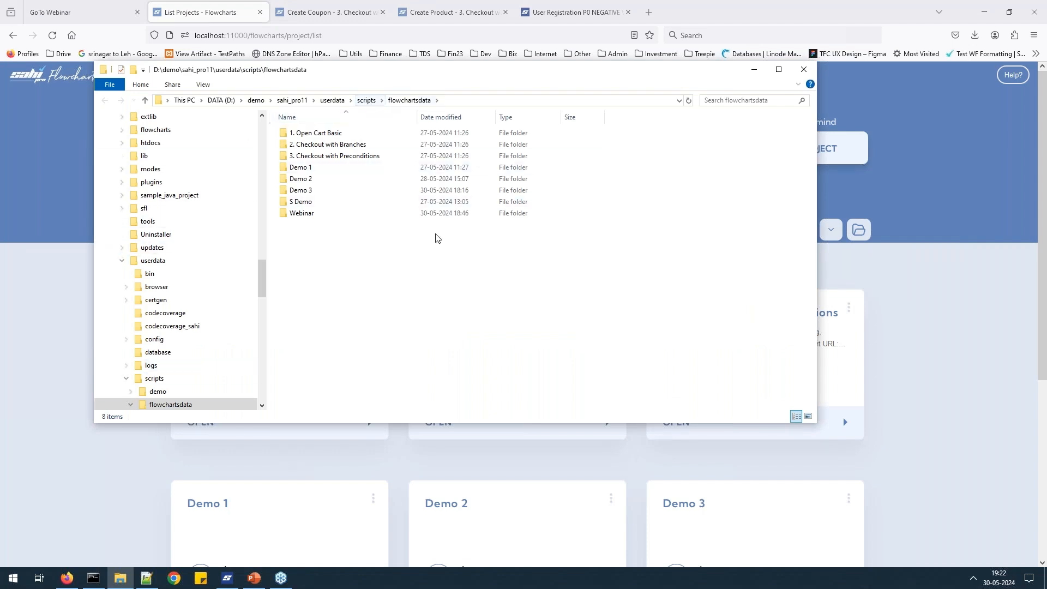
{"action": "left_click", "coordinate": [306, 217]}
{"action": "double_click", "coordinate": [305, 217]}
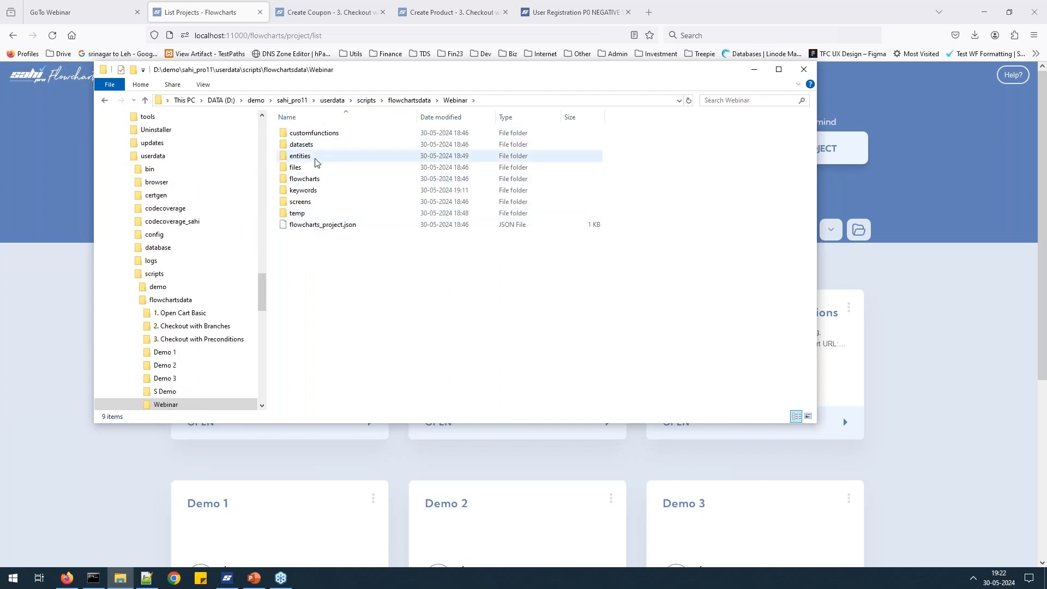
{"action": "left_click", "coordinate": [312, 177]}
{"action": "double_click", "coordinate": [312, 178]}
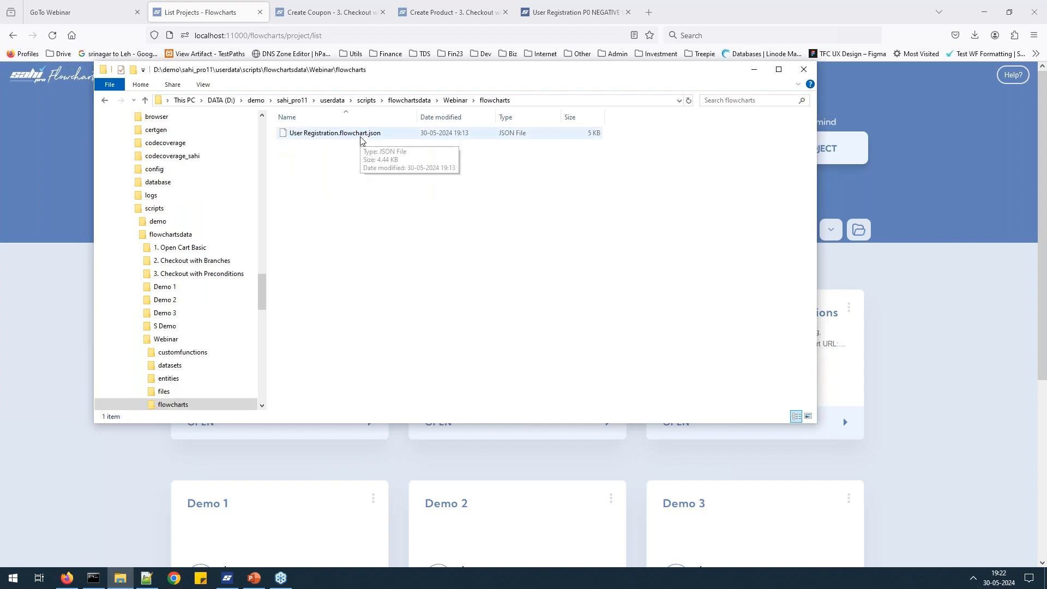
{"action": "right_click", "coordinate": [360, 138]}
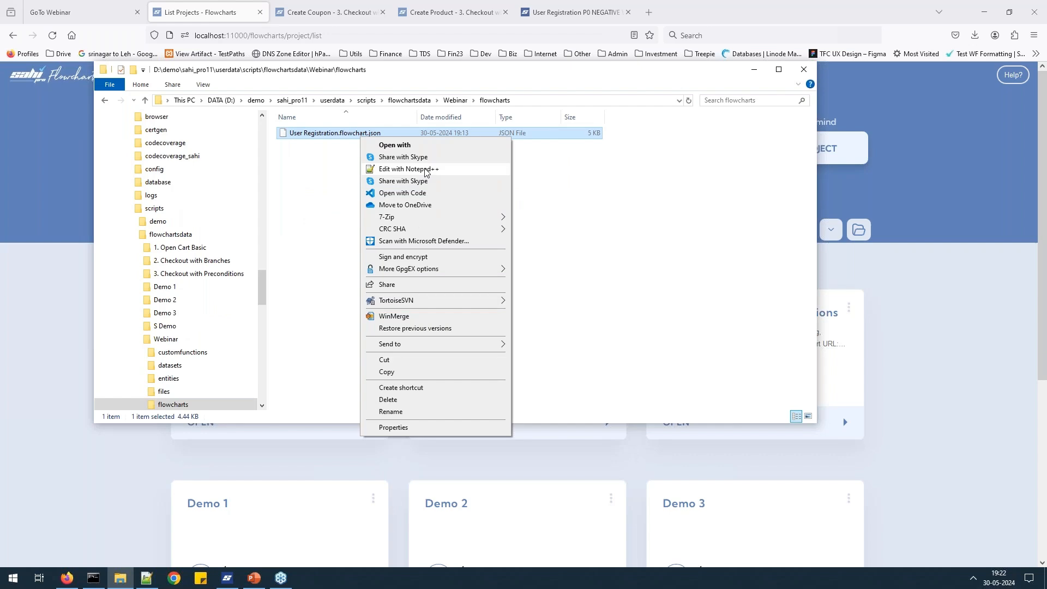
{"action": "left_click", "coordinate": [428, 169]}
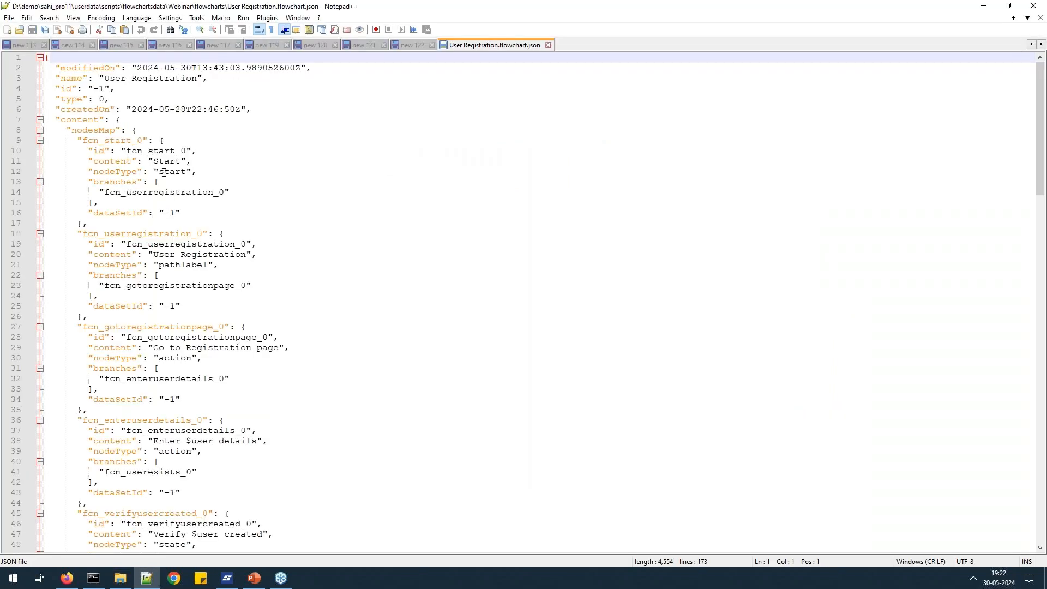
Close User Registration.flowchart.json and minimize Notepad++ to get back to Explorer.
{"action": "left_click", "coordinate": [548, 45]}
{"action": "left_click", "coordinate": [983, 7]}
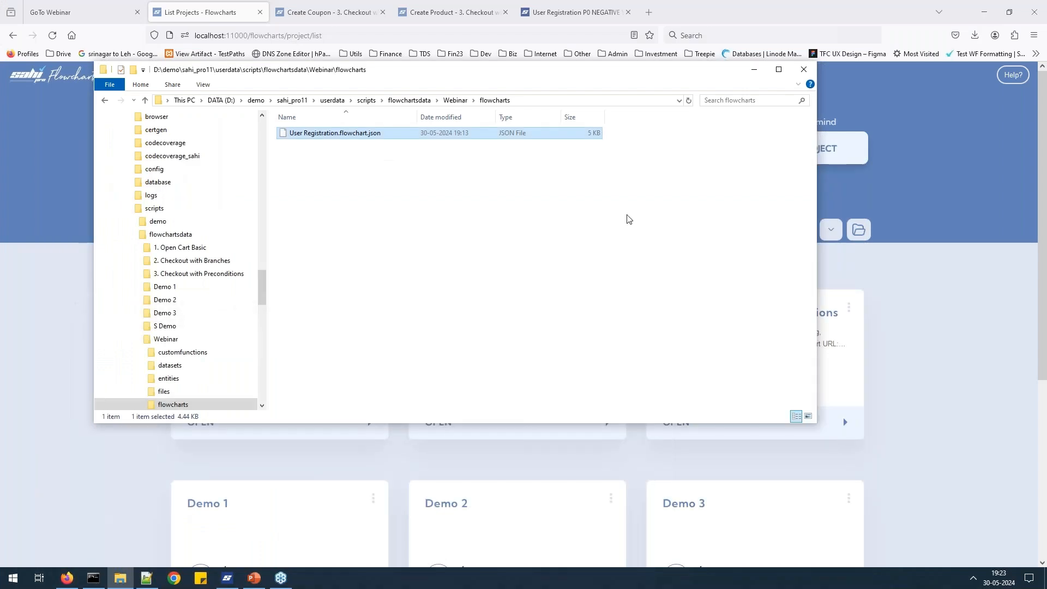
Browse the Webinar project's keywords and entities folders.
{"action": "left_click", "coordinate": [449, 103]}
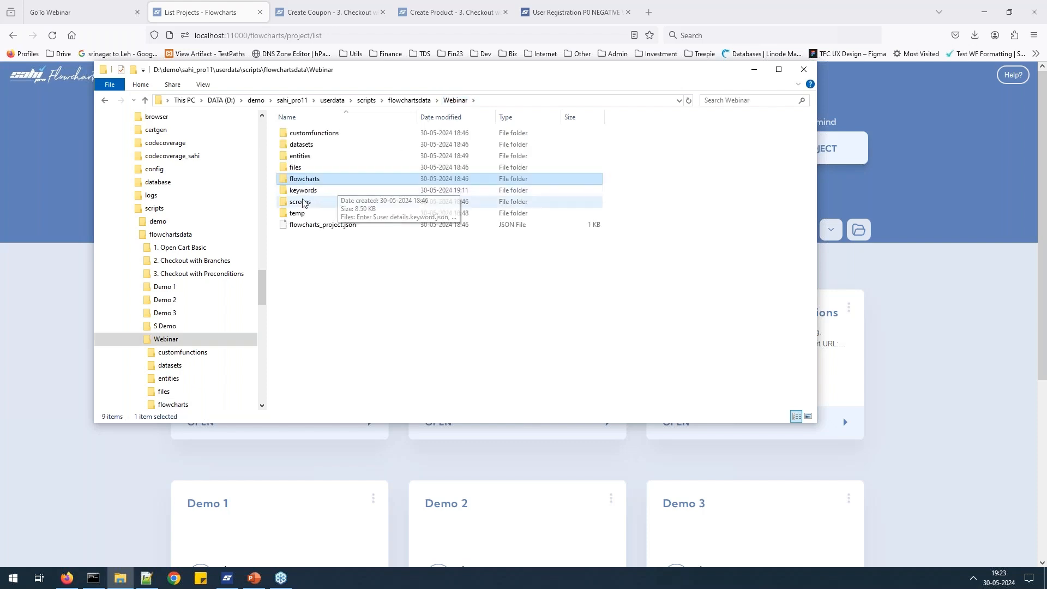
{"action": "double_click", "coordinate": [303, 191]}
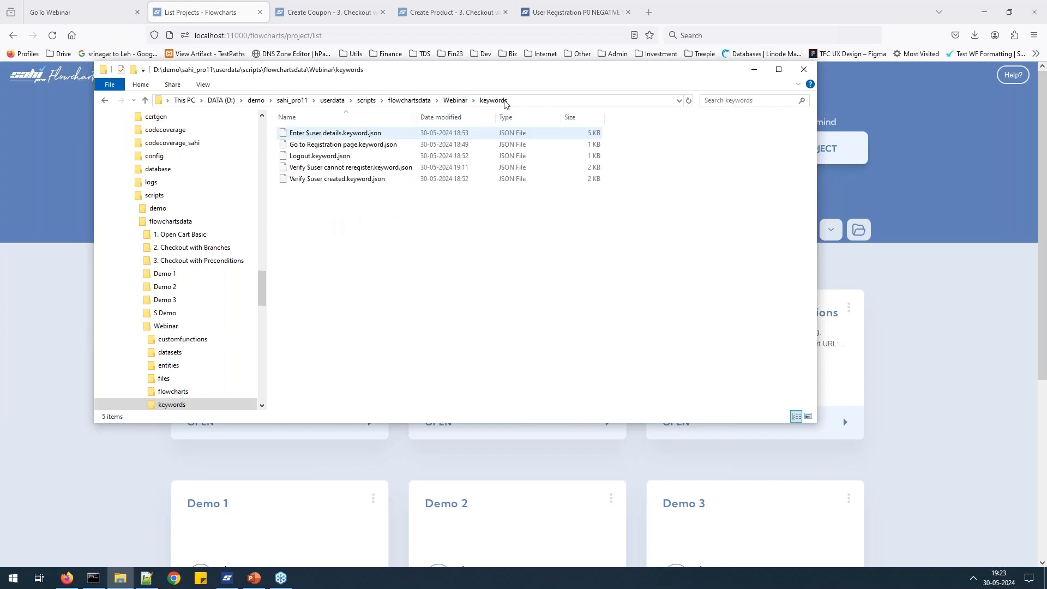
{"action": "left_click", "coordinate": [458, 101]}
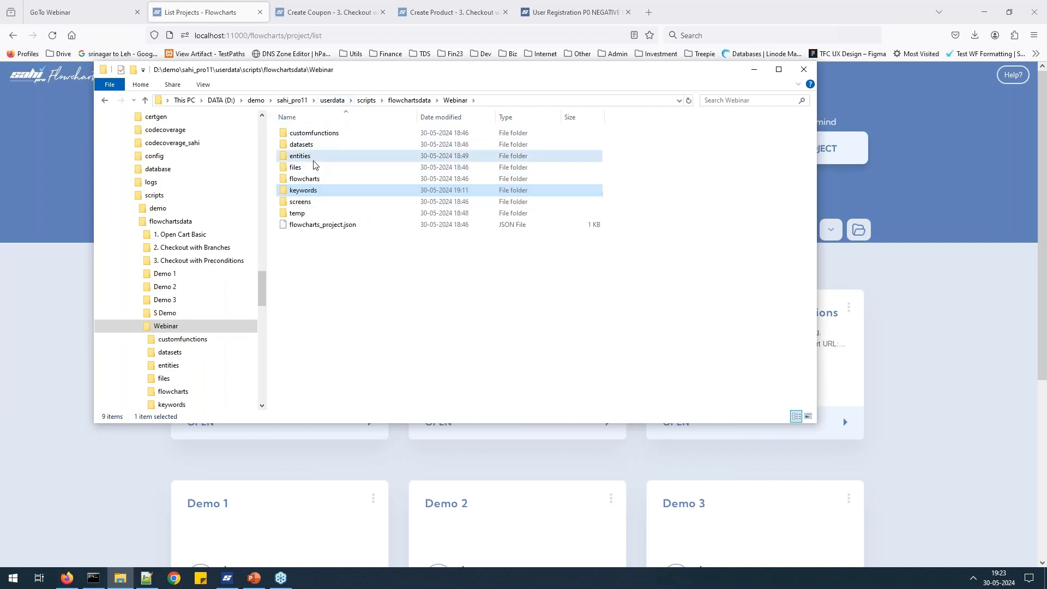
{"action": "double_click", "coordinate": [312, 158]}
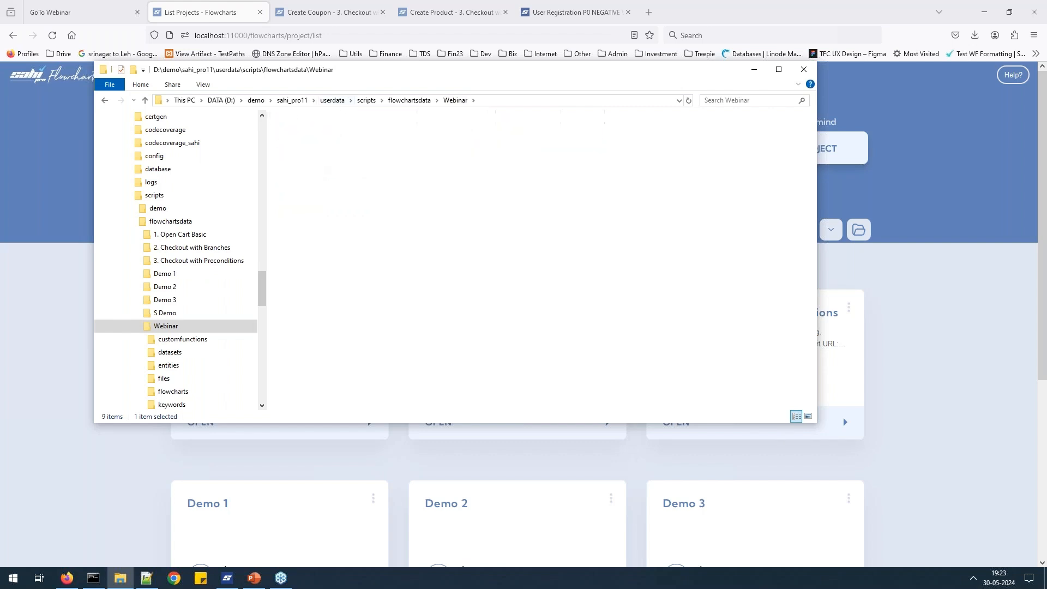
{"action": "left_click", "coordinate": [456, 101]}
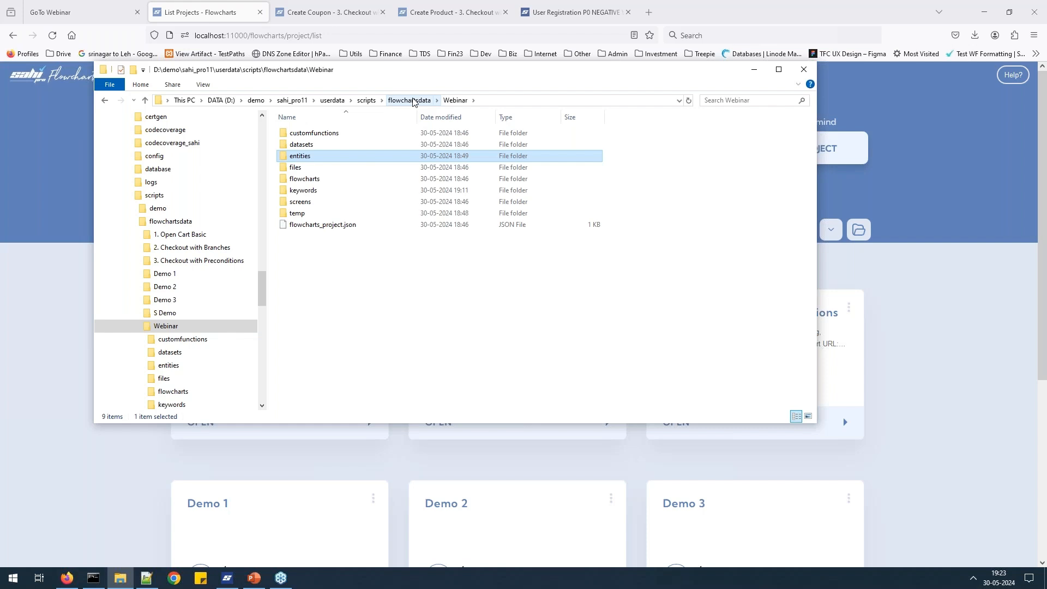
Go up to flowchartsdata, then minimize Explorer and scroll the projects list.
{"action": "left_click", "coordinate": [413, 101]}
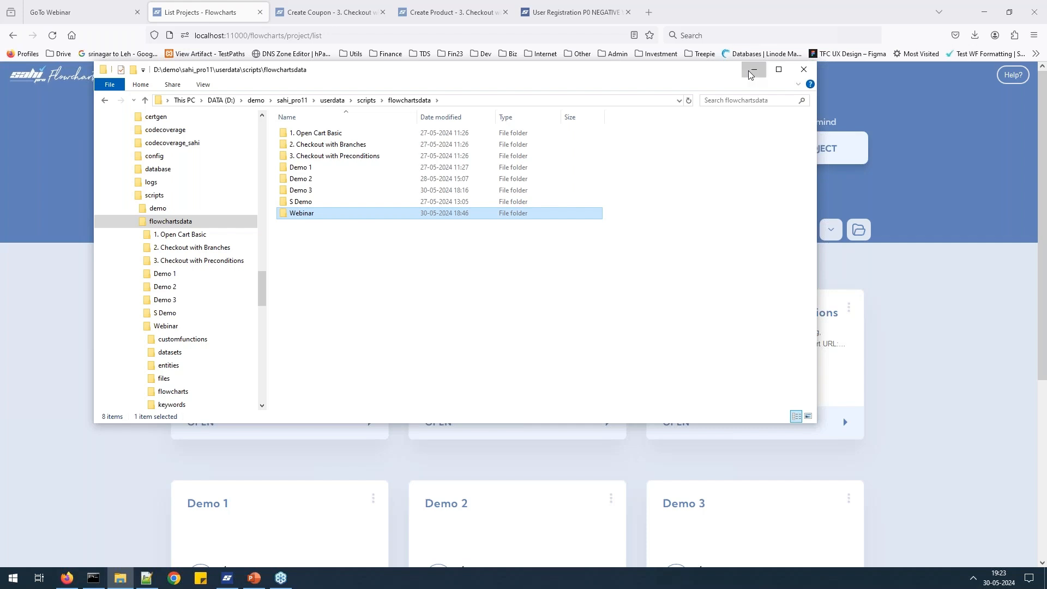
{"action": "left_click", "coordinate": [752, 70]}
{"action": "scroll", "coordinate": [631, 196], "scroll_direction": "down", "scroll_amount": 5}
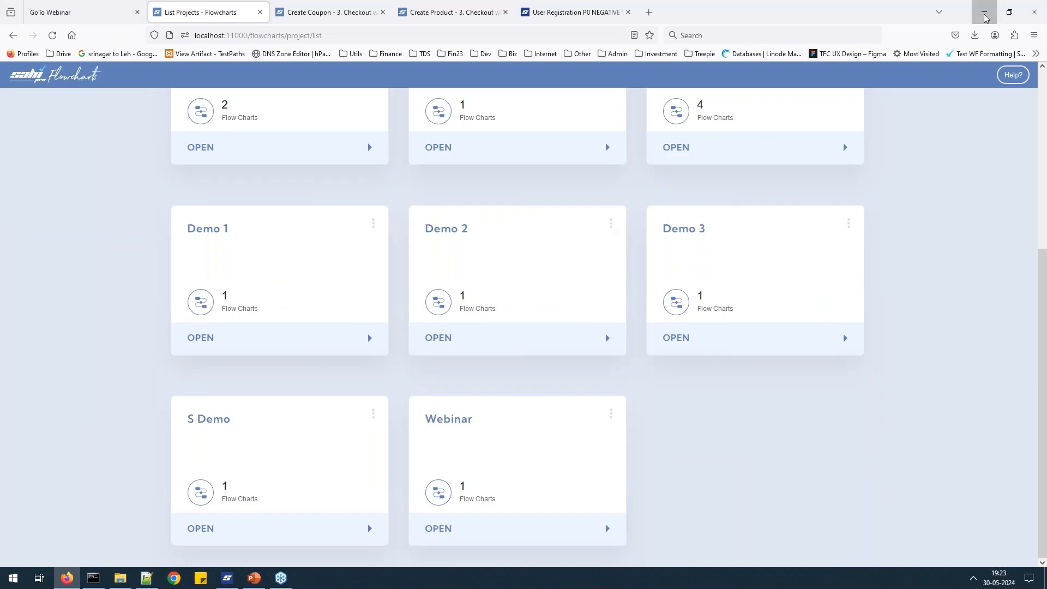
{"action": "left_click", "coordinate": [985, 18]}
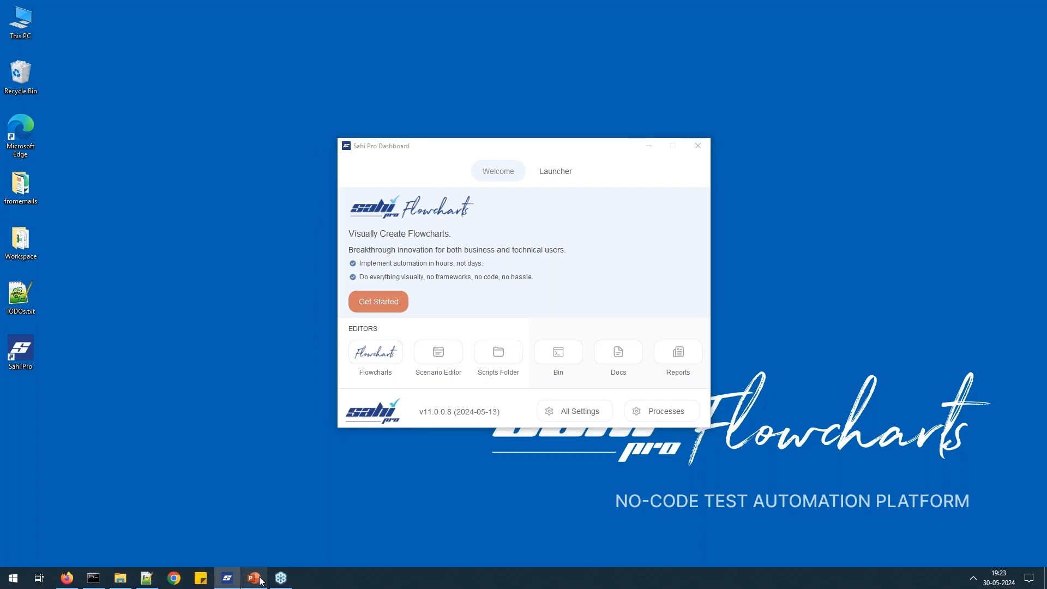
{"action": "left_click", "coordinate": [261, 580]}
{"action": "left_click", "coordinate": [357, 241]}
{"action": "key", "text": "F5"}
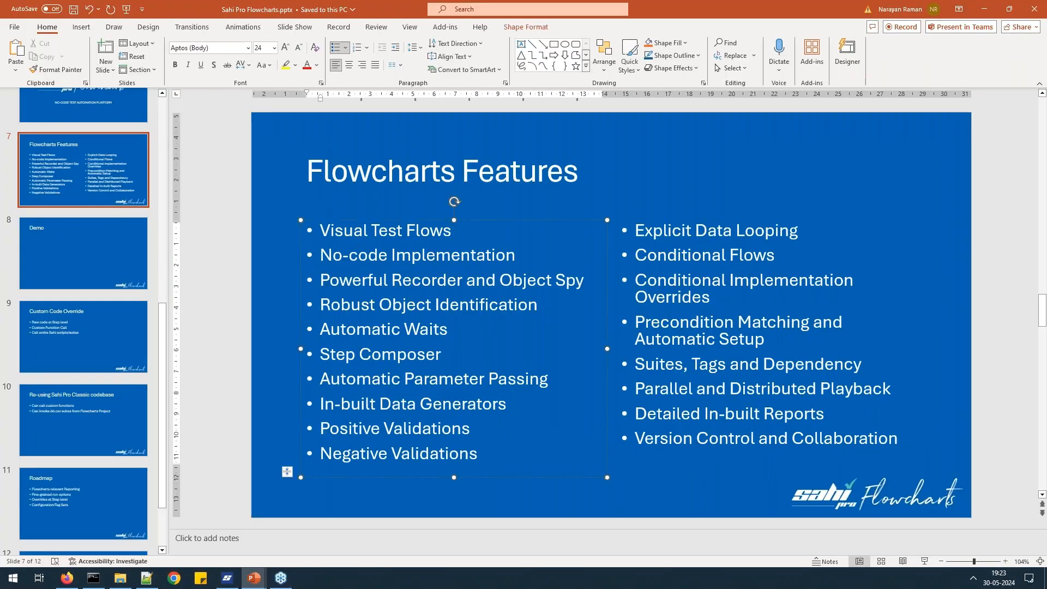
{"action": "key", "text": "Right"}
{"action": "key", "text": "Right"}
{"action": "key", "text": "Right"}
{"action": "key", "text": "Right"}
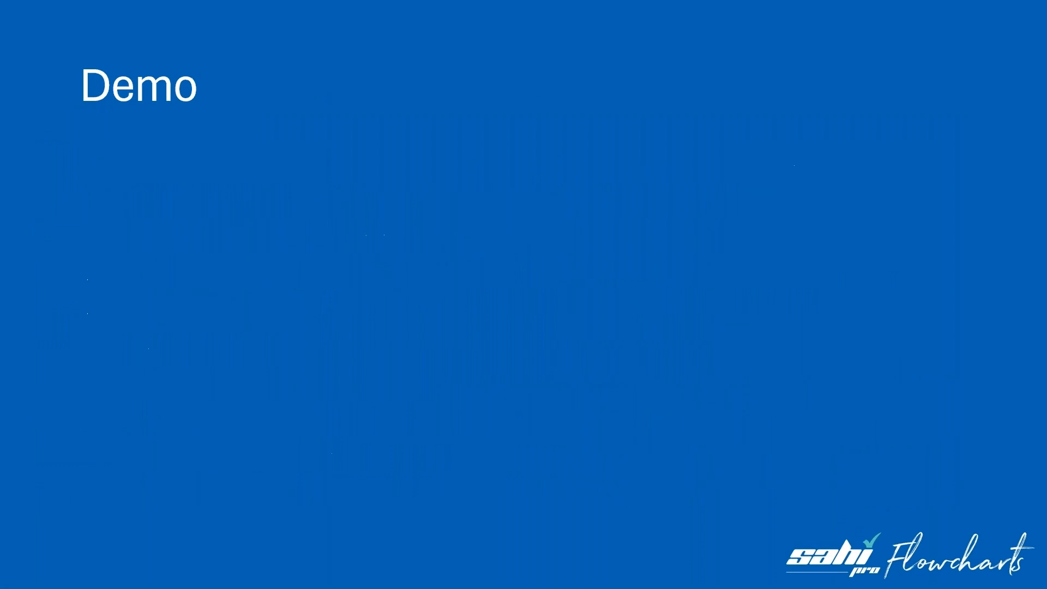
{"action": "key", "text": "Right"}
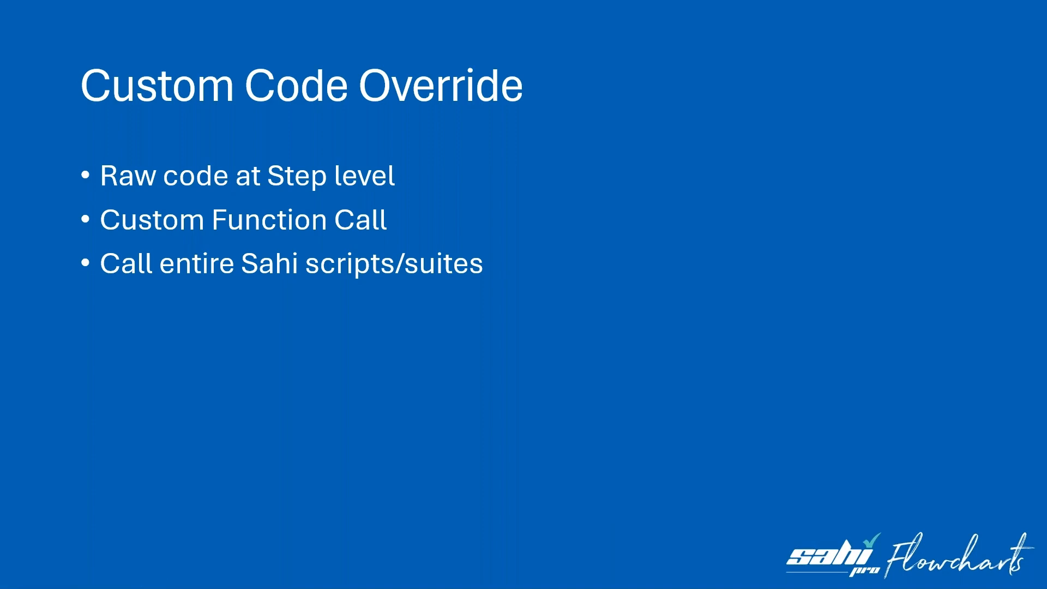
{"action": "key", "text": "Escape"}
{"action": "left_click", "coordinate": [66, 578]}
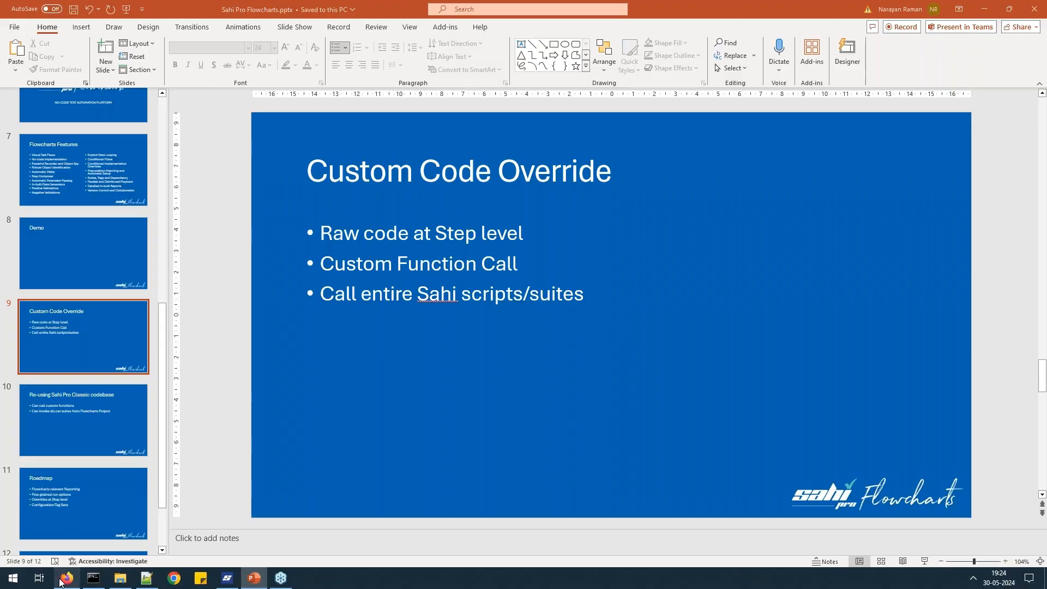
{"action": "scroll", "coordinate": [524, 205], "scroll_direction": "up", "scroll_amount": 1}
{"action": "scroll", "coordinate": [636, 187], "scroll_direction": "down", "scroll_amount": 1}
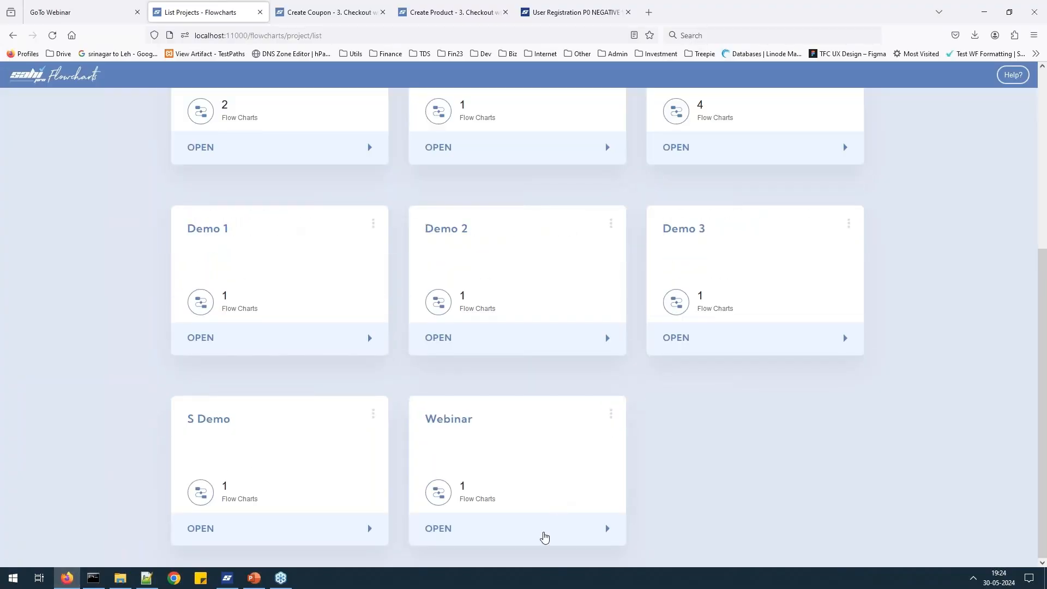
In Webinar's User Registration flowchart, automate the 'Verify $user cannot reregister' node to see its two asserts.
{"action": "left_click", "coordinate": [542, 533]}
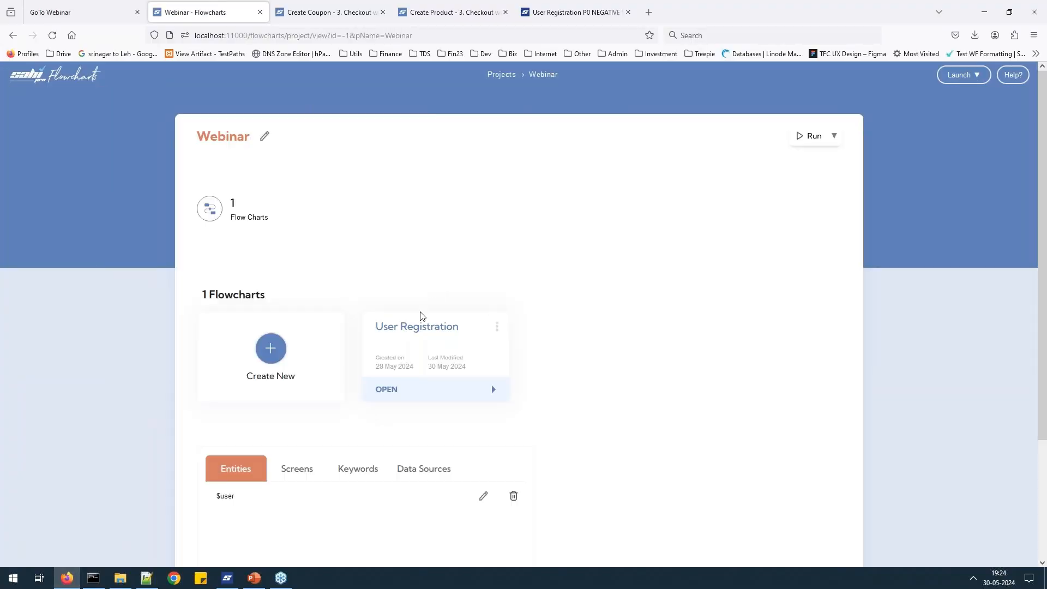
{"action": "left_click", "coordinate": [442, 388]}
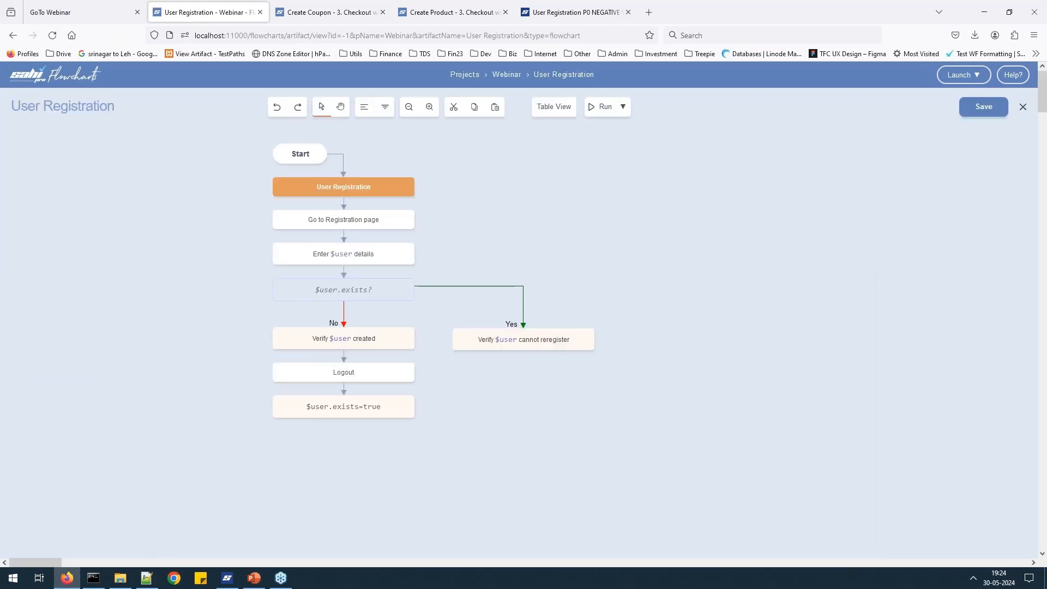
{"action": "right_click", "coordinate": [572, 342]}
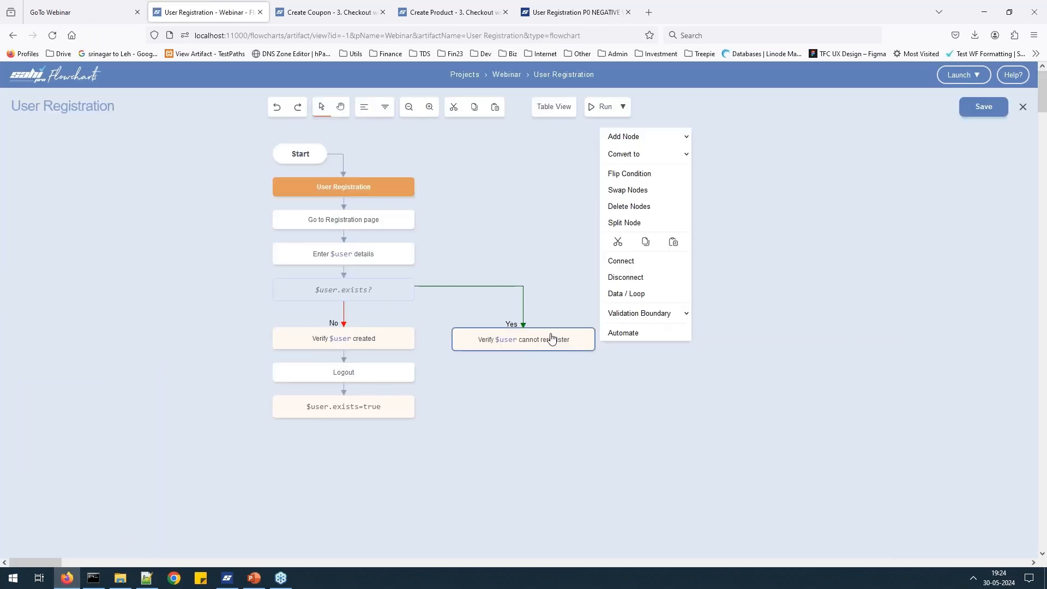
{"action": "left_click", "coordinate": [676, 331]}
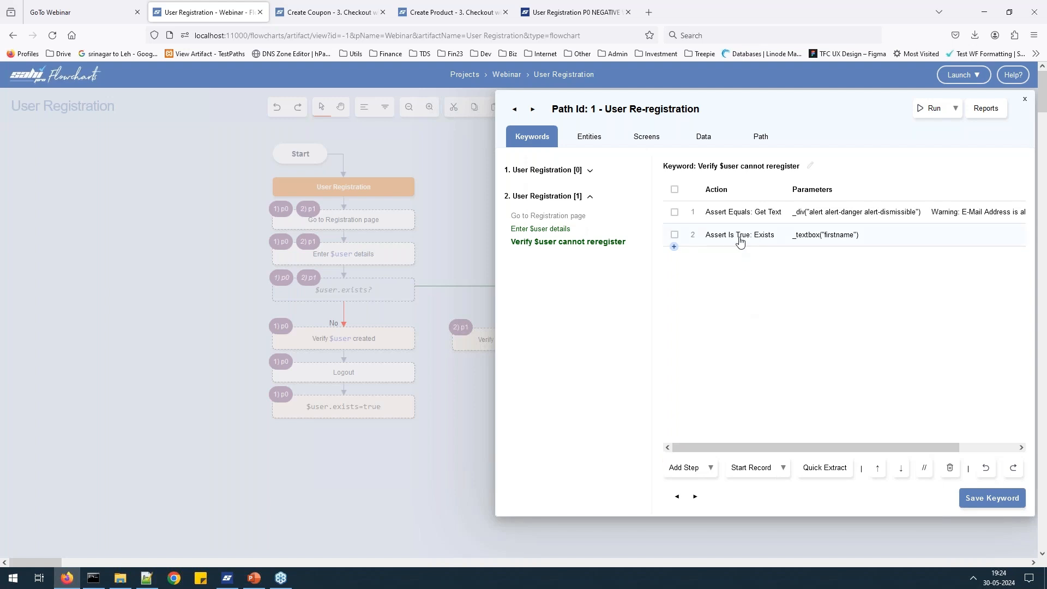
{"action": "double_click", "coordinate": [740, 235]}
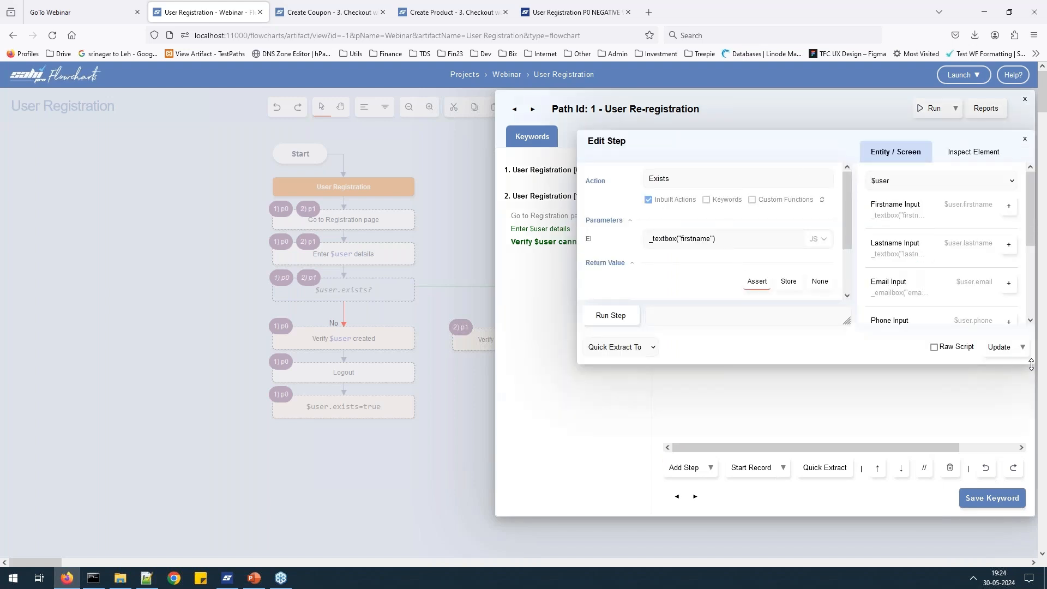
{"action": "left_click_drag", "start_coordinate": [1030, 364], "coordinate": [1029, 442]}
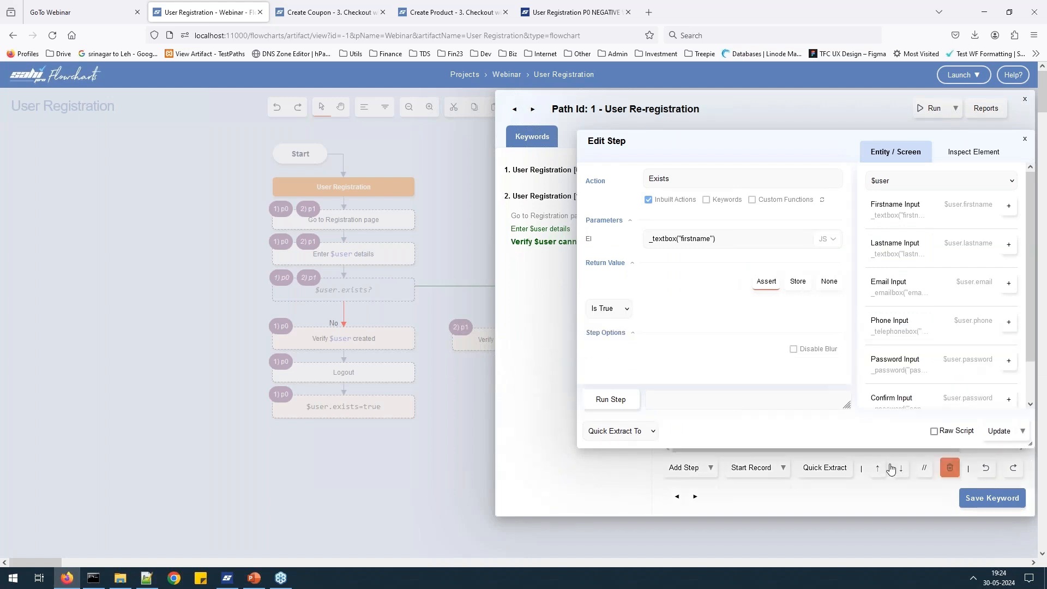
{"action": "left_click", "coordinate": [936, 431]}
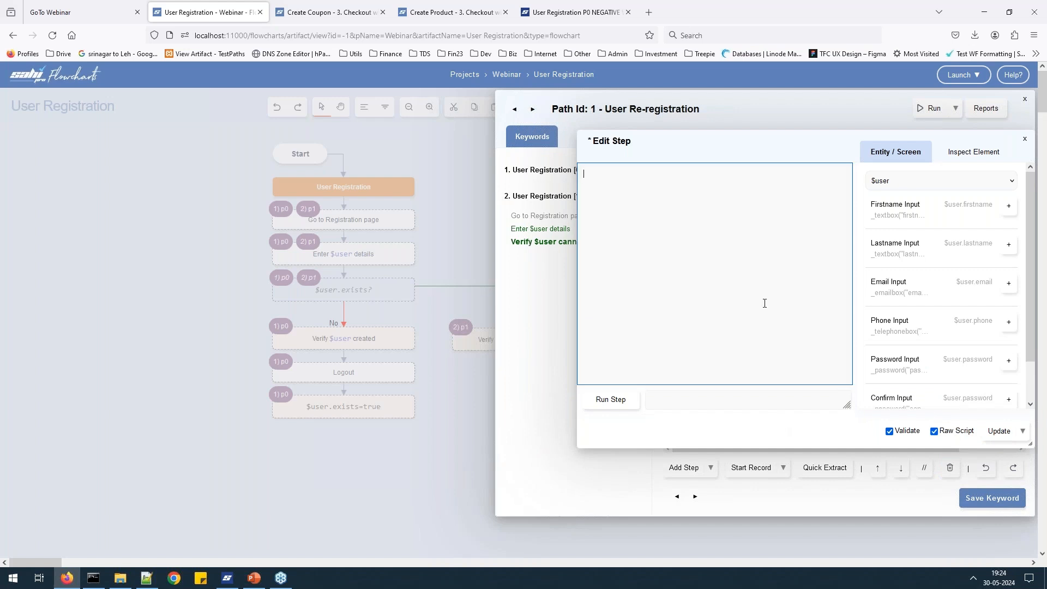
{"action": "type", "text": "_setValue"}
{"action": "left_click_drag", "start_coordinate": [992, 138], "coordinate": [889, 139]}
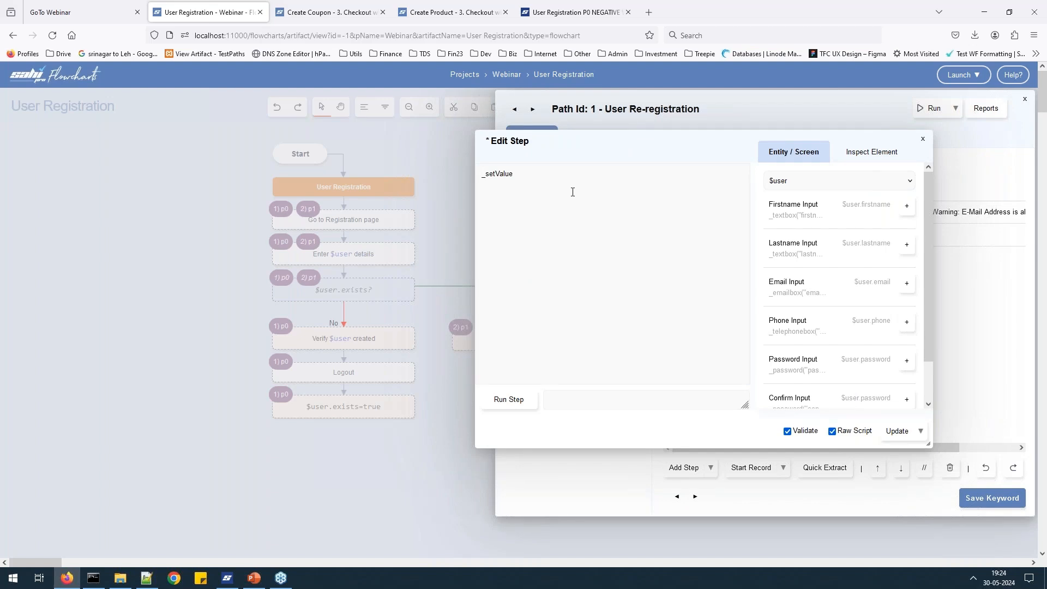
{"action": "left_click", "coordinate": [922, 140]}
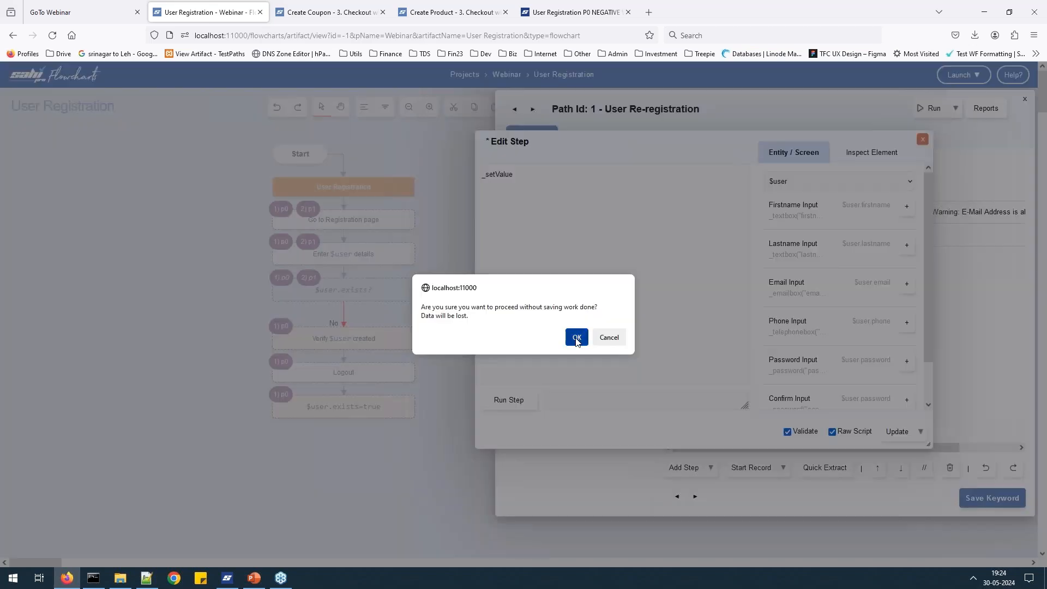
{"action": "left_click", "coordinate": [574, 336]}
{"action": "left_click", "coordinate": [809, 239]}
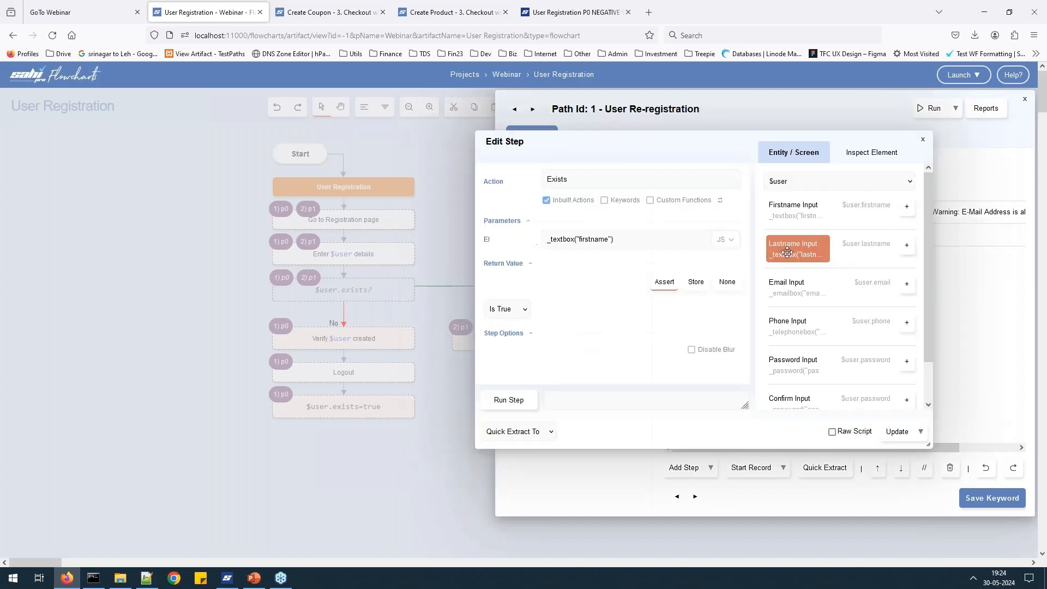
{"action": "left_click", "coordinate": [922, 139]}
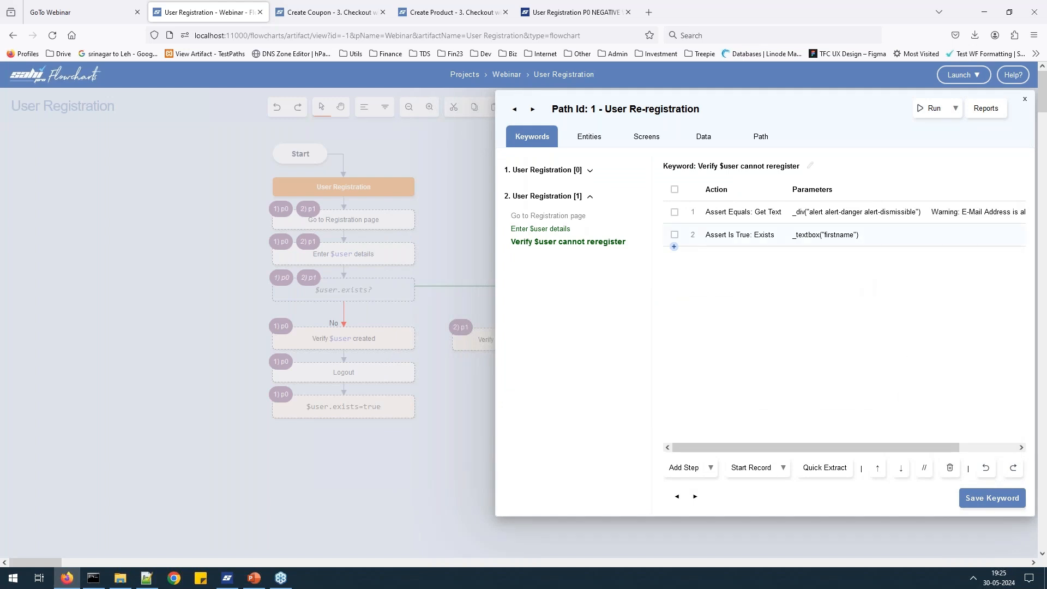
Begin a new keyword step with Custom Functions enabled, then abandon it and close the Path Id panel.
{"action": "left_click_drag", "start_coordinate": [837, 113], "coordinate": [727, 113]}
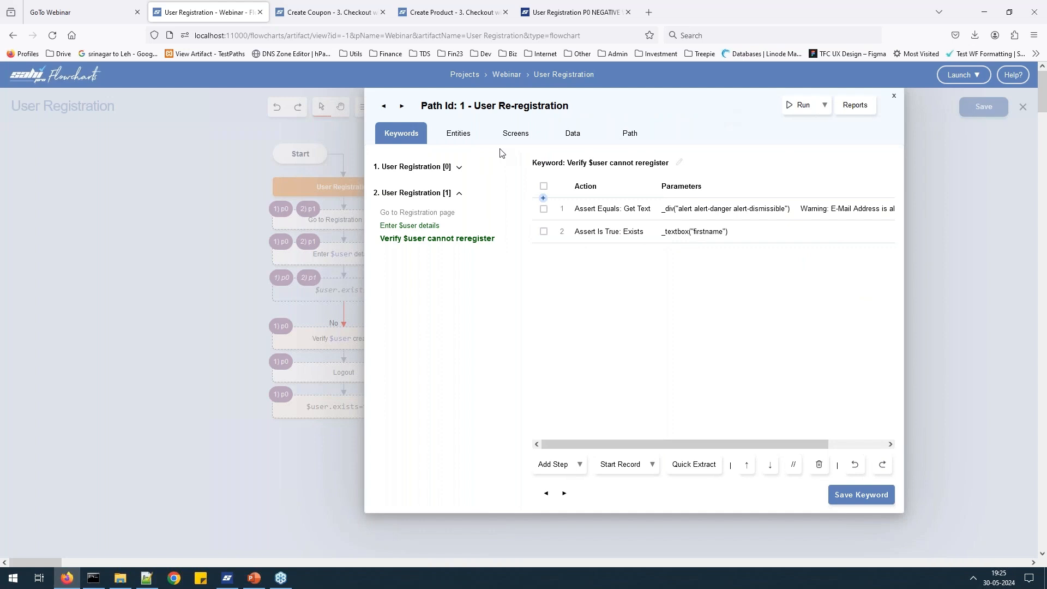
{"action": "left_click", "coordinate": [553, 465]}
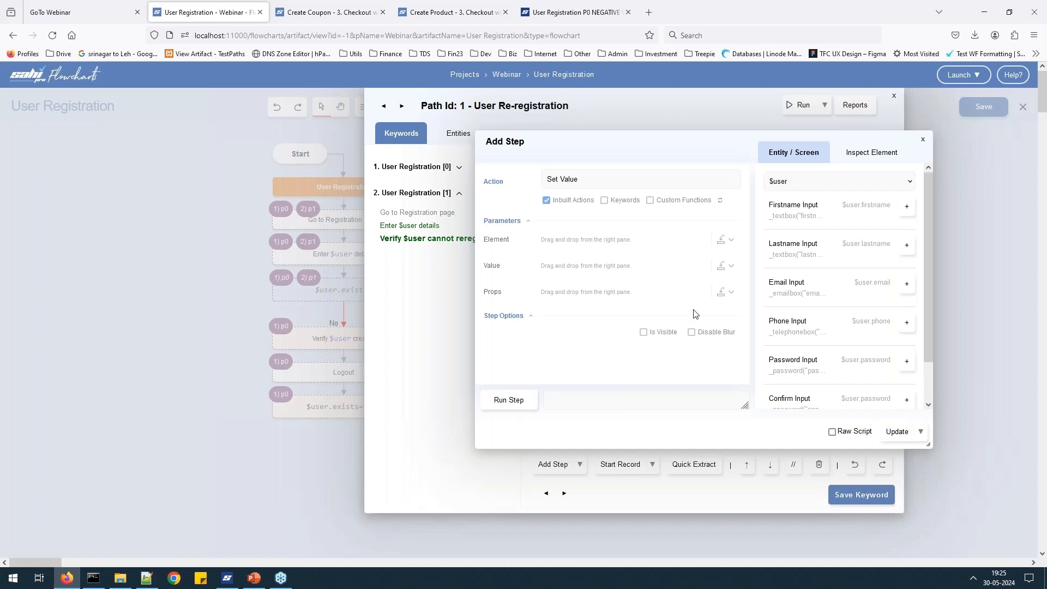
{"action": "left_click", "coordinate": [650, 201]}
{"action": "key", "text": "ctrl+a"}
{"action": "type", "text": "Lo"}
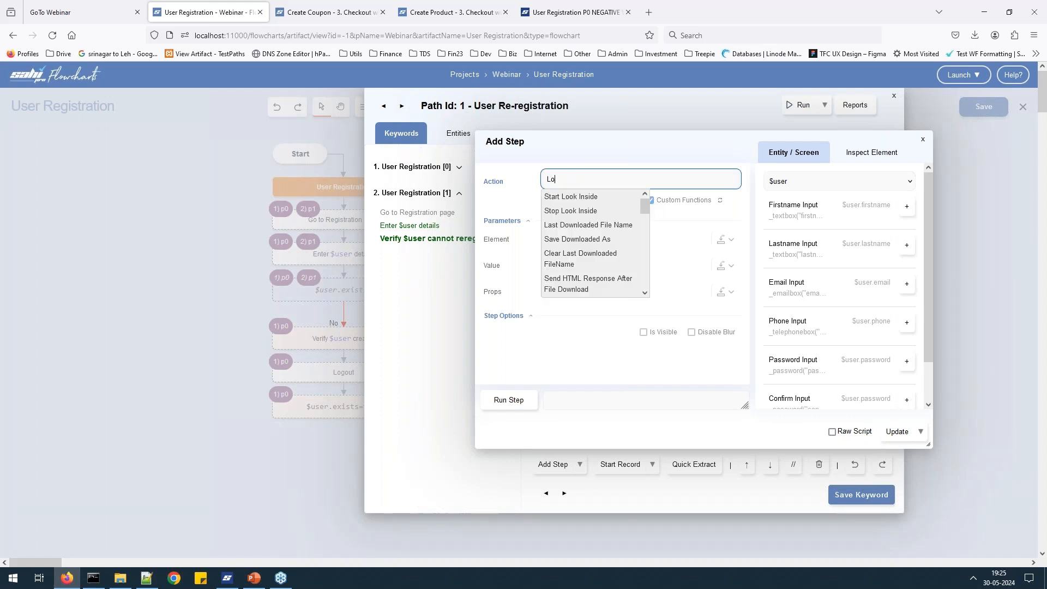
{"action": "key", "text": "BackSpace"}
{"action": "key", "text": "BackSpace"}
{"action": "left_click", "coordinate": [463, 282]}
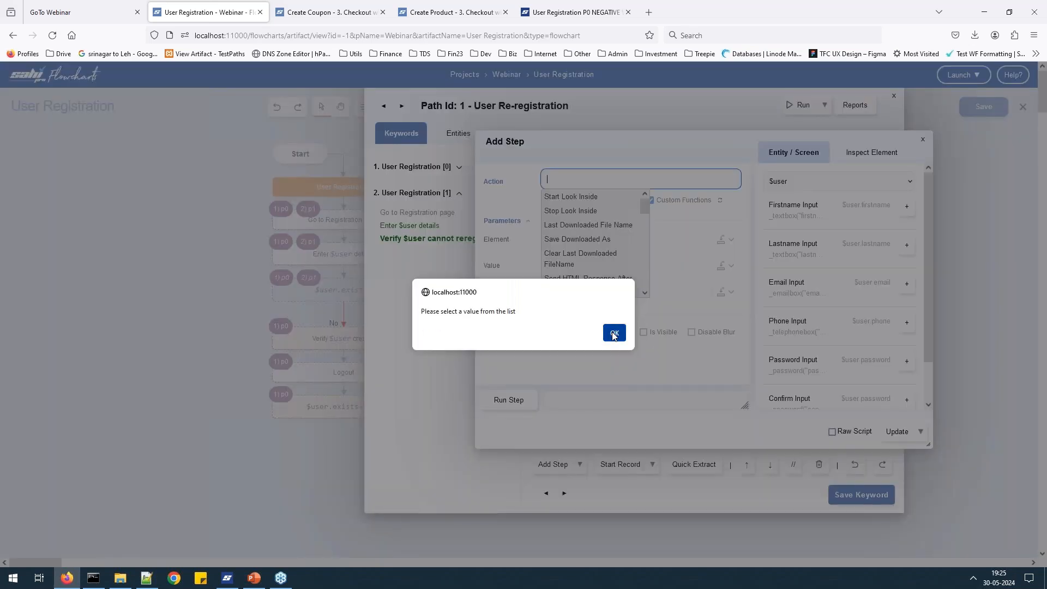
{"action": "left_click", "coordinate": [613, 331]}
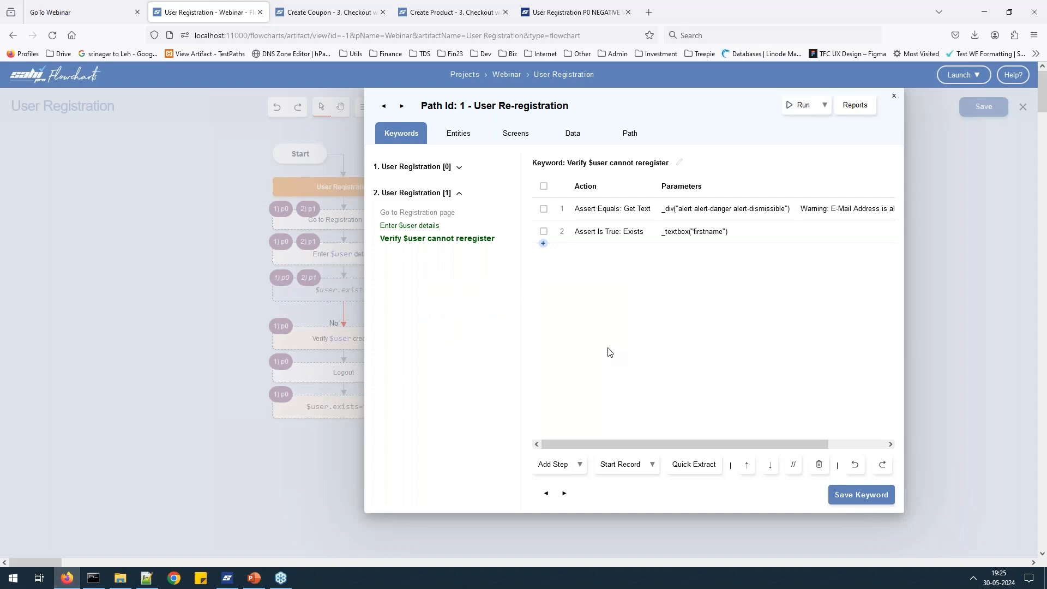
{"action": "left_click", "coordinate": [893, 95]}
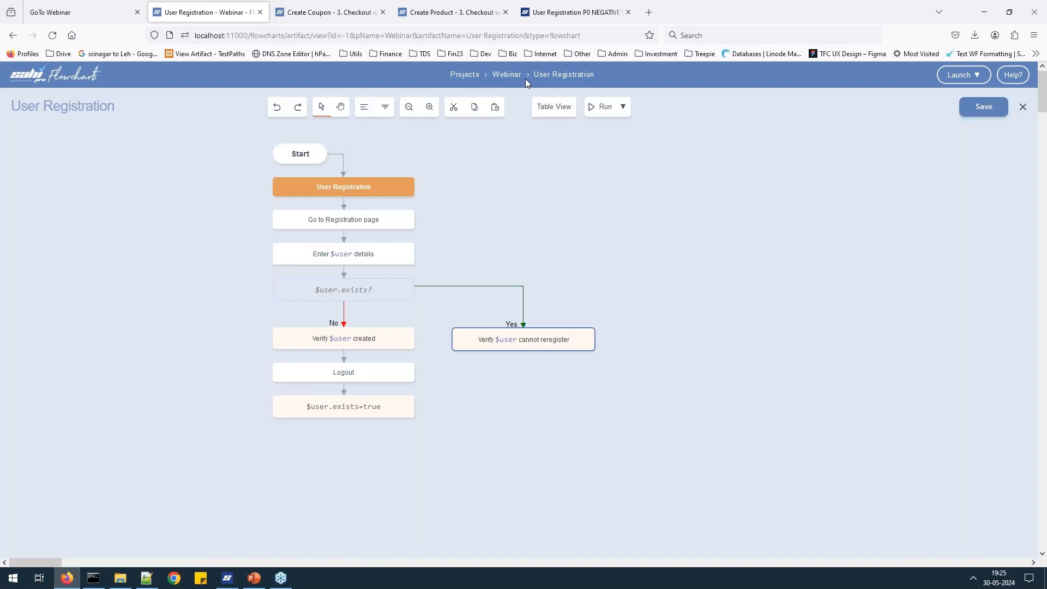
Go back to the Webinar project page and glance at its Run Settings without changing them.
{"action": "left_click", "coordinate": [506, 74]}
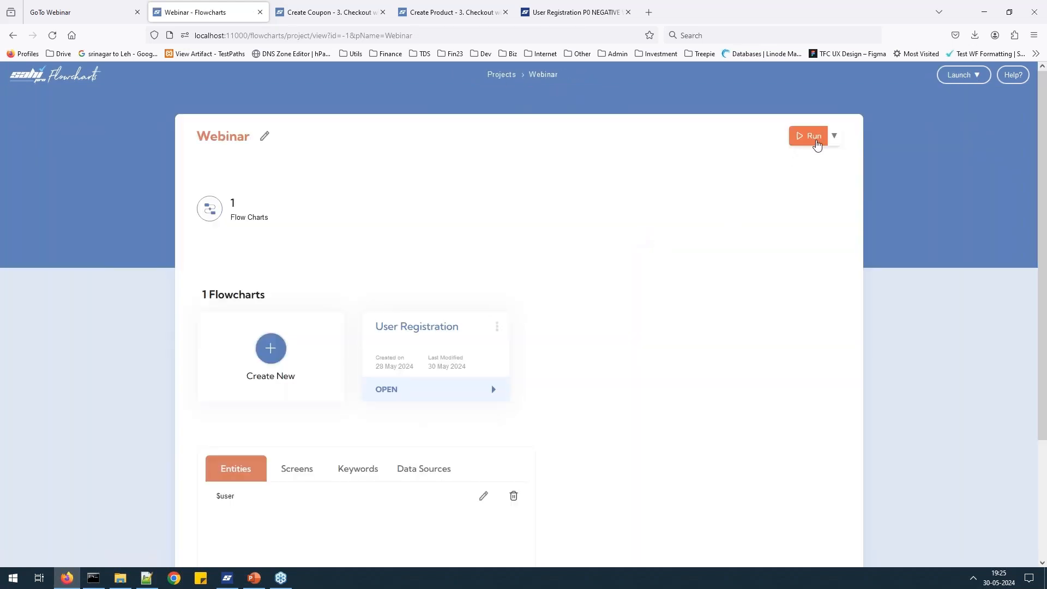
{"action": "left_click", "coordinate": [816, 143]}
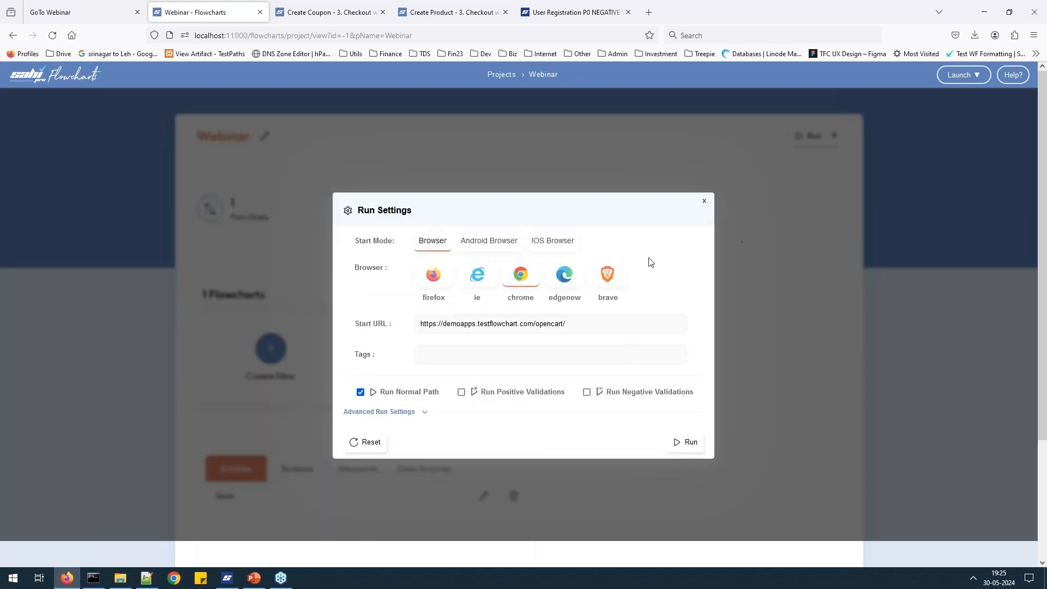
{"action": "left_click", "coordinate": [704, 201]}
Review the Execution Order, with User Registration at order 0, and the Add dd.csv form, closing both unchanged.
{"action": "left_click", "coordinate": [834, 135]}
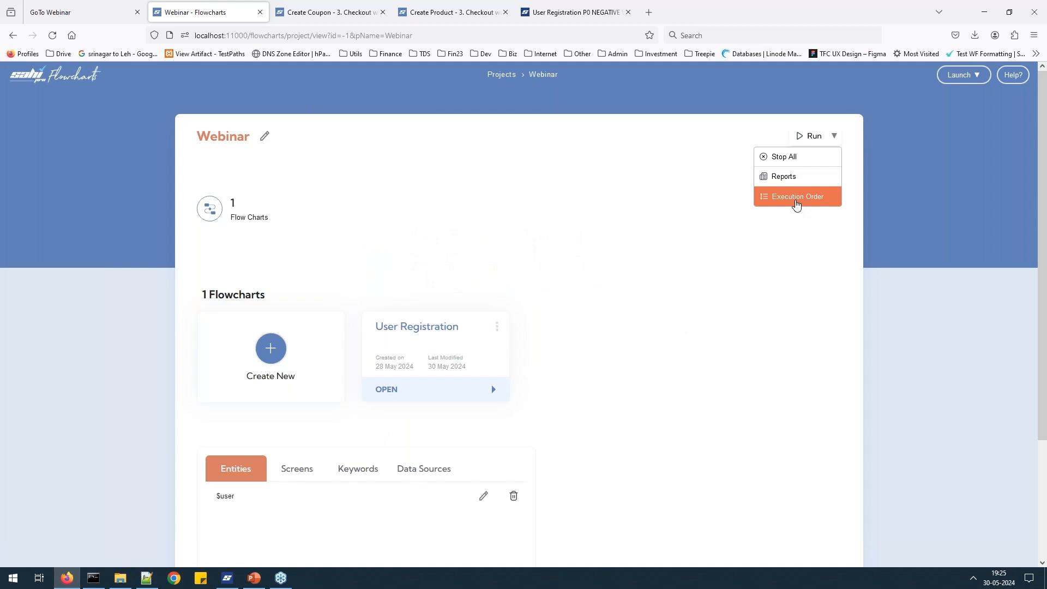
{"action": "left_click", "coordinate": [796, 197]}
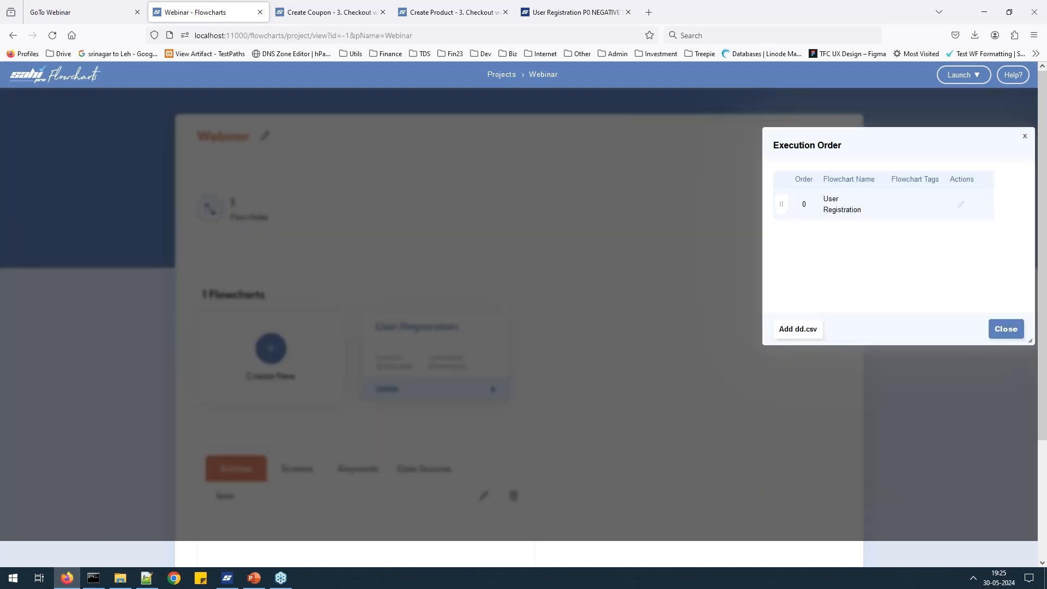
{"action": "left_click", "coordinate": [804, 335]}
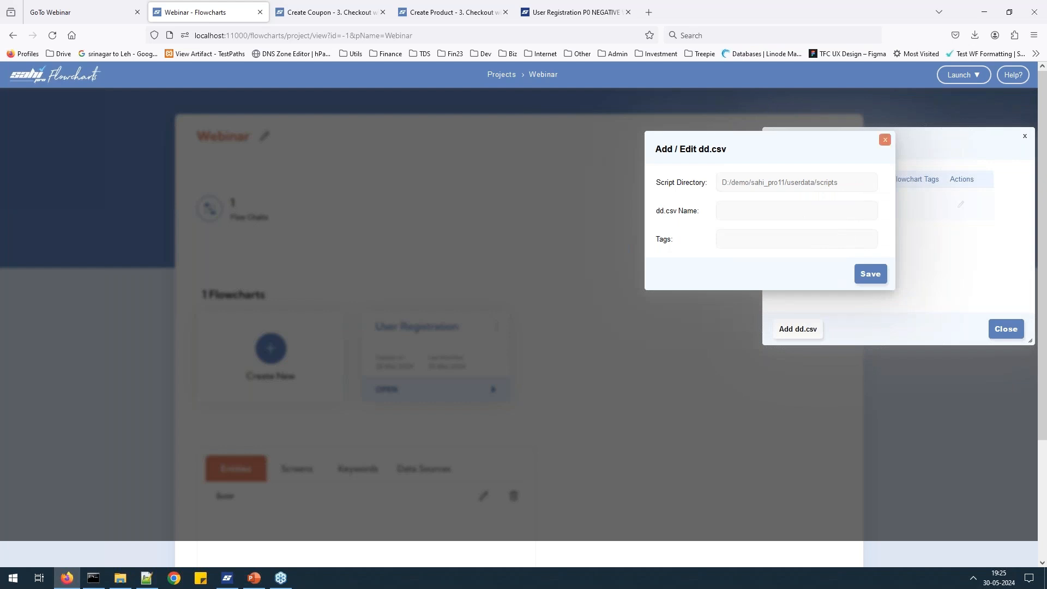
{"action": "left_click", "coordinate": [884, 140]}
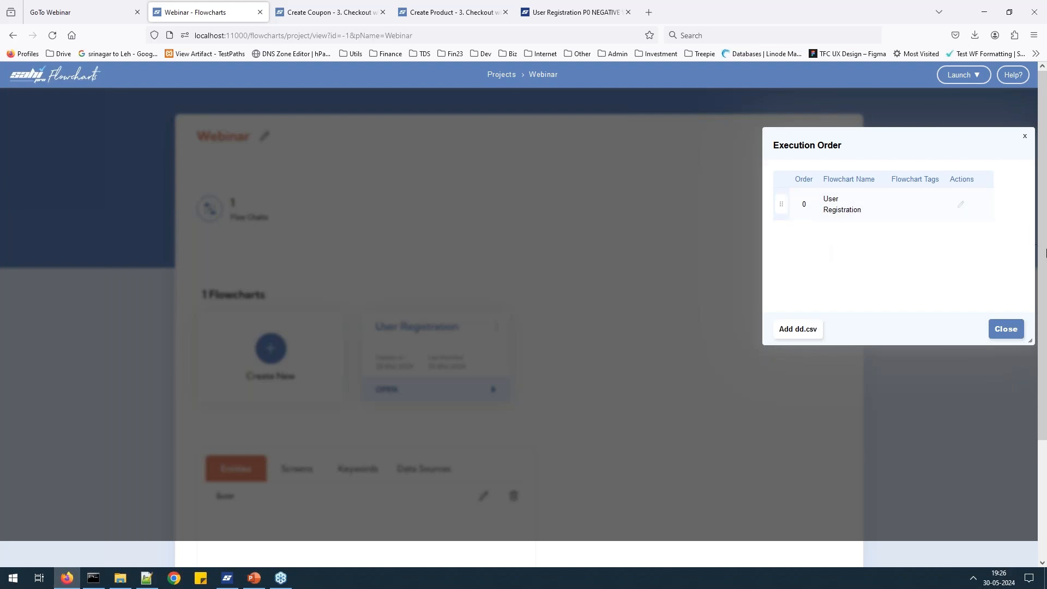
{"action": "key", "text": "Escape"}
{"action": "key", "text": "alt+Tab"}
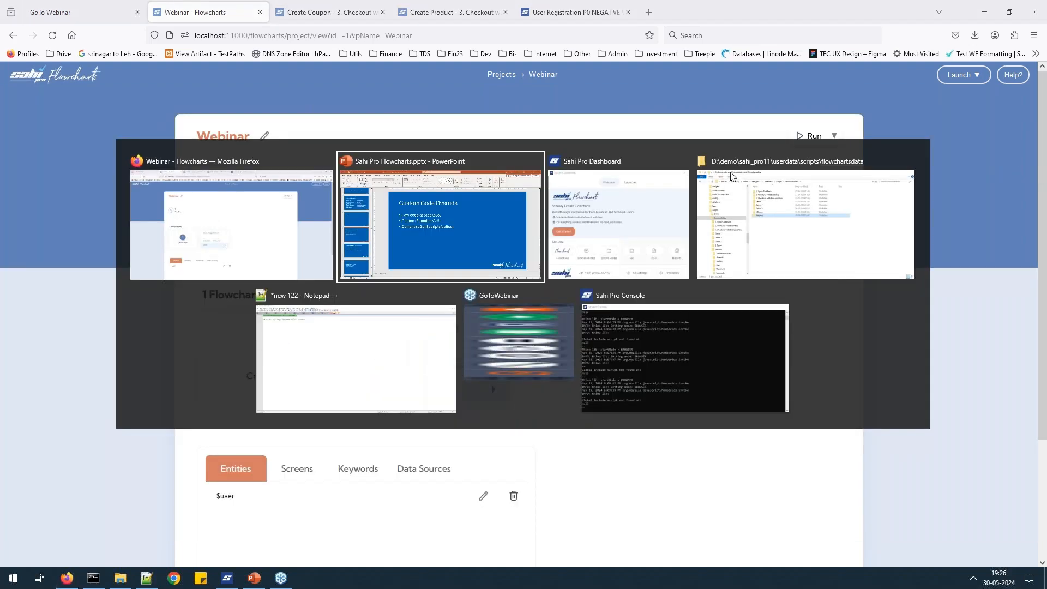